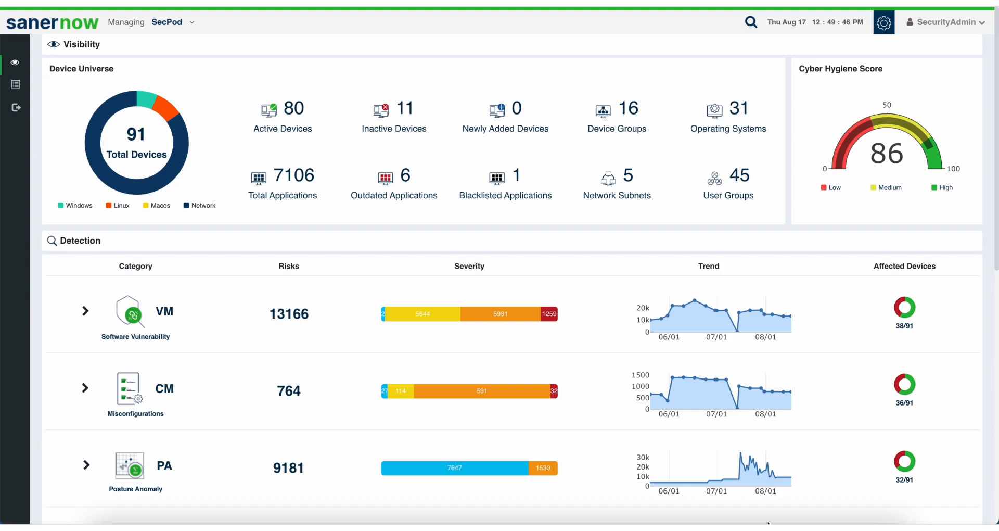
# - Look over the SecPod dashboard's Visibility, Detection, Prioritization and Remediation sections
pyautogui.scroll(-7, 768, 522)
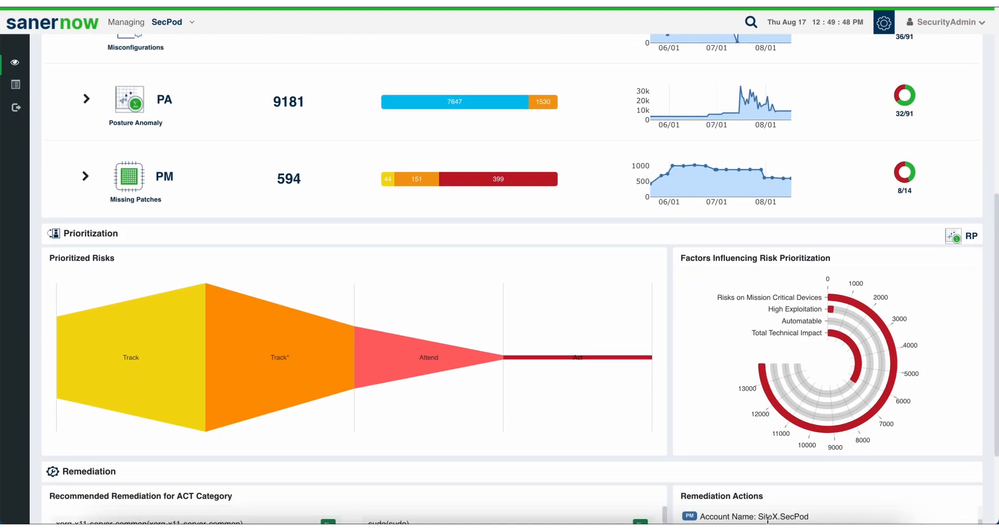
pyautogui.scroll(-3, 633, 462)
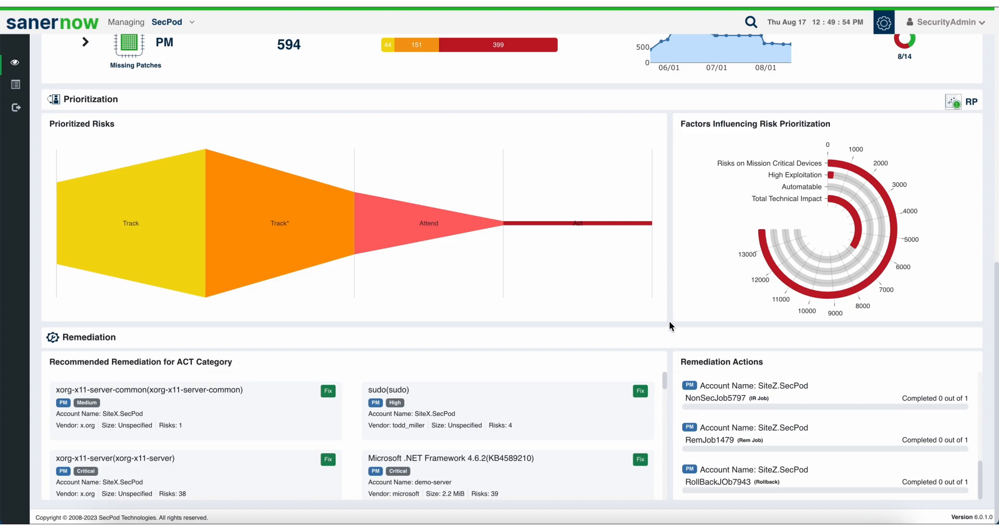
pyautogui.scroll(8, 670, 321)
pyautogui.scroll(2, 669, 321)
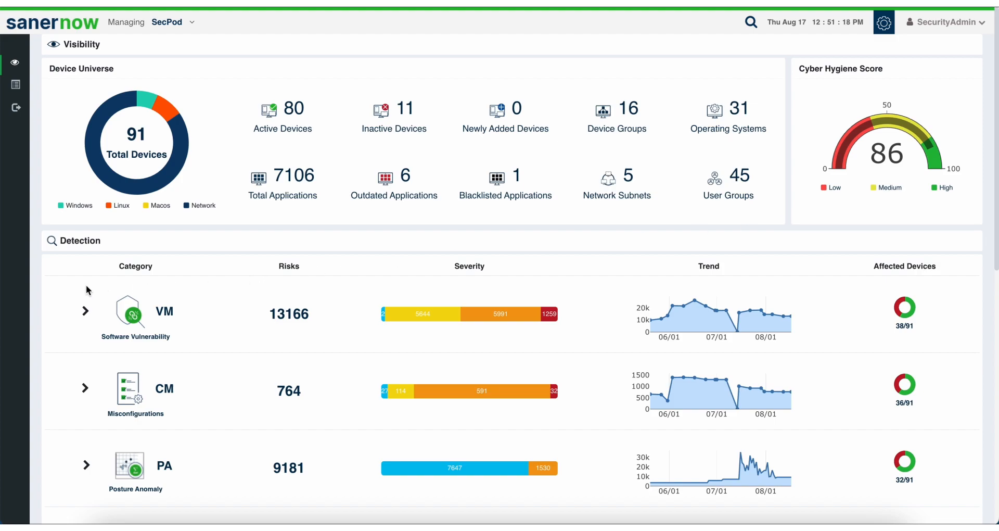
# - Examine the Detection section and the per-account breakdown of the Software Vulnerability (VM) category, and collapse it again
pyautogui.scroll(-3, 37, 251)
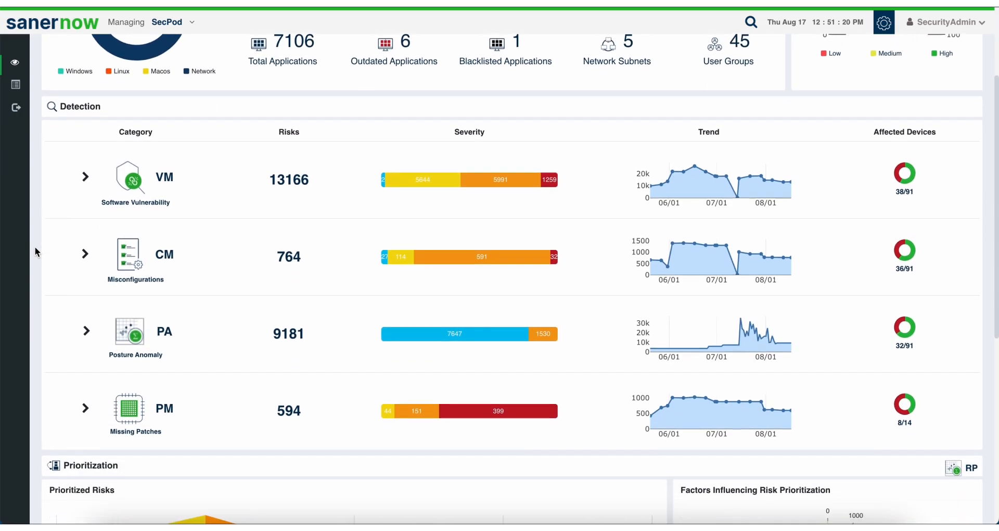
pyautogui.scroll(-1, 35, 249)
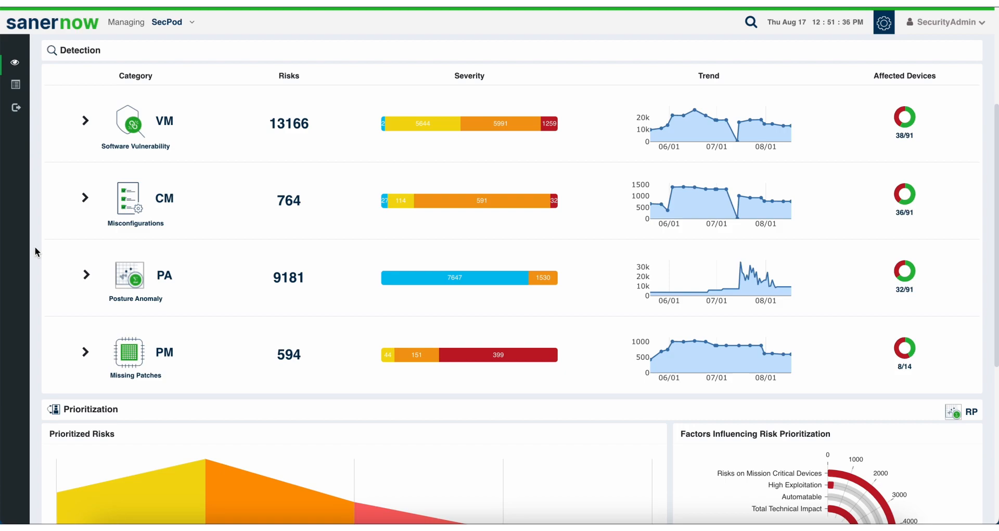
pyautogui.click(87, 124)
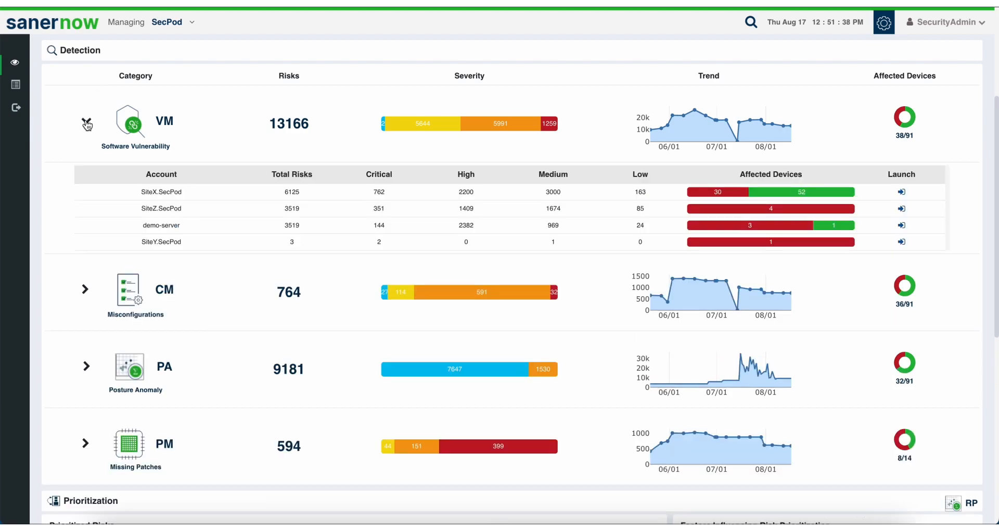
pyautogui.click(87, 124)
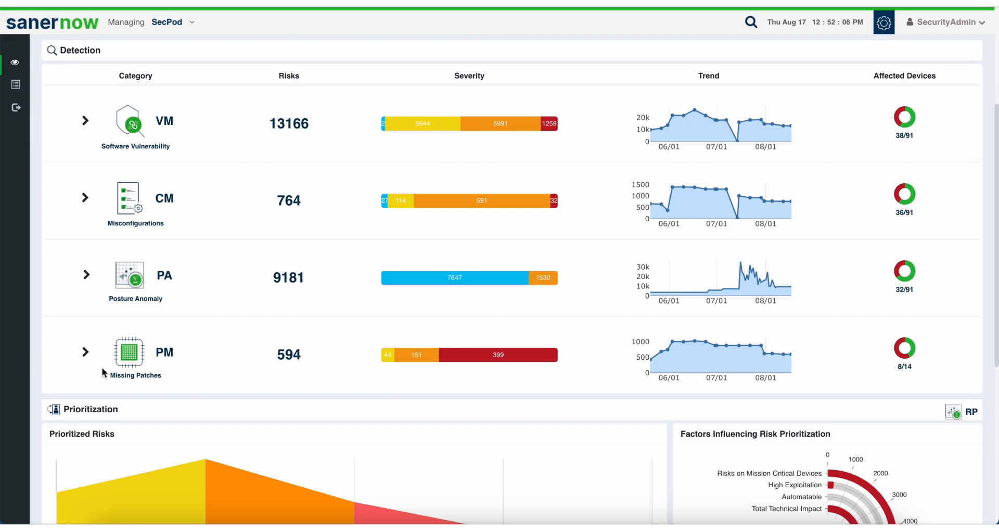
# - Examine the prioritized risks, the factors influencing prioritization and the recommended remediation for the ACT category
pyautogui.scroll(-5, 60, 398)
pyautogui.scroll(-1, 61, 399)
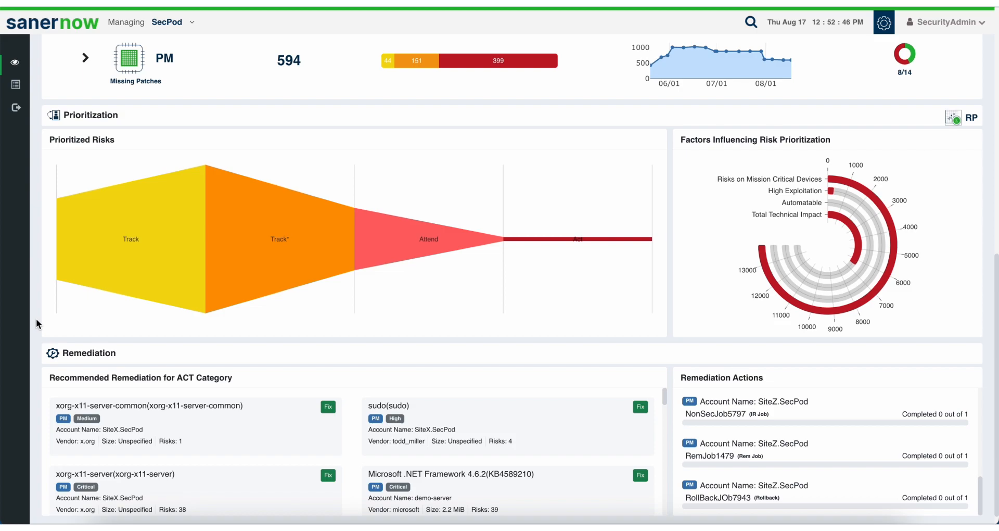
pyautogui.scroll(-1, 37, 323)
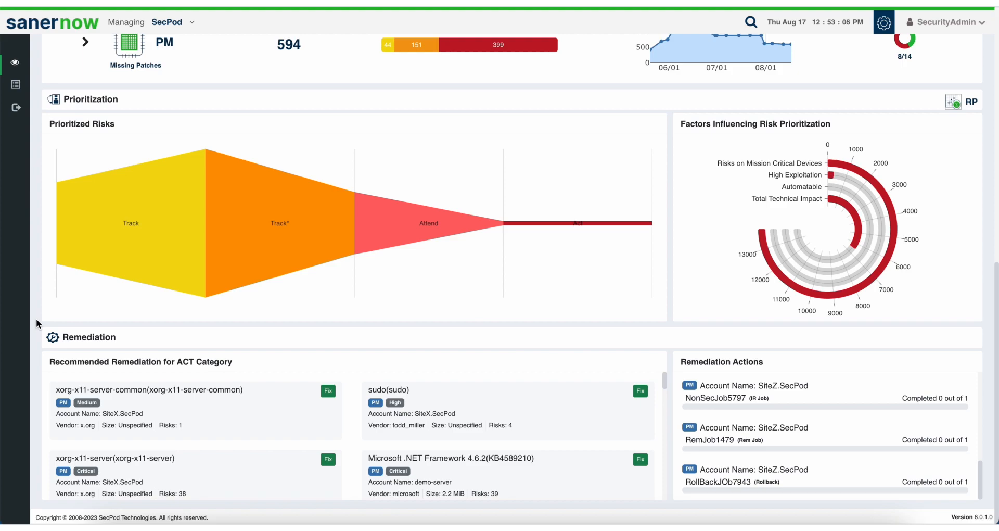
# - Return to the dashboard's overview and view the list of managed organizations and their accounts without switching
pyautogui.scroll(10, 36, 319)
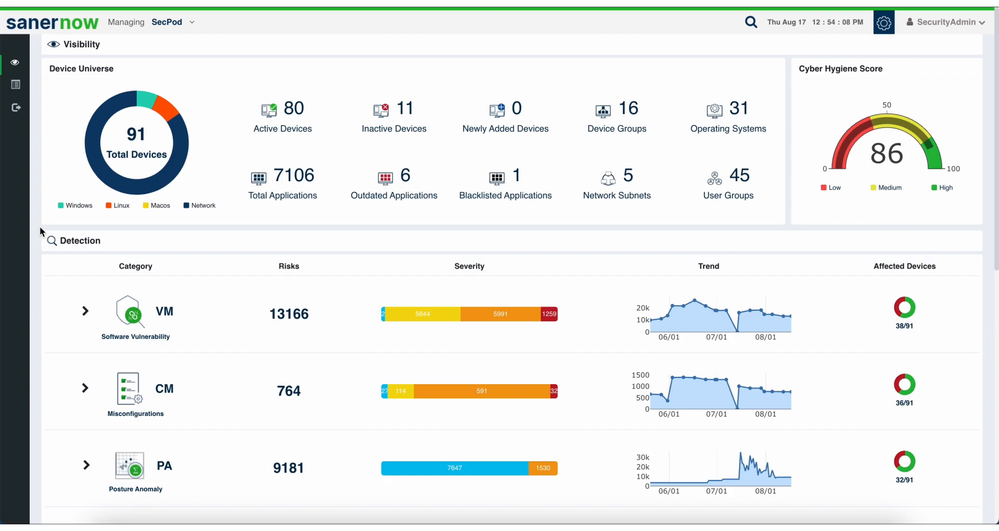
pyautogui.click(183, 25)
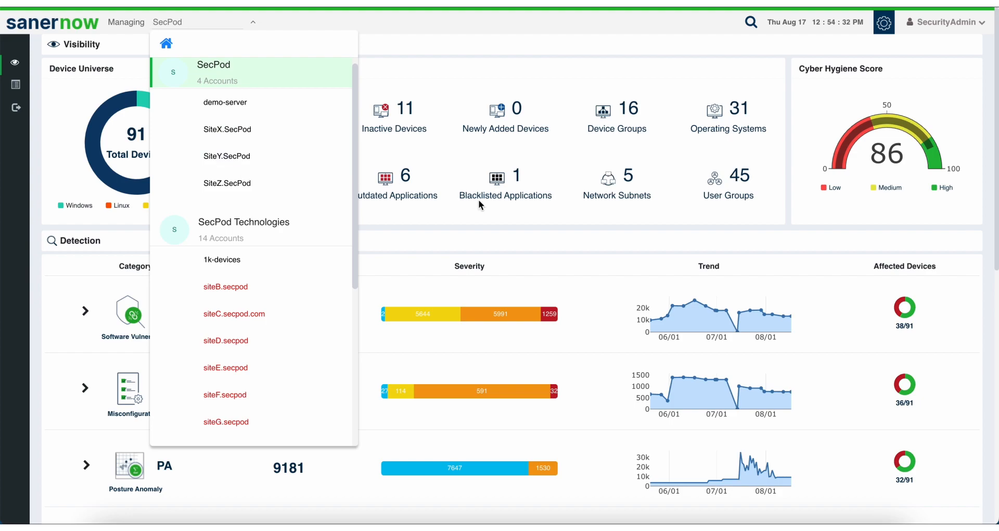
pyautogui.click(429, 216)
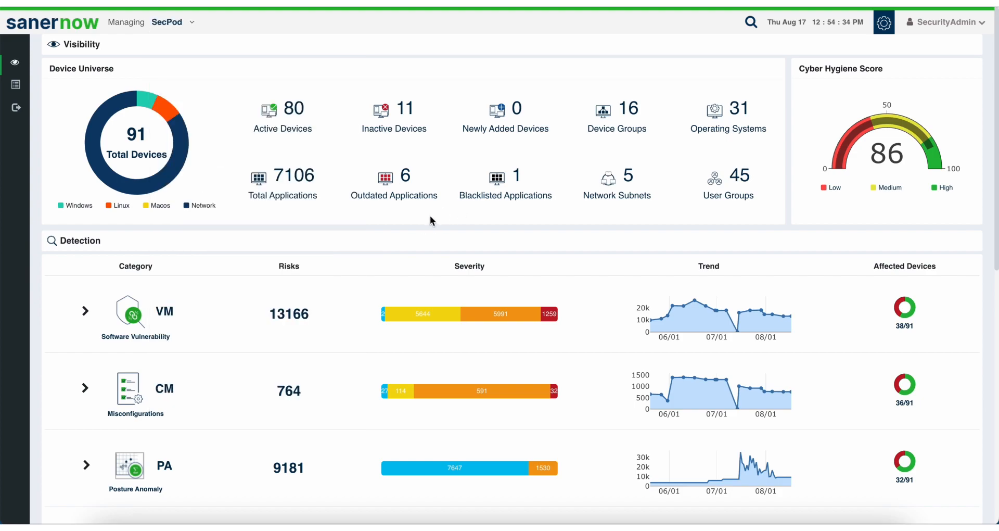
pyautogui.click(885, 22)
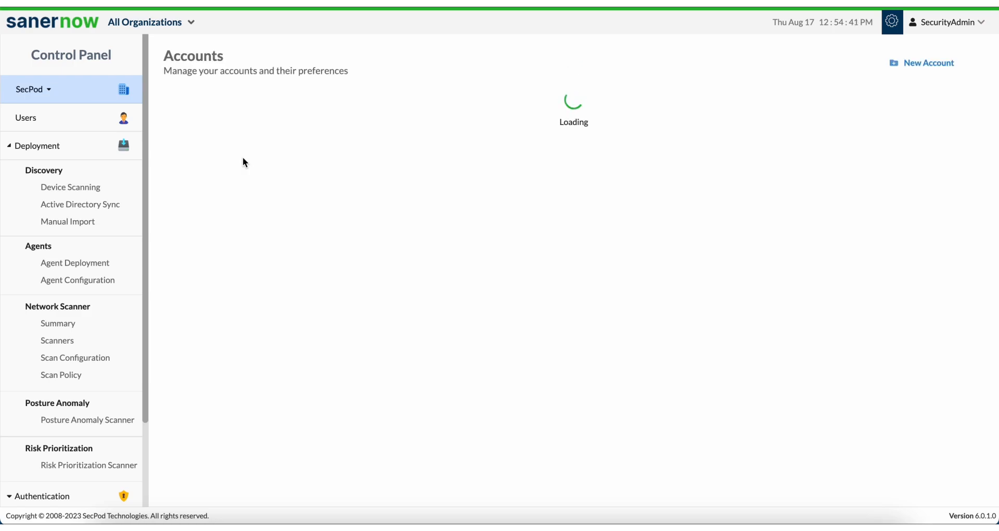
pyautogui.click(45, 88)
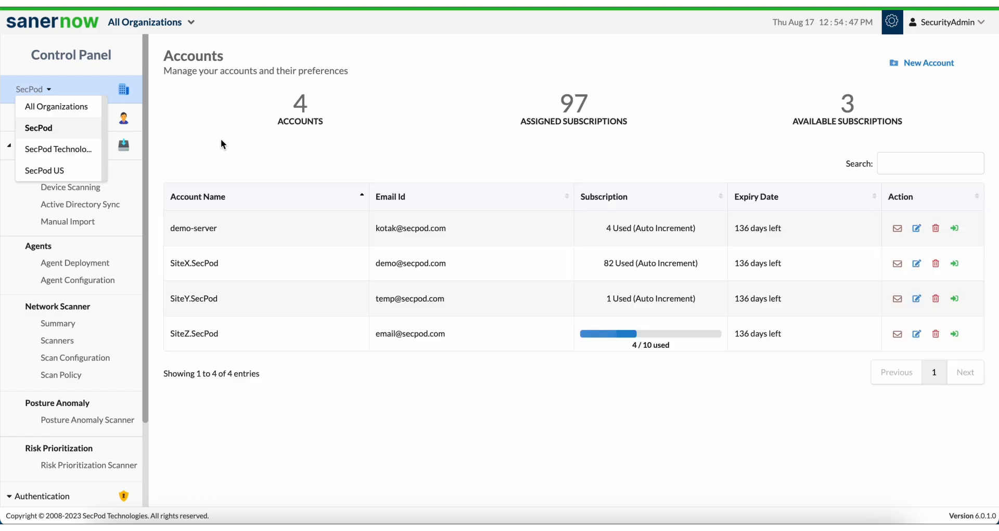
pyautogui.click(240, 146)
# - Open the Users page and view the preferences of the second Marketing Account Admin in the list
pyautogui.click(74, 125)
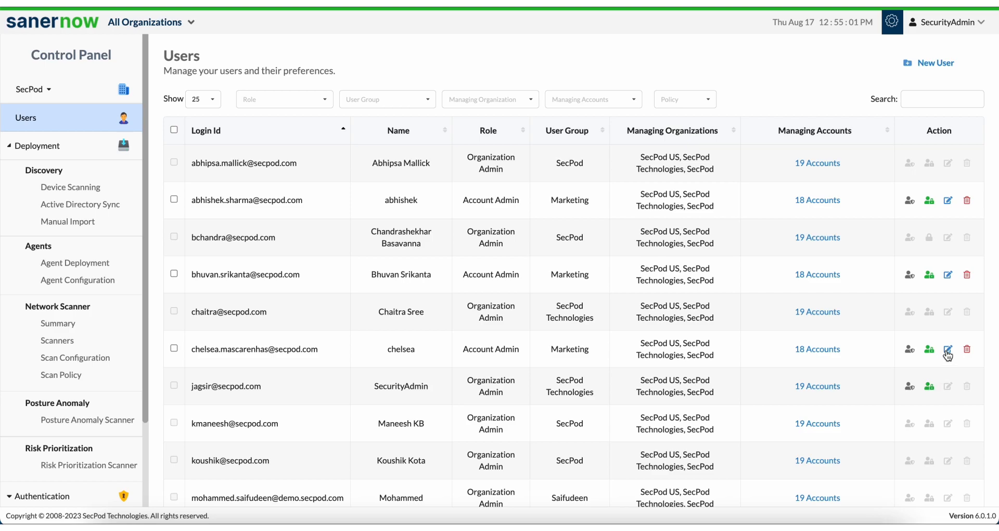
pyautogui.click(948, 276)
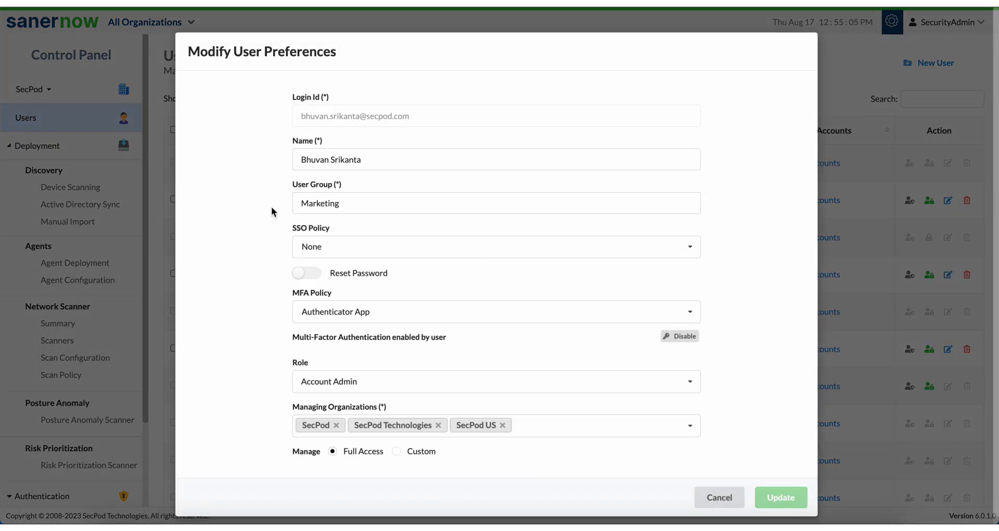
pyautogui.scroll(-1, 271, 255)
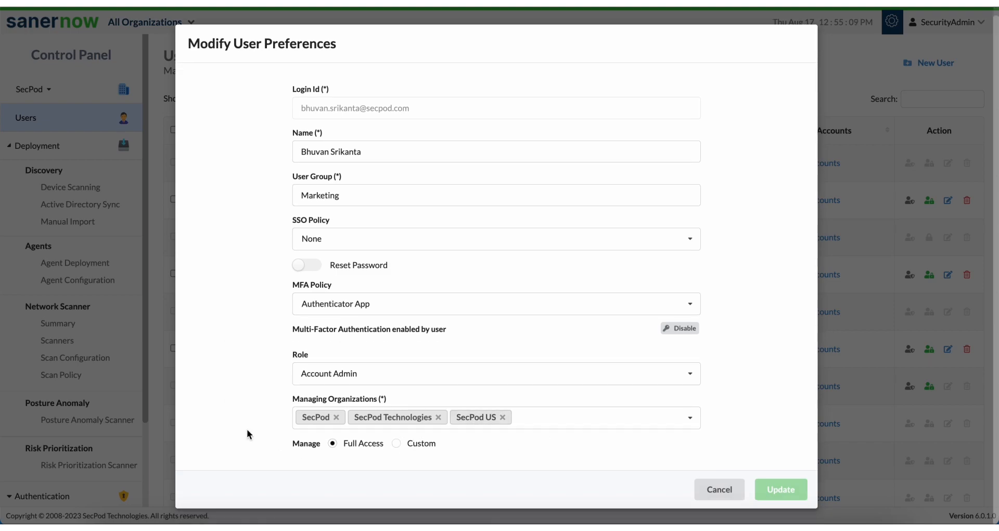
# - Try Custom management access for this user, check the available roles, and discard the preference changes
pyautogui.click(397, 443)
pyautogui.scroll(1, 476, 436)
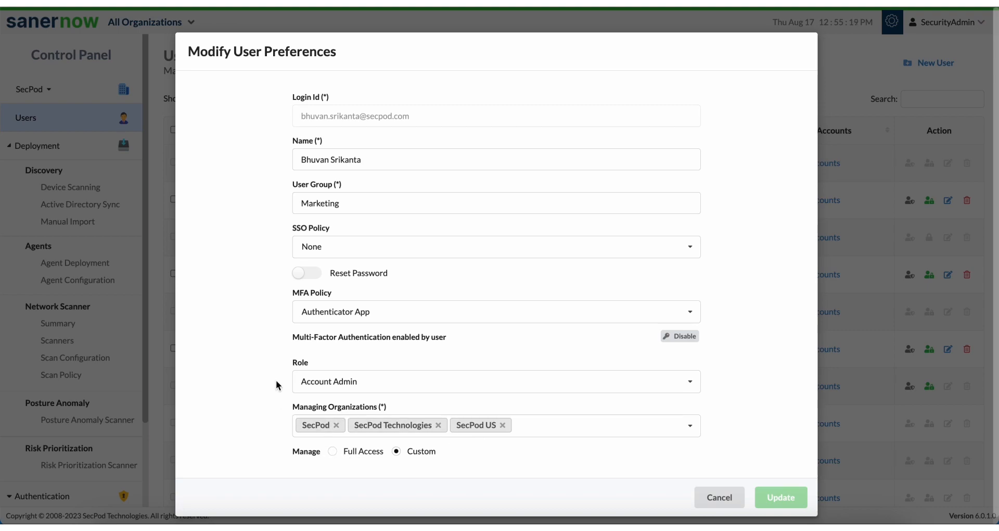
pyautogui.click(379, 383)
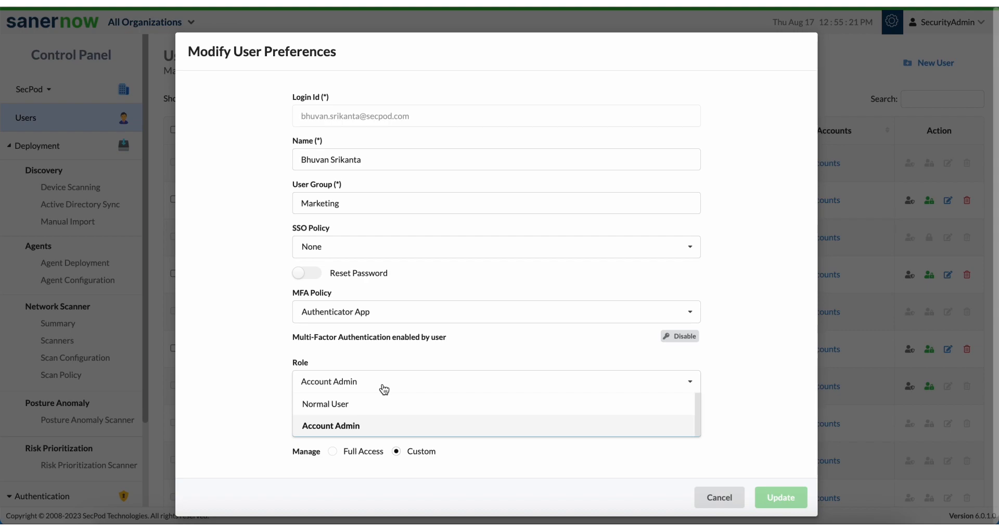
pyautogui.click(260, 411)
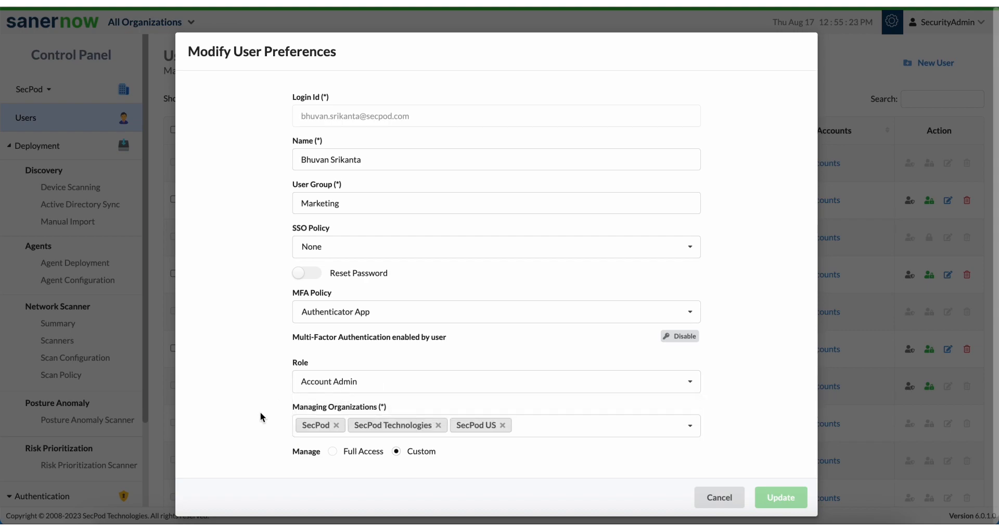
pyautogui.click(332, 452)
pyautogui.click(396, 451)
pyautogui.click(717, 498)
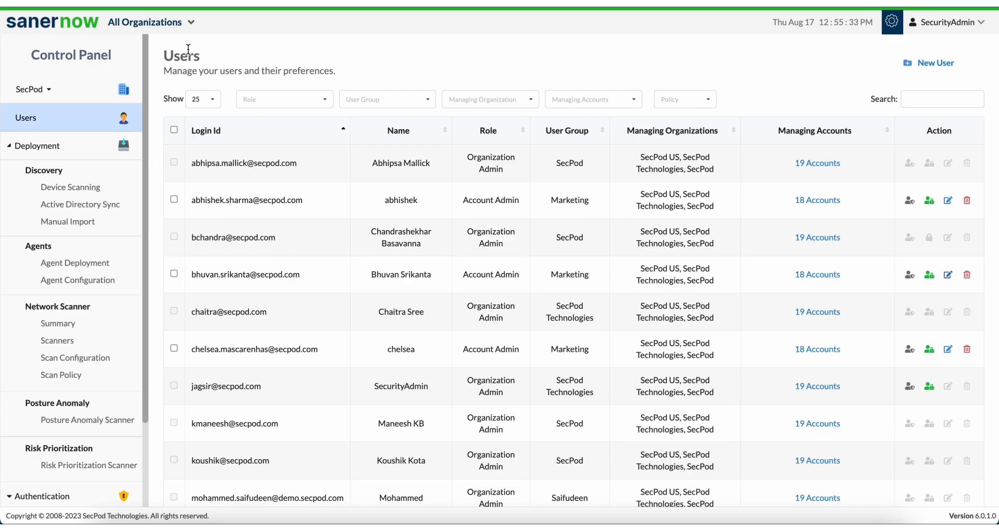
# - Open Device Scanning, switch the account to SiteX.SecPod and check its available network scanners and target IP field
pyautogui.click(67, 190)
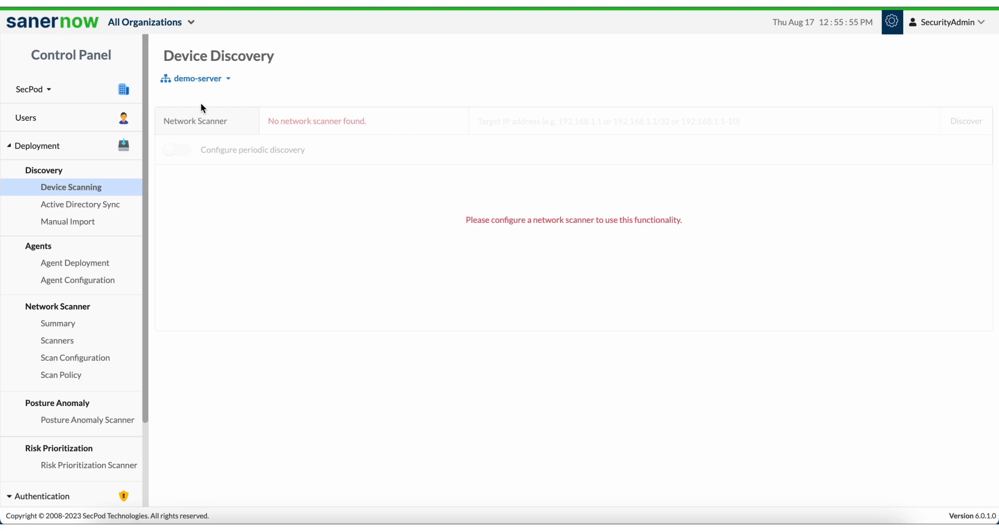
pyautogui.click(221, 79)
pyautogui.click(210, 119)
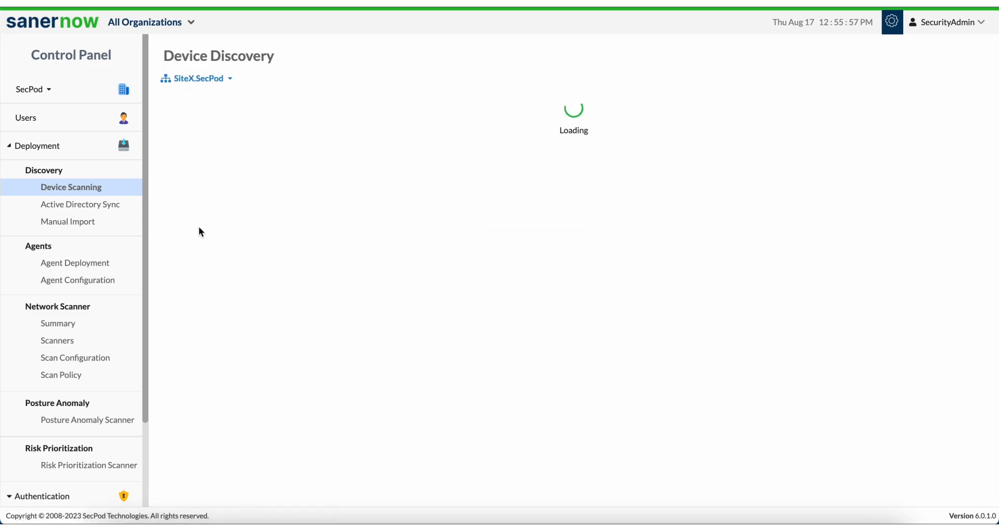
pyautogui.click(390, 127)
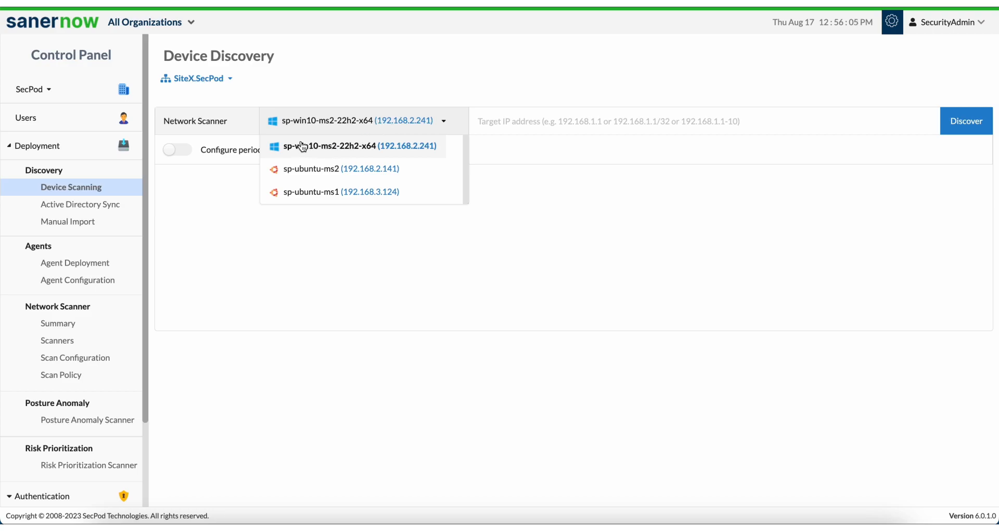
pyautogui.click(214, 236)
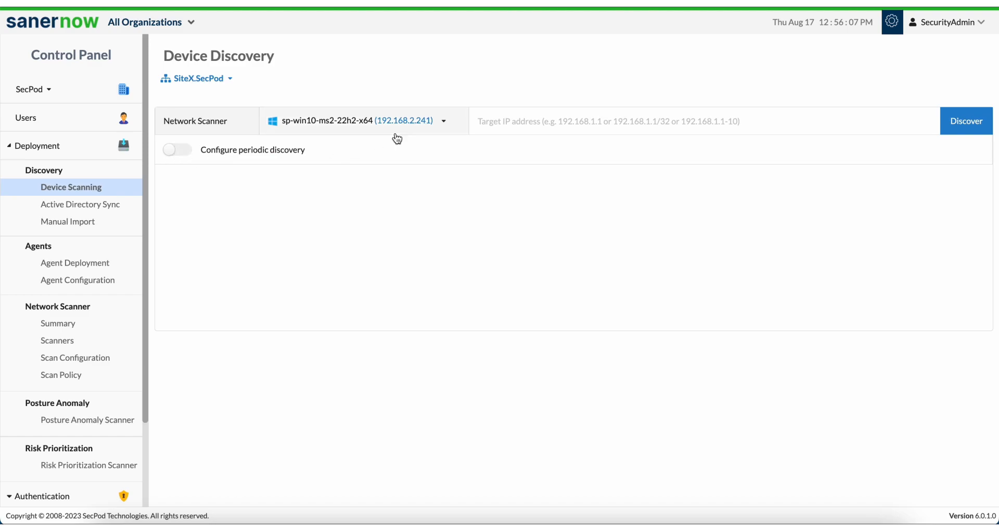
pyautogui.click(543, 126)
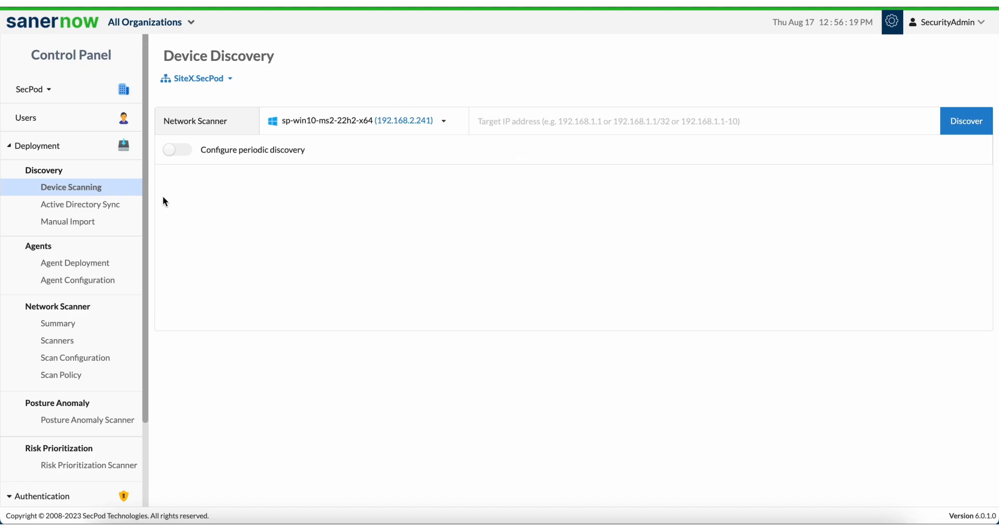
# - View the Active Directory Sync preferences and the Manual Import page for importing devices from CSV
pyautogui.click(94, 209)
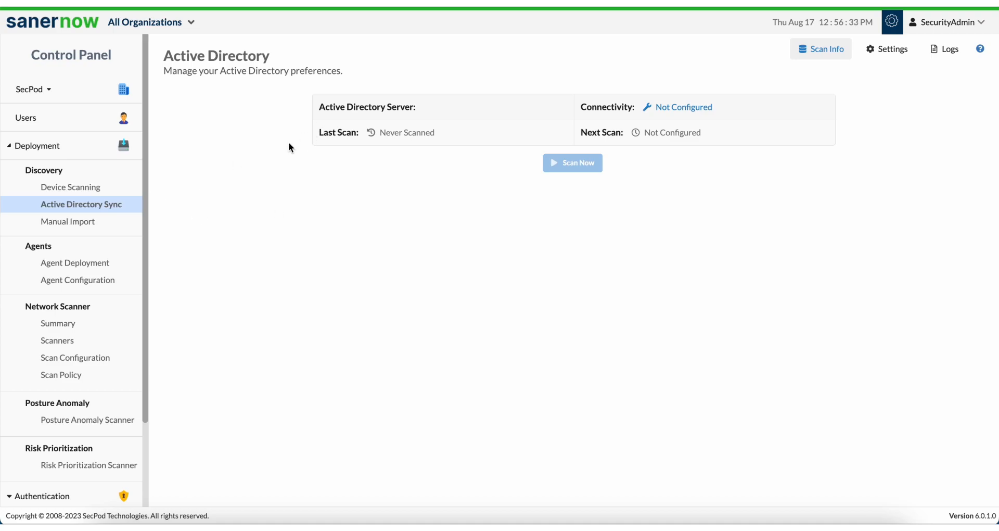
pyautogui.click(88, 233)
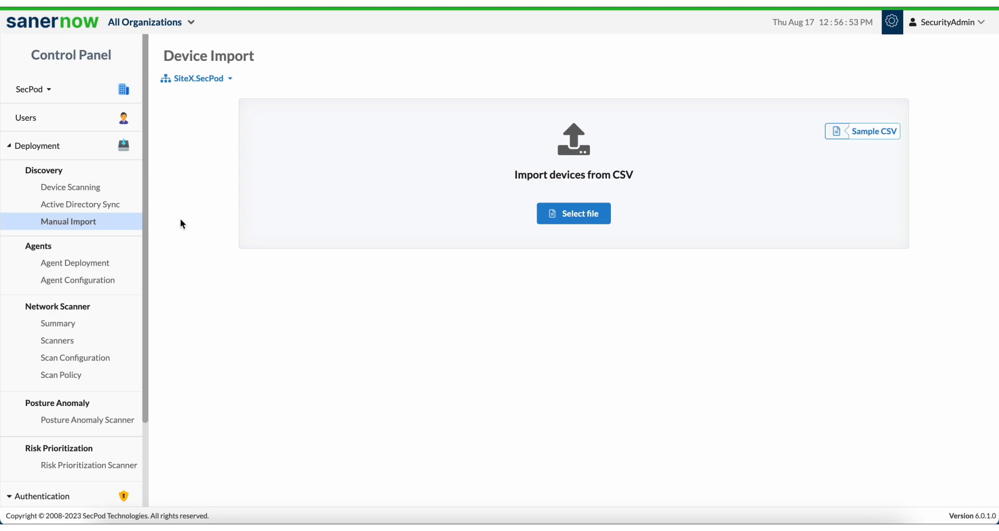
# - Open Agent Deployment and review the installer distributions offered for Windows and Linux RPM
pyautogui.click(70, 269)
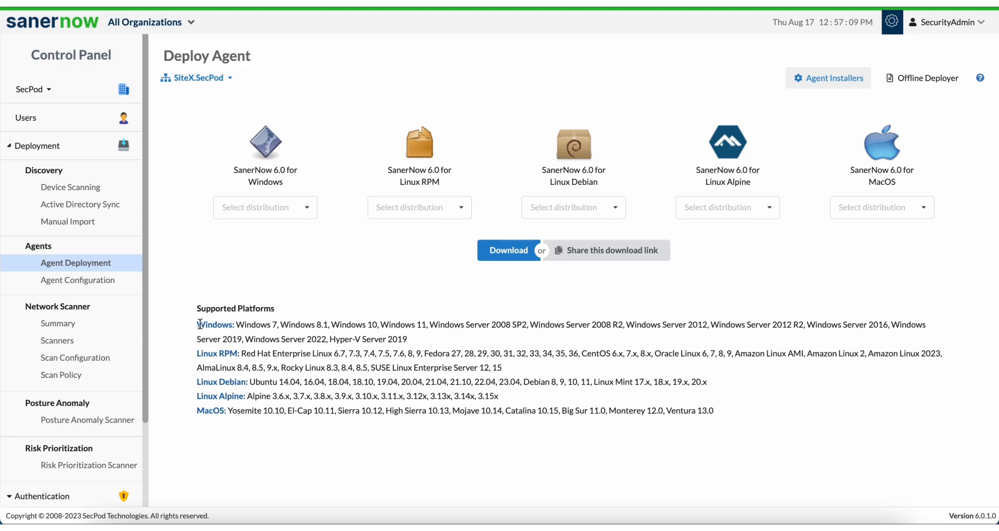
pyautogui.click(299, 209)
pyautogui.click(357, 274)
pyautogui.click(440, 213)
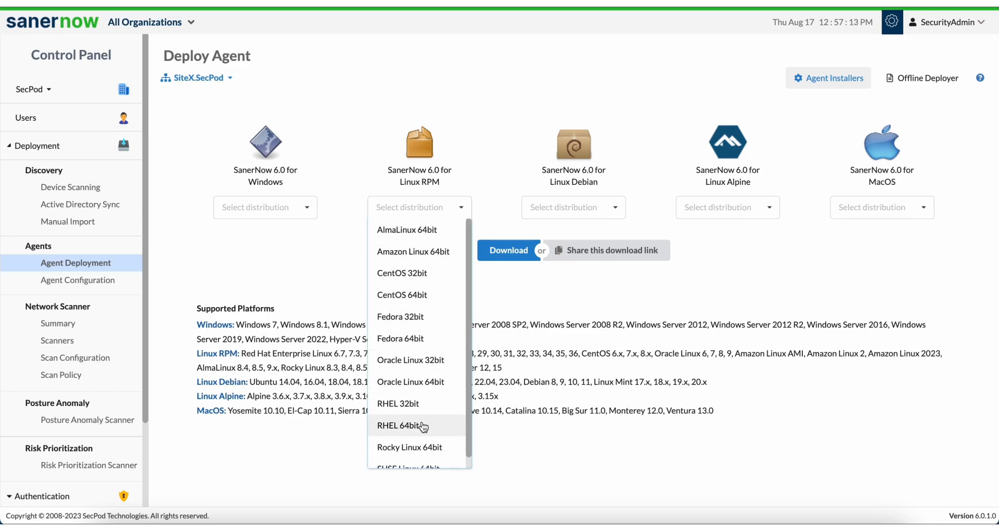
pyautogui.scroll(-1, 424, 427)
pyautogui.click(526, 327)
# - Review the agent installer distributions for Linux Debian, Linux Alpine and MacOS, and recheck those for Linux RPM
pyautogui.click(576, 211)
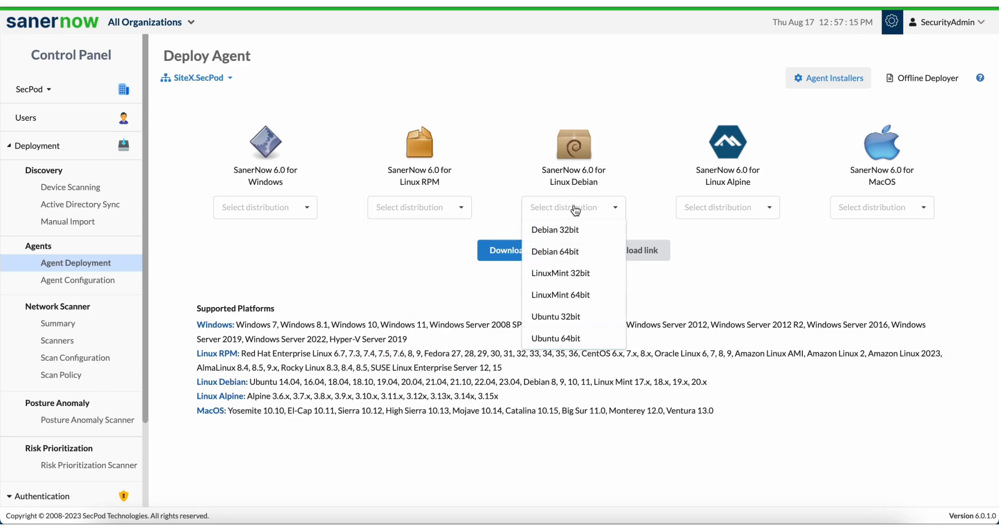
pyautogui.scroll(-2, 565, 313)
pyautogui.scroll(2, 577, 301)
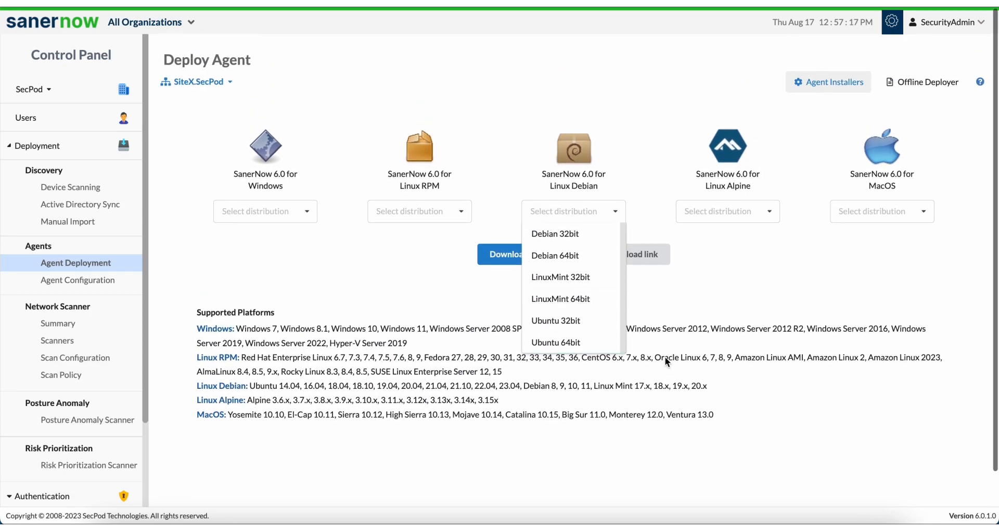
pyautogui.click(739, 300)
pyautogui.click(736, 209)
pyautogui.click(736, 327)
pyautogui.click(871, 208)
pyautogui.click(718, 314)
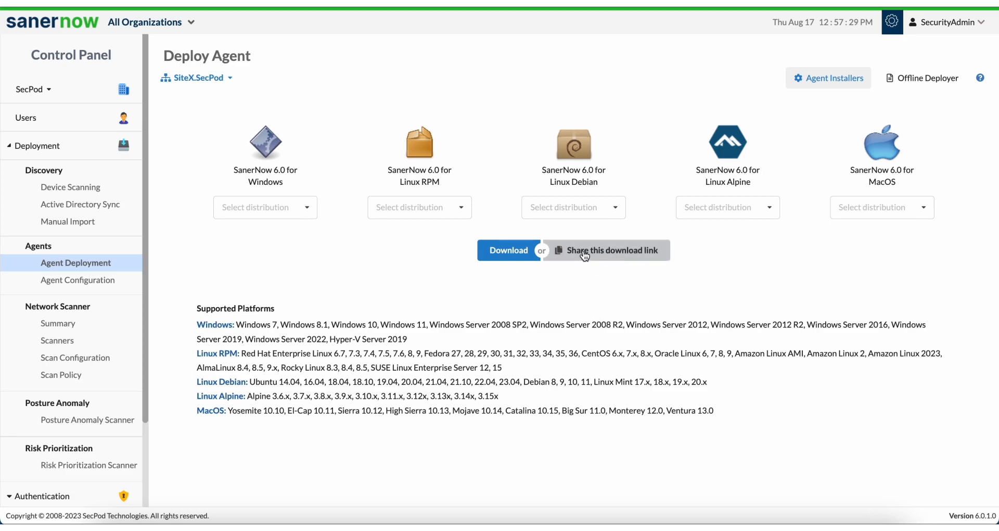
pyautogui.click(424, 213)
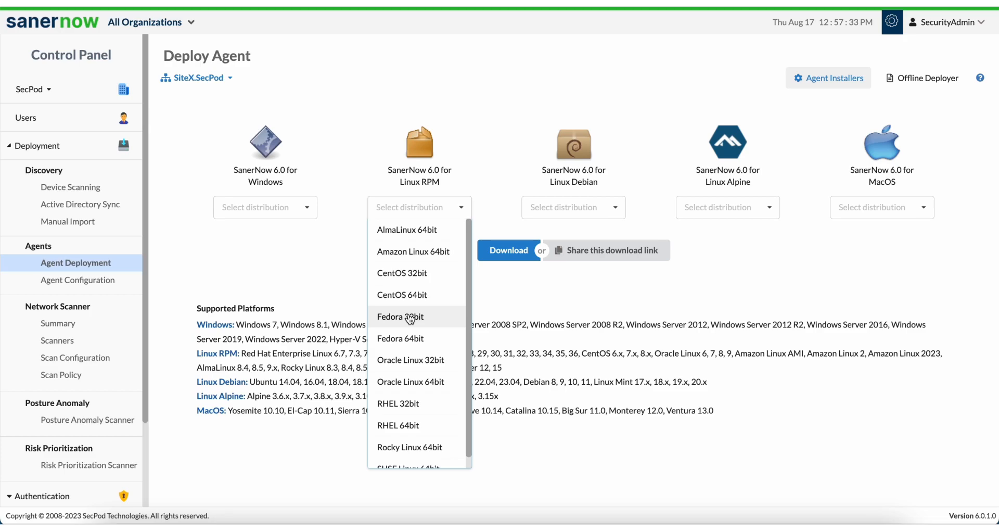
pyautogui.click(582, 297)
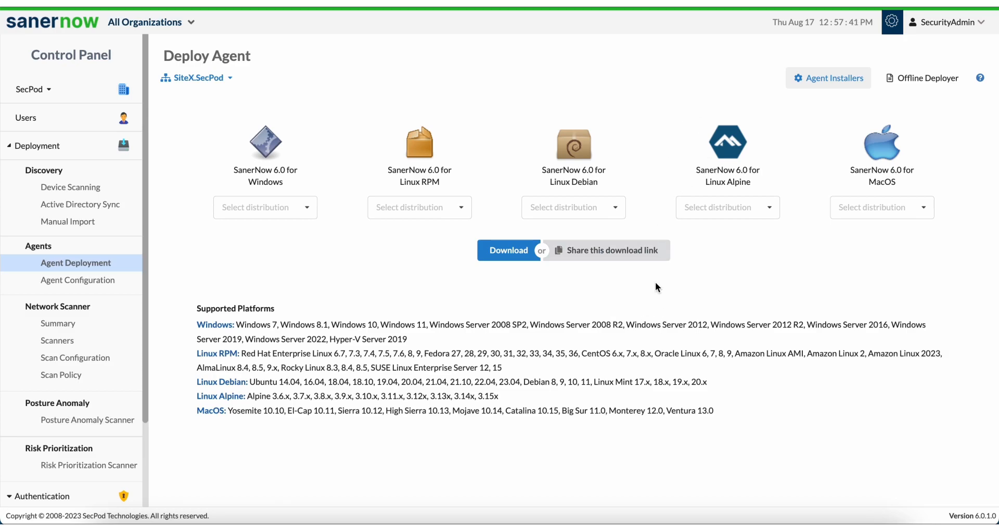
# - View the Offline Deployer options and read through its Help Guide on agent installation and uninstallation
pyautogui.click(915, 88)
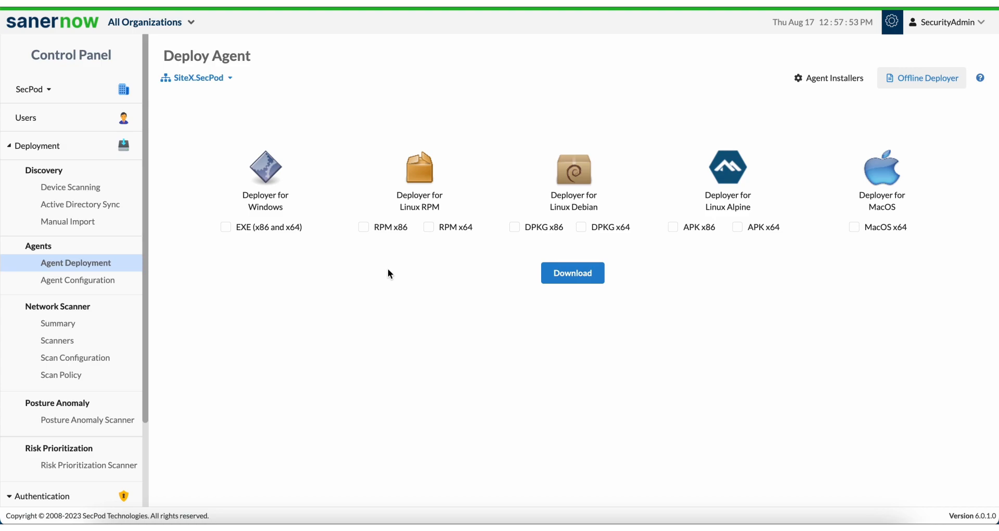
pyautogui.click(982, 81)
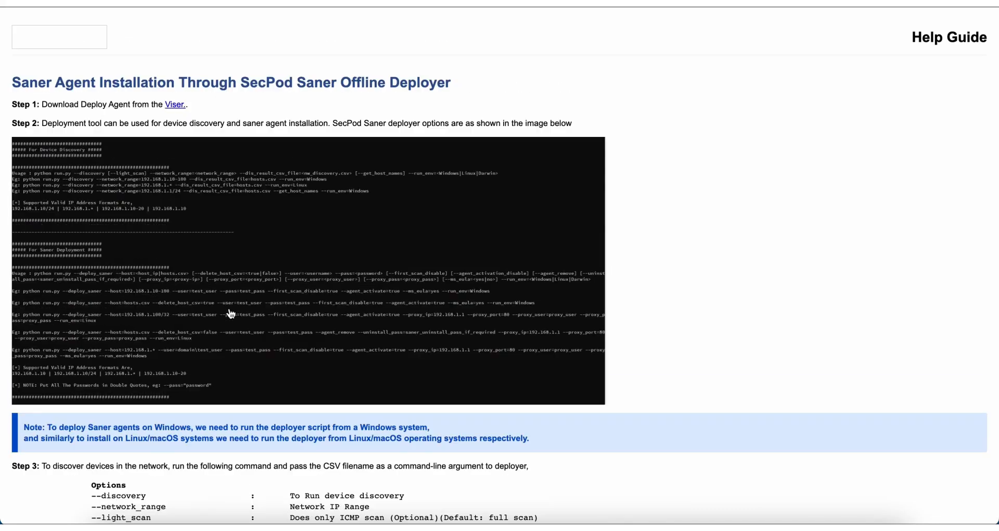
pyautogui.scroll(-5, 231, 314)
pyautogui.scroll(-15, 231, 313)
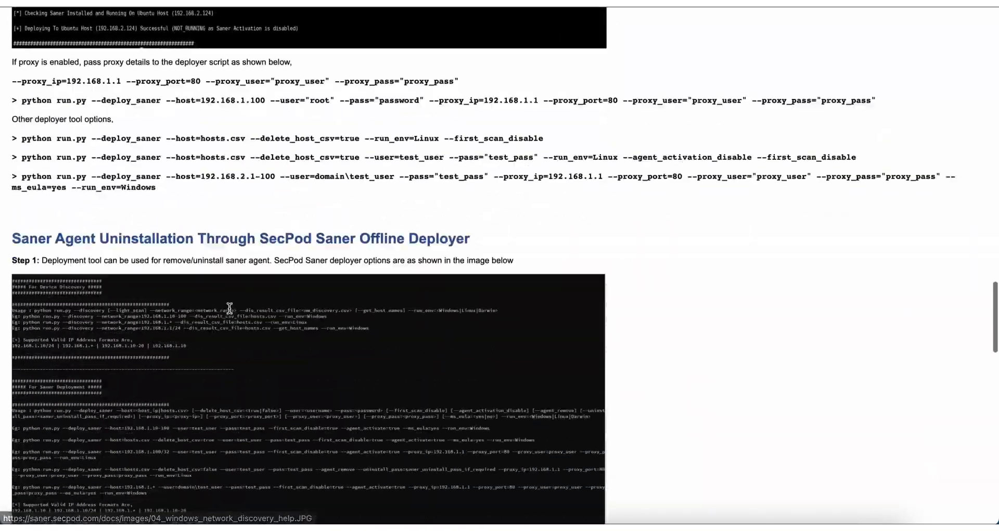
pyautogui.scroll(-8, 231, 313)
pyautogui.scroll(20, 231, 314)
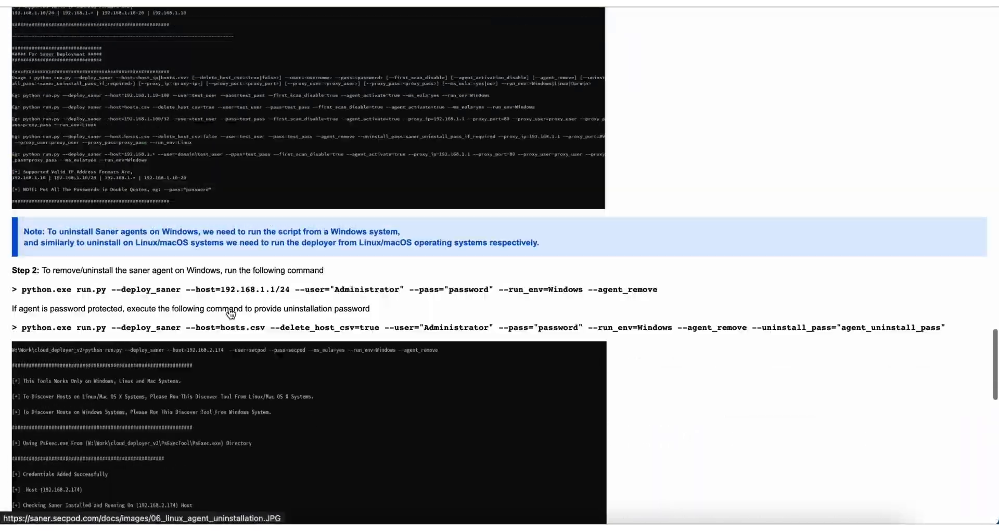
pyautogui.scroll(10, 231, 313)
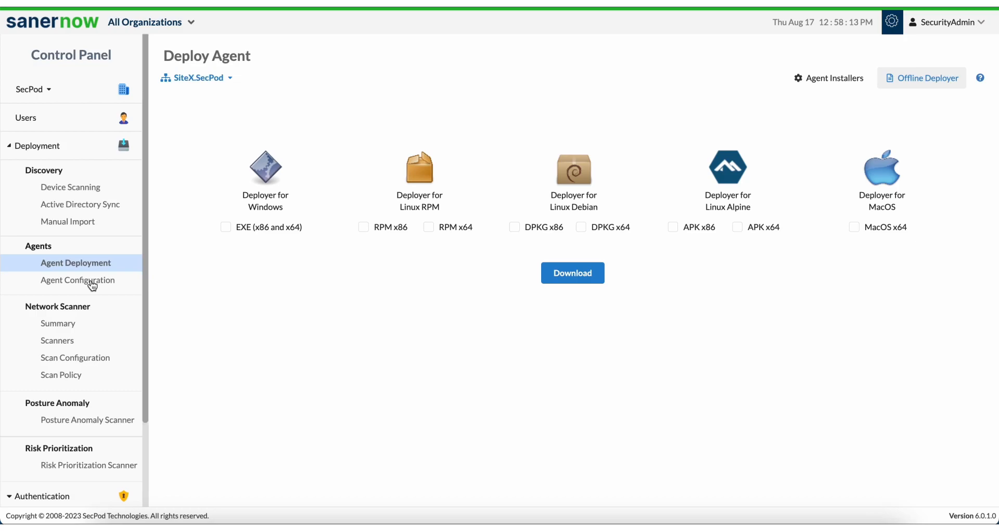
# - Open Agent Configuration, start creating new settings and review the available scan modes
pyautogui.click(89, 281)
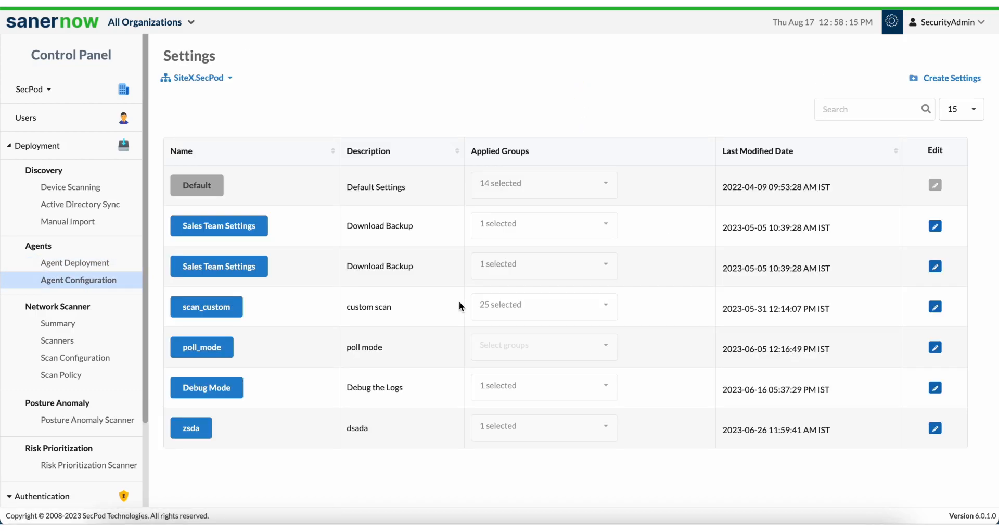
pyautogui.click(945, 81)
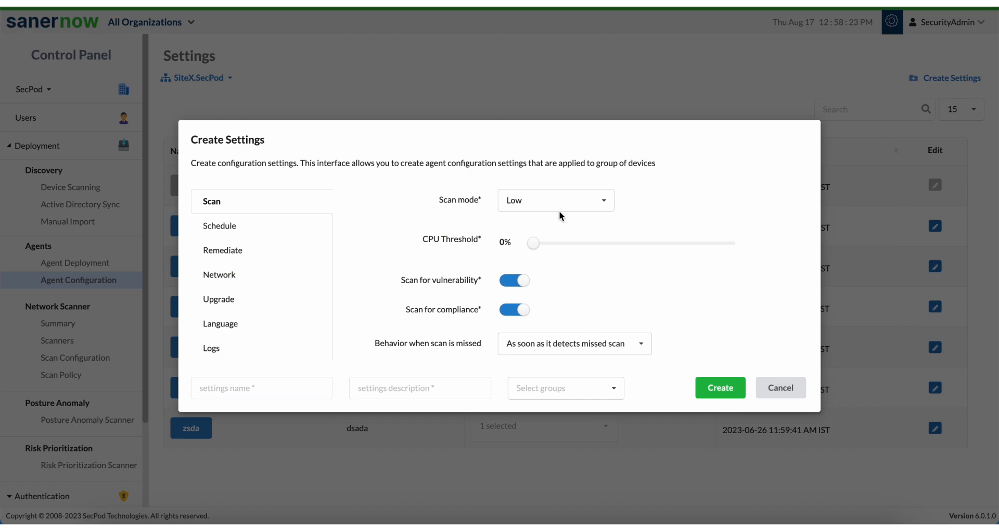
pyautogui.click(532, 208)
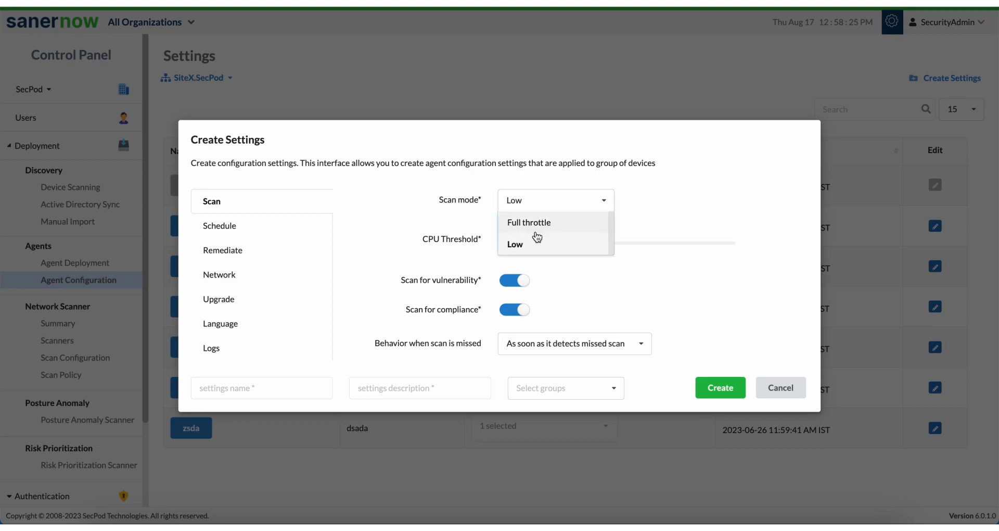
pyautogui.click(424, 238)
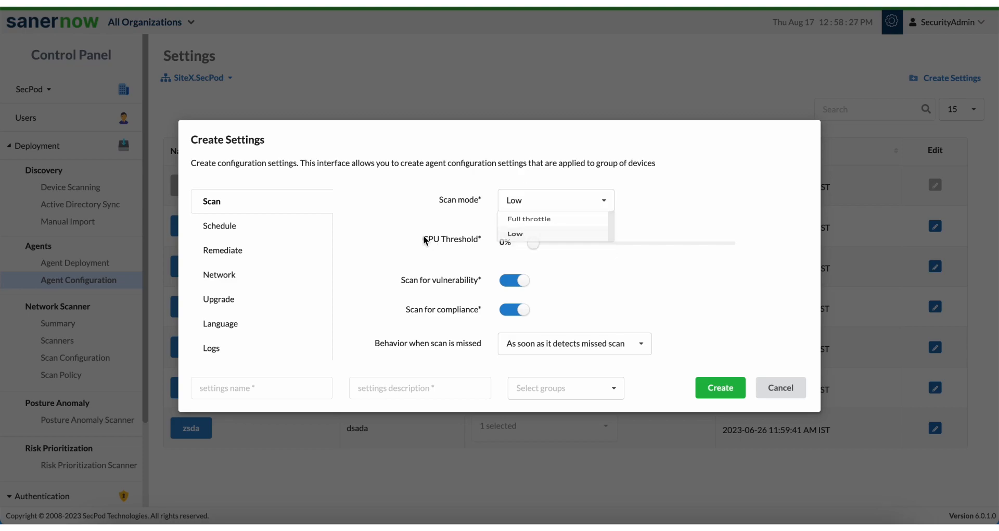
pyautogui.click(508, 208)
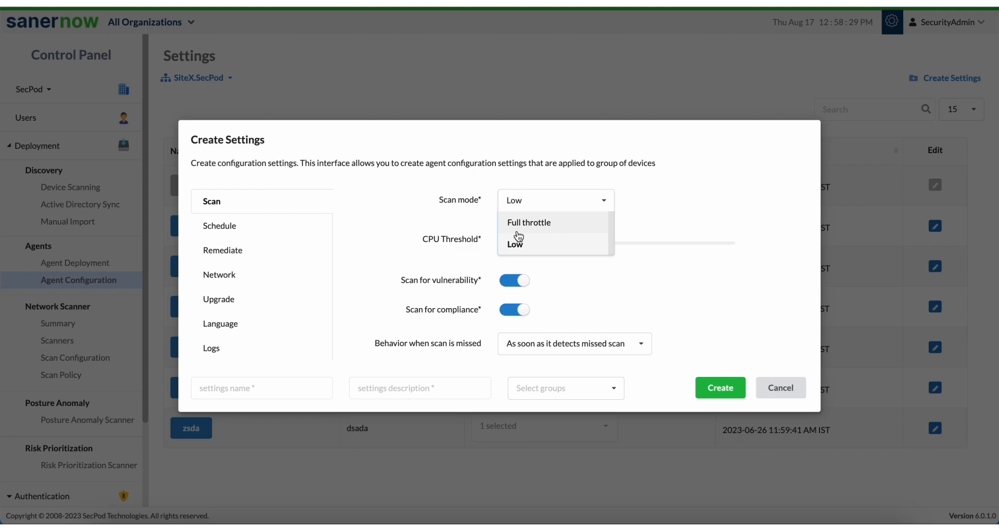
pyautogui.click(429, 221)
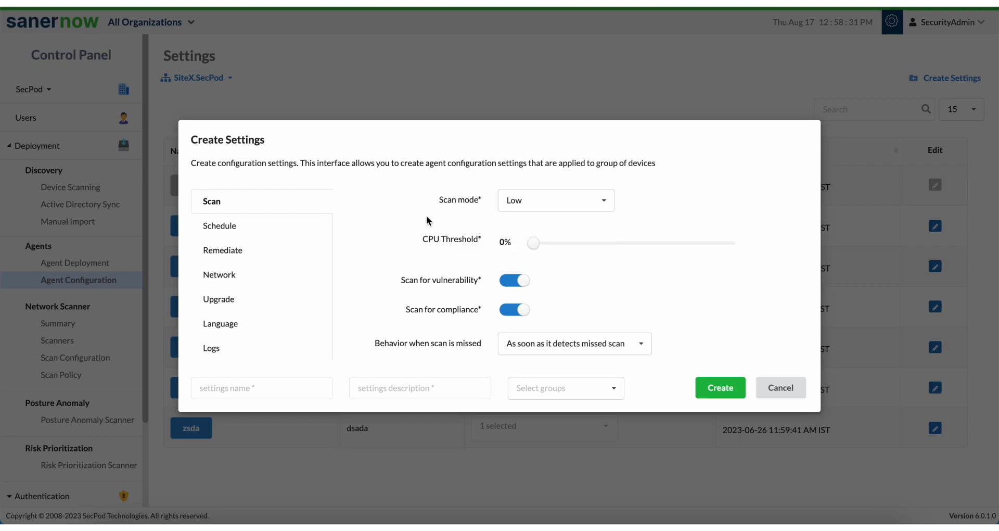
pyautogui.click(511, 209)
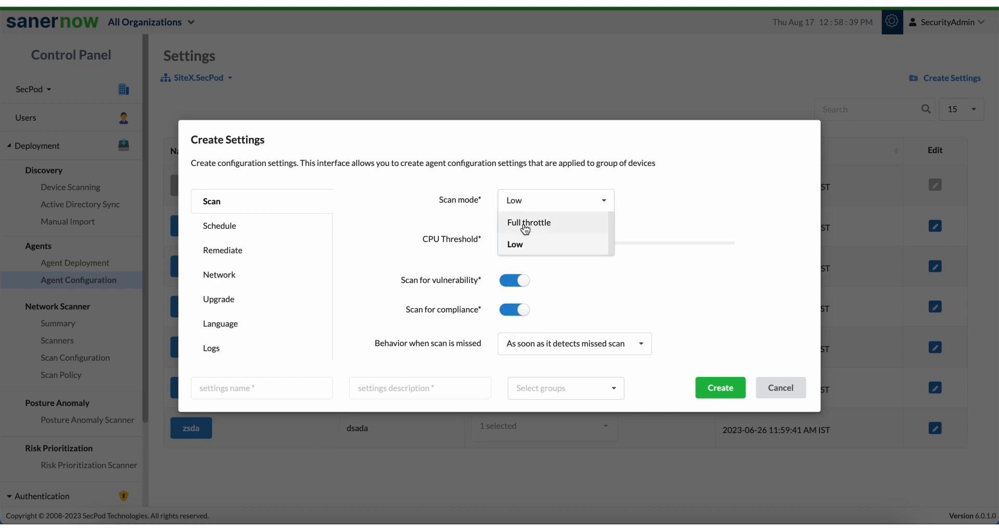
pyautogui.click(465, 242)
# - Set the CPU threshold to 31% and review the Schedule options for scan and download times
pyautogui.moveTo(535, 247); pyautogui.dragTo(598, 257)
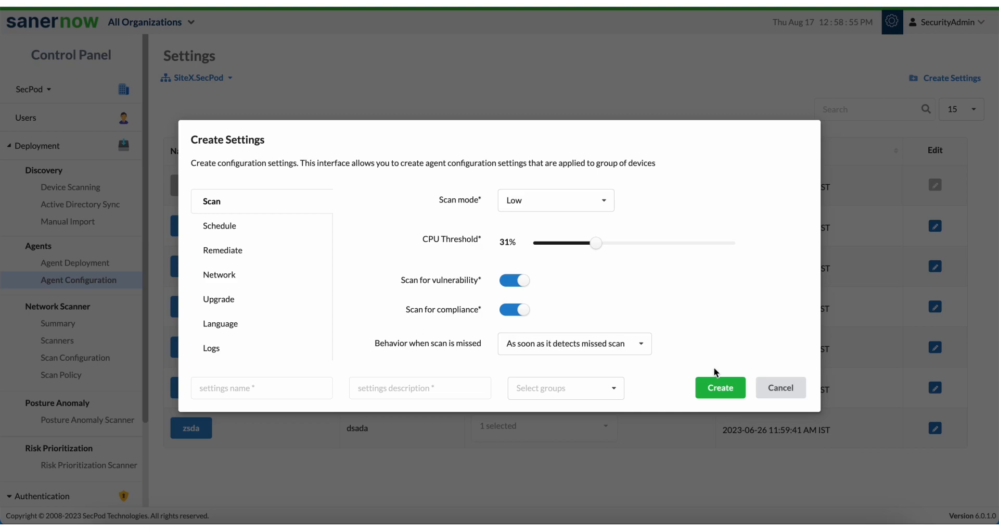
pyautogui.click(222, 226)
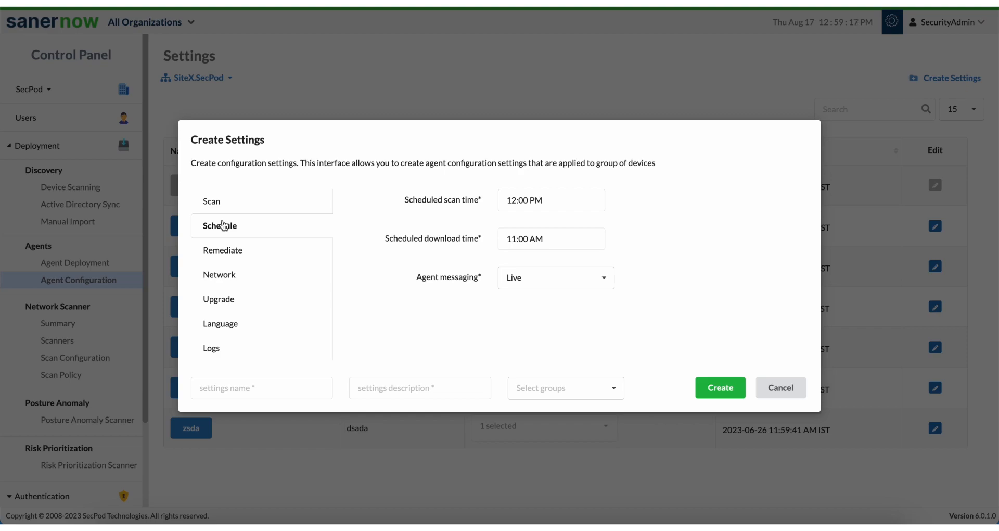
pyautogui.click(550, 200)
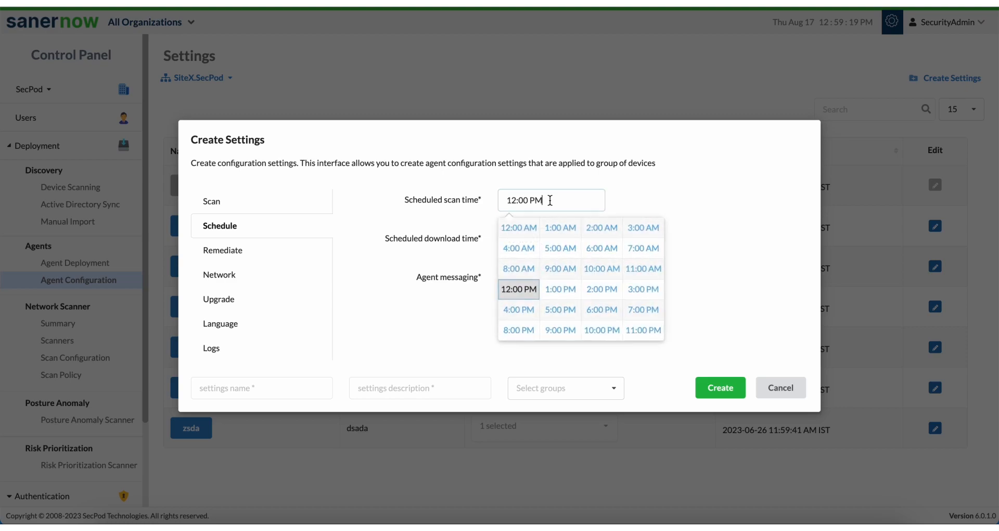
pyautogui.click(475, 244)
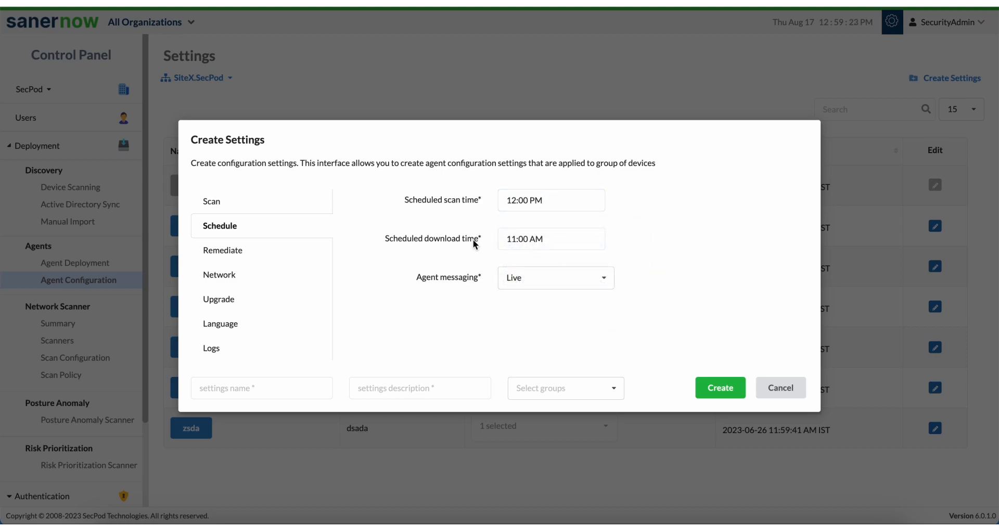
pyautogui.click(536, 241)
pyautogui.click(434, 262)
# - Review the vendor and third-party patch server options under Remediate and enable Buffer Patches
pyautogui.click(260, 254)
pyautogui.click(529, 198)
pyautogui.click(430, 262)
pyautogui.click(504, 242)
pyautogui.click(399, 253)
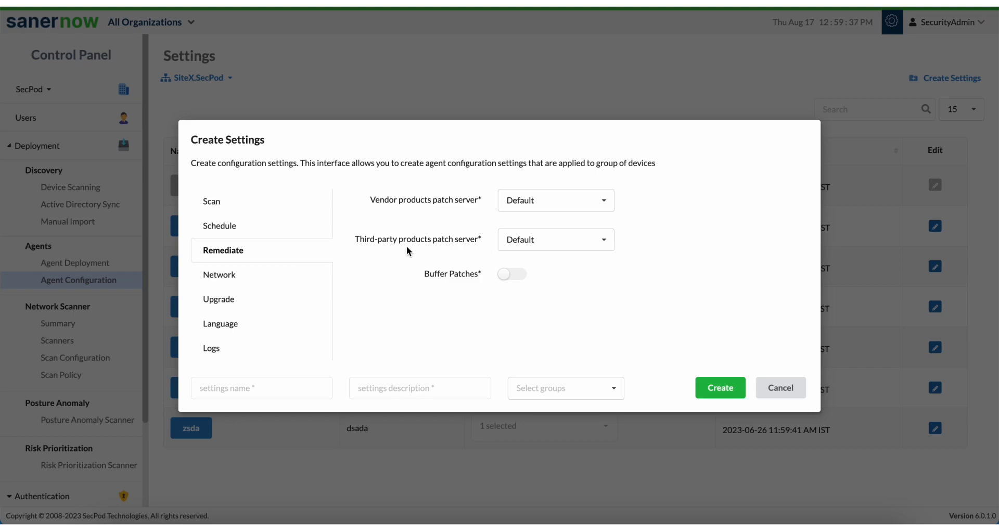
pyautogui.click(508, 276)
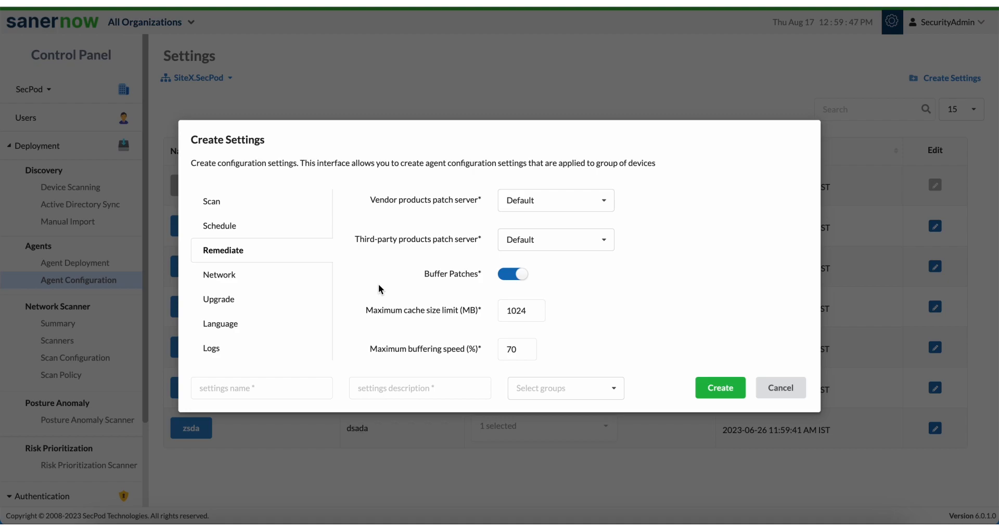
# - Review the Network, Upgrade, Language and Logs settings plus the selectable groups, and discard the new agent settings
pyautogui.click(273, 274)
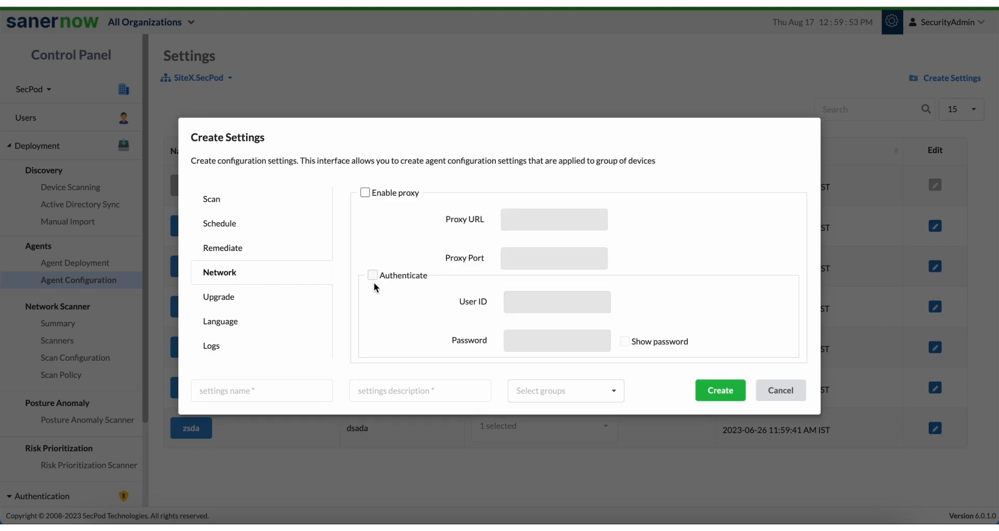
pyautogui.click(249, 298)
pyautogui.click(253, 335)
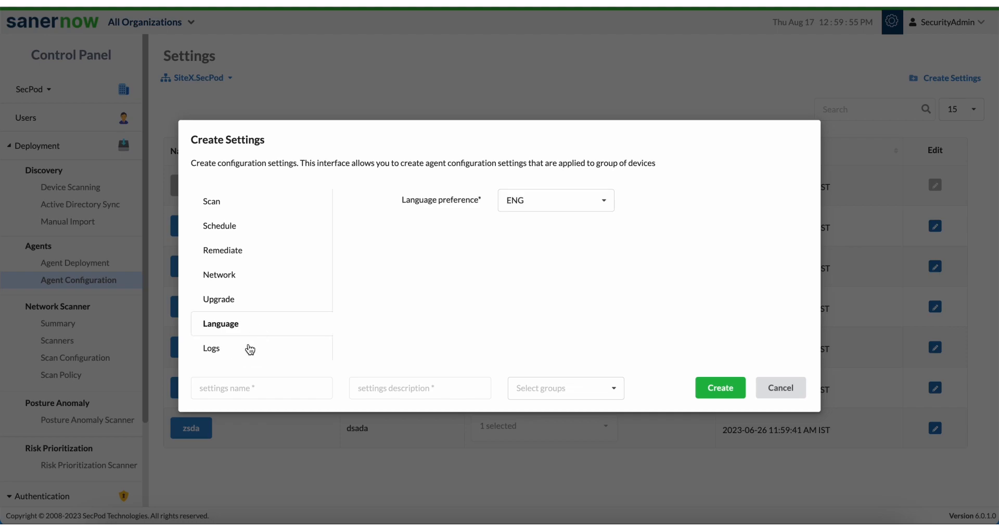
pyautogui.click(251, 347)
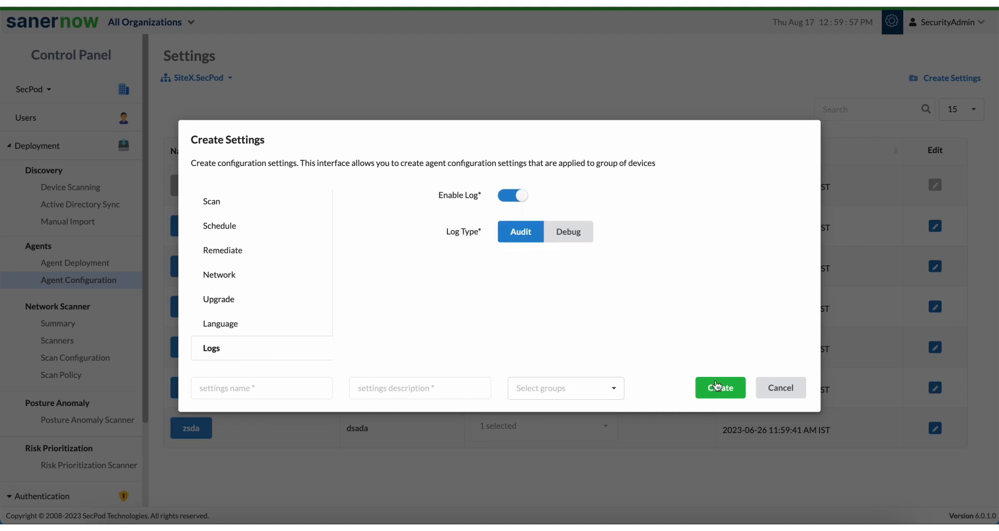
pyautogui.click(576, 389)
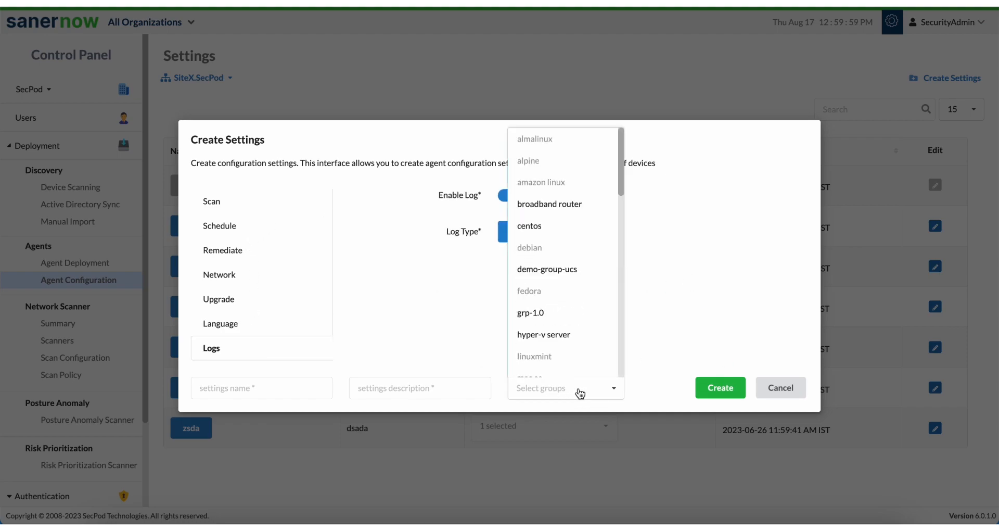
pyautogui.click(476, 294)
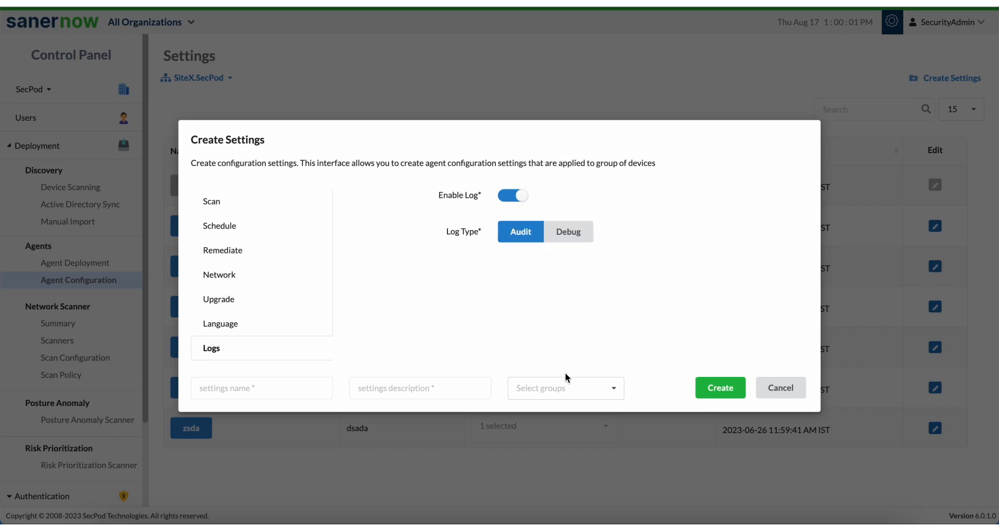
pyautogui.click(781, 394)
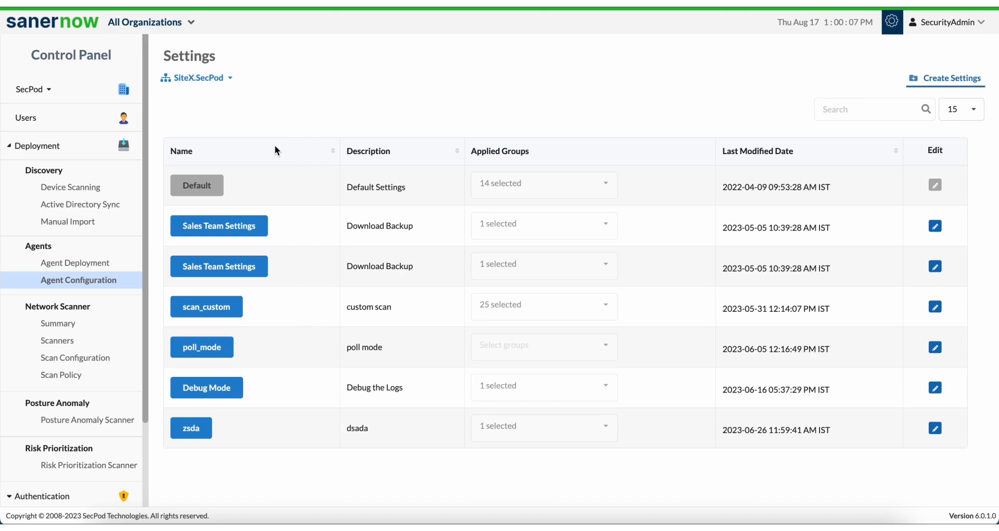
# - View the Network Scanner summary and examine the designated scanners and devices available on the Scanners page
pyautogui.click(61, 328)
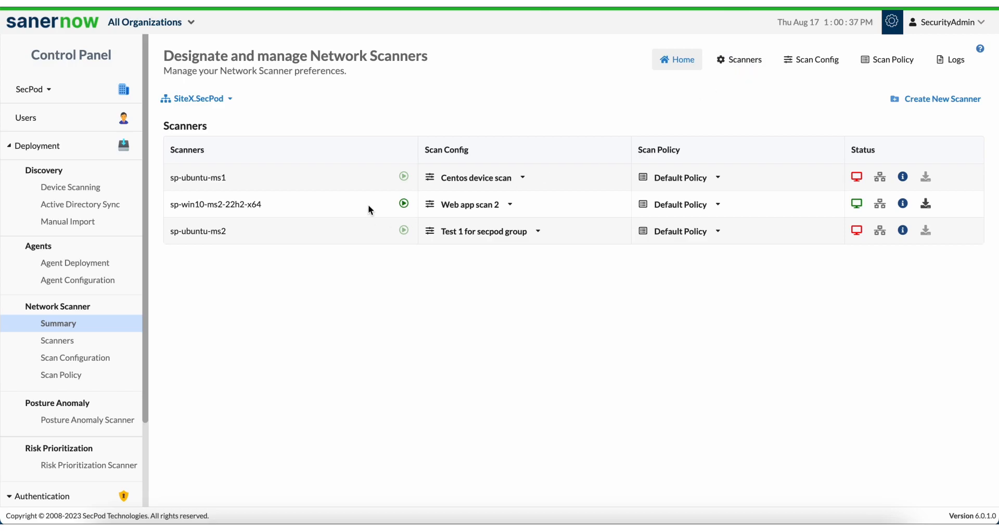
pyautogui.click(742, 61)
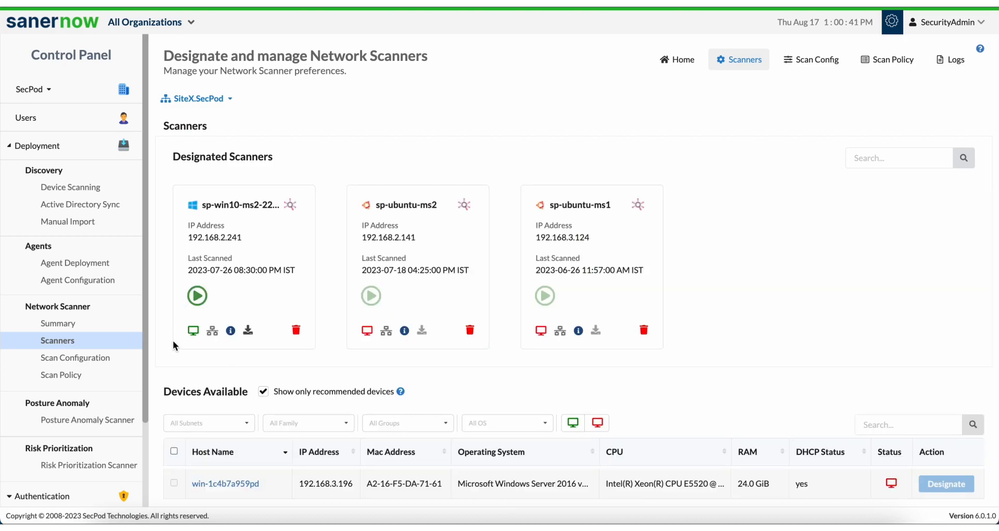
pyautogui.scroll(-1, 192, 445)
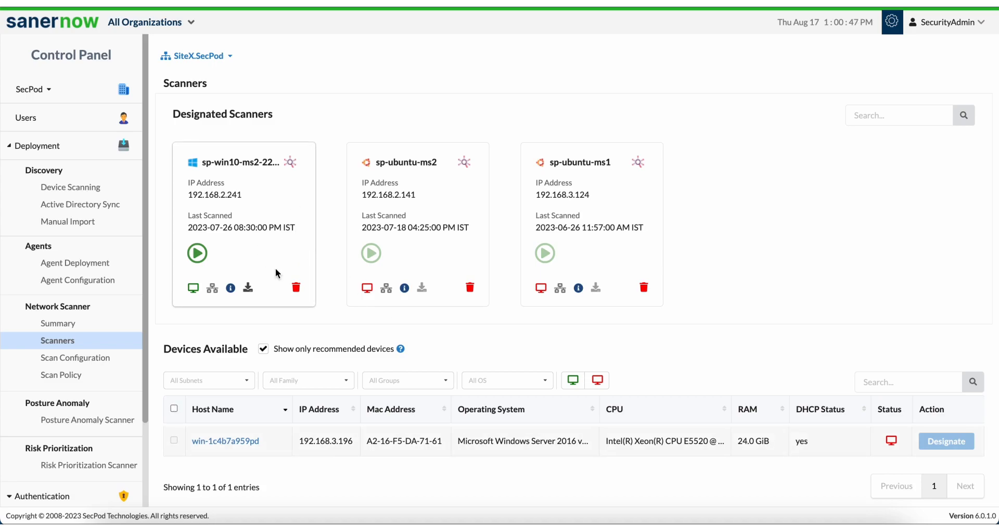
pyautogui.scroll(1, 333, 198)
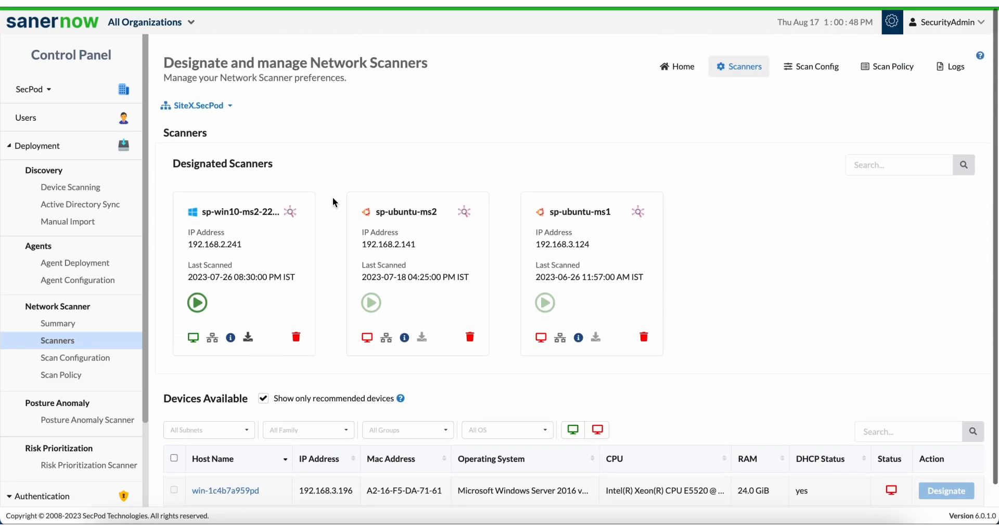
# - Open a new scan config form and review its Targets, Exclude List and Select Ports options
pyautogui.click(836, 61)
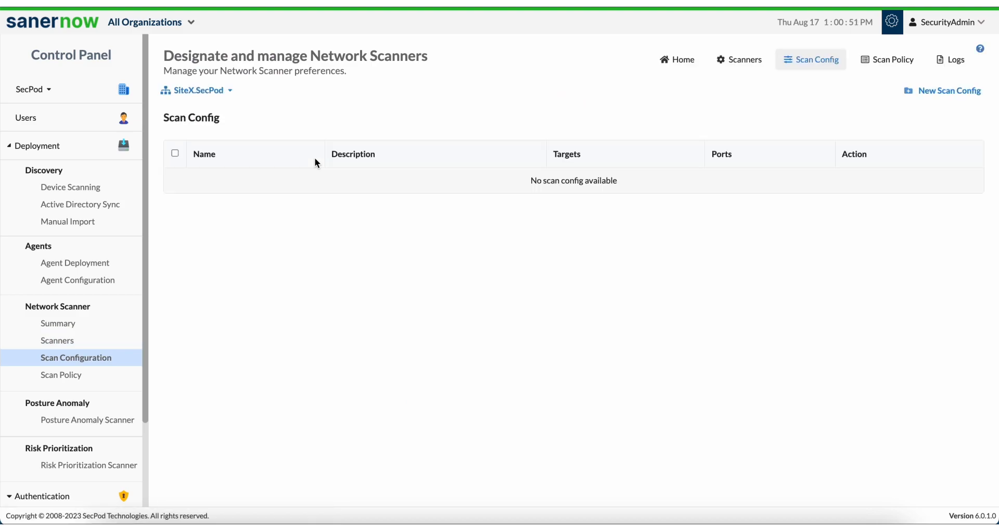
pyautogui.click(925, 91)
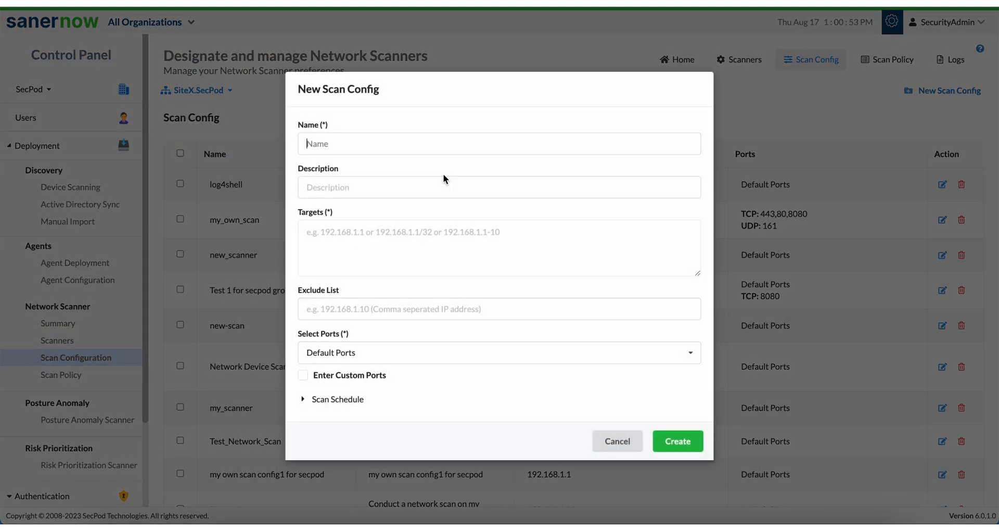
pyautogui.click(339, 230)
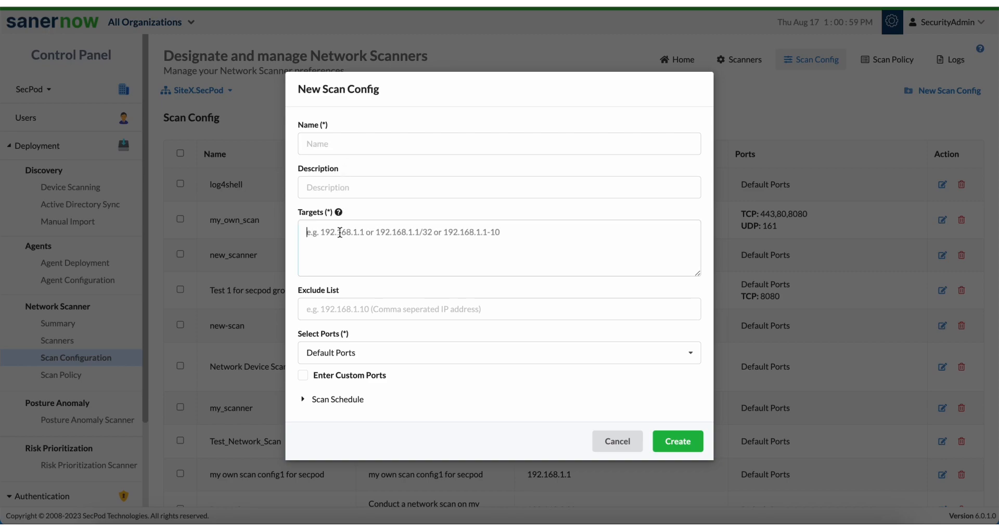
pyautogui.click(338, 307)
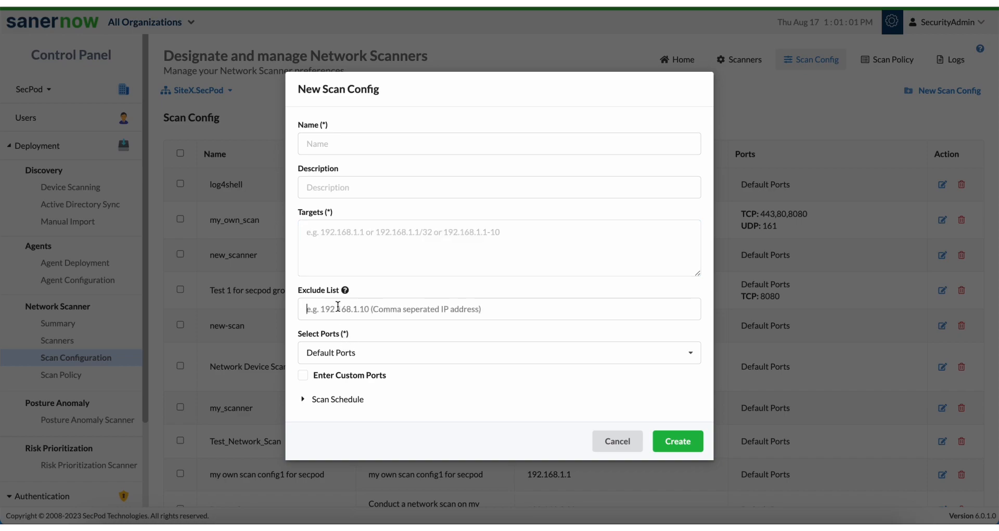
pyautogui.click(346, 359)
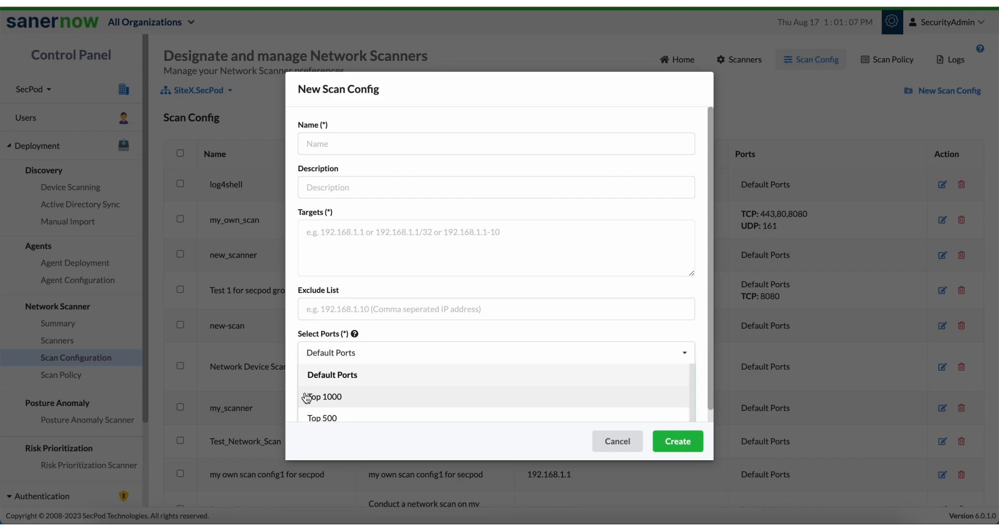
pyautogui.scroll(-1, 307, 398)
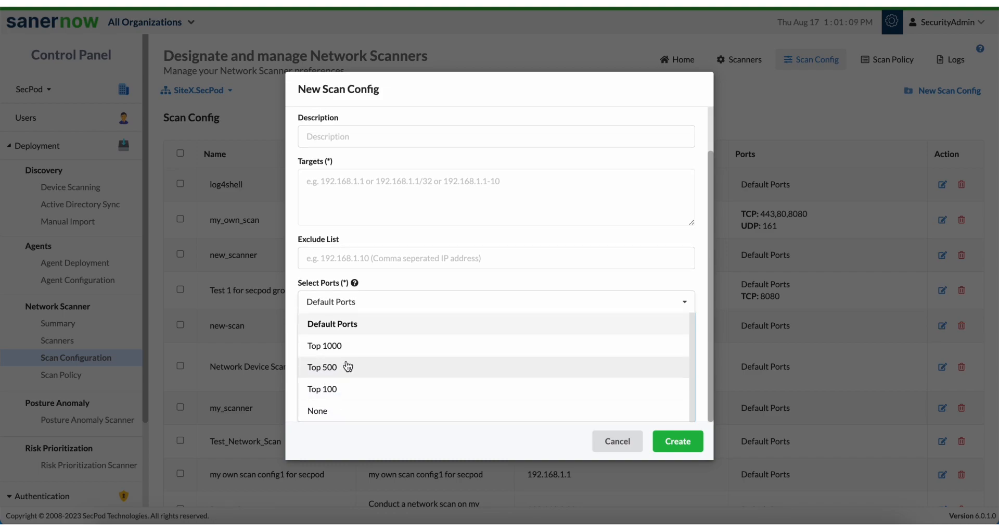
pyautogui.click(288, 359)
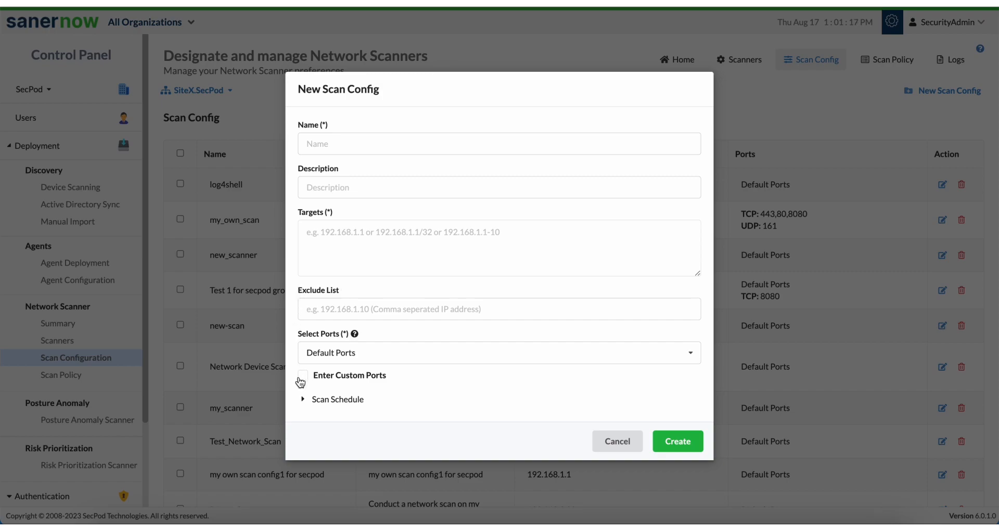
# - Review the Scan Schedule options of the new scan config, discard the form, and view the Scan Policy list
pyautogui.click(307, 399)
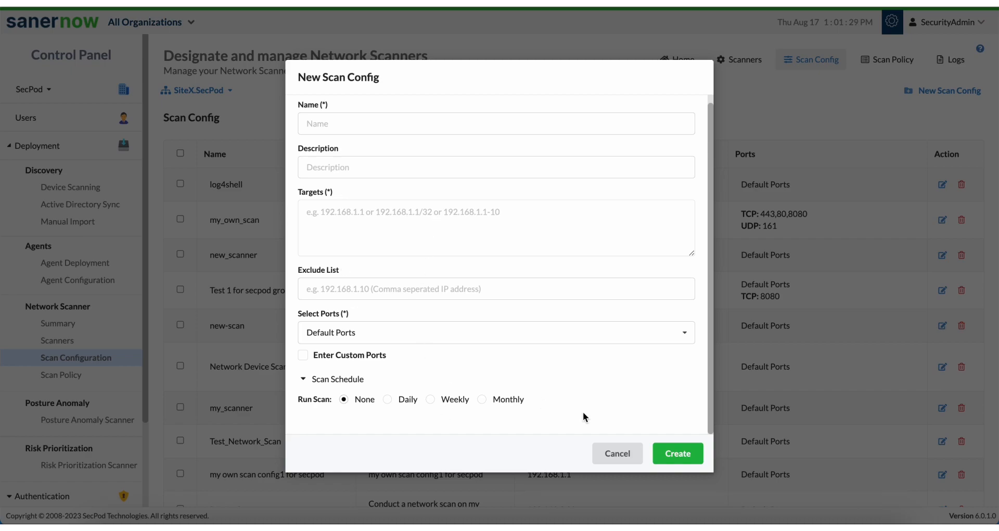
pyautogui.click(616, 460)
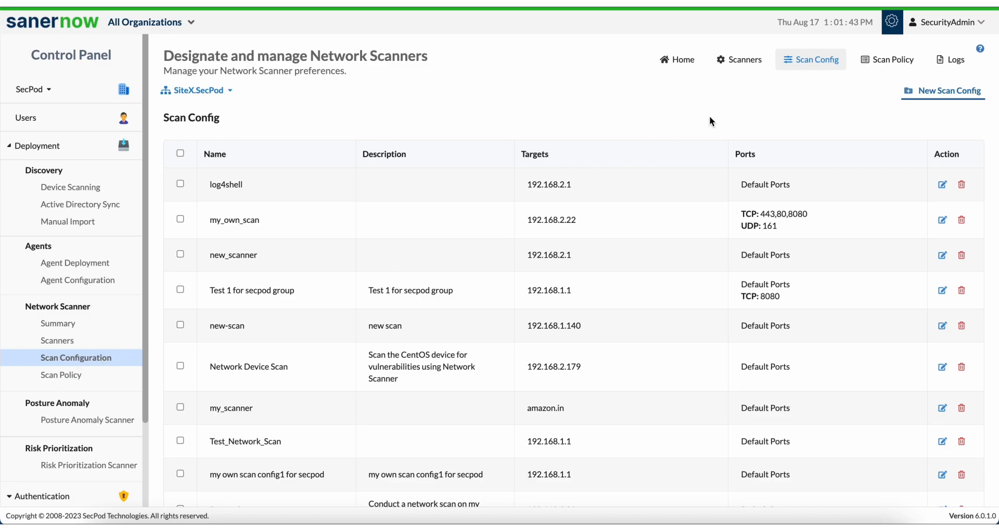
pyautogui.click(884, 59)
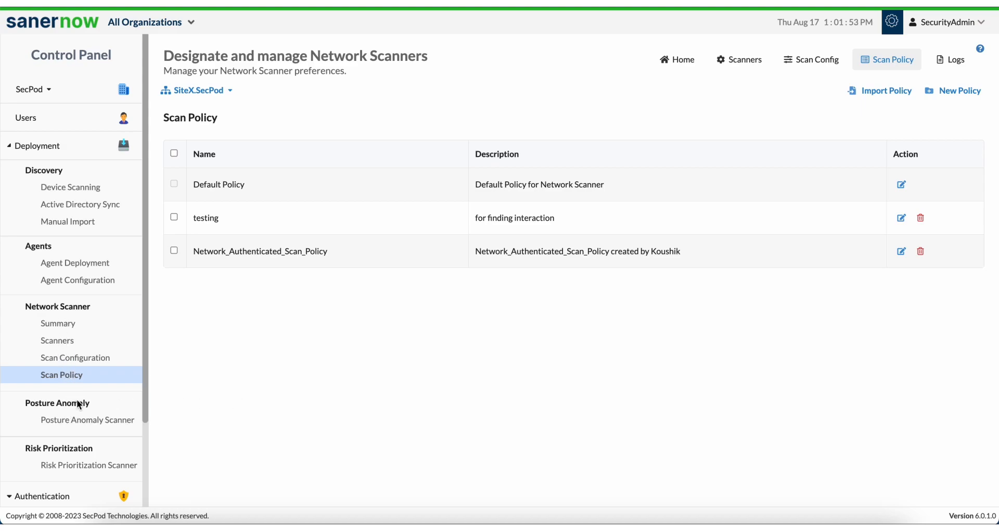
# - Review the option to set up and designate a new agent in the New Scanner form, and cancel it
pyautogui.click(57, 330)
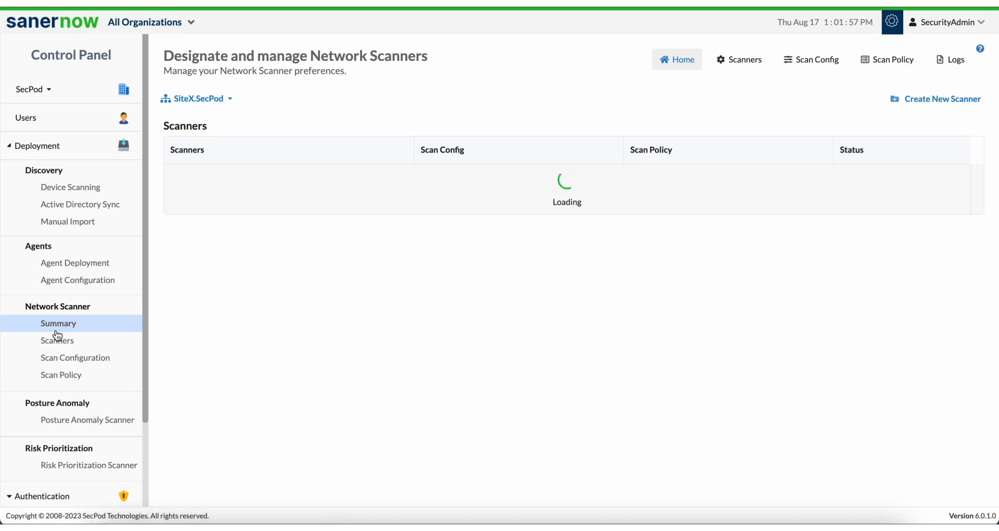
pyautogui.click(910, 99)
pyautogui.click(377, 255)
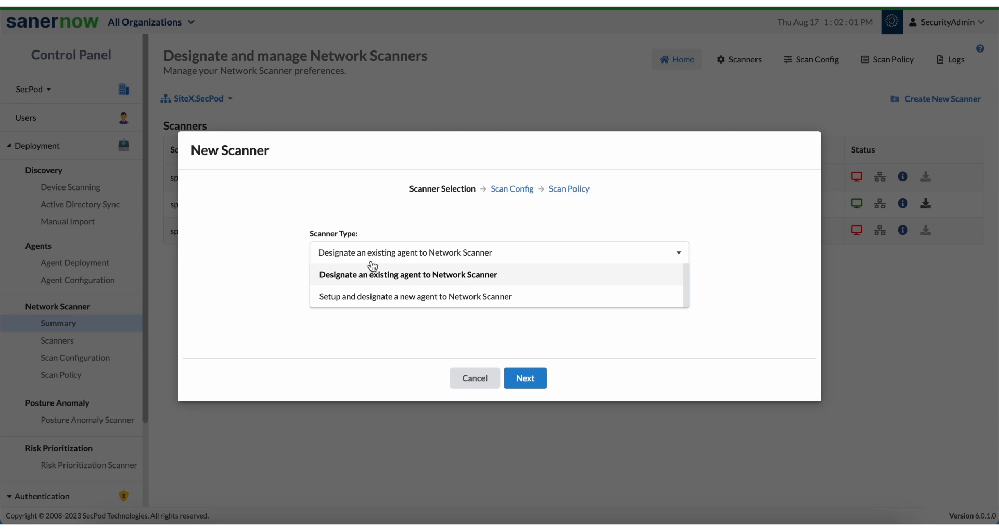
pyautogui.click(371, 297)
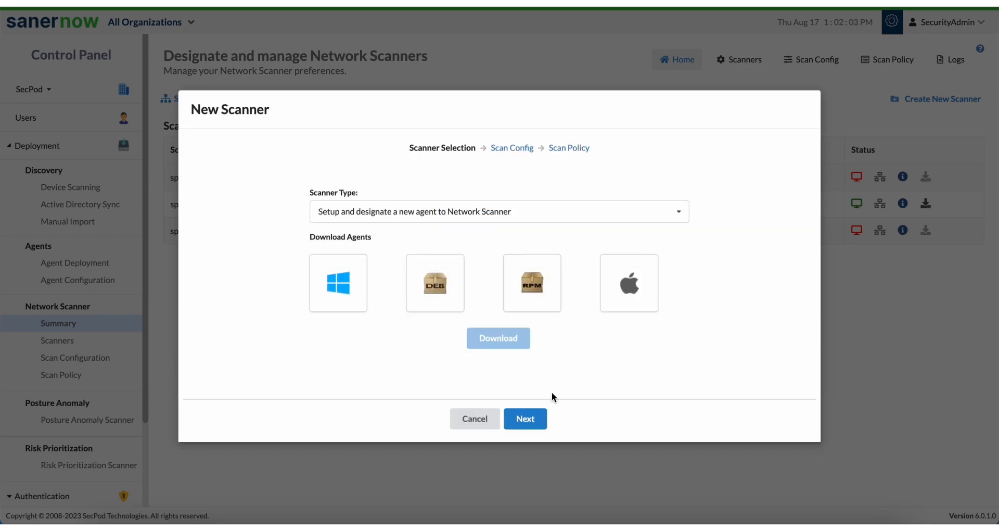
pyautogui.click(474, 418)
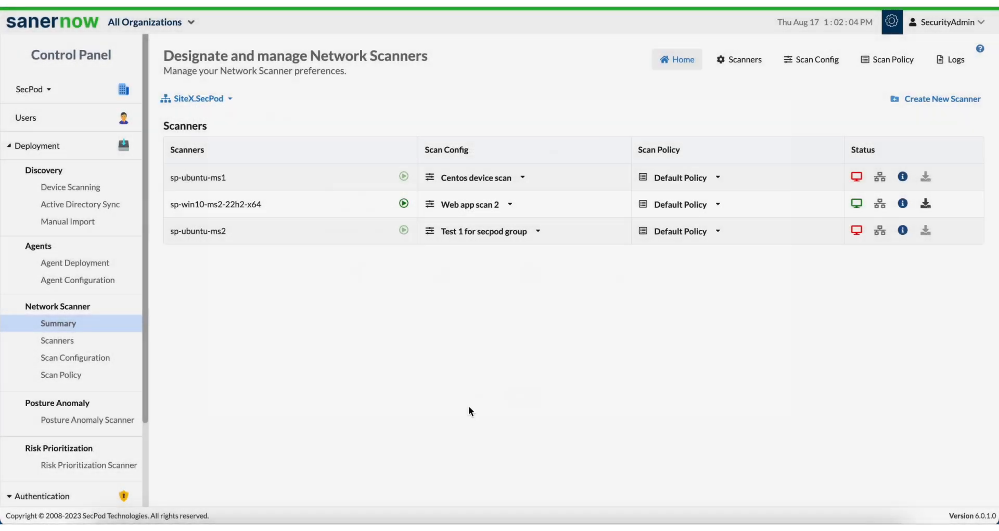
# - Review the scan schedule settings of the Posture Anomaly Scanner and the Risk Prioritization Scanner
pyautogui.click(69, 418)
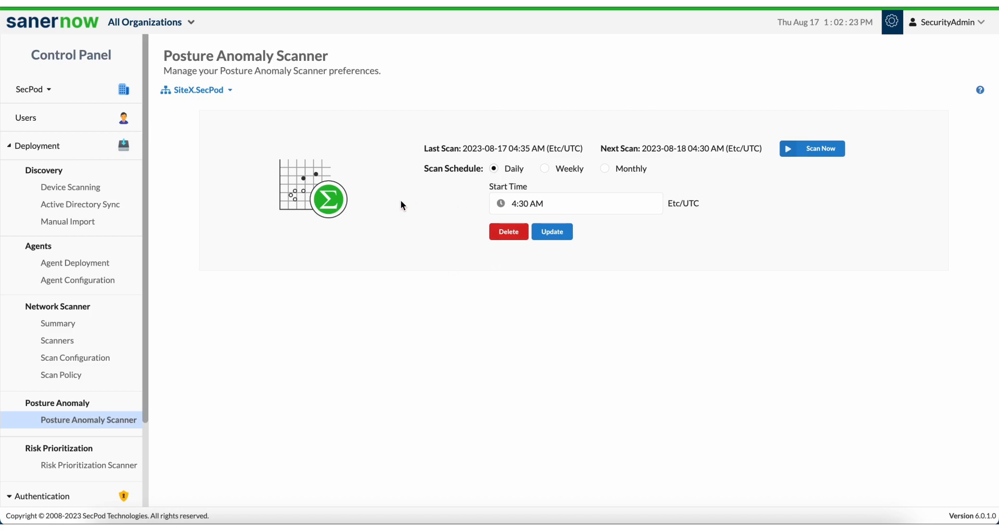
pyautogui.click(77, 467)
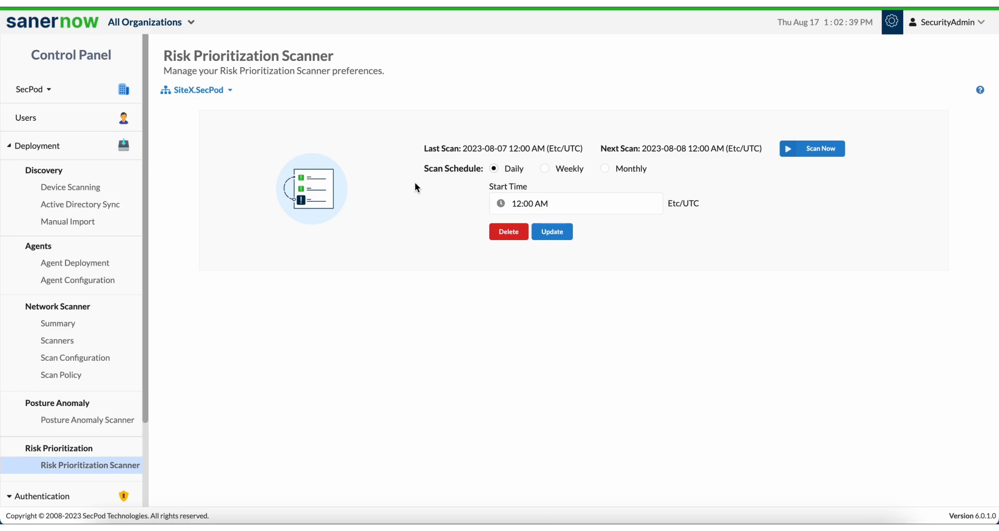
# - Review the Single Sign-On and Multi-Factor authentication policies in the Control Panel
pyautogui.click(58, 494)
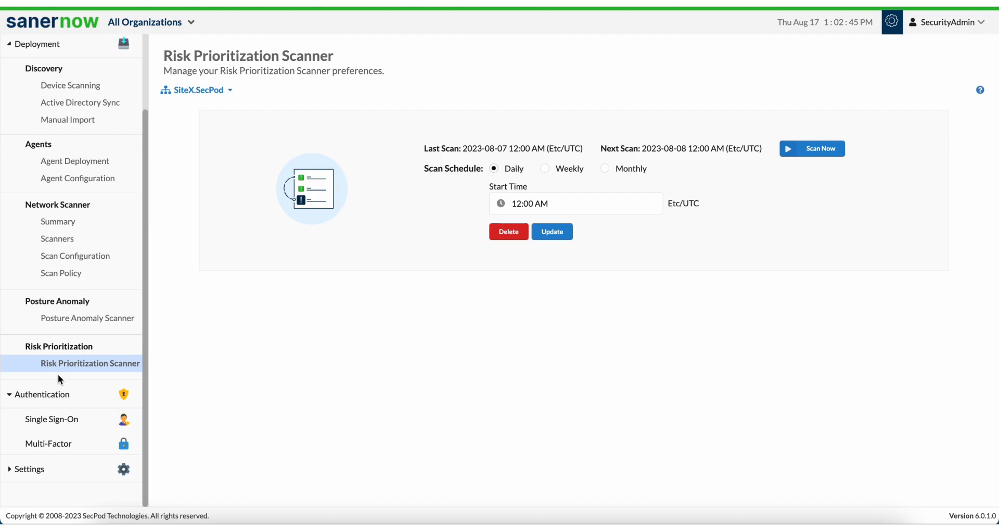
pyautogui.click(69, 417)
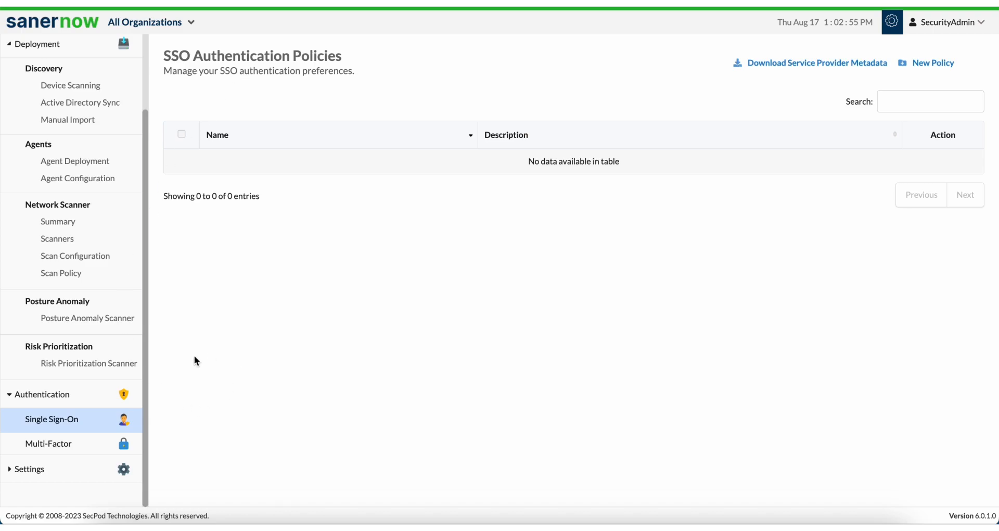
pyautogui.click(74, 445)
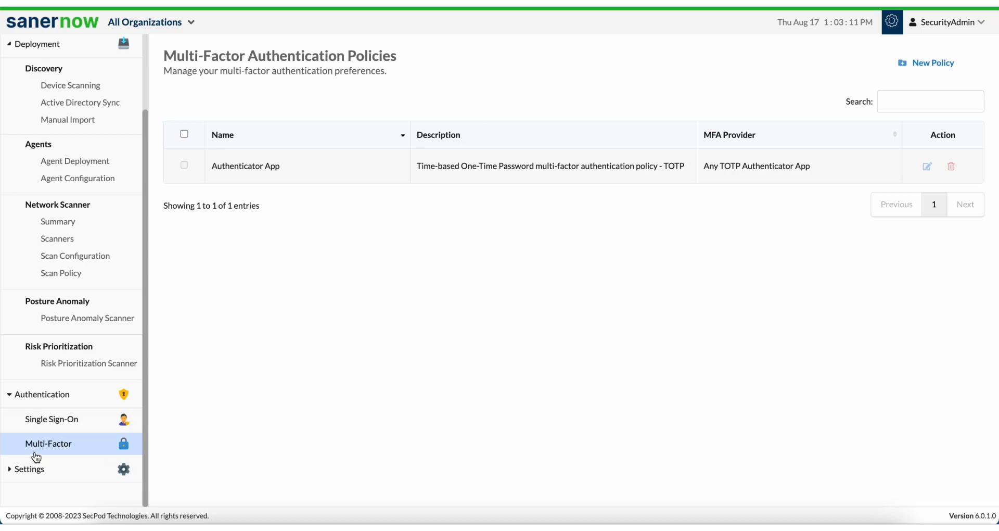
pyautogui.click(10, 480)
pyautogui.scroll(-1, 52, 477)
pyautogui.scroll(3, 52, 477)
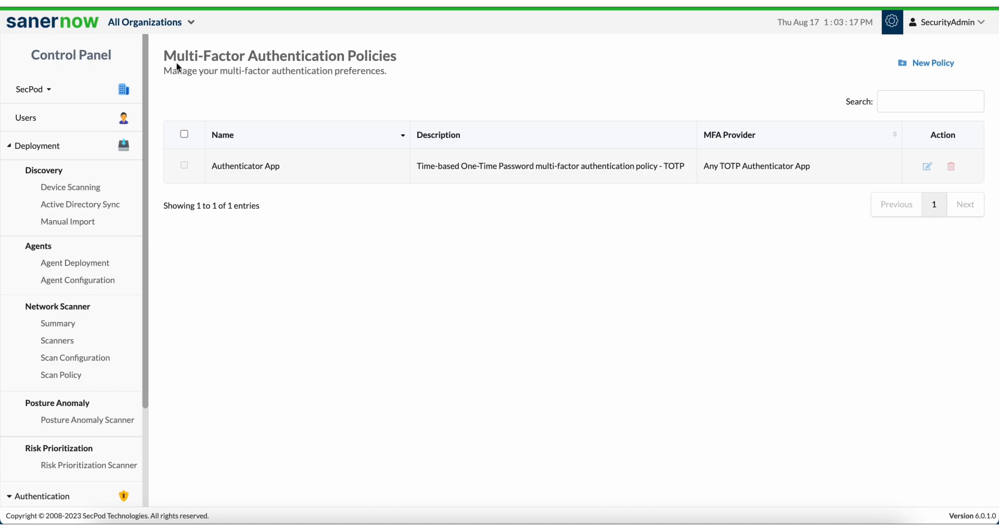
# - Switch to the SiteX.SecPod account and review its dashboard from Visibility through Remediation
pyautogui.click(153, 22)
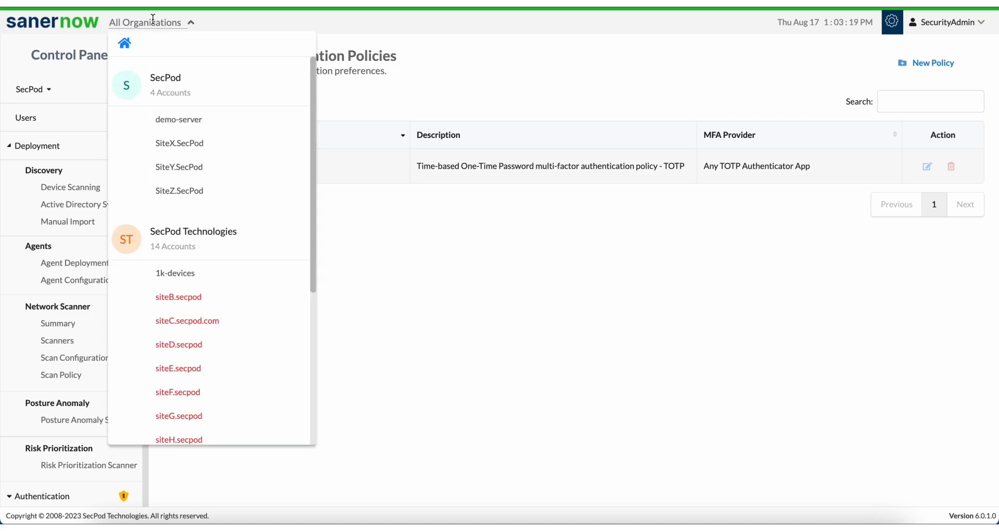
pyautogui.click(184, 147)
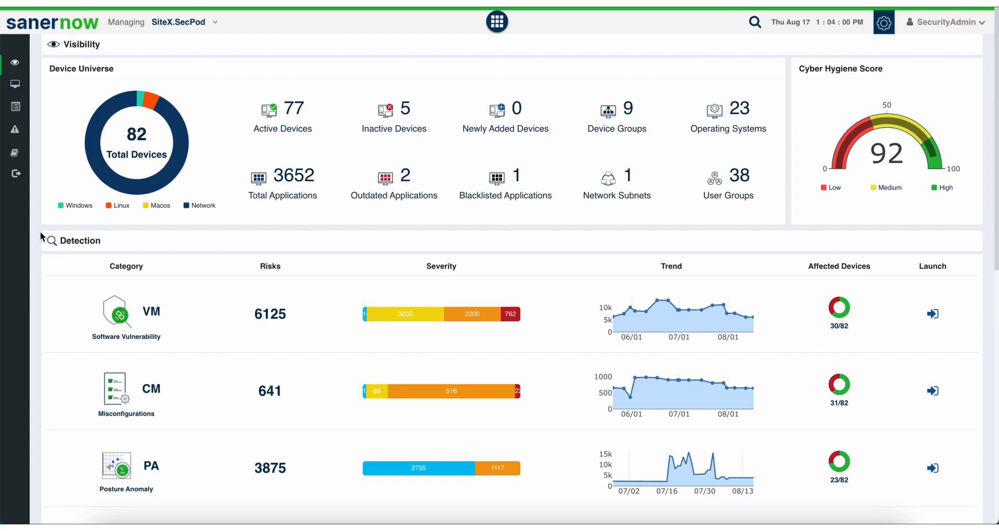
pyautogui.scroll(-4, 42, 237)
pyautogui.scroll(-5, 41, 233)
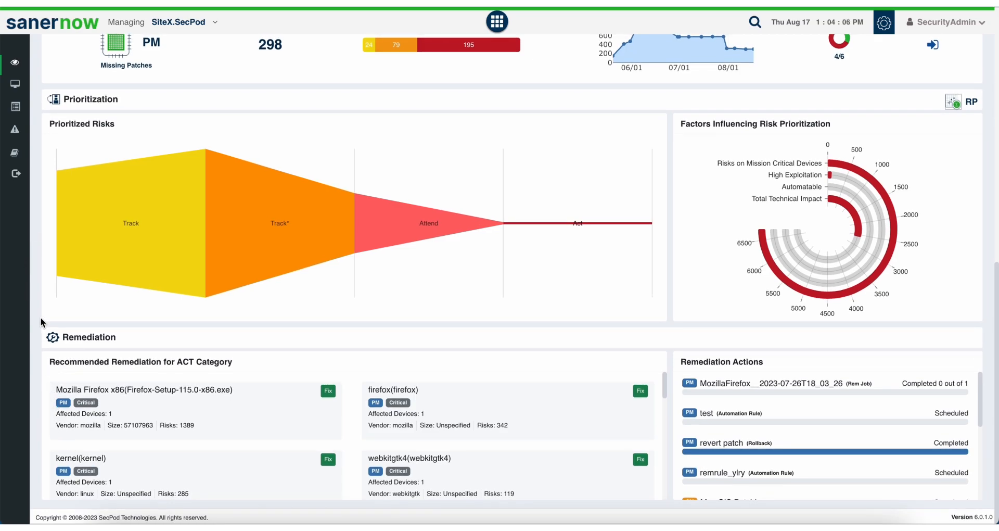
pyautogui.scroll(10, 42, 322)
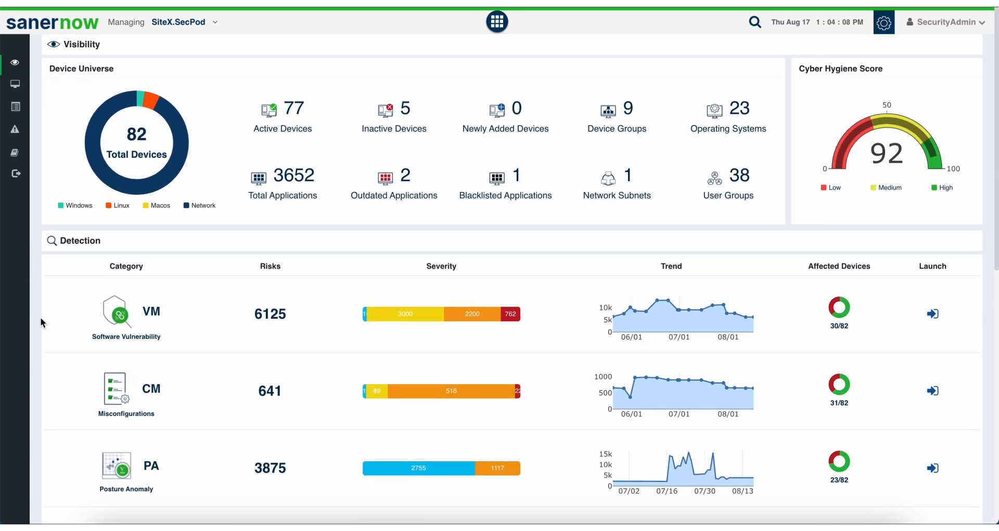
# - Open Managed Devices and examine the device list, including the sp-win10-ms2-22h2-x64 host entry
pyautogui.click(15, 87)
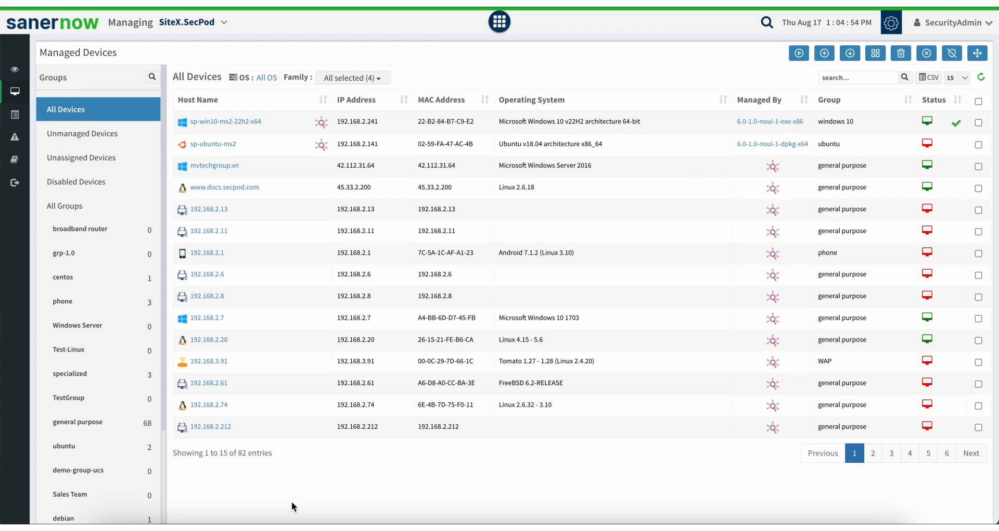
pyautogui.scroll(-1, 472, 413)
pyautogui.scroll(1, 466, 375)
pyautogui.moveTo(216, 123); pyautogui.dragTo(270, 124)
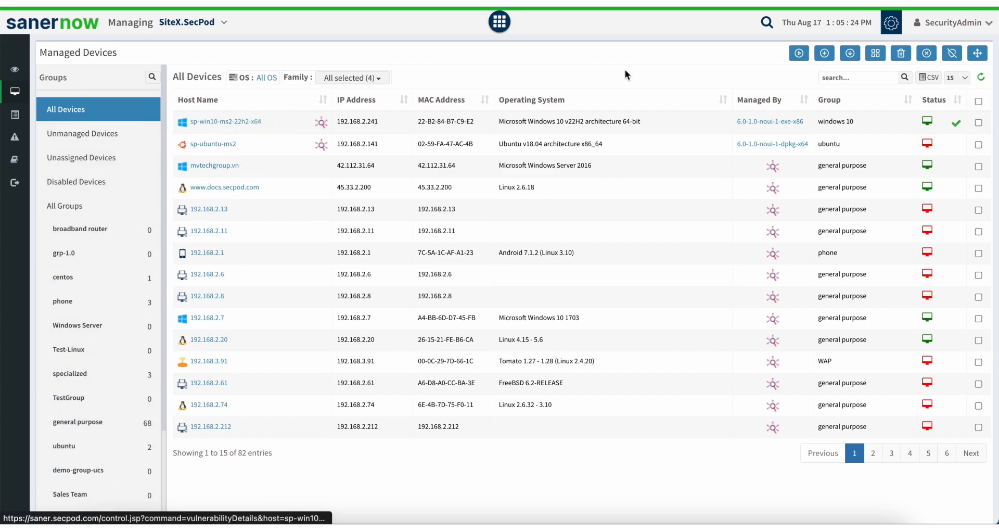
# - Review the Create Group form with a second criteria row and its attribute choices, and close it without creating a group
pyautogui.click(877, 54)
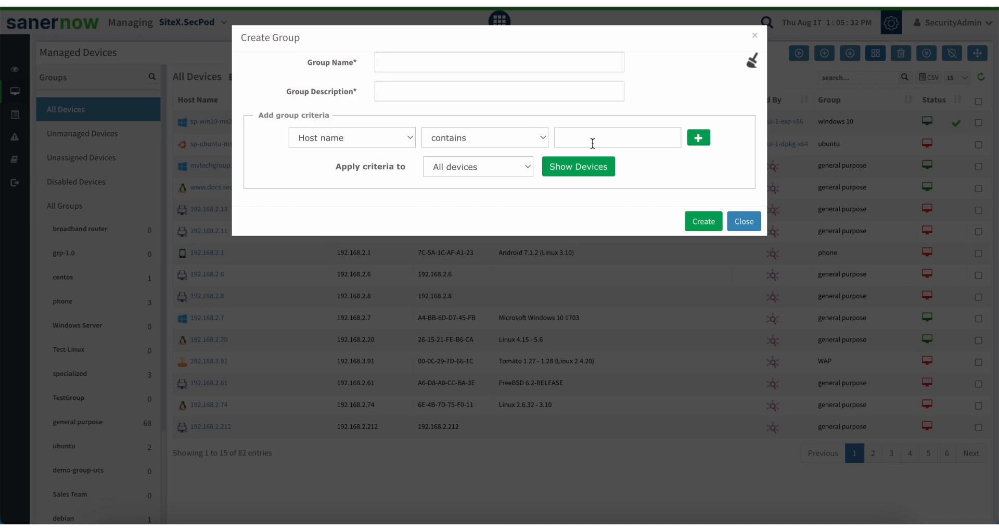
pyautogui.click(699, 137)
pyautogui.click(331, 167)
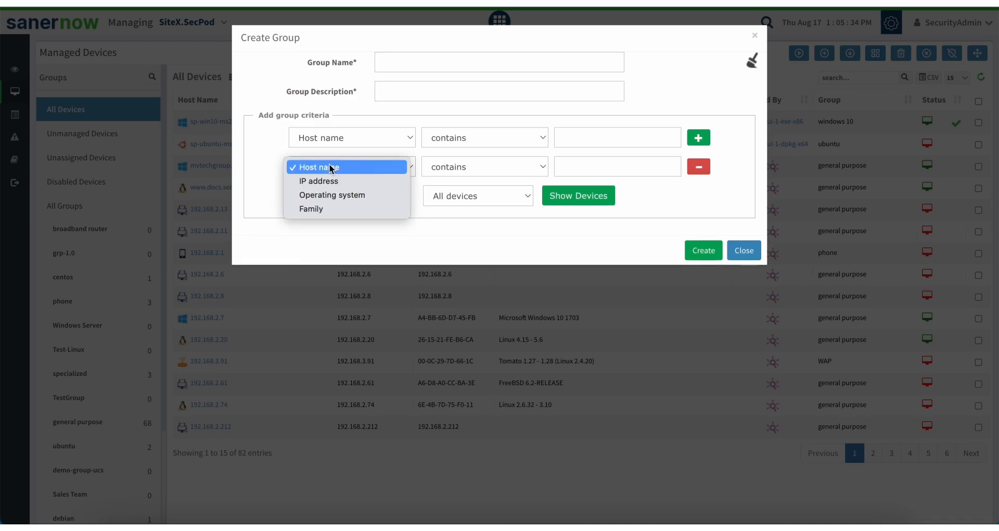
pyautogui.click(264, 186)
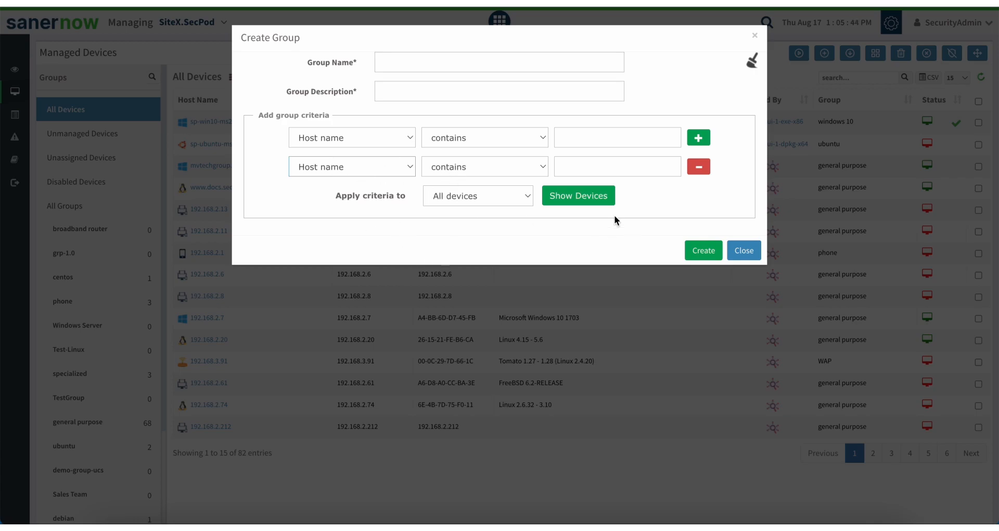
pyautogui.click(743, 249)
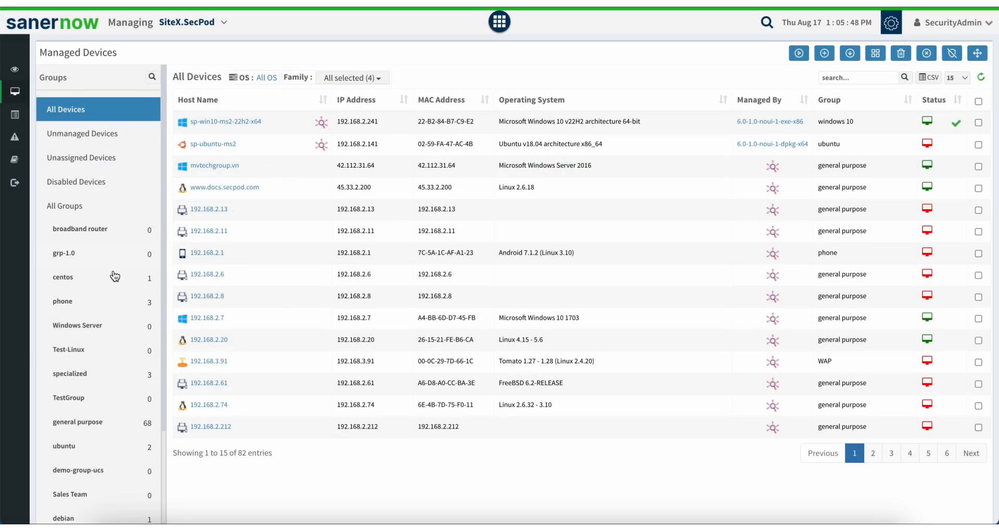
# - Browse the device groups, and temporarily select the sp-win10-ms2-22h2-x64 device before clearing its selection
pyautogui.scroll(-3, 93, 400)
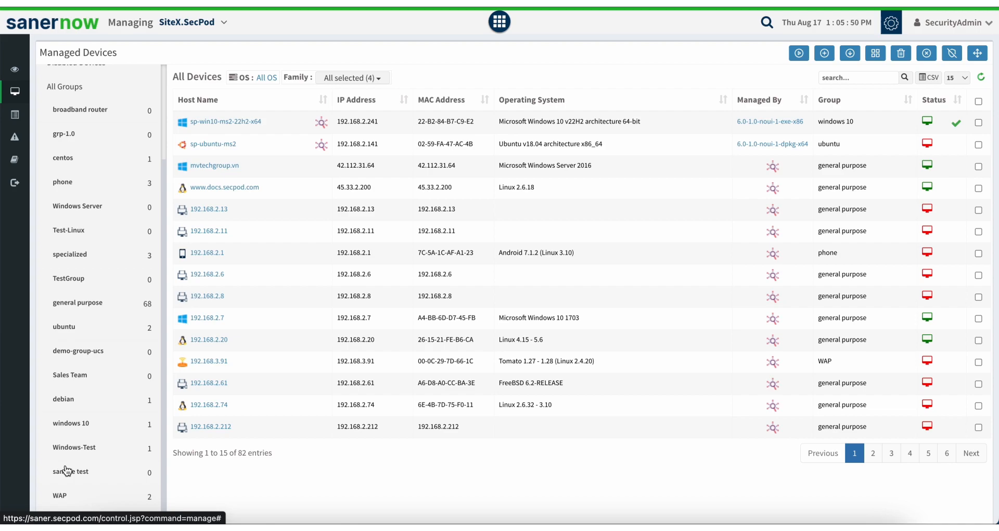
pyautogui.scroll(3, 89, 312)
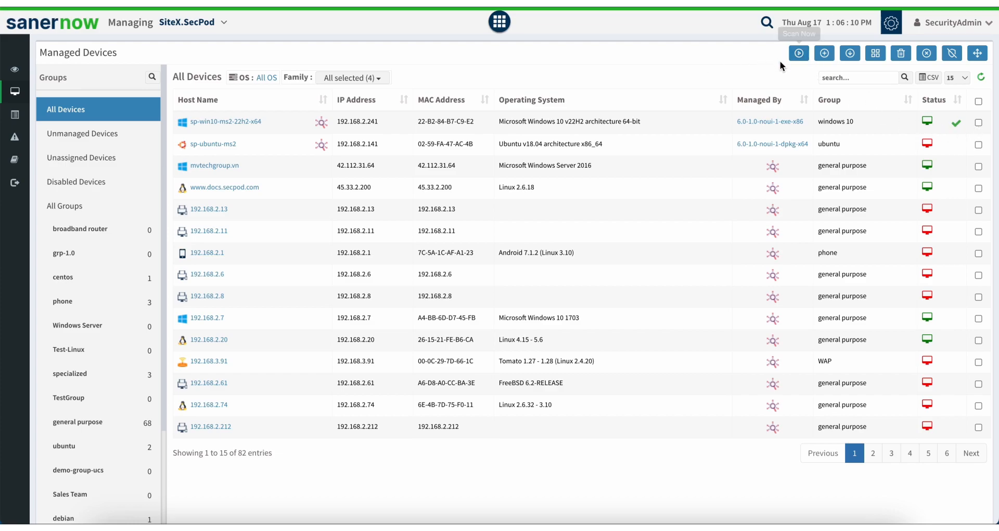
pyautogui.click(978, 123)
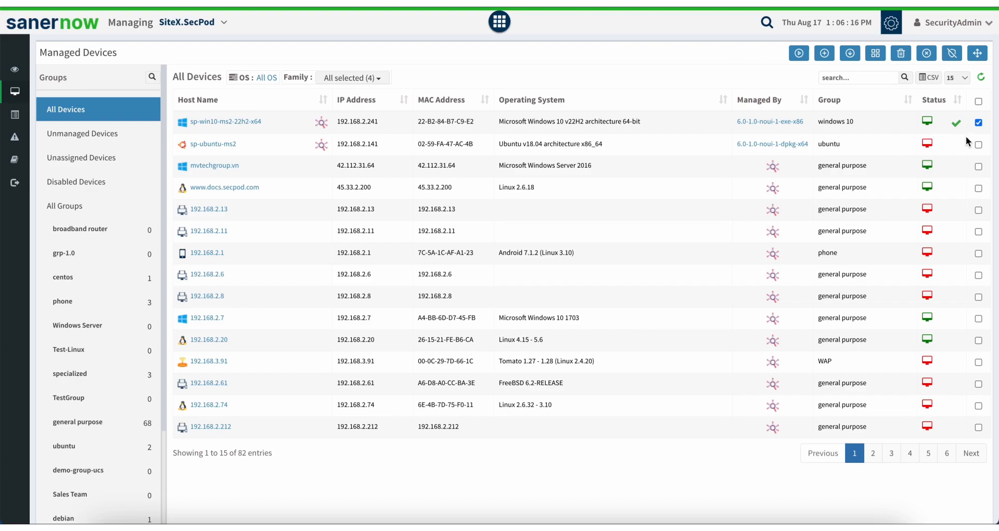
pyautogui.click(978, 122)
# - View the Device Discovery and Deploy Agent pages reached from Managed Devices, returning to the device list after each
pyautogui.click(831, 61)
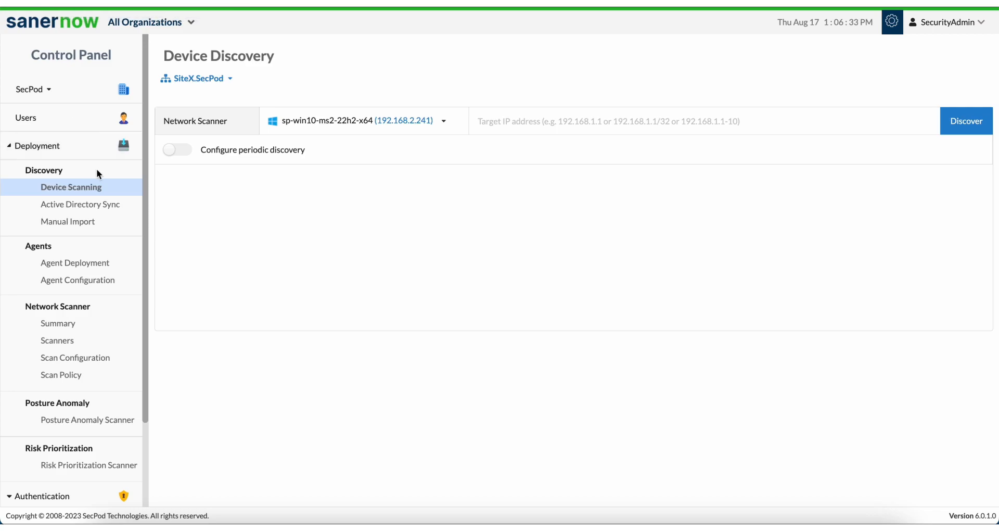
pyautogui.click(104, 3)
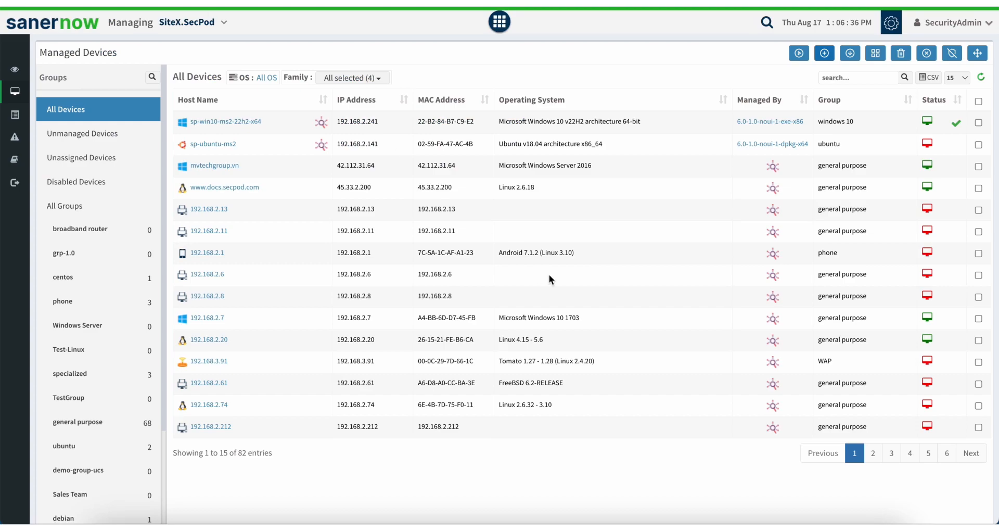
pyautogui.click(849, 60)
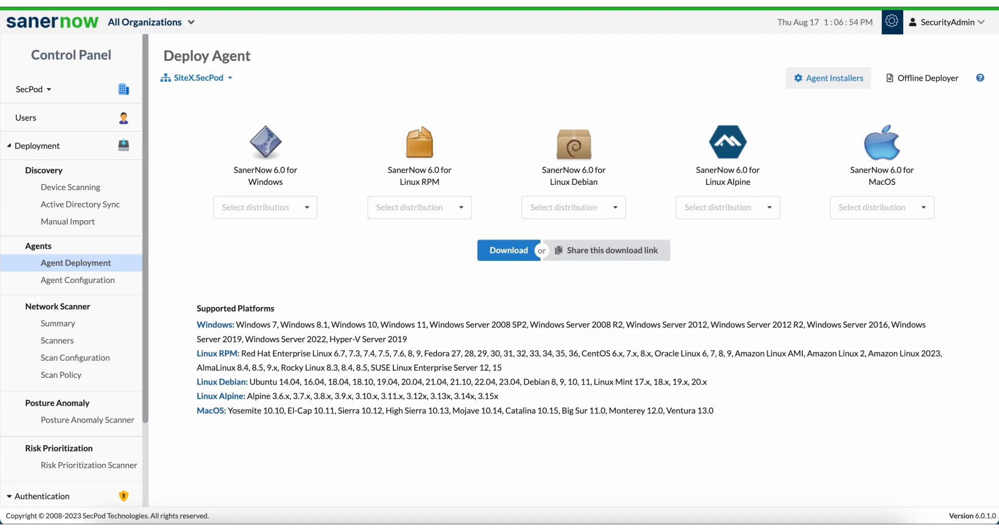
pyautogui.click(200, 78)
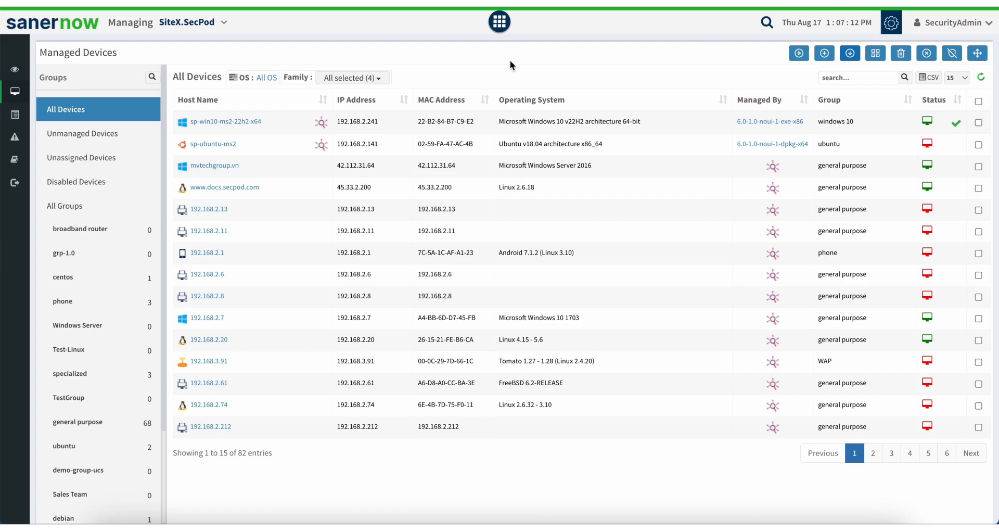
# - Return to the account dashboard, open the Asset Exposure module, and review the list of available modules
pyautogui.click(16, 69)
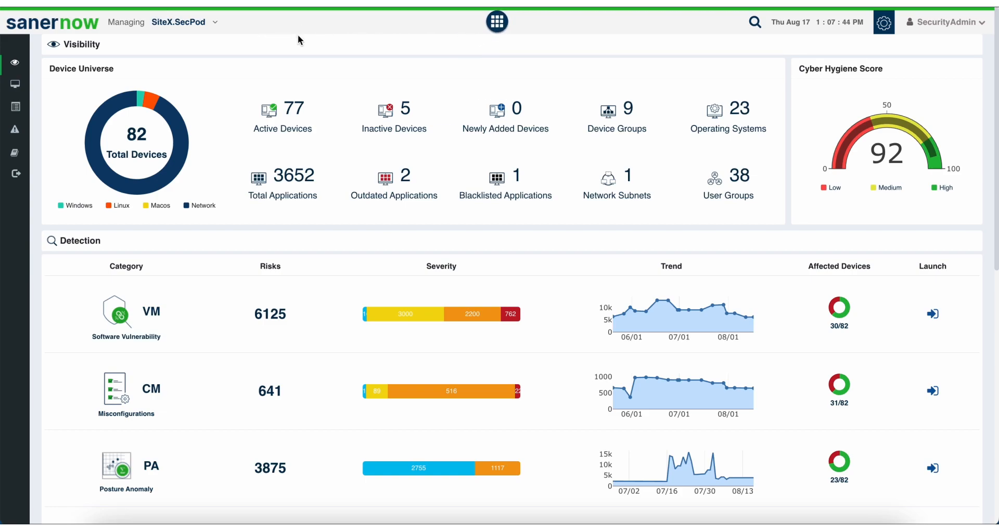
pyautogui.click(497, 23)
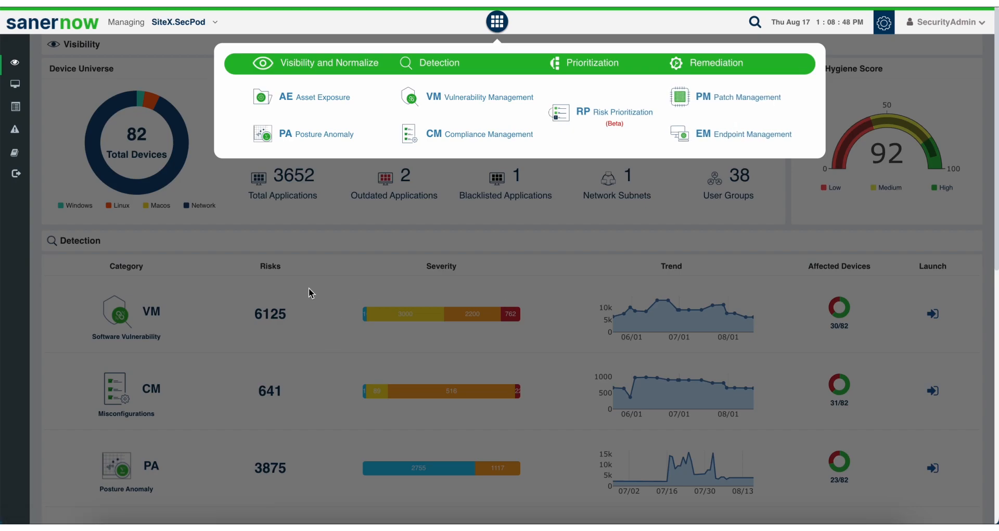
pyautogui.click(288, 94)
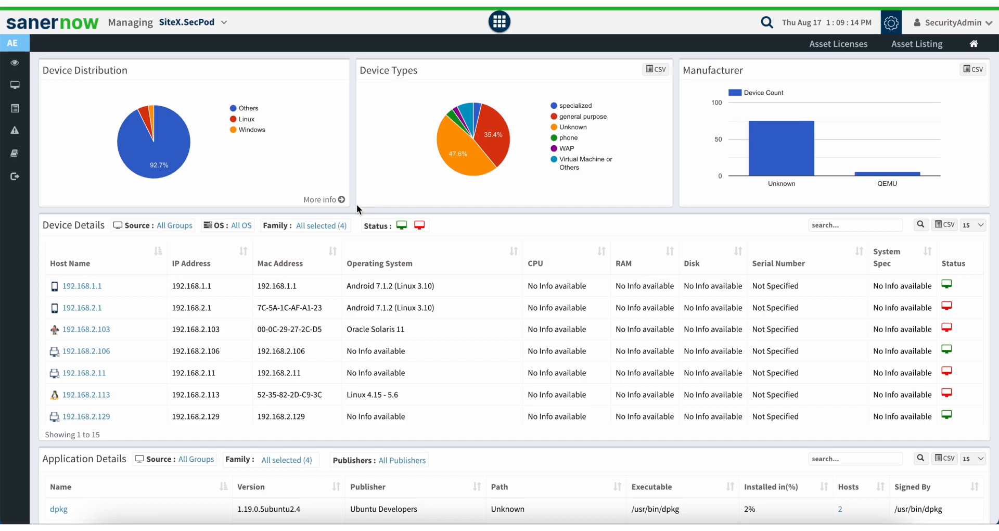
pyautogui.click(500, 22)
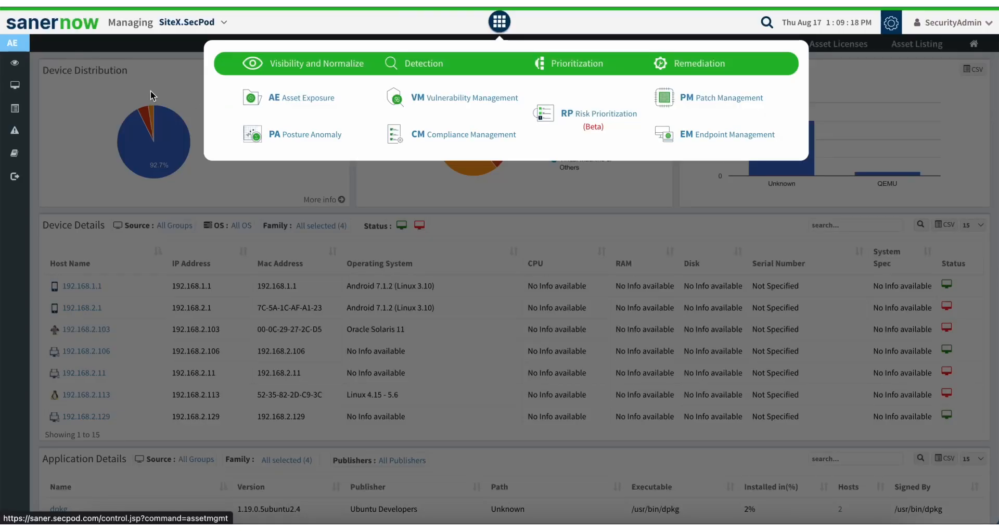
pyautogui.click(151, 91)
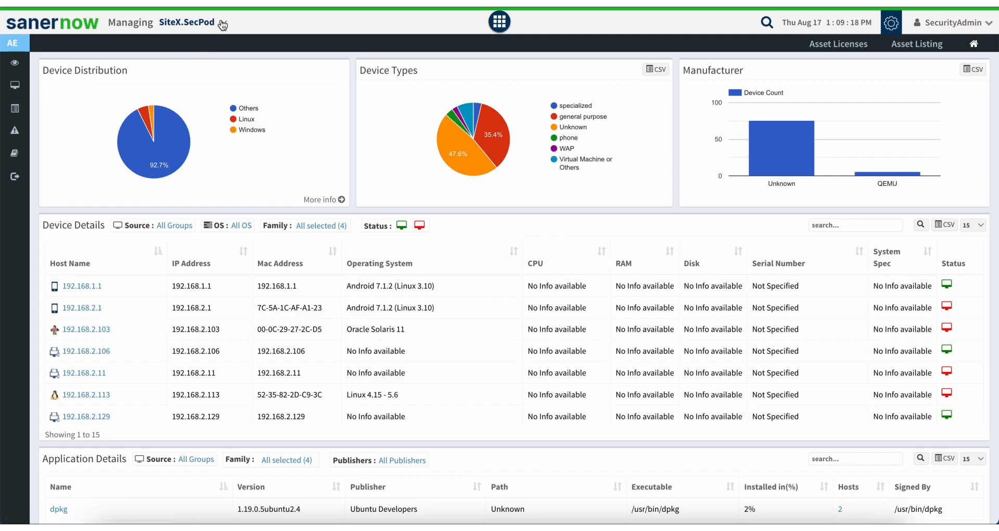
# - View the organizations and accounts available for switching from SiteX.SecPod, keeping the current account
pyautogui.click(221, 23)
pyautogui.scroll(2, 223, 73)
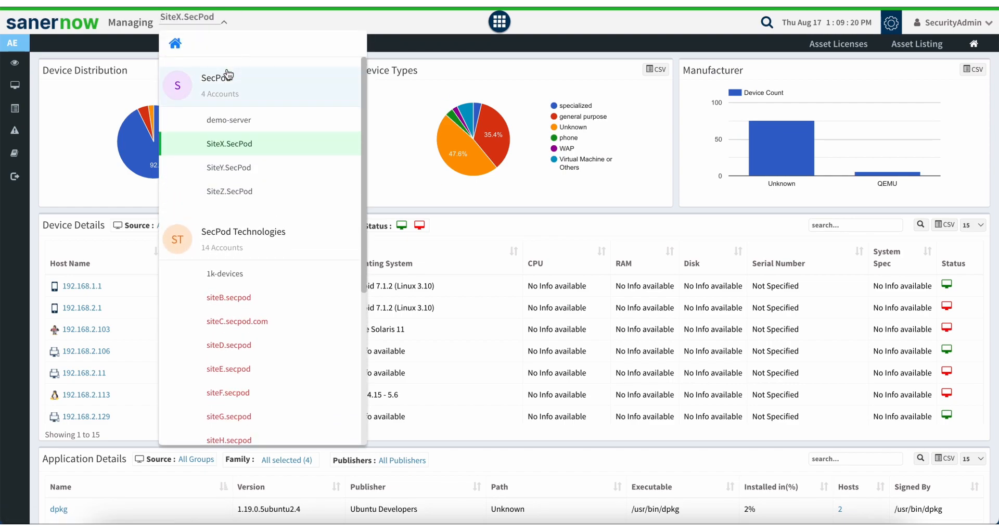
pyautogui.click(405, 70)
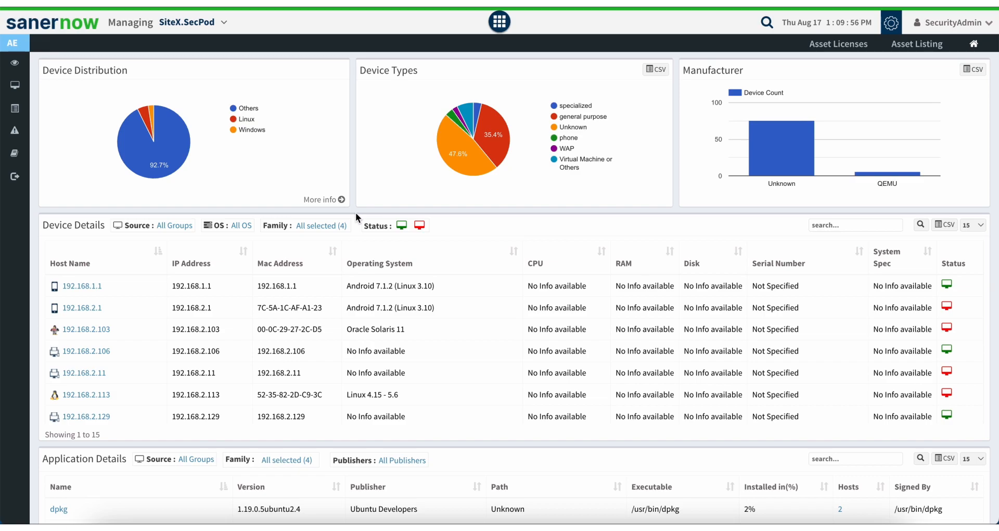
# - Review the Asset Exposure dashboard from Device Details and Application Details through the Licenses, Outdated and Blacklisted Applications sections
pyautogui.scroll(-5, 357, 214)
pyautogui.scroll(-5, 357, 217)
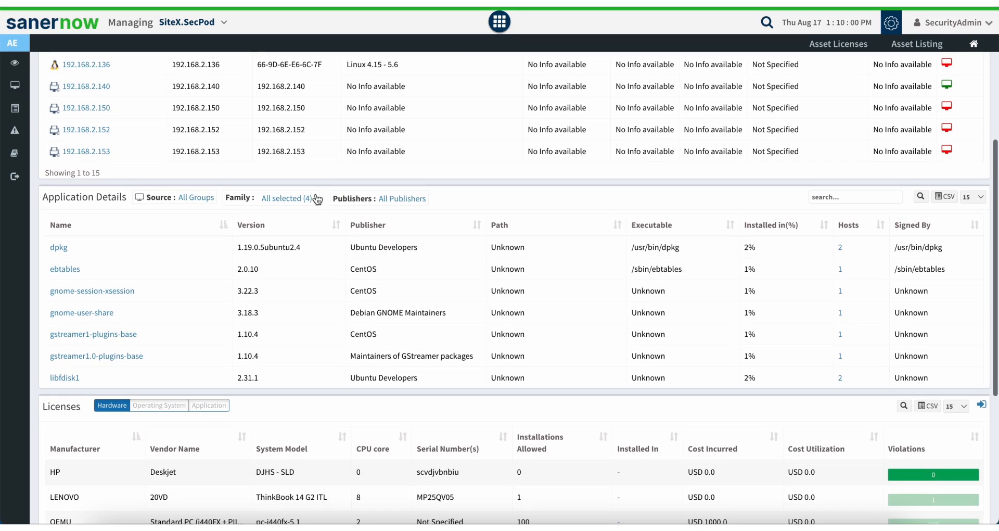
pyautogui.scroll(-3, 475, 207)
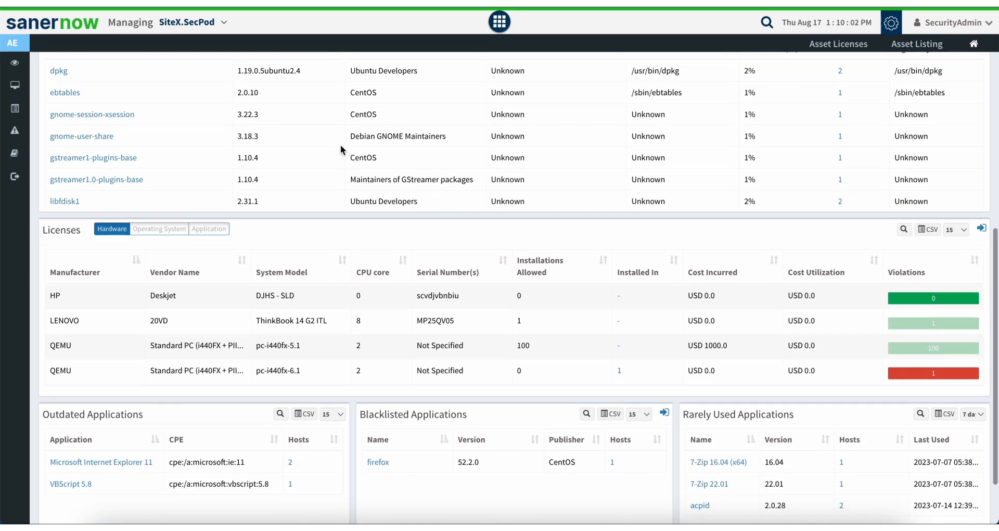
pyautogui.scroll(1, 341, 145)
pyautogui.scroll(-5, 359, 231)
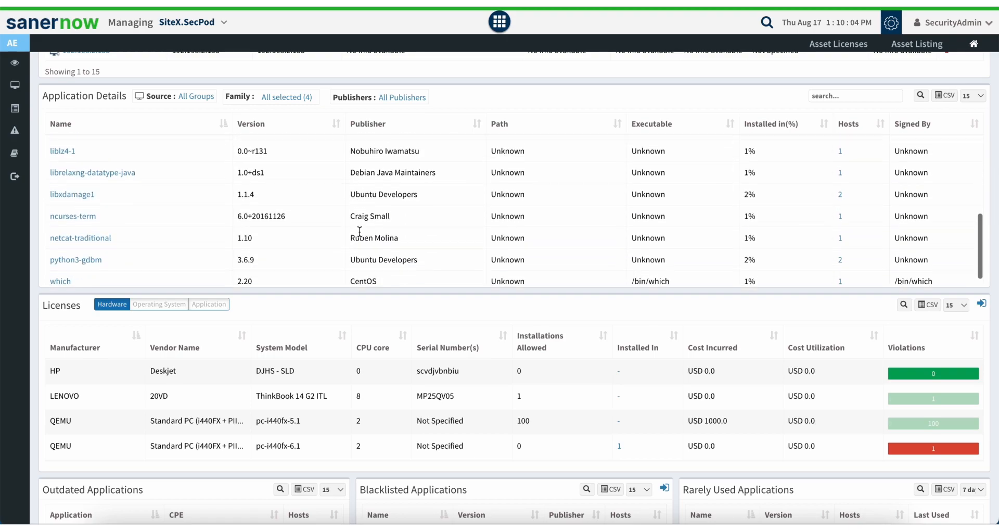
pyautogui.scroll(-2, 343, 326)
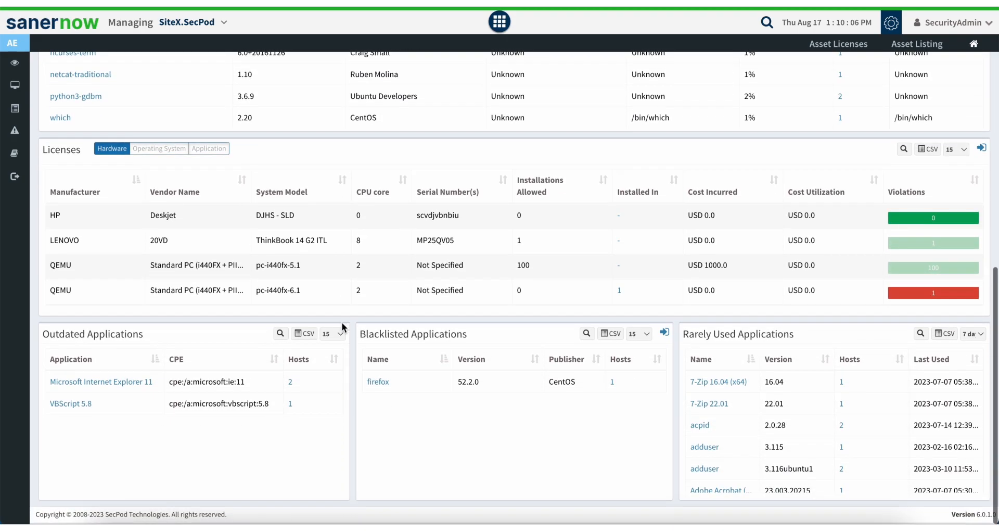
# - Show the Licenses section by Application and browse the application license entries
pyautogui.click(198, 154)
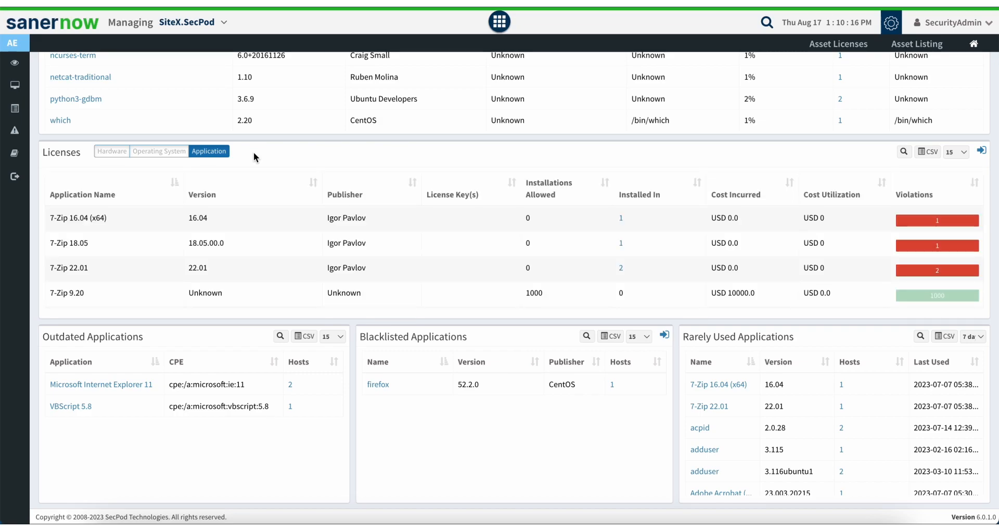
pyautogui.scroll(-3, 437, 276)
pyautogui.scroll(1, 436, 276)
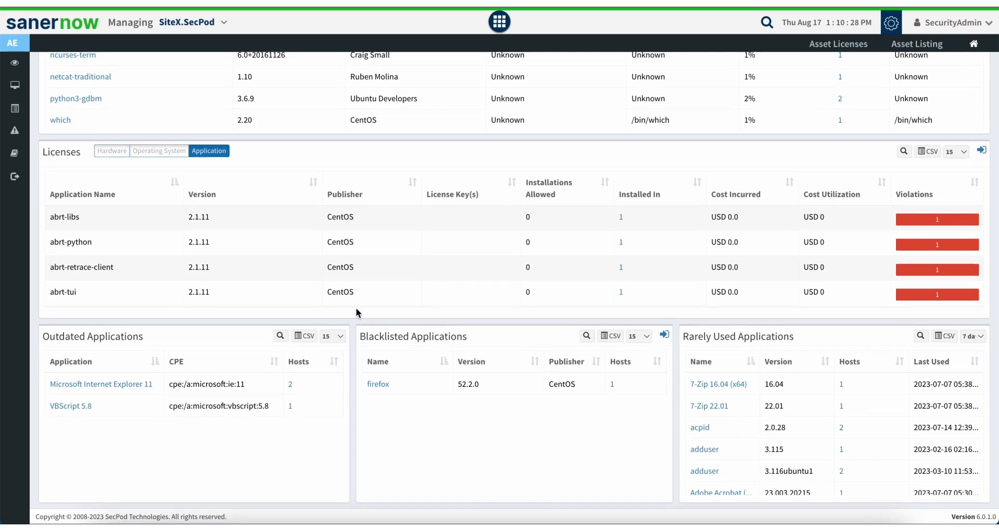
pyautogui.scroll(-3, 378, 273)
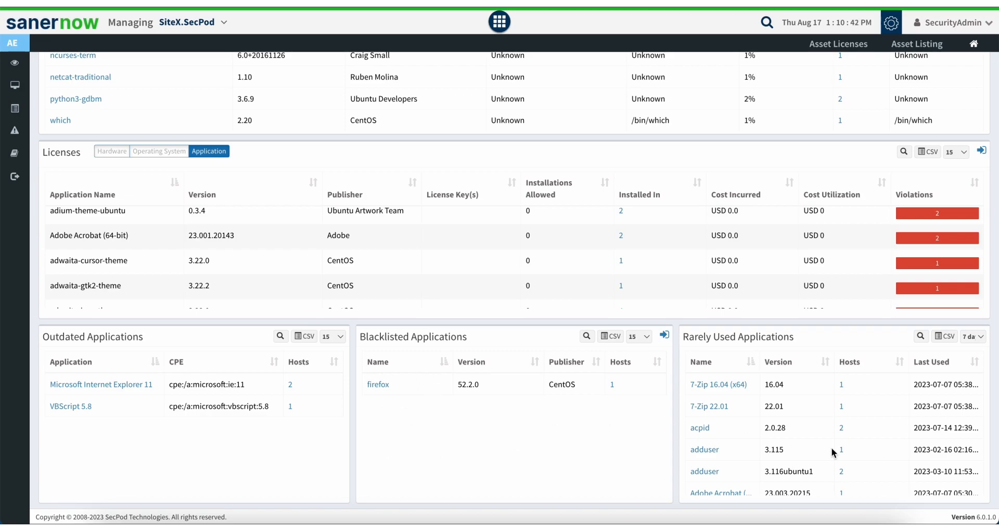
# - Browse the Rarely Used Applications list and return to the device charts at the start of the dashboard
pyautogui.scroll(-10, 770, 393)
pyautogui.scroll(10, 770, 393)
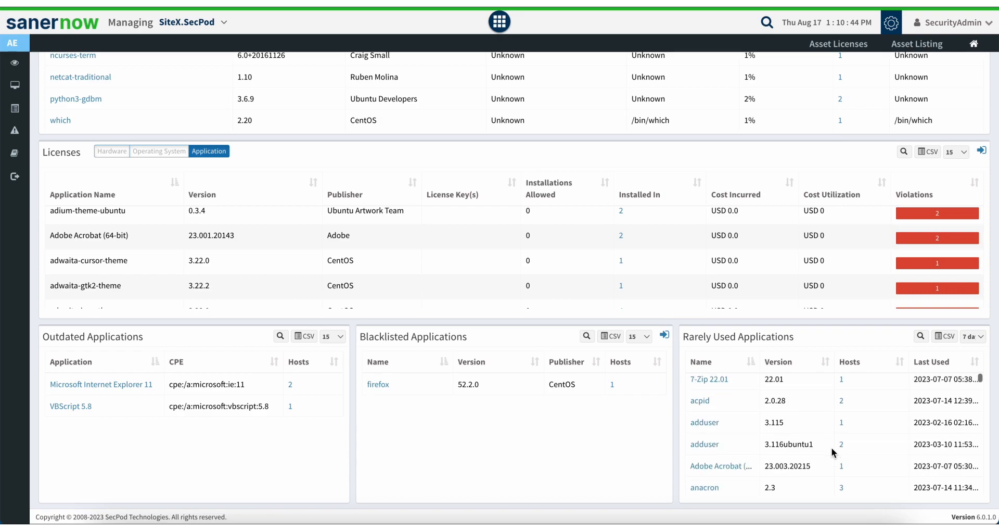
pyautogui.scroll(1, 747, 393)
pyautogui.scroll(10, 748, 389)
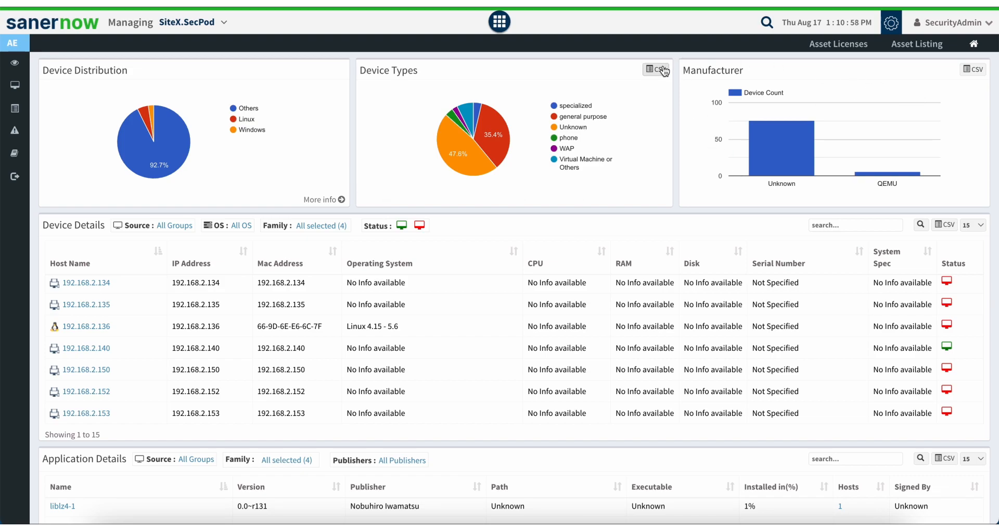
# - Open the detailed device list of Device Distribution, browse it, and filter it to Windows devices
pyautogui.click(336, 199)
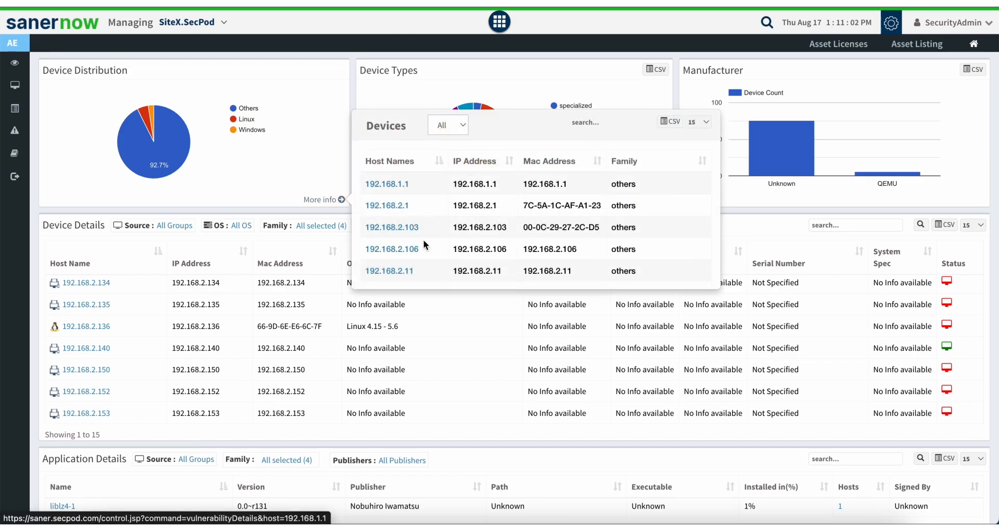
pyautogui.scroll(-2, 426, 244)
pyautogui.scroll(3, 425, 245)
pyautogui.scroll(-3, 386, 212)
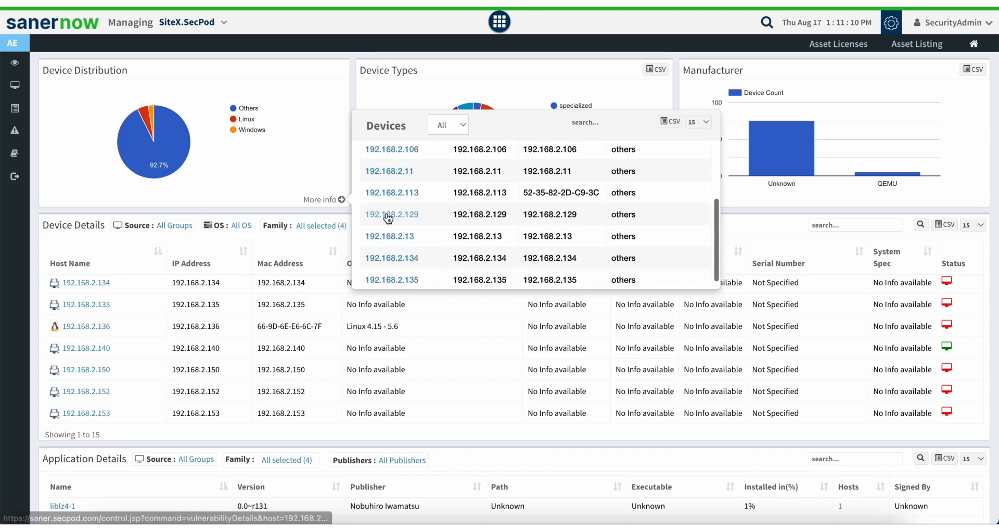
pyautogui.scroll(2, 442, 192)
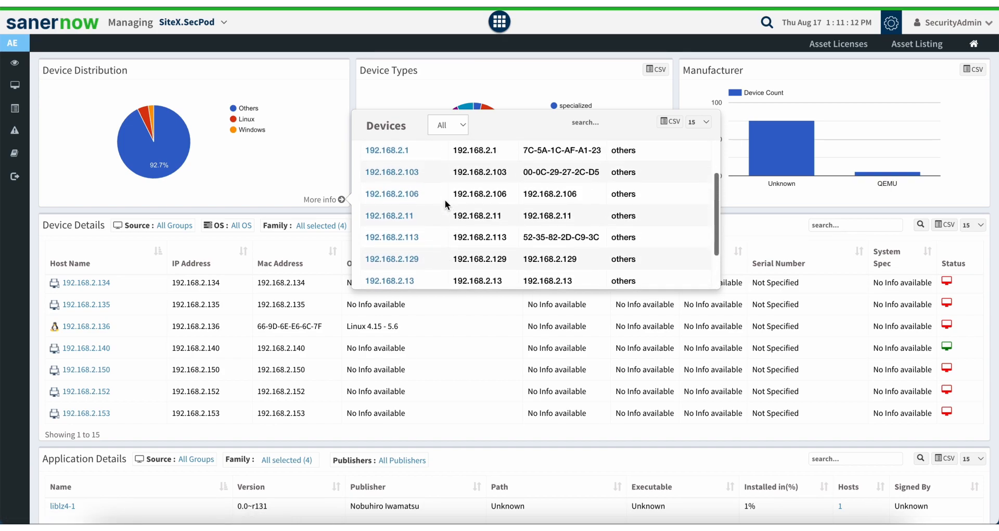
pyautogui.click(454, 130)
pyautogui.click(452, 137)
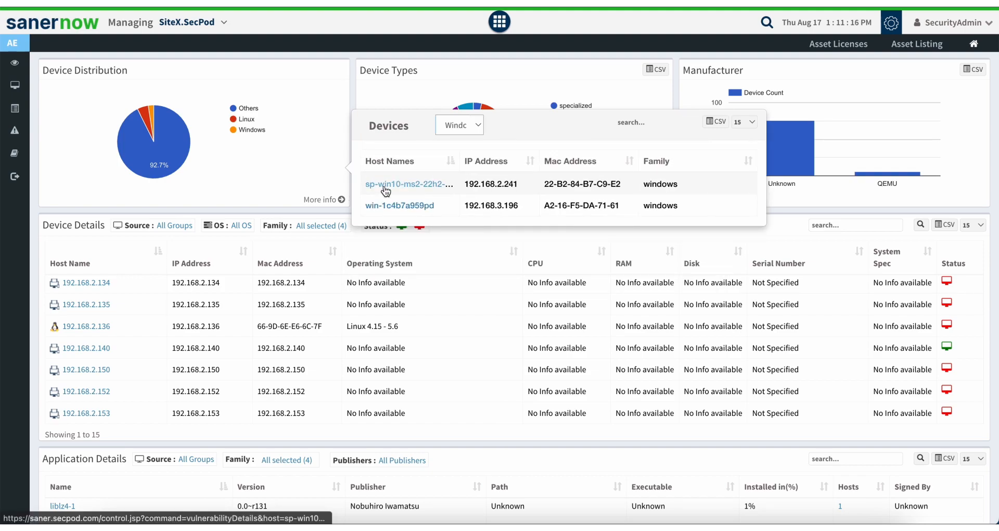
# - Open the sp-win10-ms2-22h2-x64 device page, load its real-time host metrics, and review the disk and network interface details
pyautogui.click(386, 186)
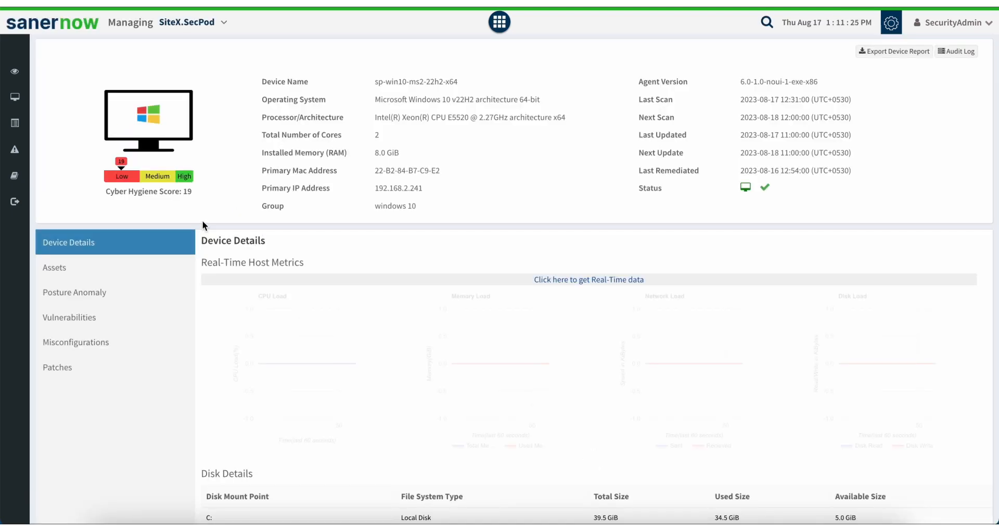
pyautogui.scroll(-4, 439, 216)
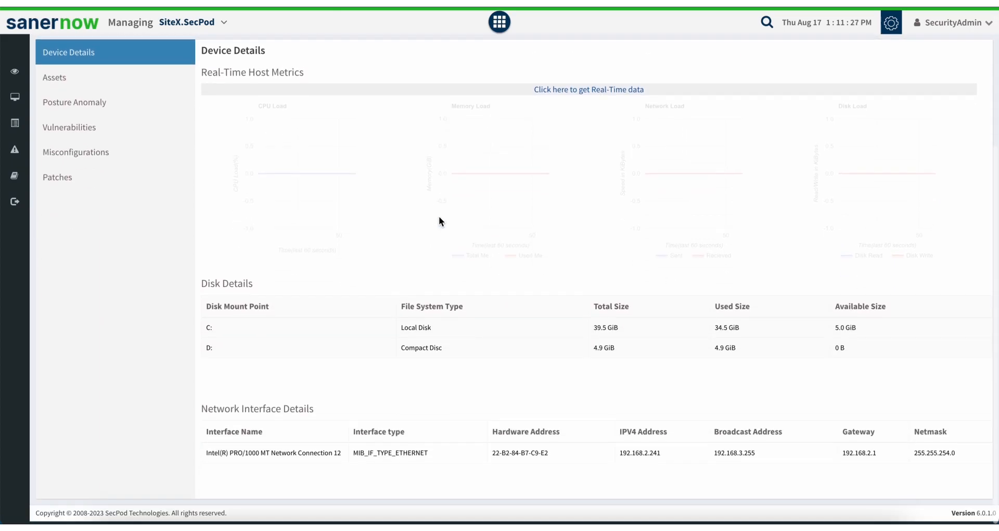
pyautogui.scroll(3, 448, 211)
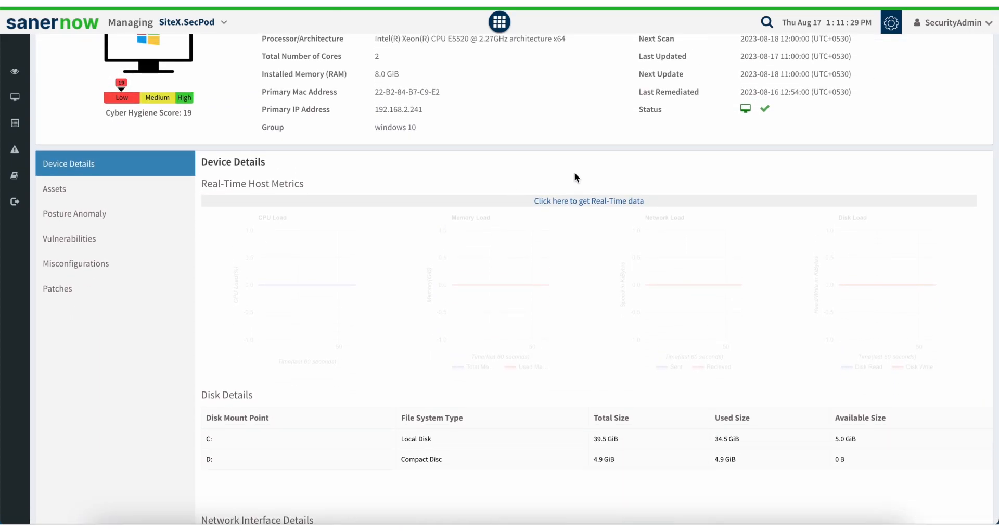
pyautogui.click(546, 200)
pyautogui.scroll(-2, 380, 369)
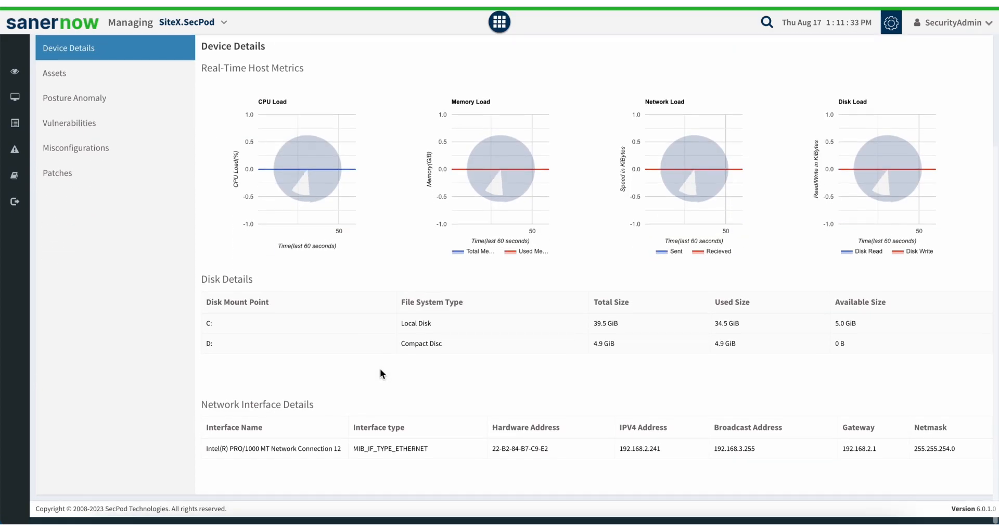
pyautogui.scroll(4, 363, 261)
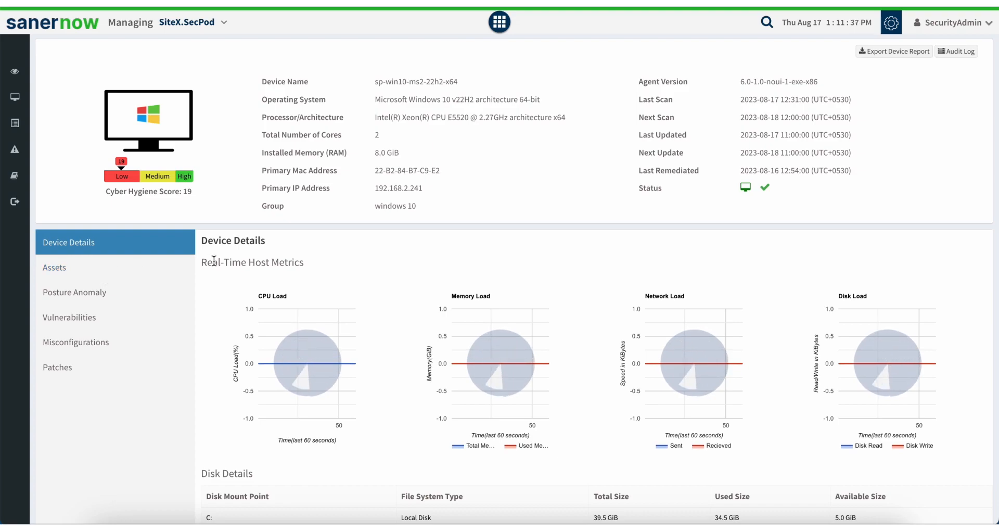
pyautogui.scroll(-3, 214, 260)
pyautogui.scroll(4, 192, 345)
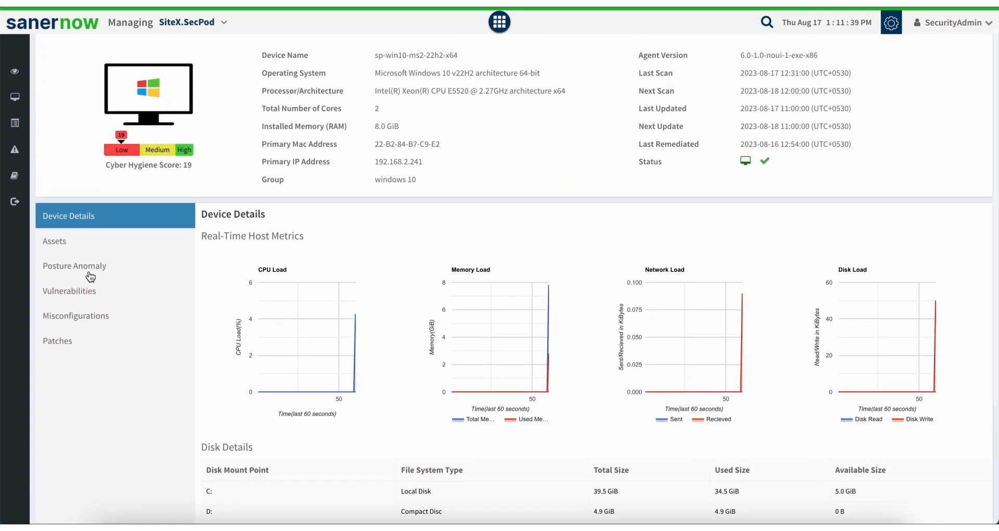
# - Review the device's Applications and Devices lists under Assets
pyautogui.click(65, 247)
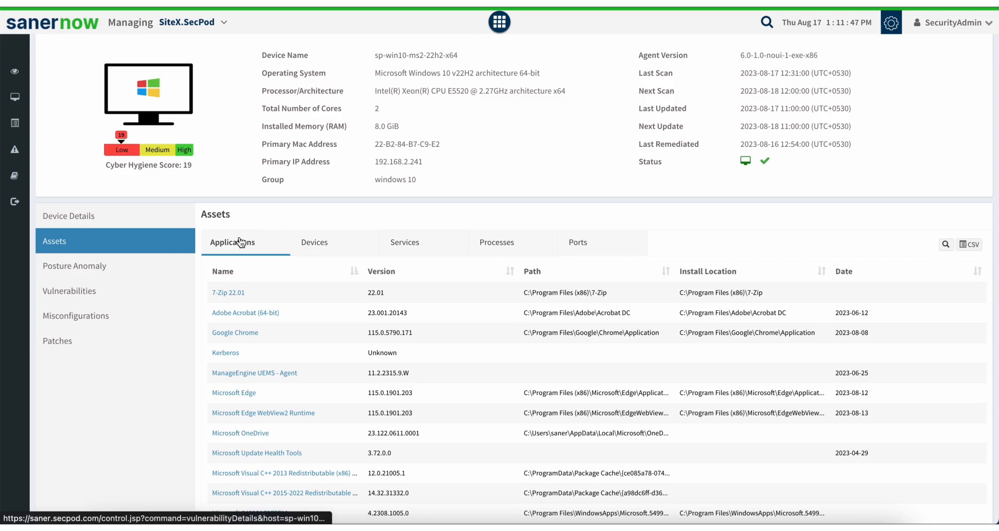
pyautogui.click(329, 249)
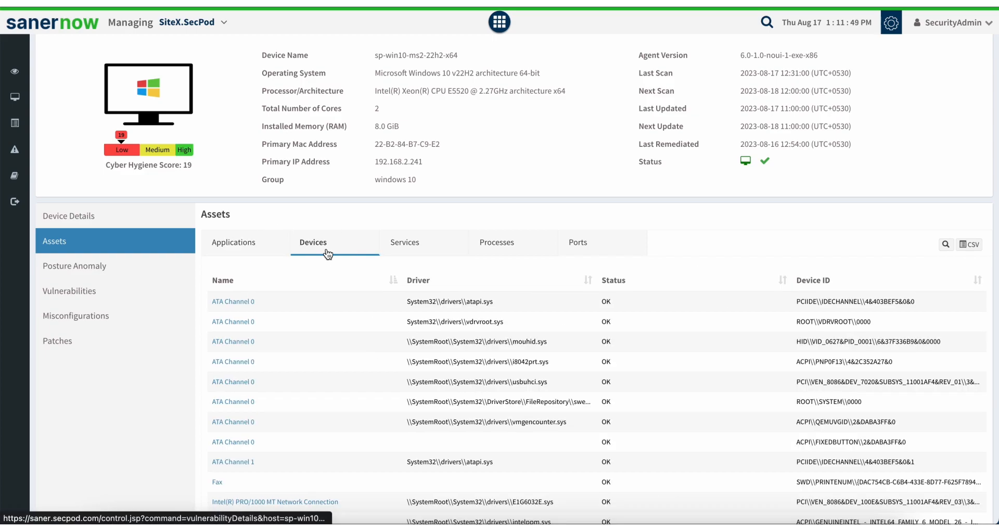
pyautogui.scroll(-6, 378, 372)
pyautogui.scroll(7, 379, 372)
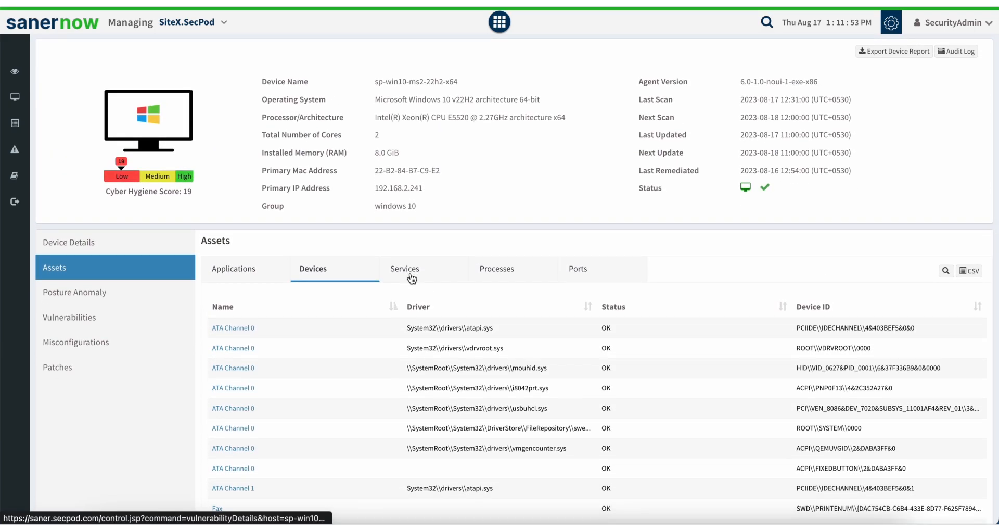
# - Review the device's Services and Processes lists under Assets
pyautogui.click(424, 265)
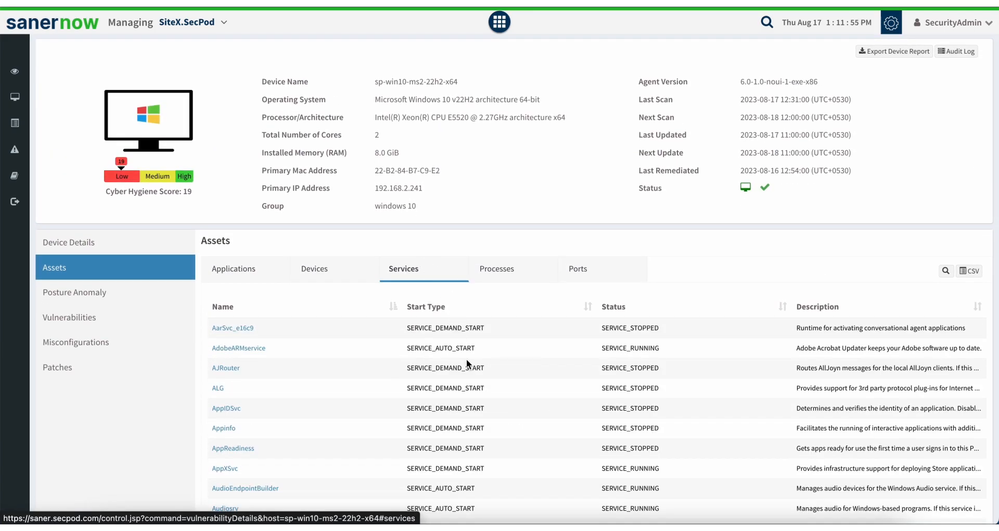
pyautogui.scroll(-5, 466, 363)
pyautogui.scroll(6, 466, 363)
pyautogui.click(497, 271)
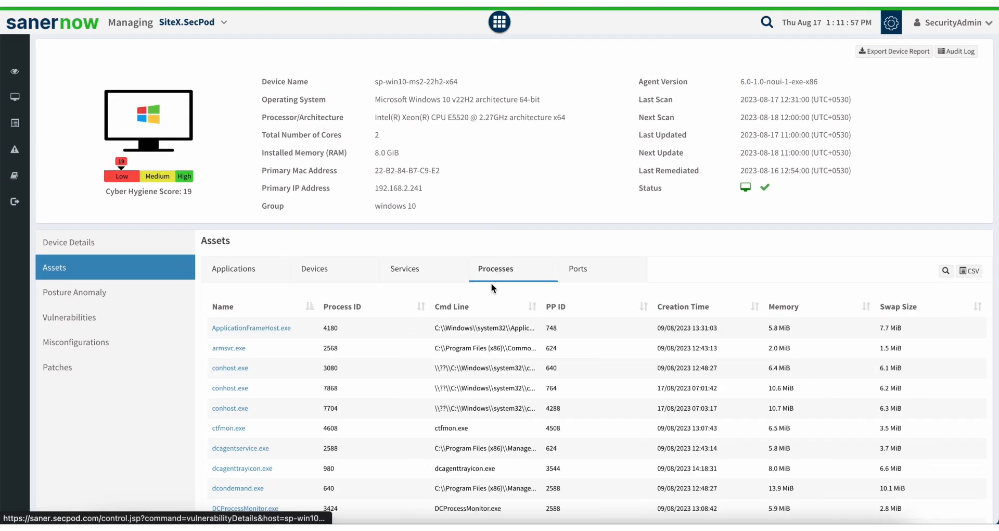
pyautogui.scroll(-5, 473, 417)
pyautogui.scroll(5, 483, 371)
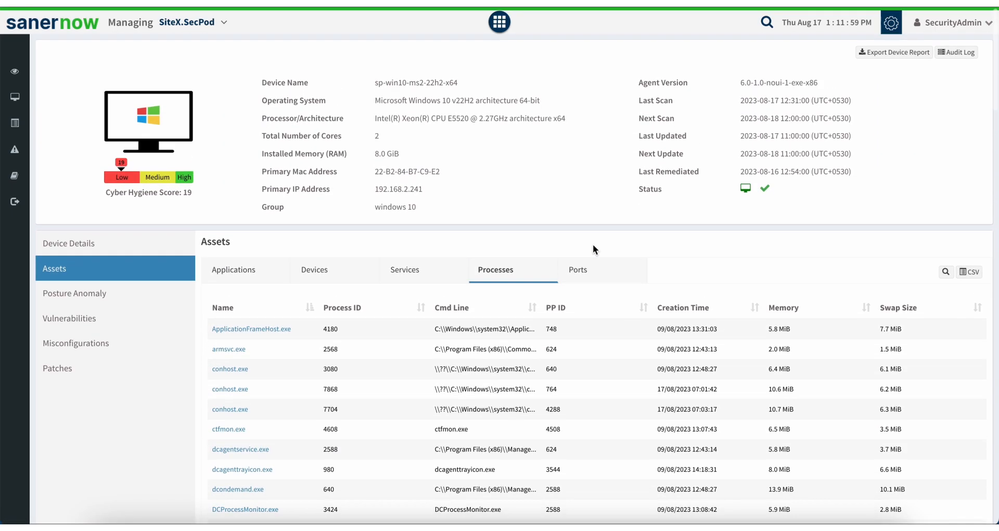
# - Browse the device's Ports list under Assets
pyautogui.click(594, 274)
pyautogui.scroll(-5, 304, 414)
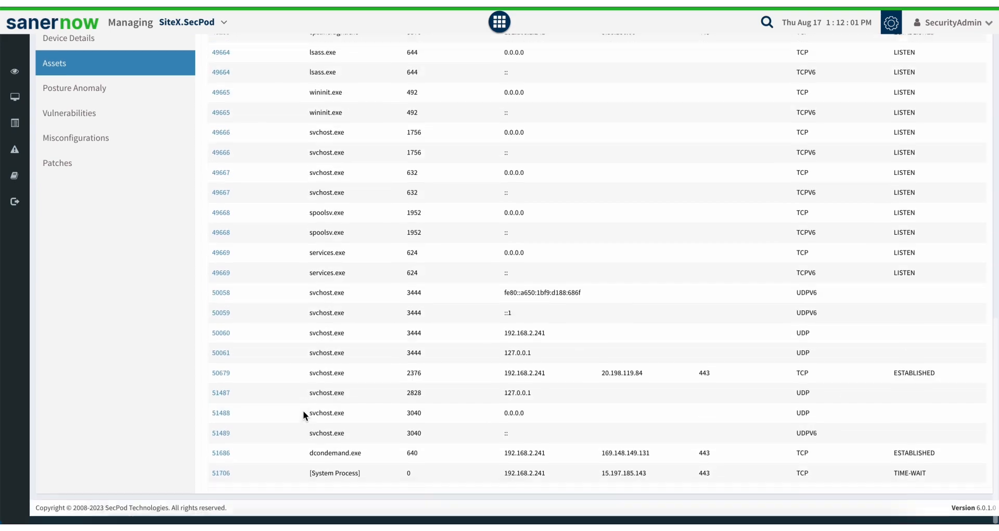
pyautogui.scroll(5, 304, 414)
pyautogui.scroll(-1, 303, 410)
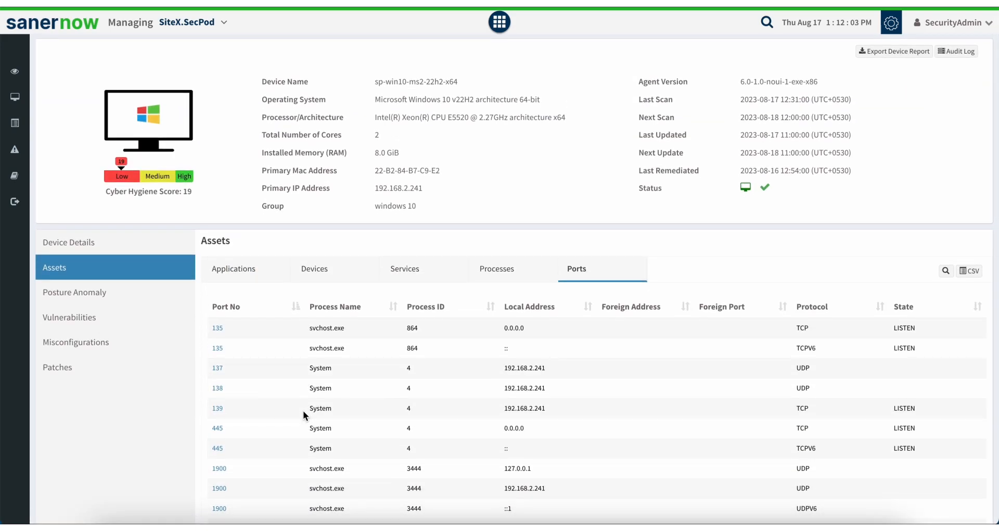
# - Review the device's Posture Anomaly findings, category distribution, custom queries and response status
pyautogui.click(84, 300)
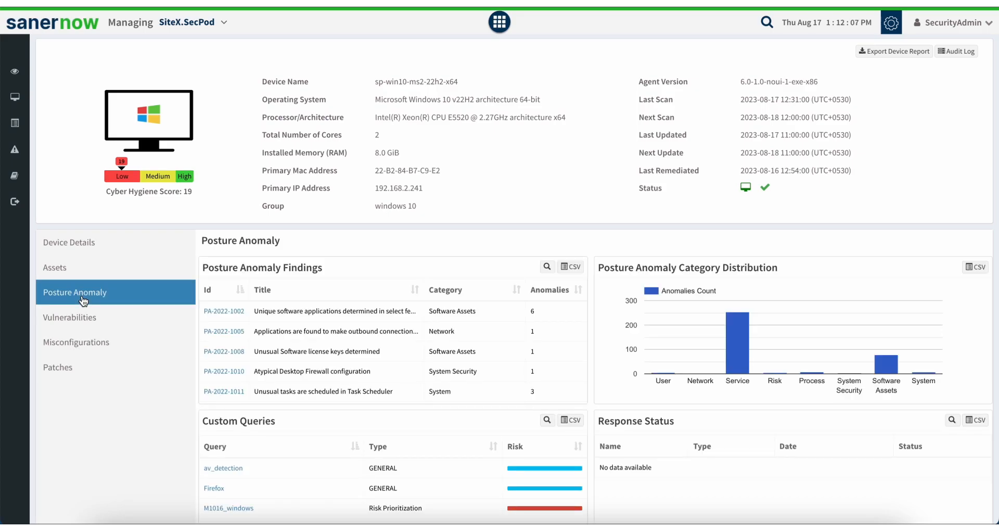
pyautogui.scroll(-2, 203, 403)
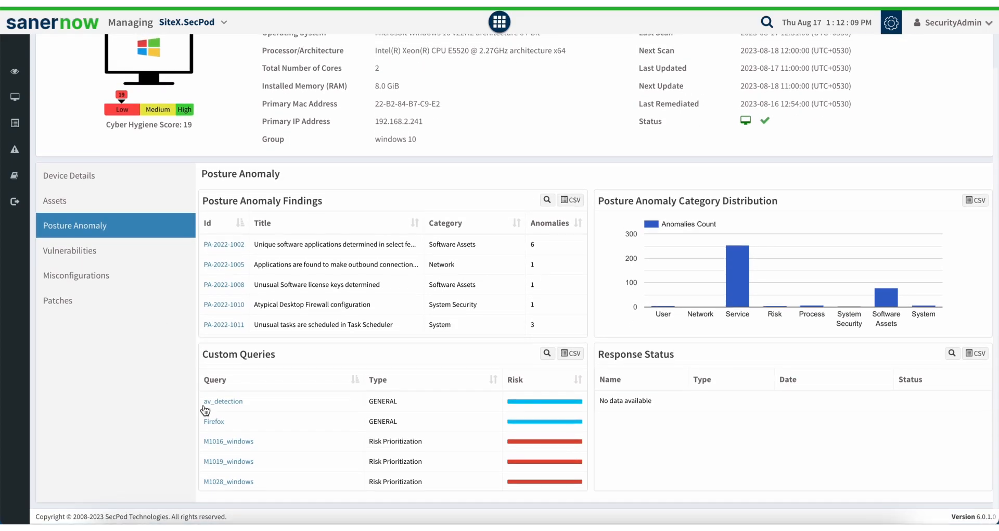
pyautogui.scroll(2, 191, 343)
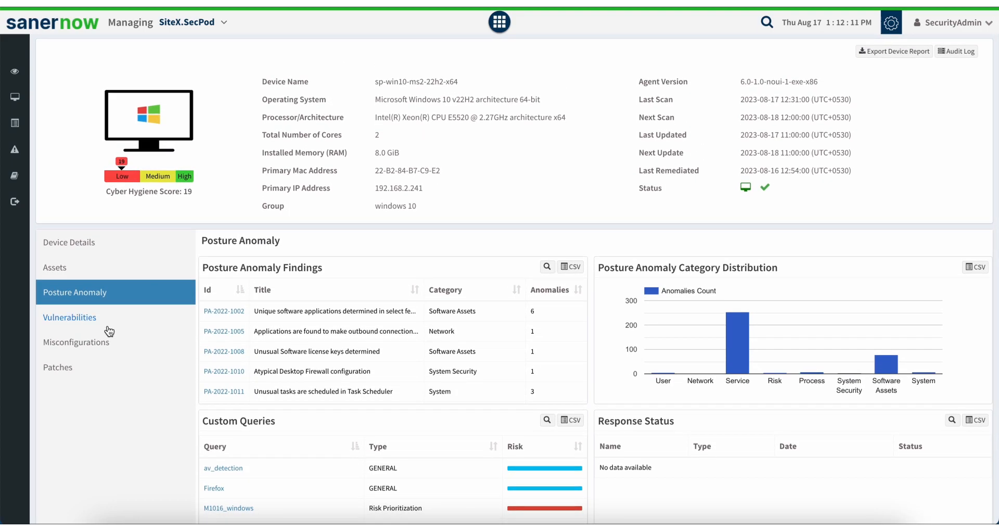
# - Review the device's Vulnerabilities list of assets and their risks
pyautogui.click(62, 321)
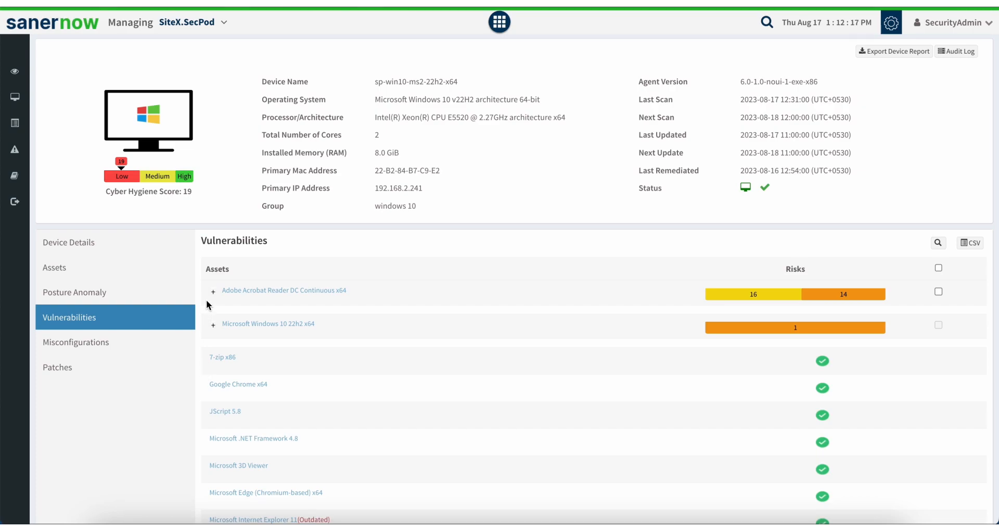
pyautogui.scroll(-10, 209, 304)
pyautogui.scroll(10, 208, 300)
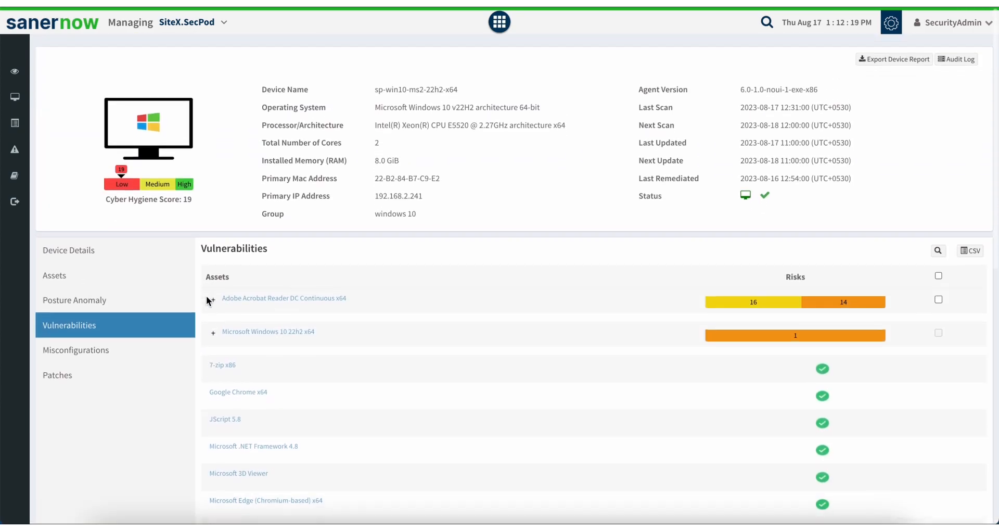
pyautogui.scroll(-10, 206, 295)
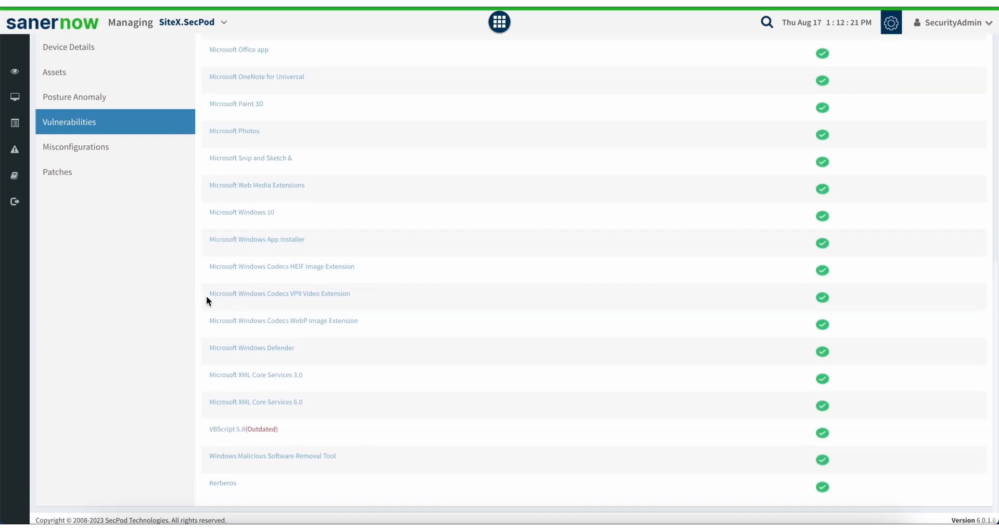
# - Review the device's Misconfigurations, including its compliance and benchmark statistics
pyautogui.scroll(10, 206, 296)
pyautogui.click(73, 350)
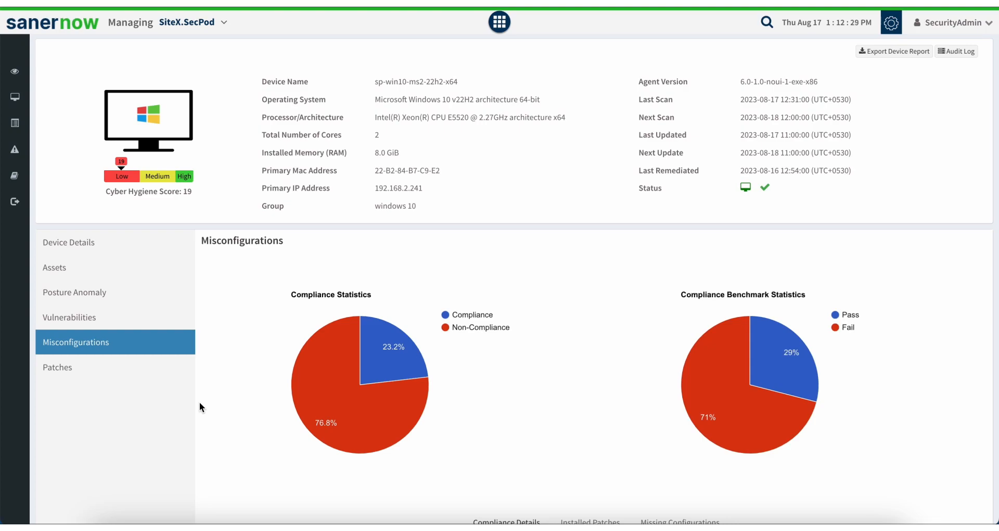
pyautogui.scroll(-3, 199, 402)
# - Review the device's Patches: installed patches, missing security patches, missing non-security patches and firmware
pyautogui.click(97, 295)
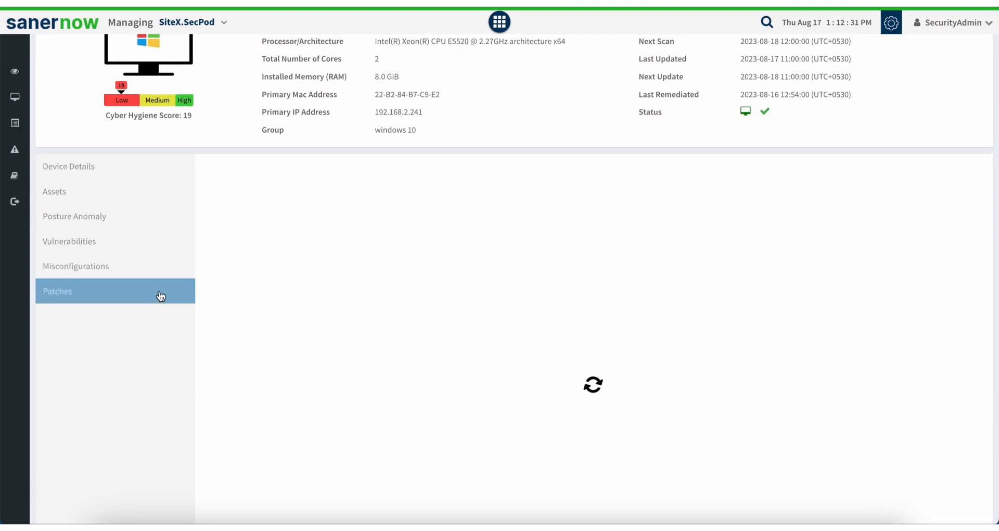
pyautogui.scroll(3, 229, 345)
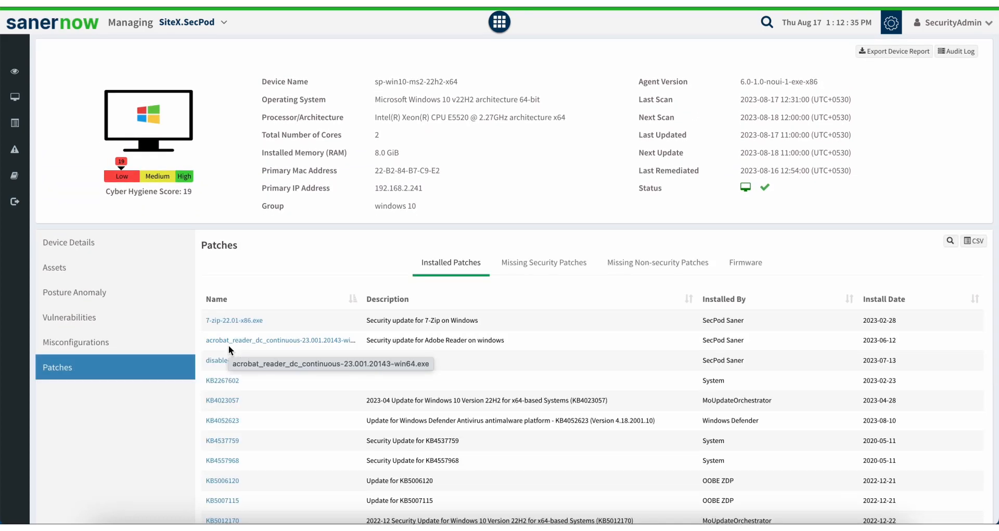
pyautogui.click(540, 264)
pyautogui.click(671, 265)
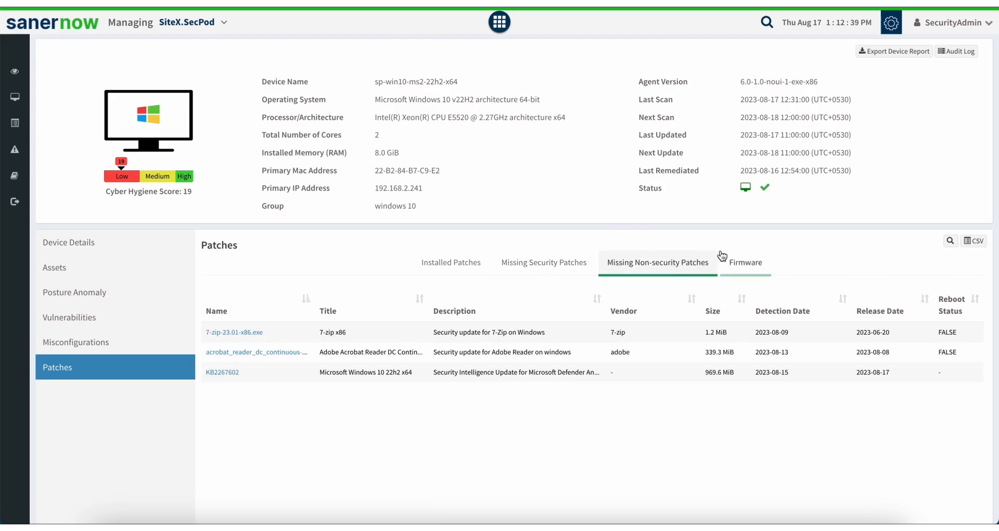
pyautogui.click(745, 262)
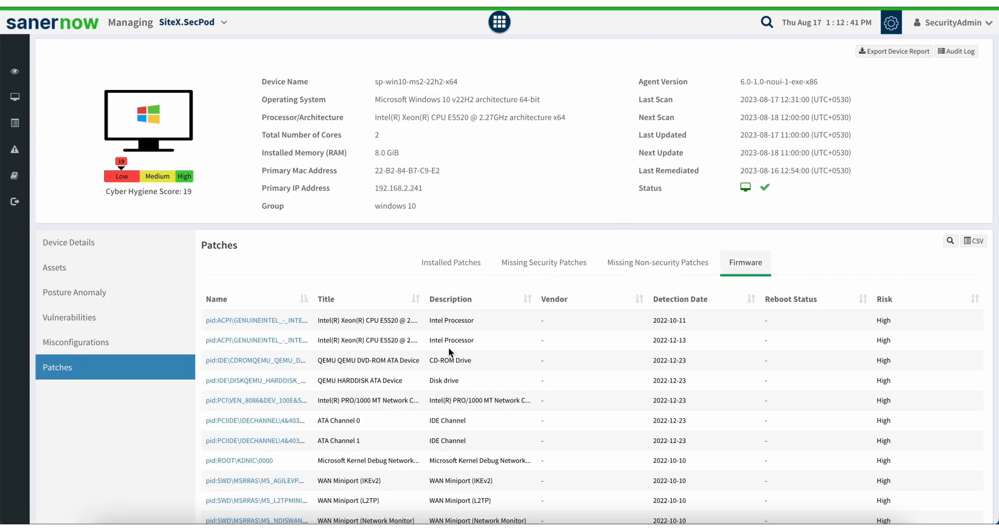
pyautogui.scroll(-5, 449, 348)
pyautogui.scroll(5, 449, 348)
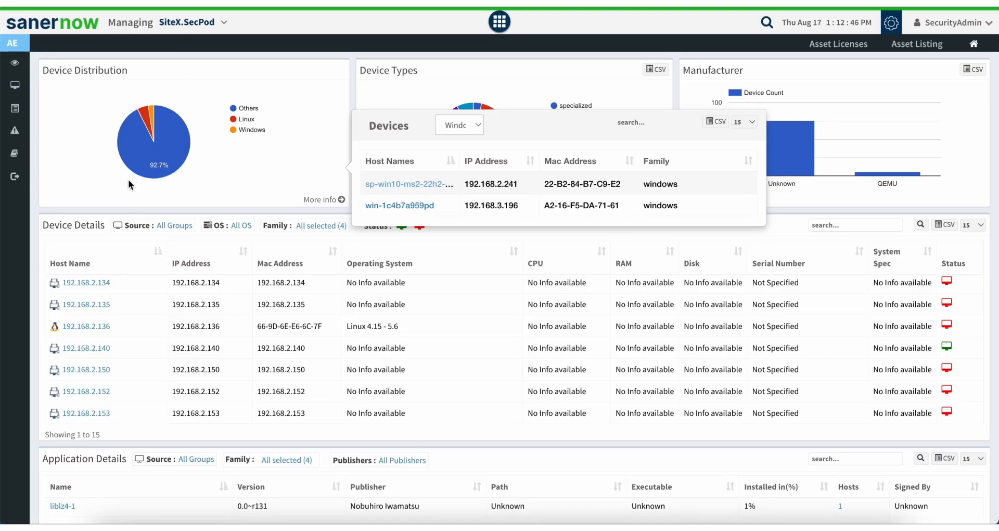
# - Dismiss the Windows devices list in Asset Exposure and switch to the Posture Anomaly module
pyautogui.click(127, 177)
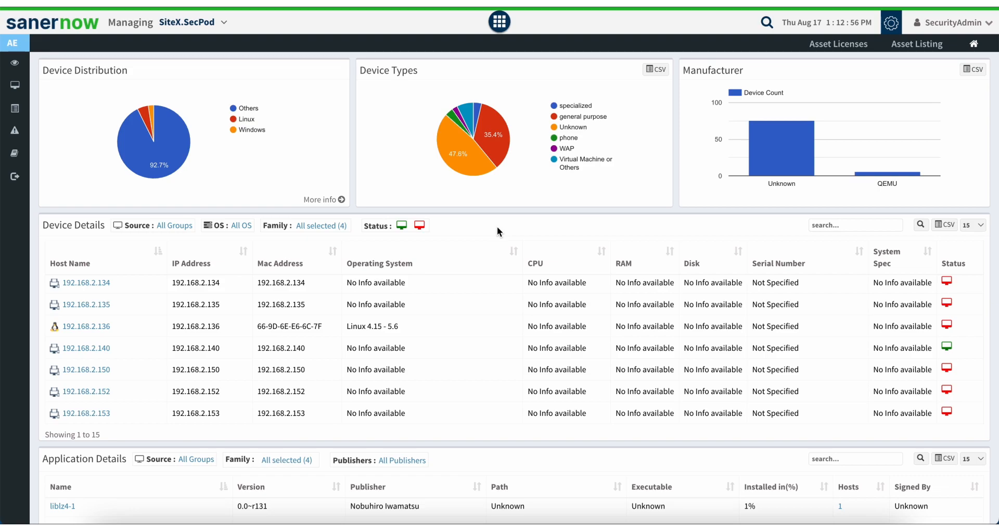
pyautogui.click(500, 24)
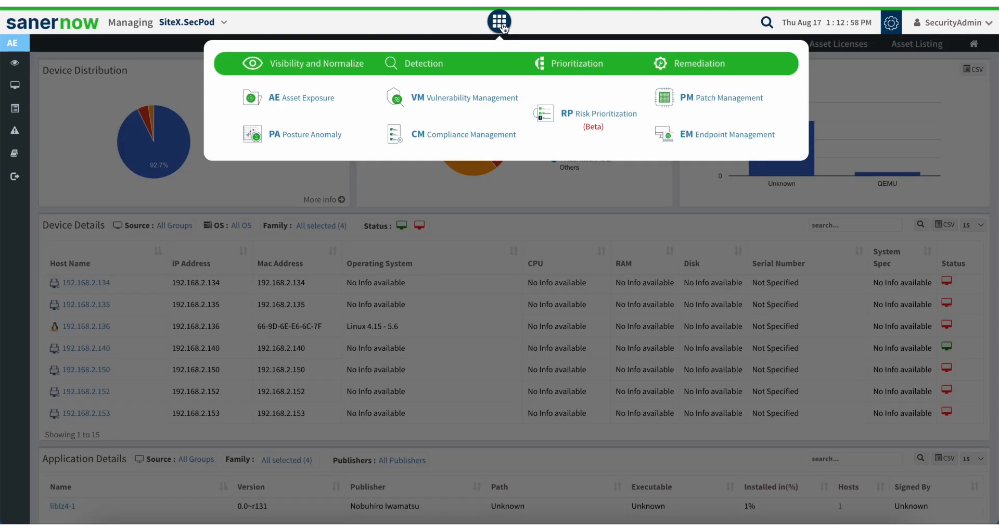
pyautogui.click(294, 141)
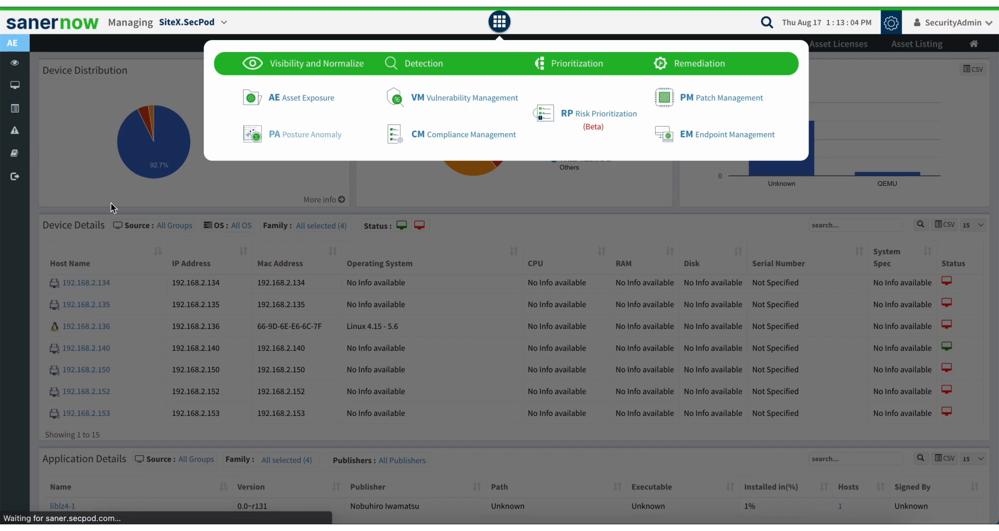
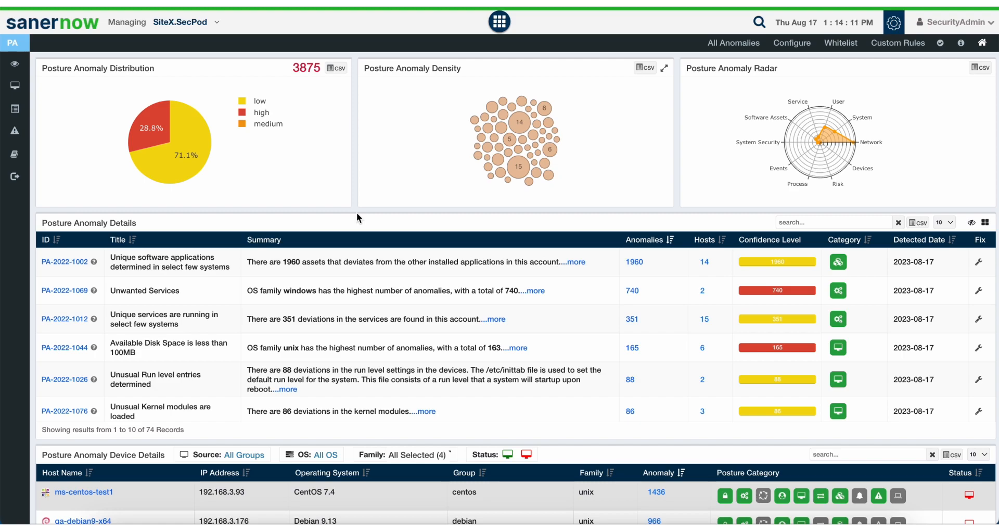
# - Examine the Posture Anomaly dashboard: anomaly and device details, group and family breakdowns, and the distribution, density and radar charts
pyautogui.scroll(-4, 357, 213)
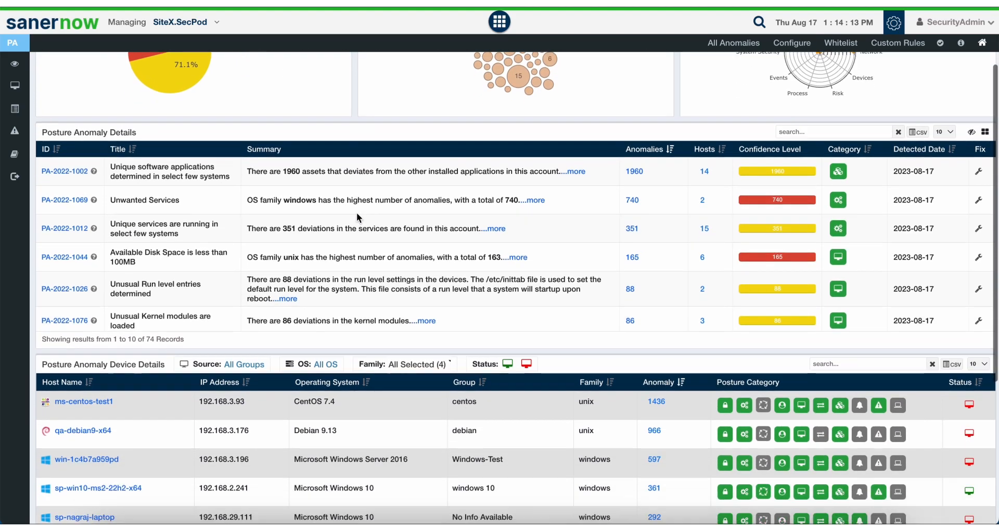
pyautogui.scroll(-2, 357, 212)
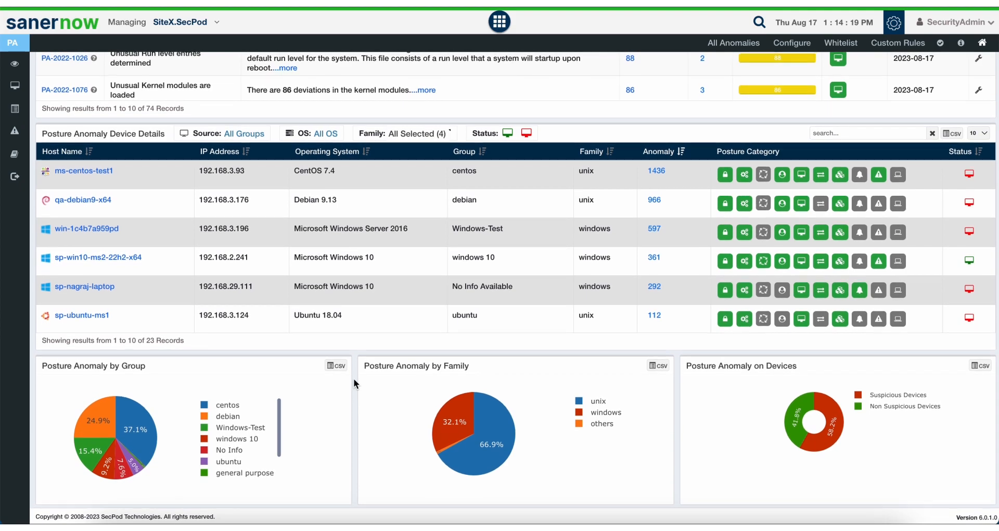
pyautogui.scroll(1, 354, 382)
pyautogui.scroll(5, 354, 378)
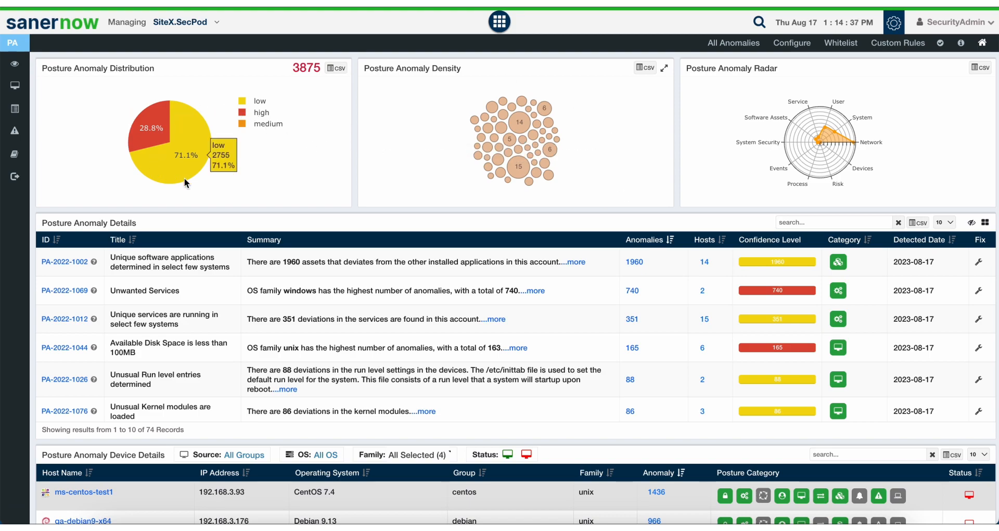
pyautogui.moveTo(153, 118)
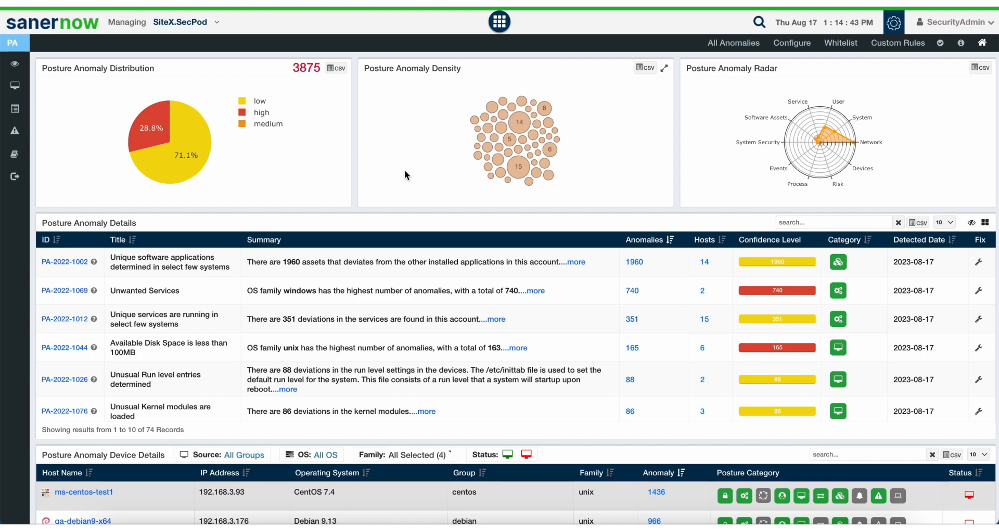
pyautogui.moveTo(519, 156)
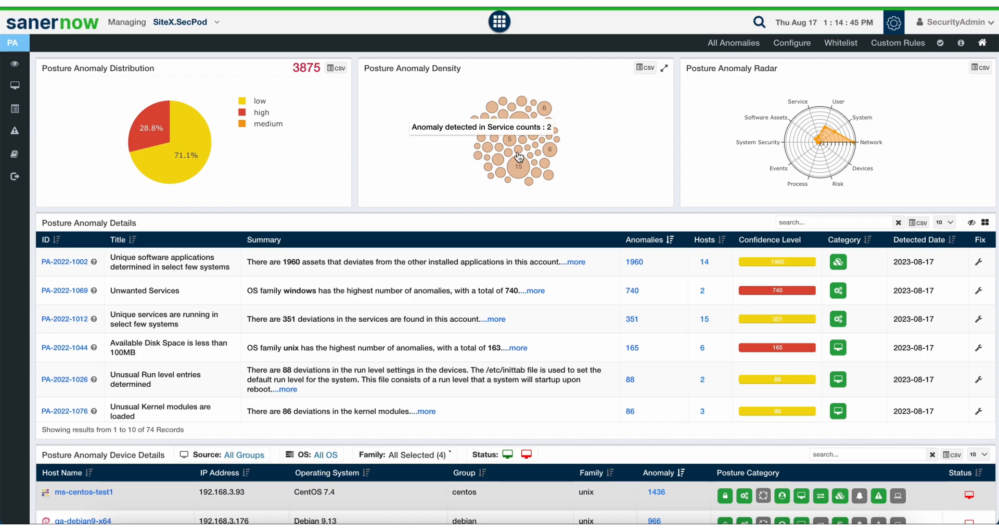
pyautogui.moveTo(521, 130)
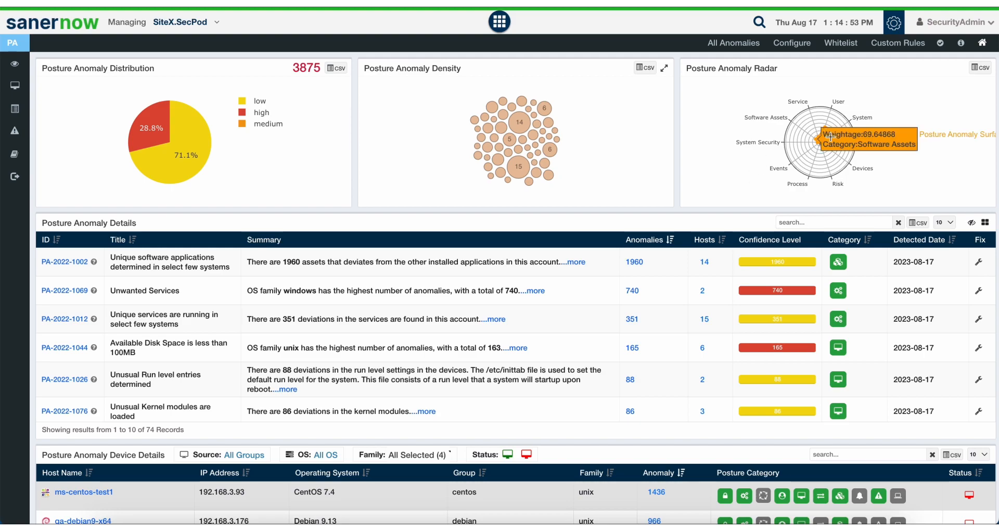
pyautogui.moveTo(853, 144)
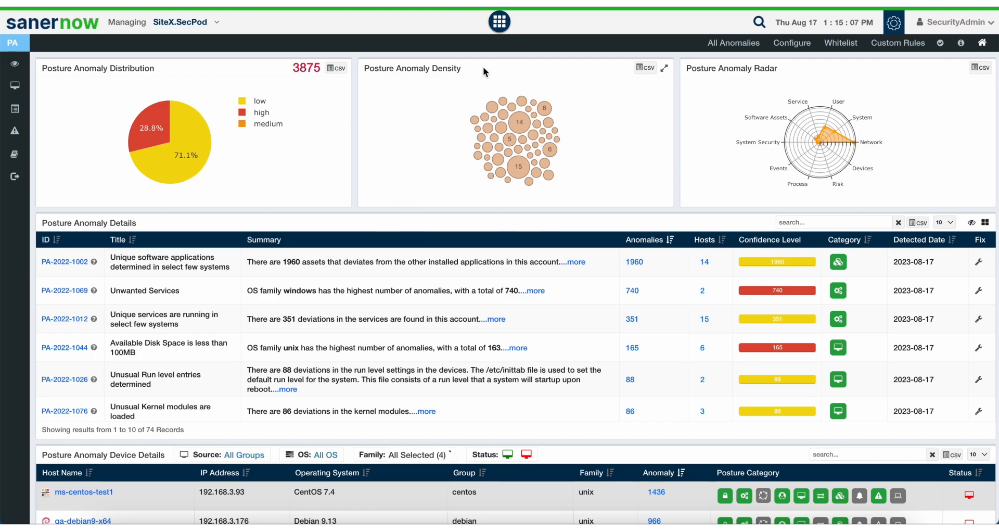
# - Open the All Anomalies overview and browse its anomalous and normalized anomaly checks
pyautogui.click(741, 44)
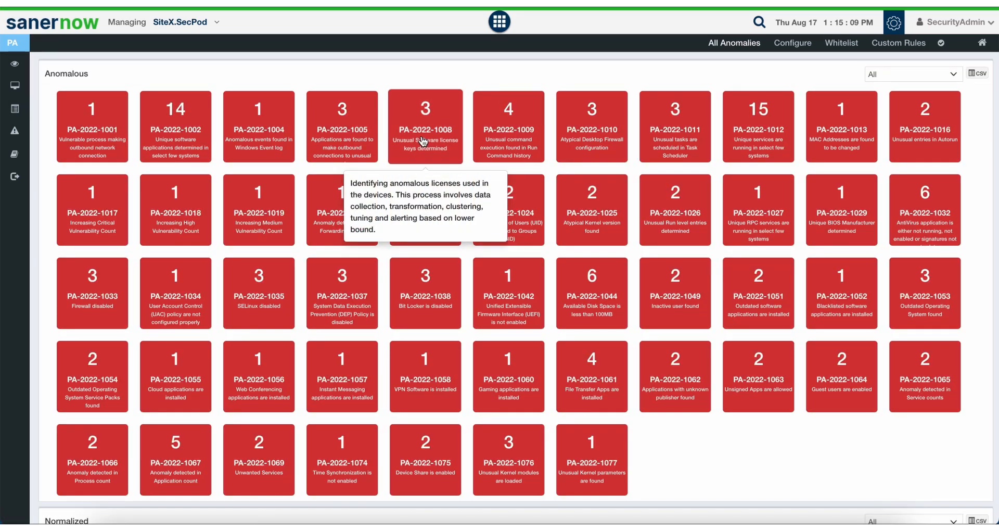
pyautogui.scroll(-6, 365, 157)
pyautogui.scroll(6, 369, 325)
pyautogui.scroll(2, 685, 451)
pyautogui.moveTo(237, 287)
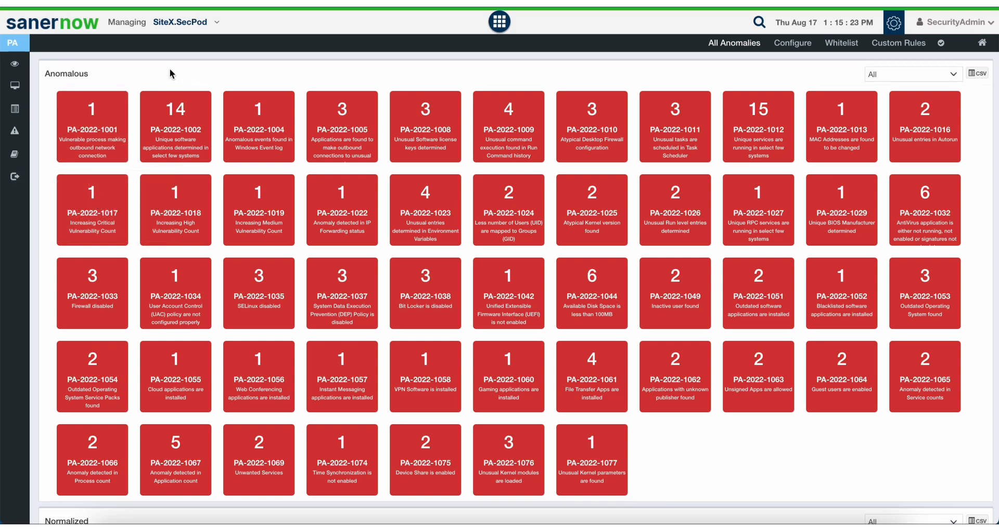
# - Open anomaly PA-2022-1002 and review its summary, charts, suspicious assets and affected hosts
pyautogui.moveTo(176, 107)
pyautogui.click(178, 120)
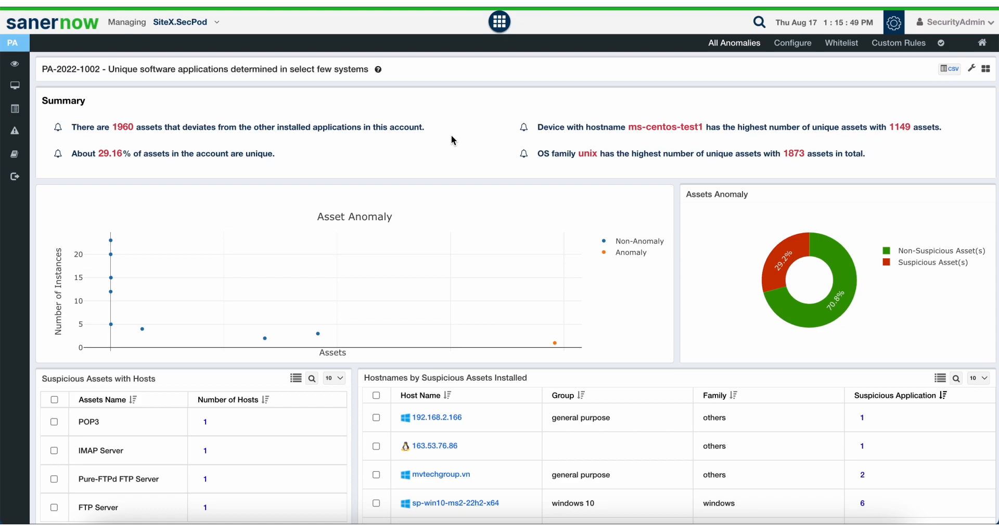
pyautogui.scroll(-4, 473, 142)
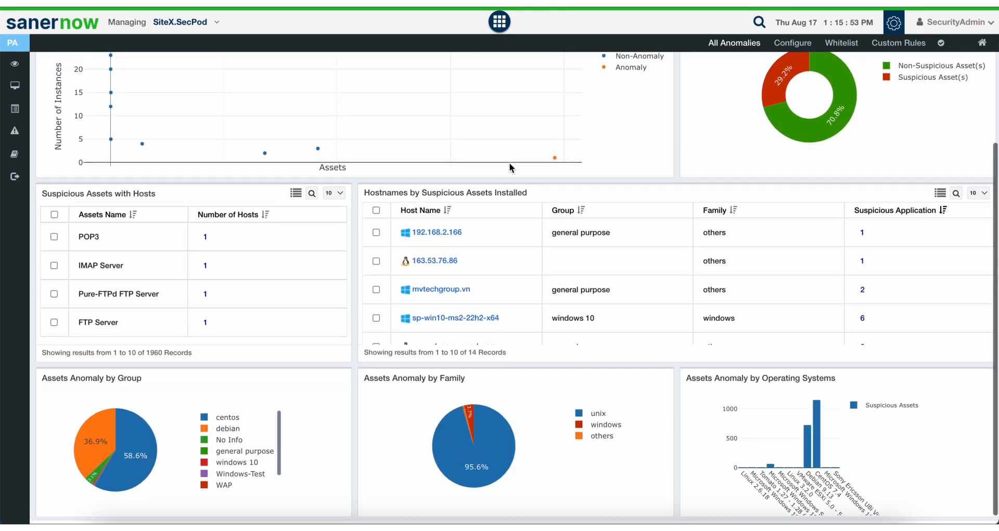
pyautogui.scroll(4, 509, 164)
pyautogui.scroll(-4, 510, 164)
pyautogui.scroll(-1, 510, 164)
pyautogui.scroll(5, 509, 164)
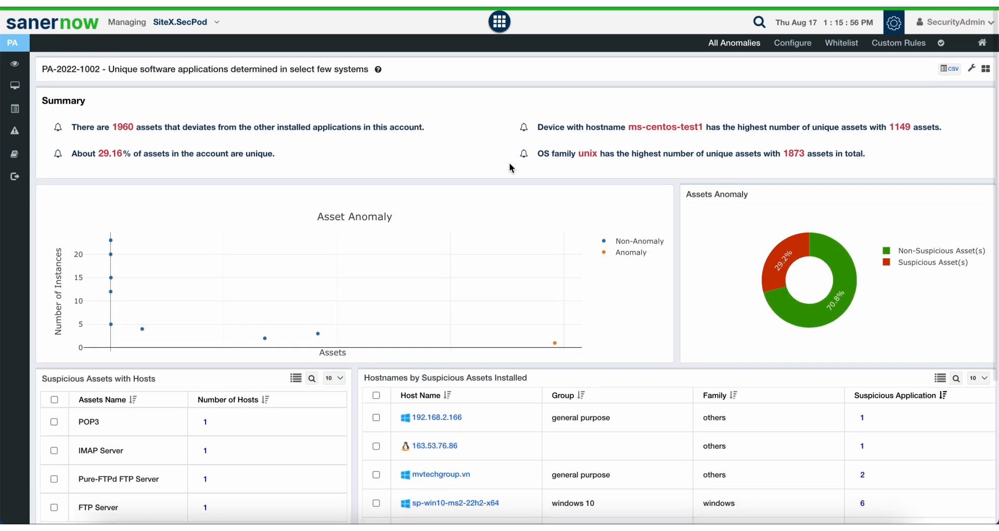
# - Open the Posture Anomaly configuration and view the Unwanted Ports whitelist for Linux, MacOS and other systems
pyautogui.click(499, 22)
pyautogui.click(790, 45)
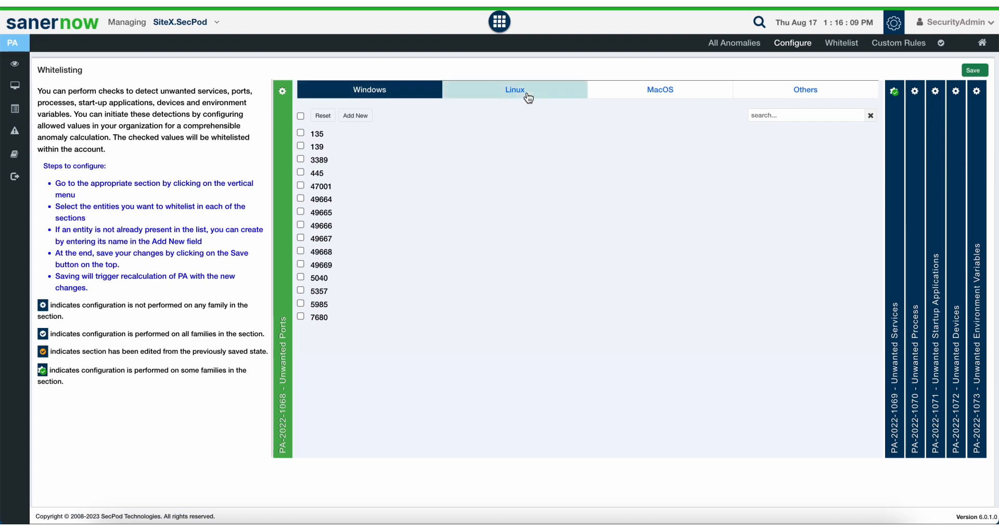
pyautogui.click(572, 91)
pyautogui.click(645, 91)
pyautogui.click(754, 96)
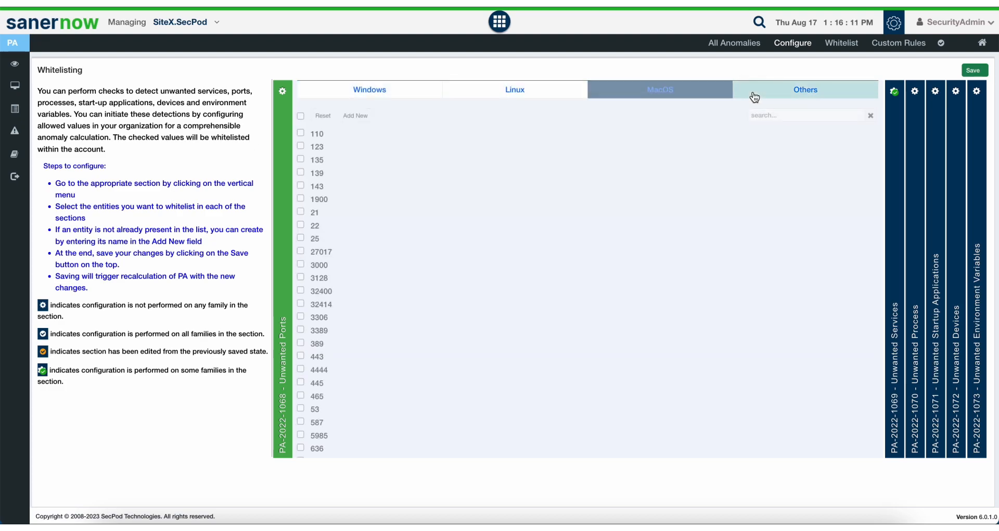
# - View the whitelist configuration sections for Unwanted Services, Process, Startup Applications and Devices
pyautogui.click(891, 275)
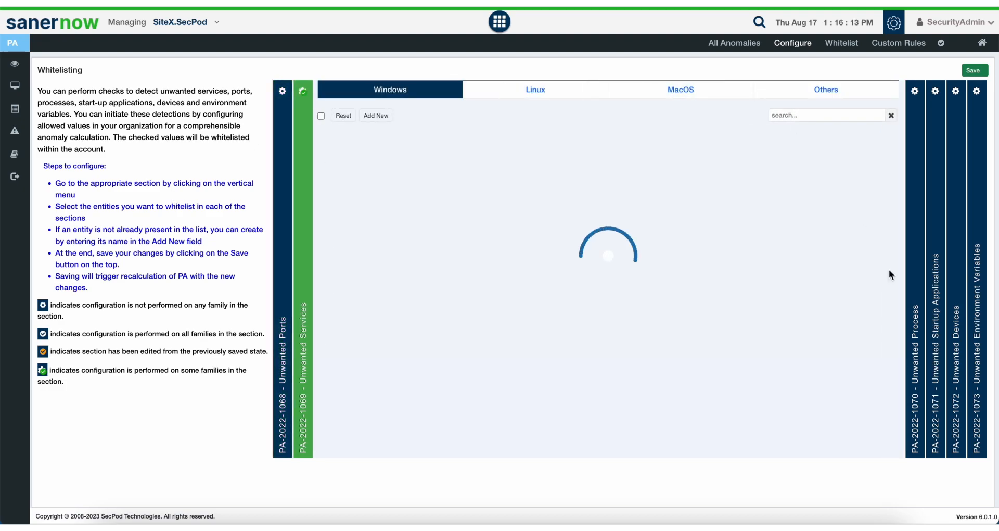
pyautogui.click(916, 281)
pyautogui.click(932, 291)
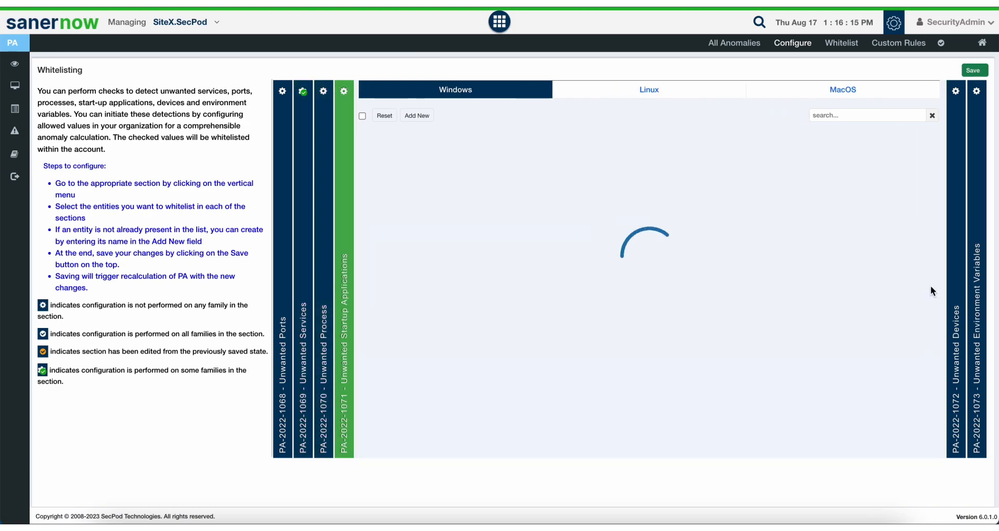
pyautogui.click(953, 299)
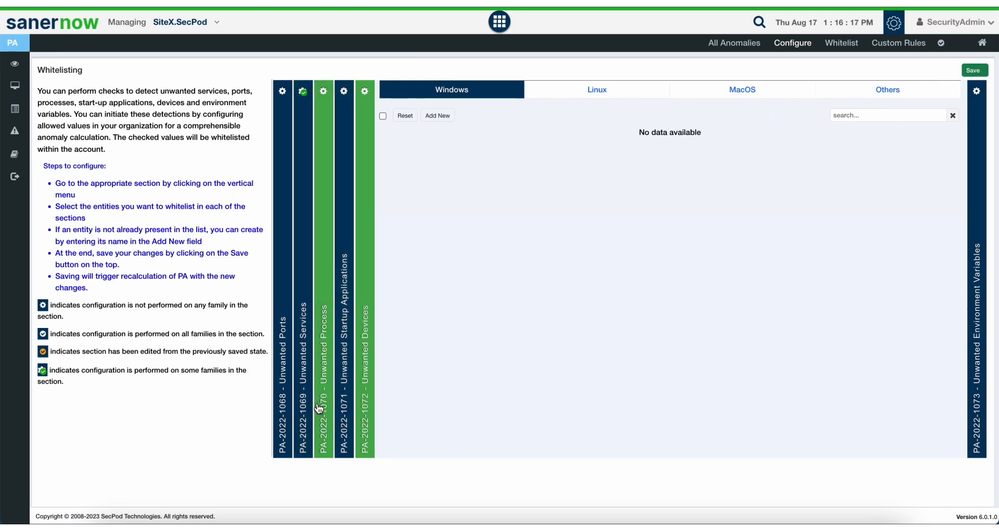
# - Open the Posture Anomaly Whitelist page and browse the anomaly checks with their descriptions
pyautogui.click(848, 44)
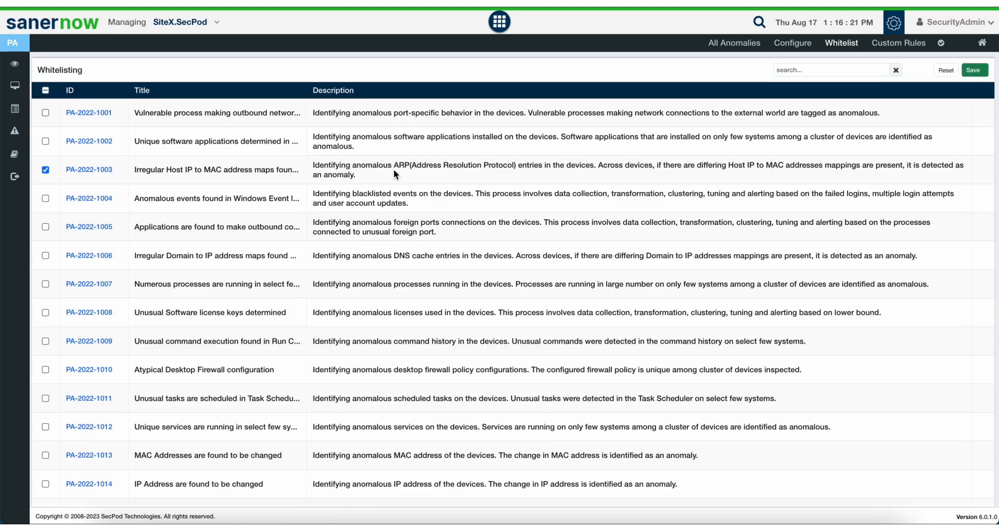
pyautogui.scroll(-10, 324, 302)
pyautogui.scroll(-15, 324, 302)
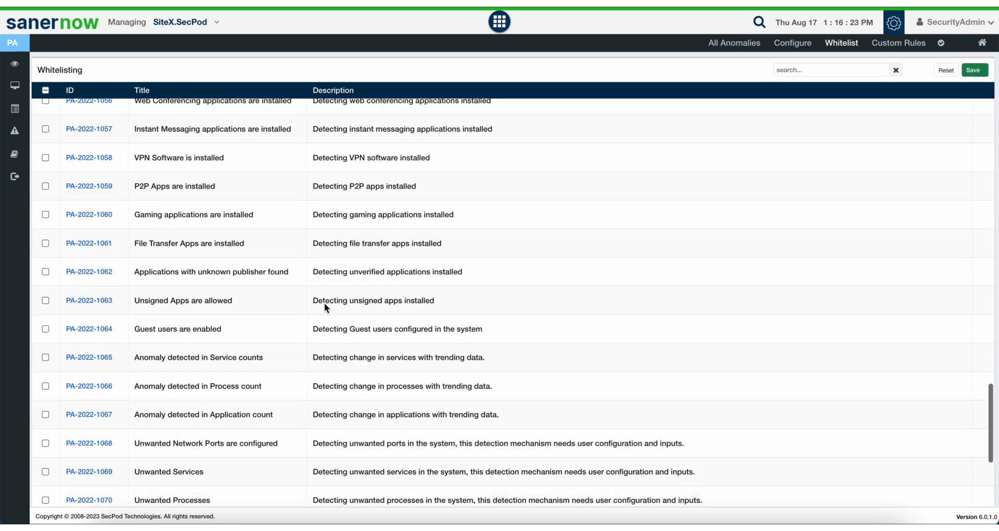
pyautogui.scroll(20, 323, 302)
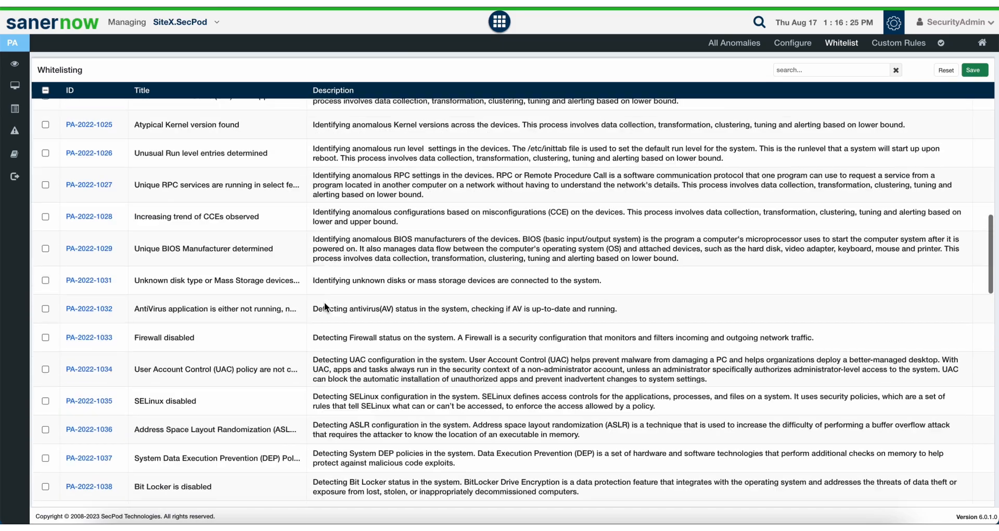
# - Open Custom Rules and look over the options for building a custom detection or response
pyautogui.click(894, 46)
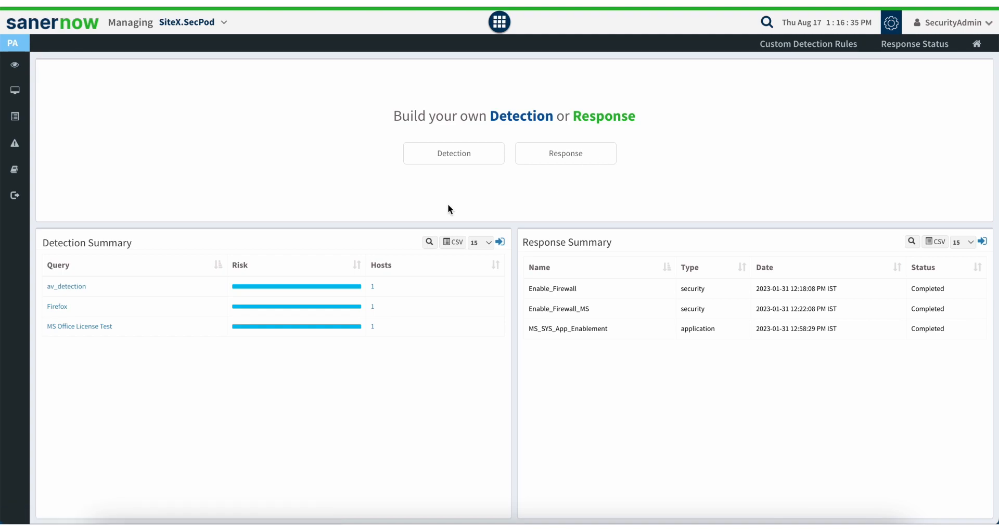
pyautogui.click(456, 154)
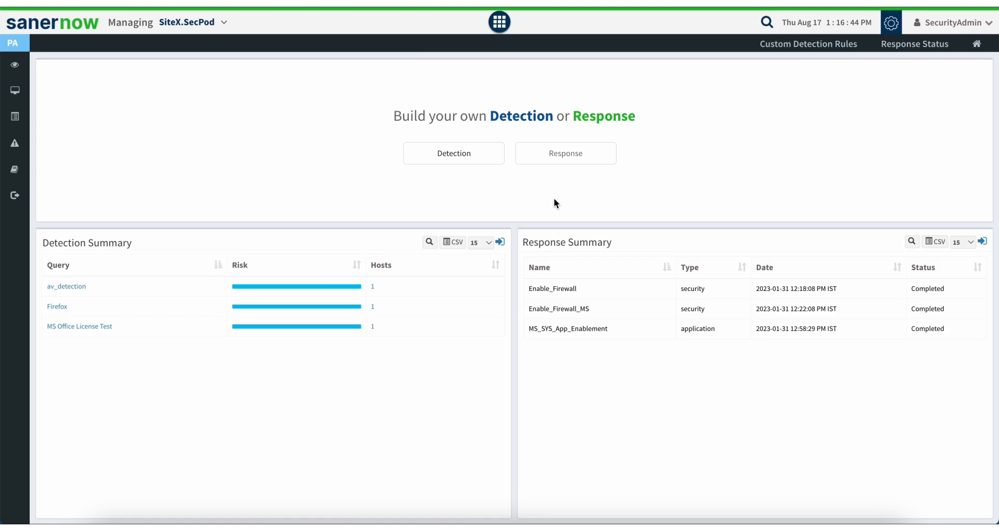
pyautogui.click(553, 152)
# - Switch to the Vulnerability Management module and look over its dashboard
pyautogui.click(499, 22)
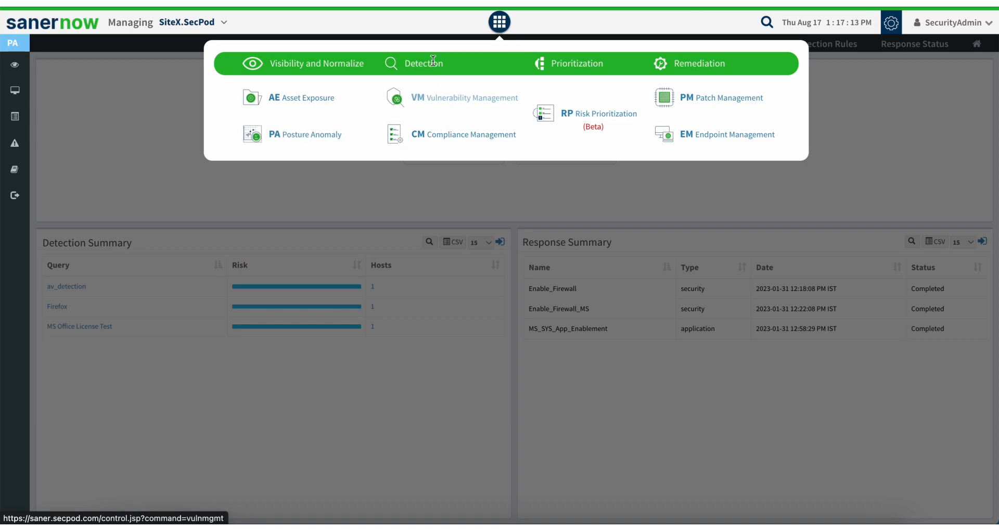
pyautogui.click(456, 103)
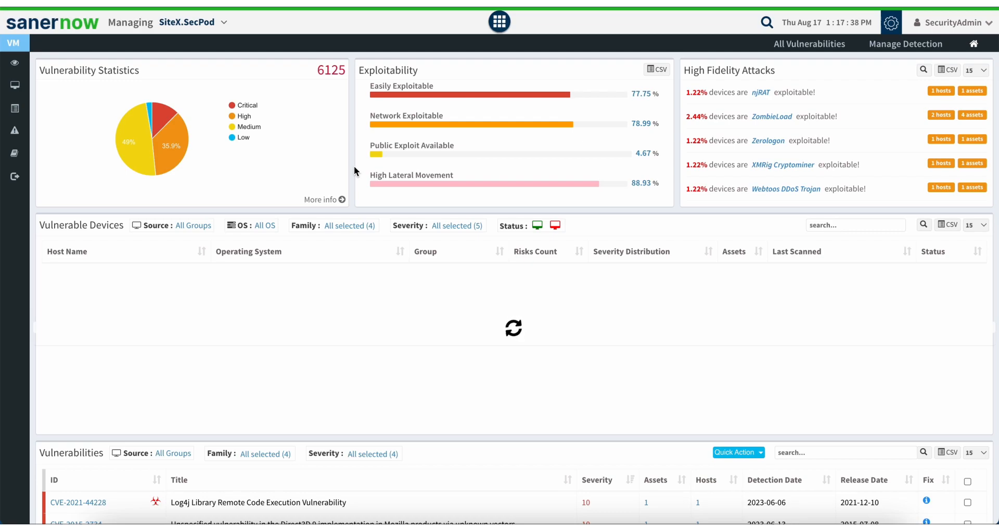
pyautogui.scroll(-10, 354, 165)
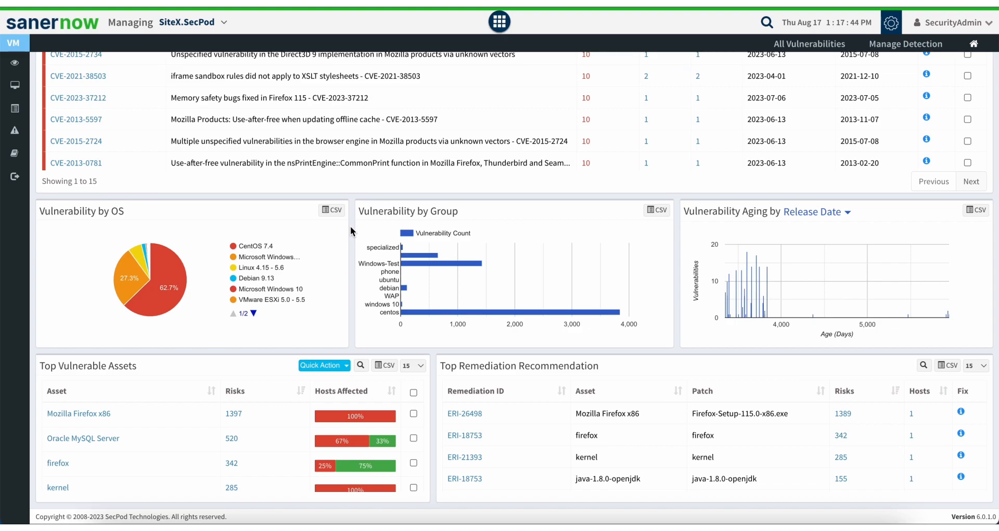
# - Examine the dashboard's vulnerabilities list, the OS, group and aging charts, the top vulnerable assets and the remediation recommendations
pyautogui.scroll(2, 351, 225)
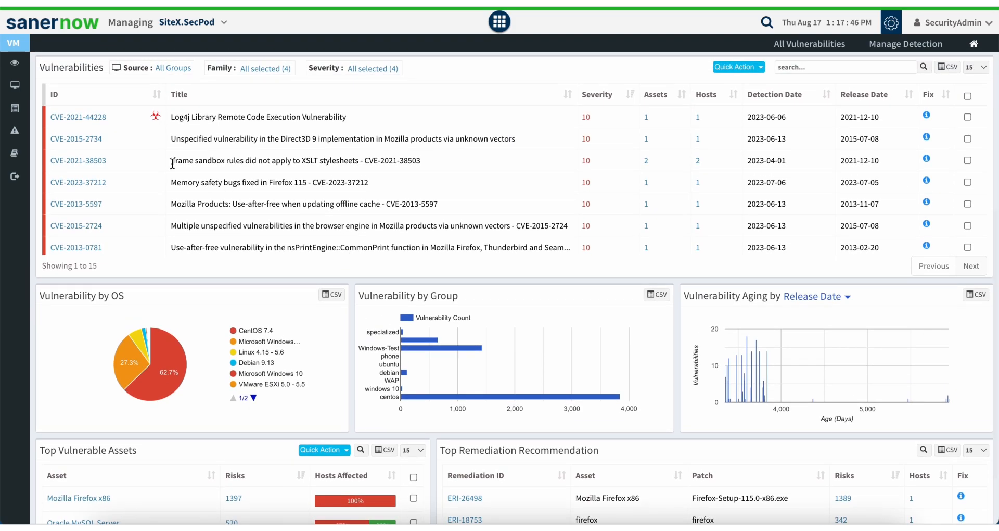
pyautogui.scroll(-1, 280, 204)
pyautogui.scroll(-3, 280, 204)
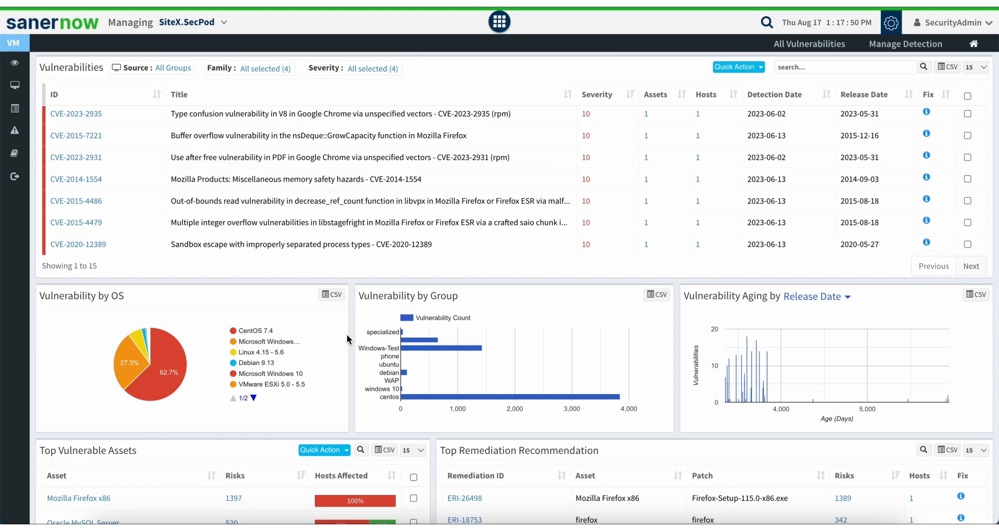
pyautogui.scroll(-2, 346, 333)
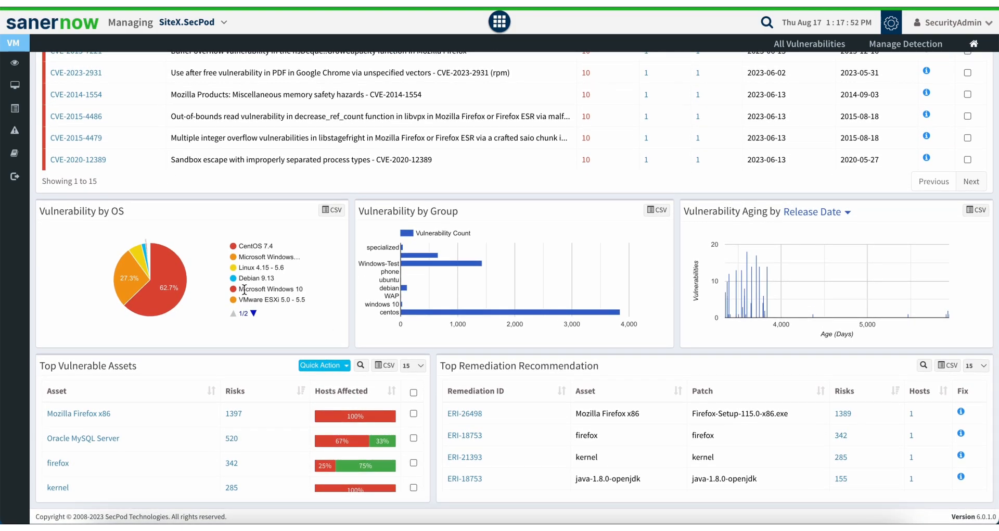
pyautogui.moveTo(407, 259)
pyautogui.scroll(-5, 515, 445)
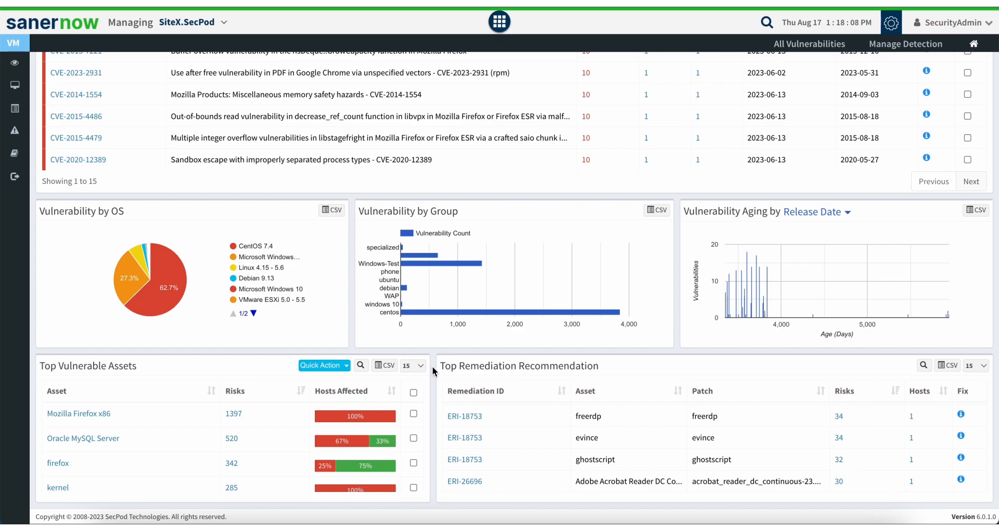
pyautogui.scroll(-3, 188, 445)
pyautogui.scroll(3, 189, 446)
pyautogui.scroll(9, 296, 291)
pyautogui.scroll(-4, 397, 393)
pyautogui.scroll(5, 397, 393)
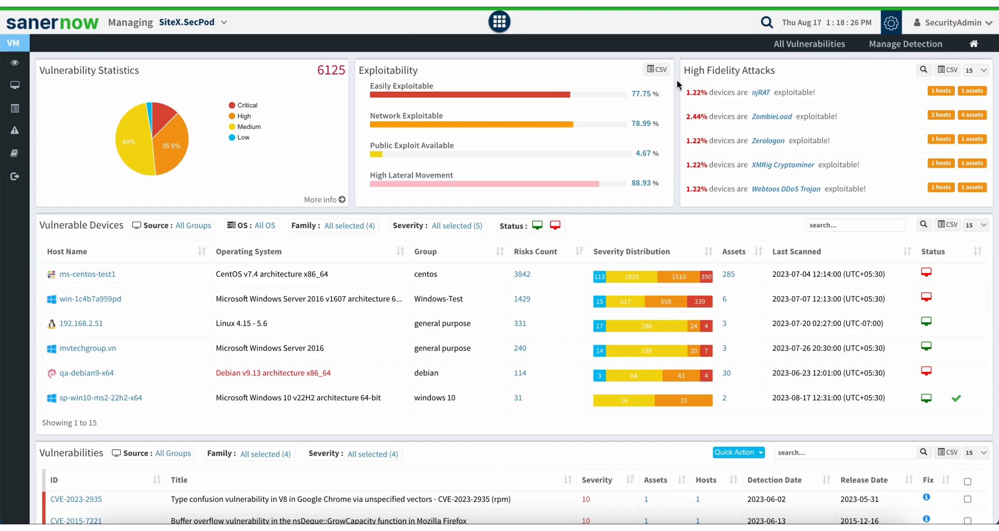
# - View the general details of the RomCom RAT entry under High Fidelity Attacks, and close them
pyautogui.scroll(-5, 710, 148)
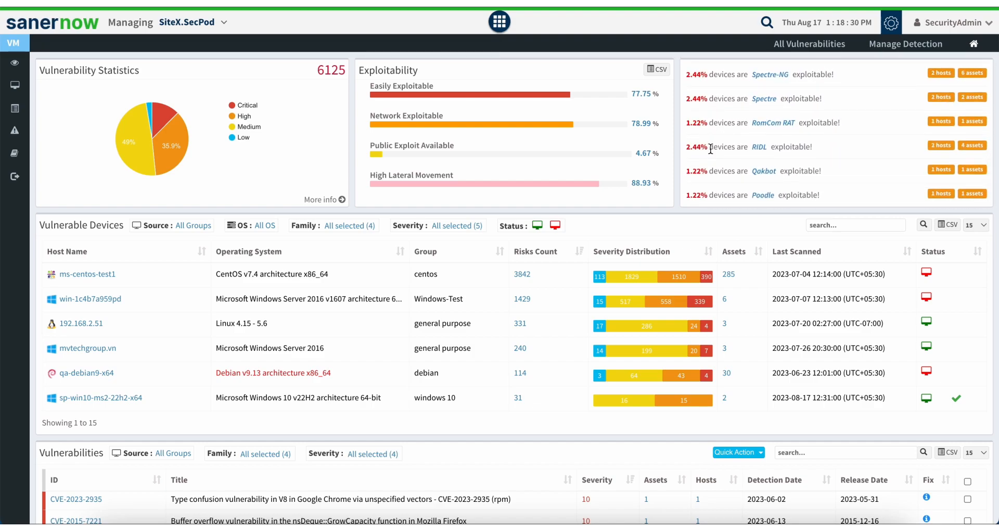
pyautogui.click(765, 124)
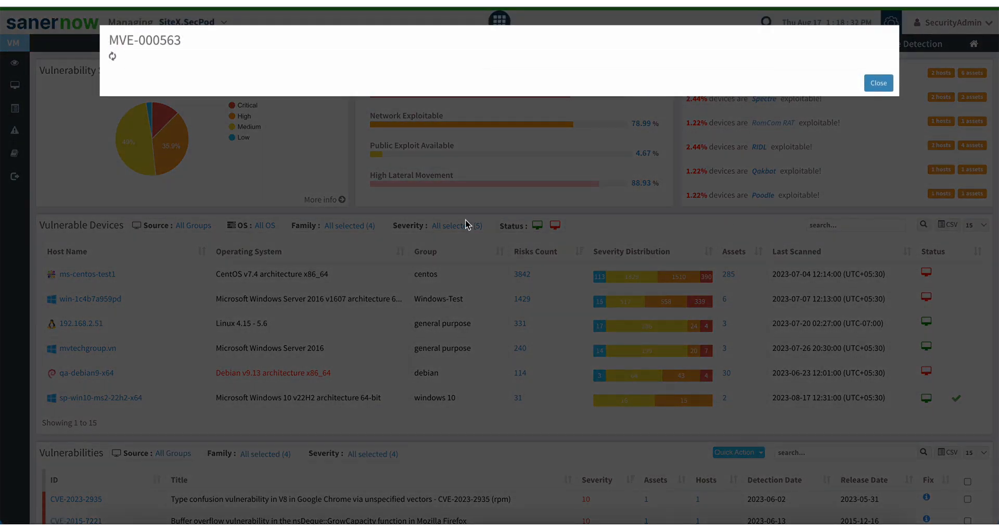
pyautogui.scroll(-1, 465, 219)
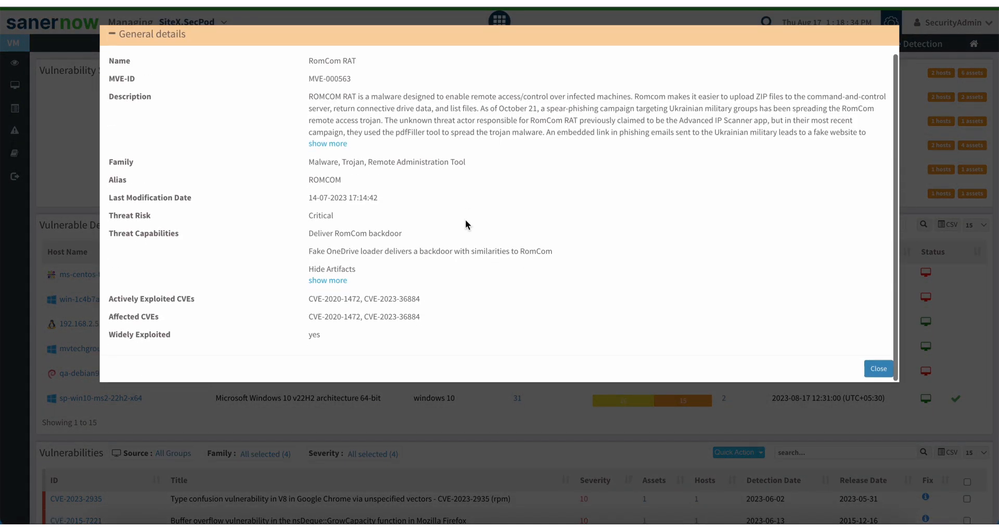
pyautogui.scroll(1, 466, 220)
pyautogui.scroll(-1, 465, 220)
pyautogui.scroll(1, 465, 220)
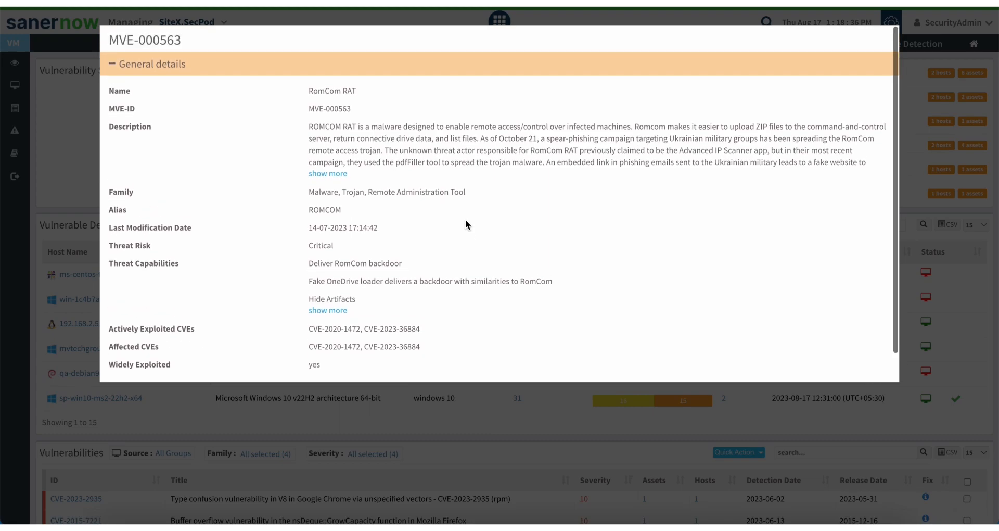
pyautogui.click(460, 436)
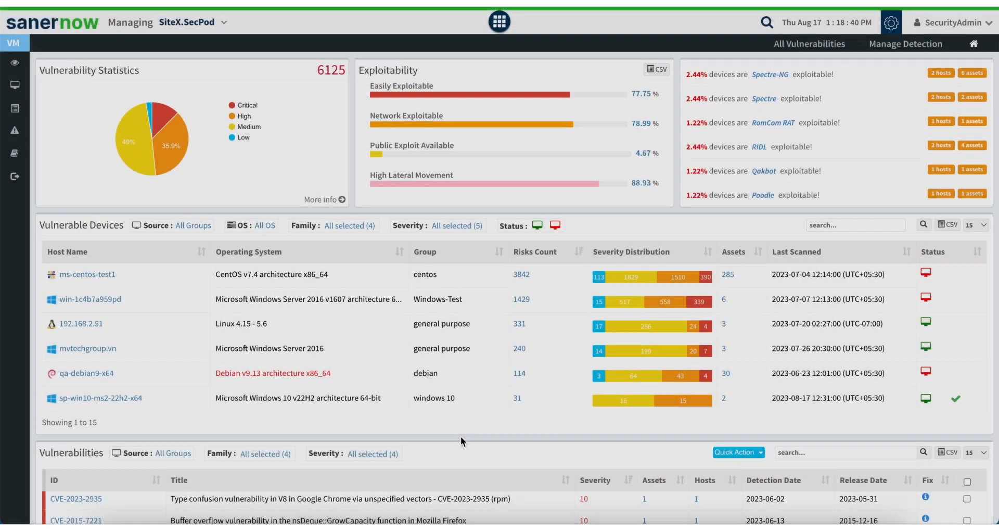
# - Open the All Vulnerabilities page and look through its list
pyautogui.scroll(-10, 726, 170)
pyautogui.scroll(10, 727, 171)
pyautogui.scroll(-1, 724, 168)
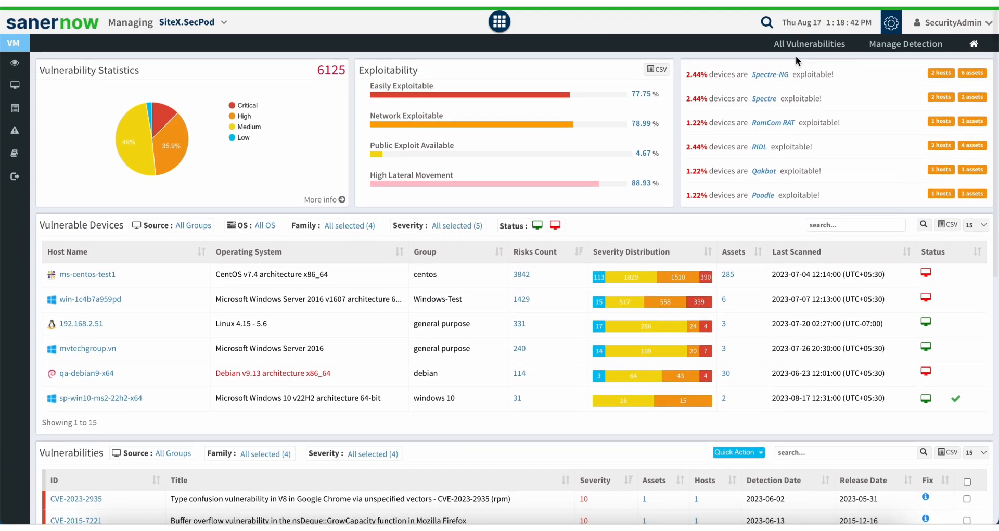
pyautogui.click(800, 49)
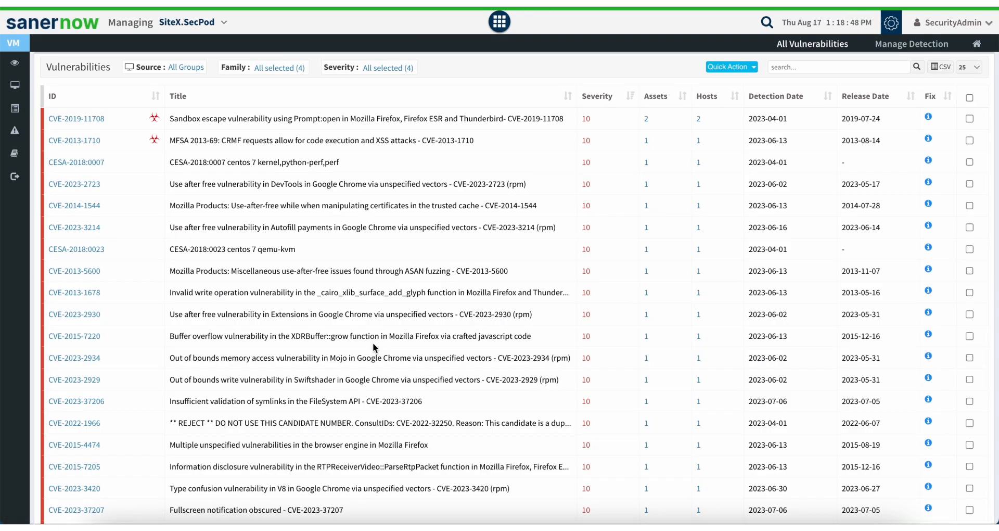
pyautogui.scroll(-5, 373, 342)
pyautogui.scroll(5, 373, 343)
# - Look over the vulnerability quick actions and the Exclude Item(s) form with its reason options, leaving without excluding anything
pyautogui.click(731, 66)
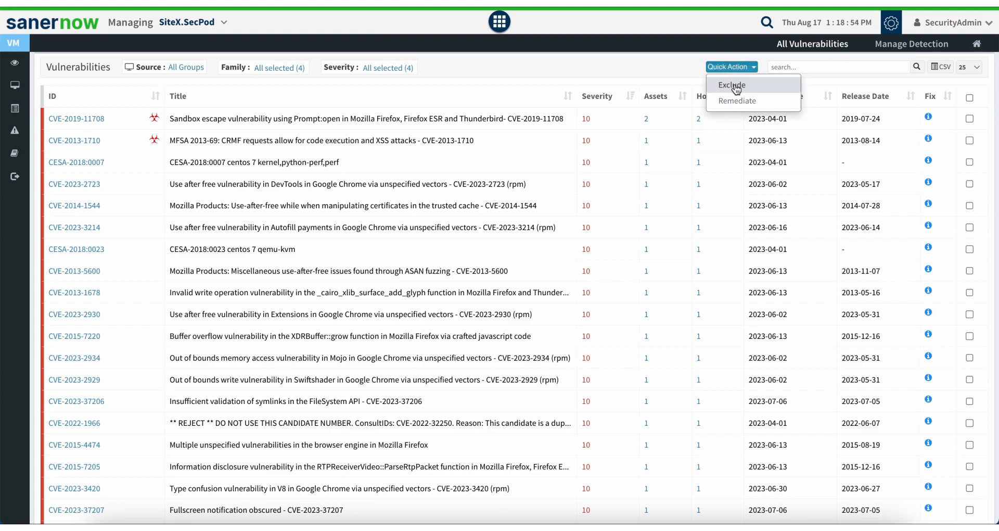
pyautogui.click(734, 85)
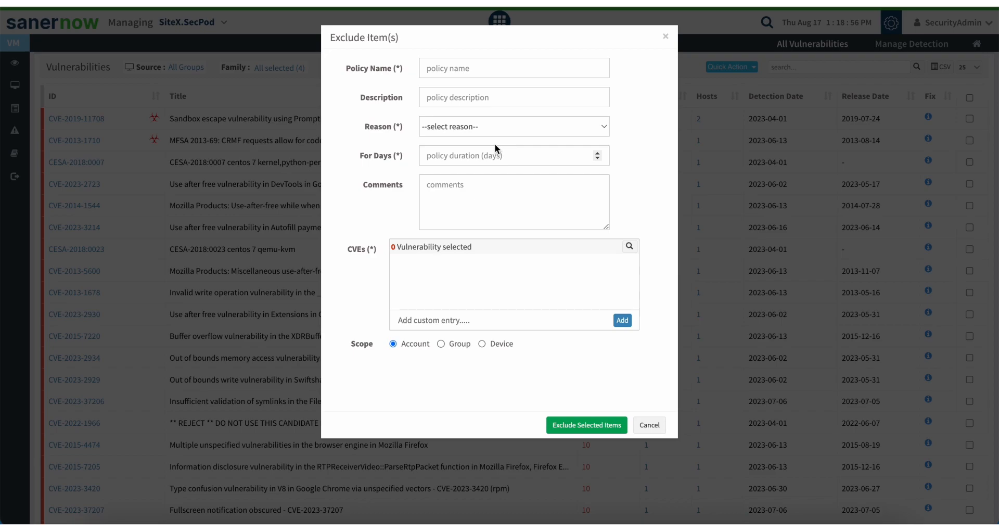
pyautogui.click(447, 126)
pyautogui.click(379, 192)
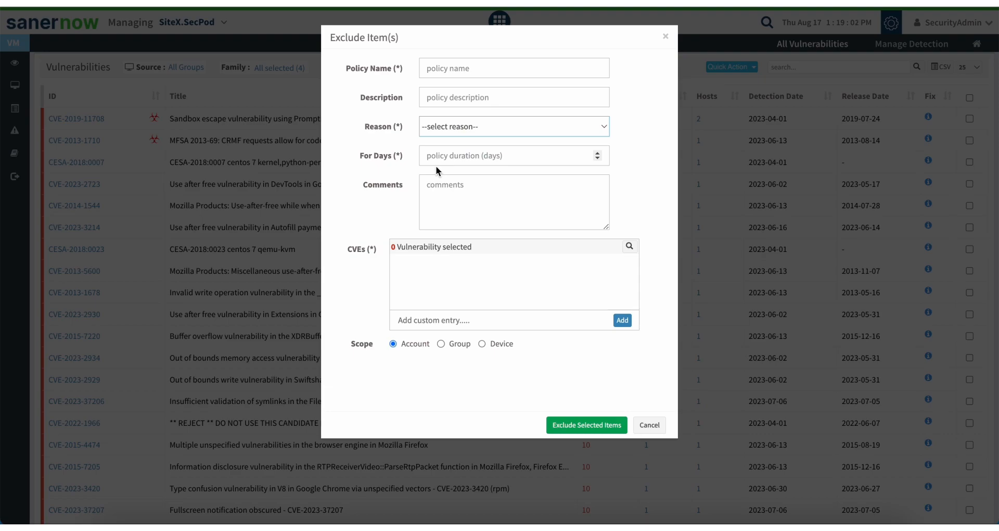
pyautogui.click(656, 425)
pyautogui.click(729, 67)
pyautogui.click(648, 62)
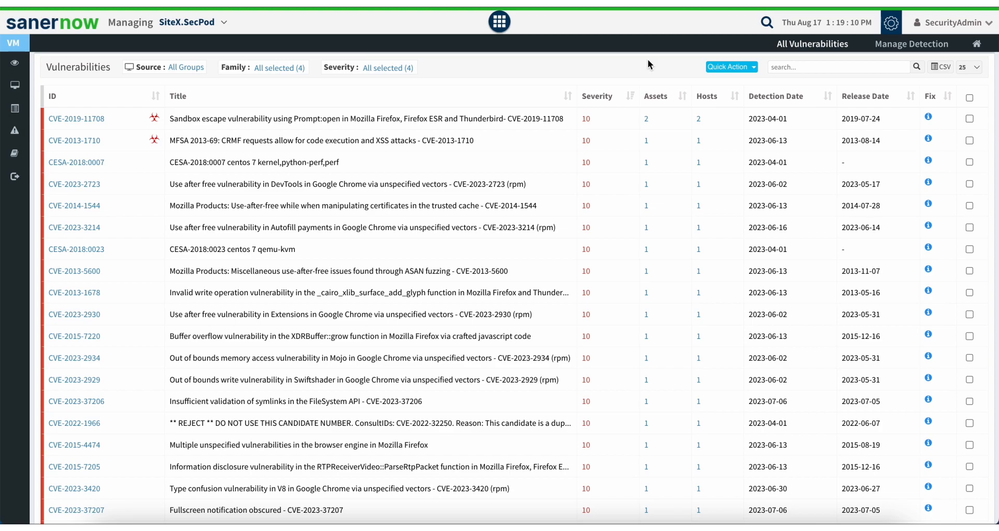
# - Open Manage Detection, and switch to the Compliance Management module to view its dashboard
pyautogui.click(910, 48)
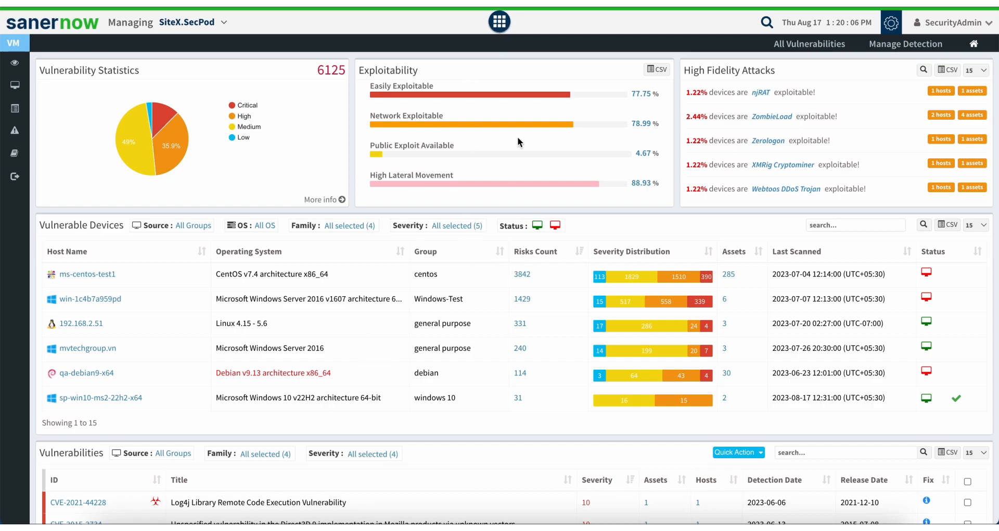
pyautogui.click(501, 24)
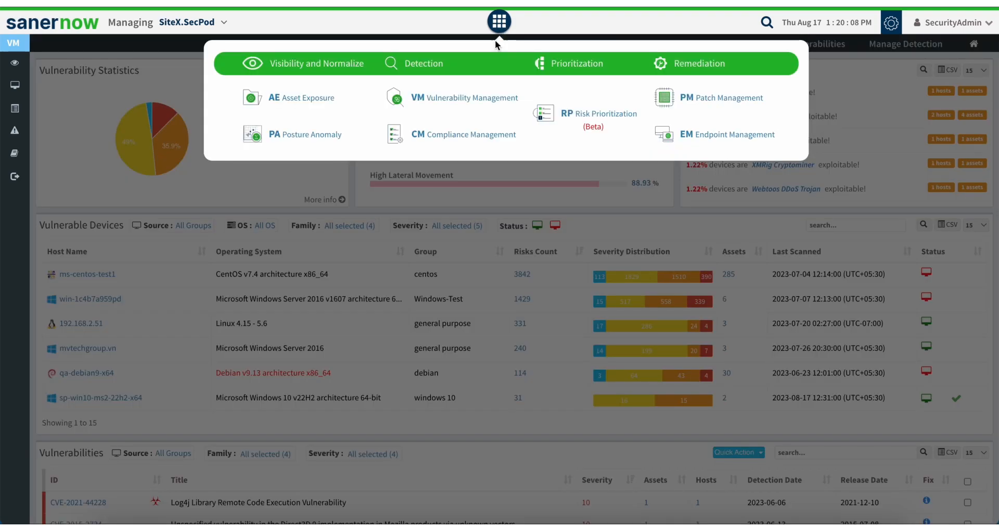
pyautogui.click(442, 133)
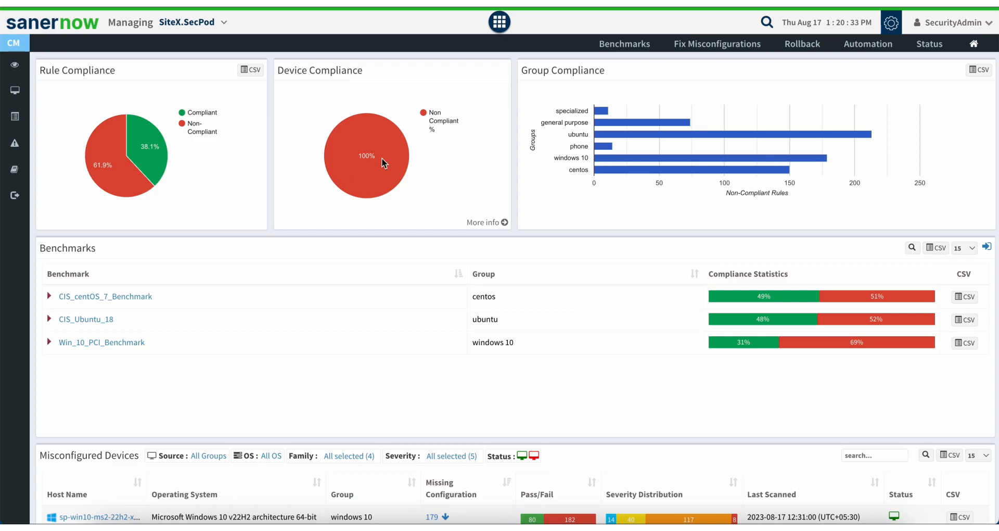
# - Start creating a benchmark, choose Windows 2019 general compliance and open its rules for editing
pyautogui.click(637, 44)
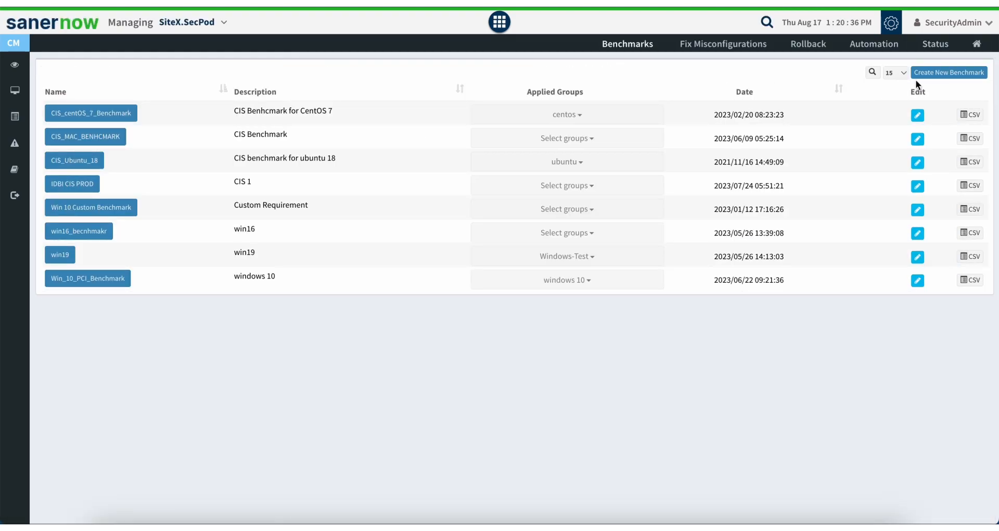
pyautogui.click(918, 73)
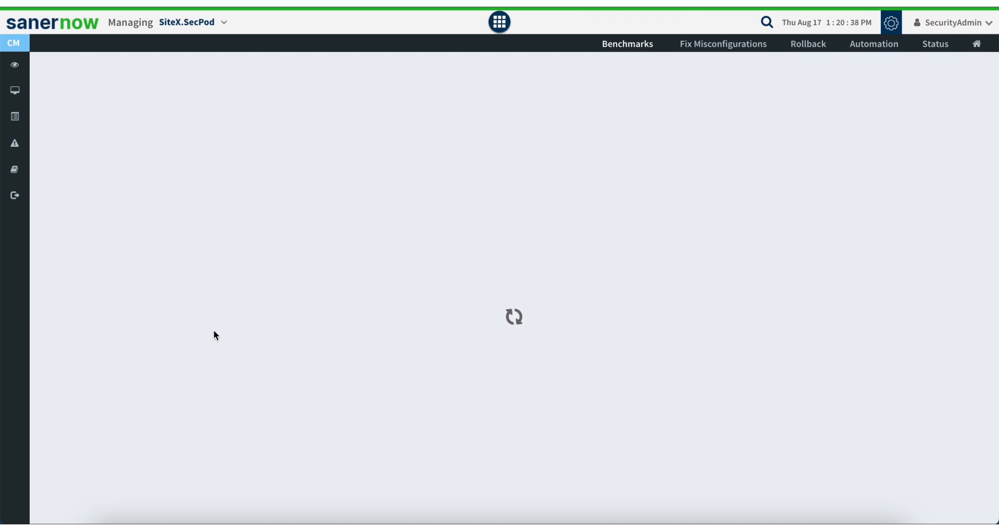
pyautogui.scroll(-20, 213, 330)
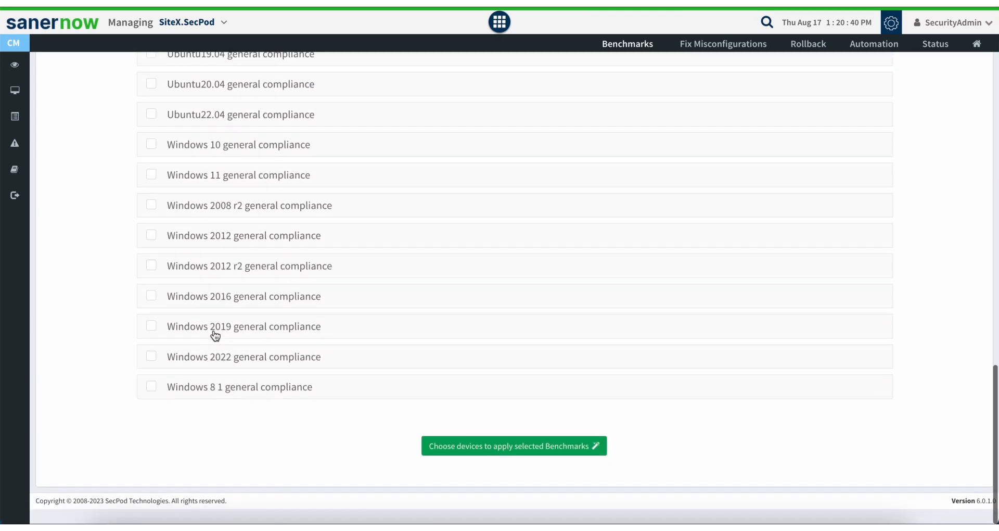
pyautogui.click(151, 342)
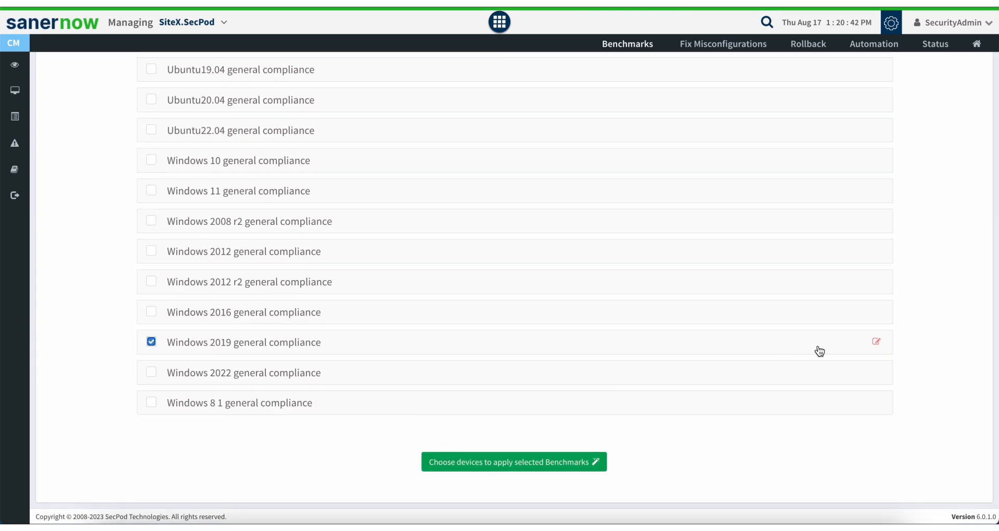
pyautogui.click(876, 341)
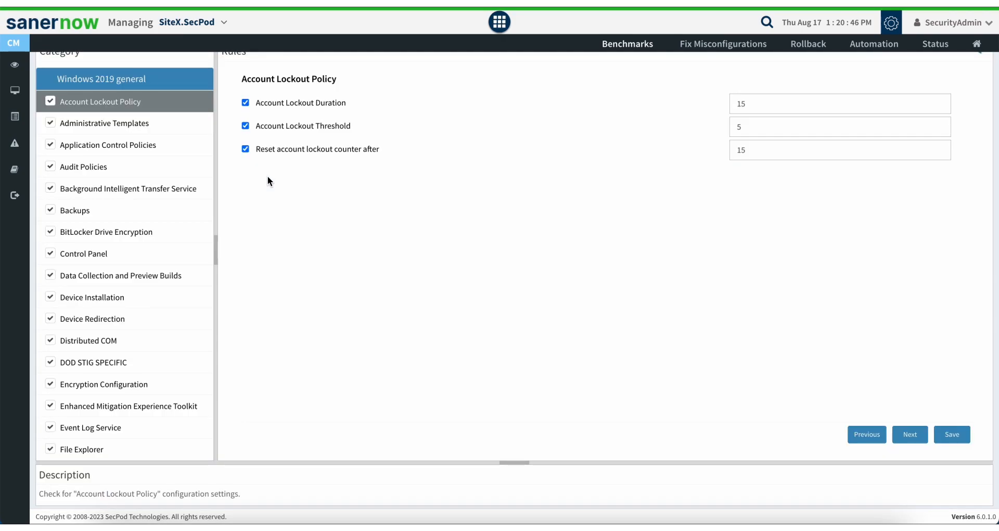
# - Browse the Windows 2019 rule categories, such as Application Control Policies, Control Panel and Encryption Configuration, and return to the benchmarks list
pyautogui.click(125, 125)
pyautogui.click(126, 147)
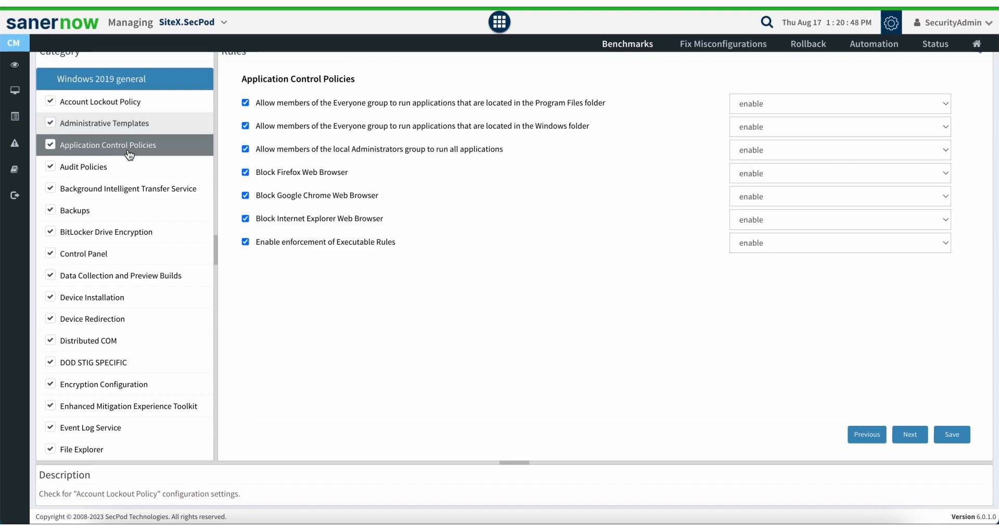
pyautogui.click(124, 168)
pyautogui.click(124, 211)
pyautogui.click(128, 254)
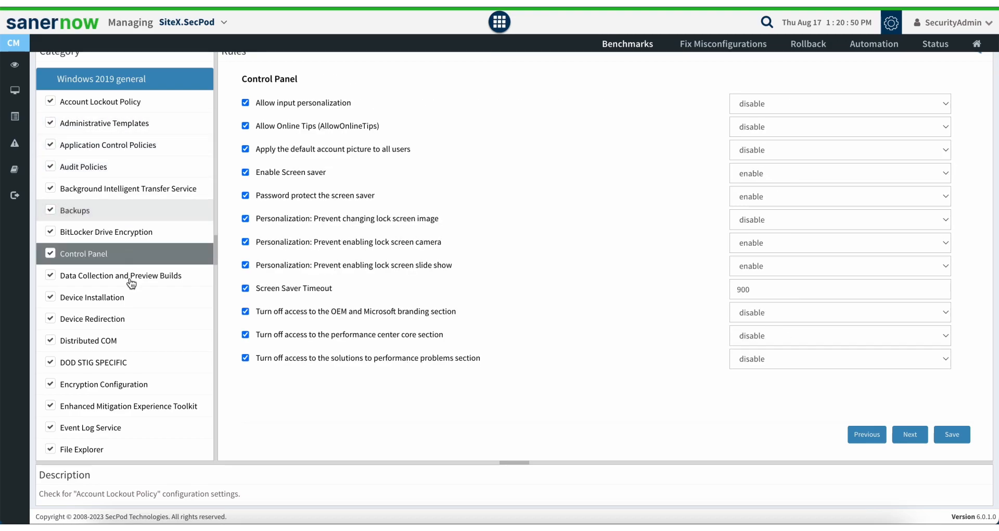
pyautogui.click(130, 298)
pyautogui.click(132, 341)
pyautogui.click(137, 380)
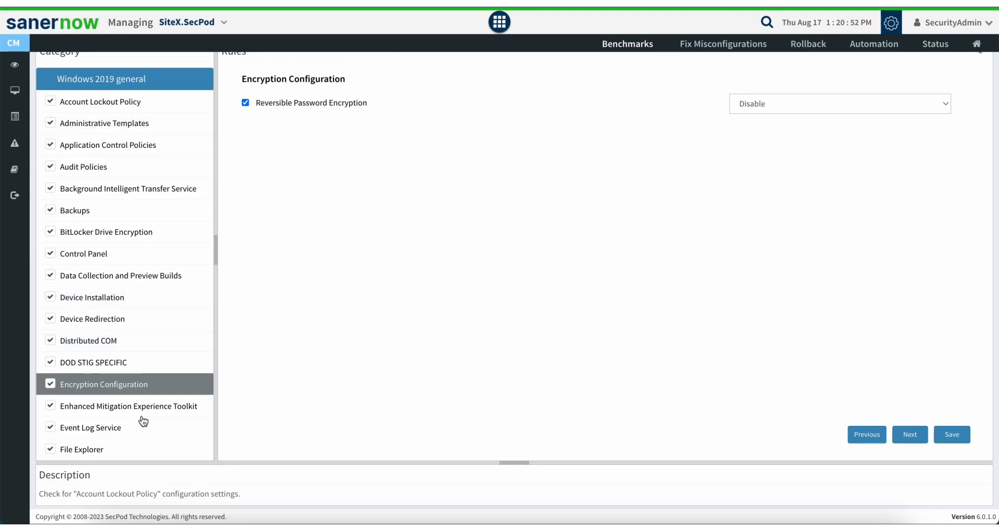
pyautogui.click(139, 411)
pyautogui.scroll(-8, 140, 419)
pyautogui.click(134, 305)
pyautogui.scroll(10, 134, 306)
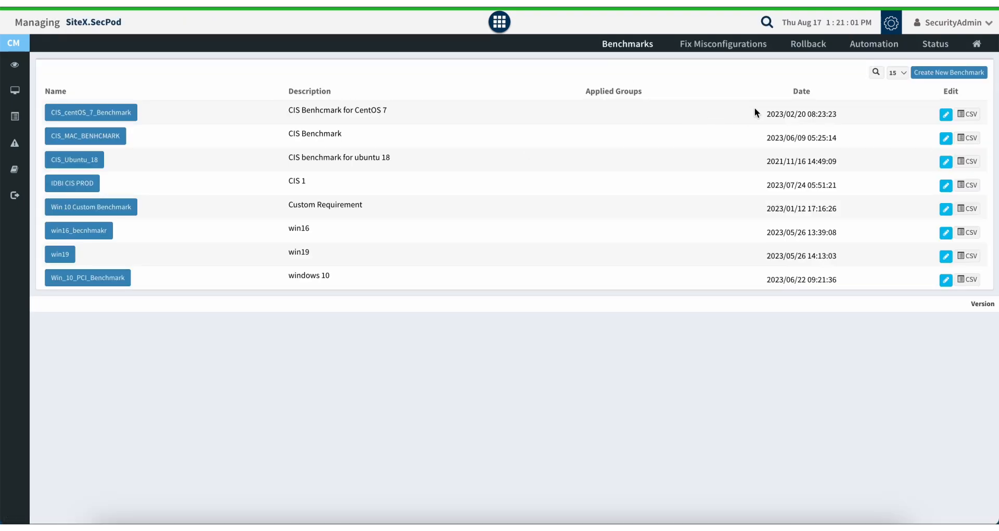
# - View the templates offered for a new benchmark under NIST 800-53, NIST 800-171, PCI and General Compliance, and return to the benchmarks list
pyautogui.click(926, 80)
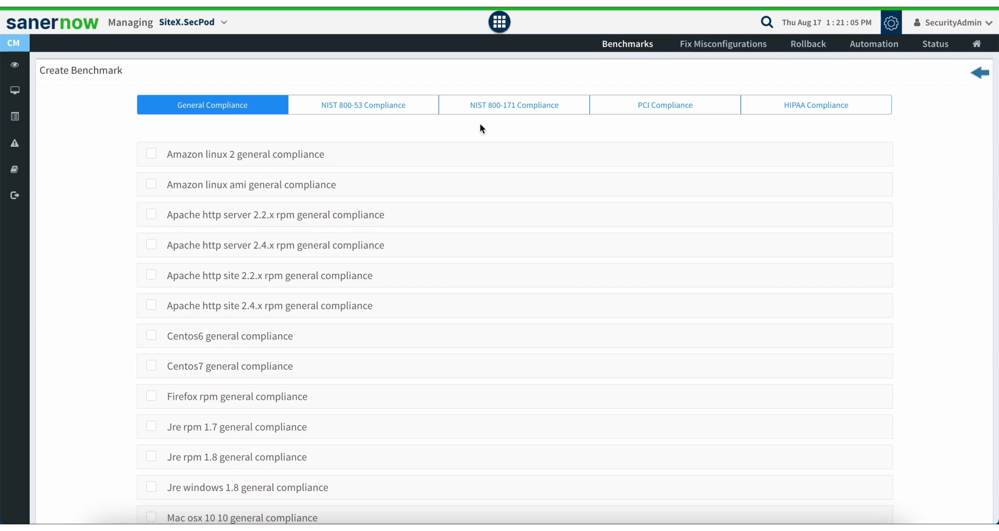
pyautogui.click(368, 108)
pyautogui.click(497, 108)
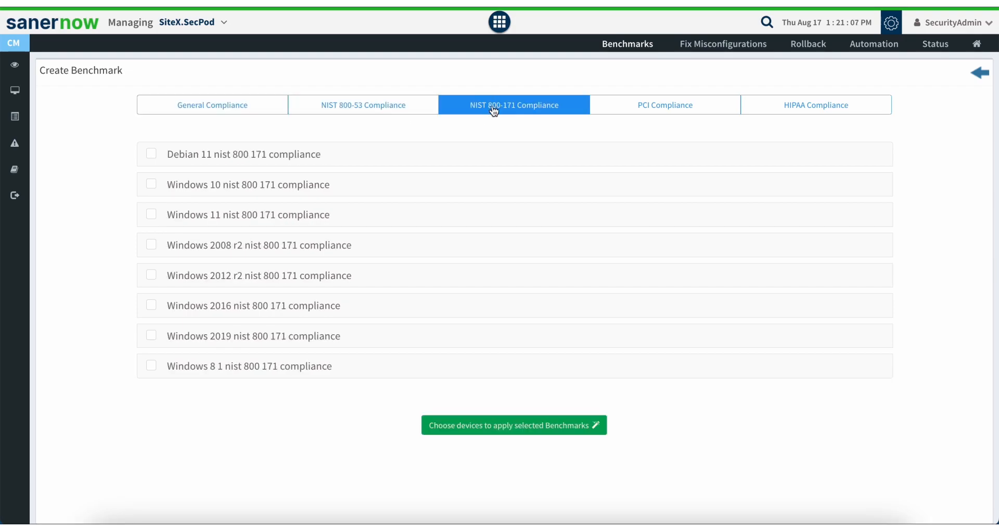
pyautogui.click(621, 100)
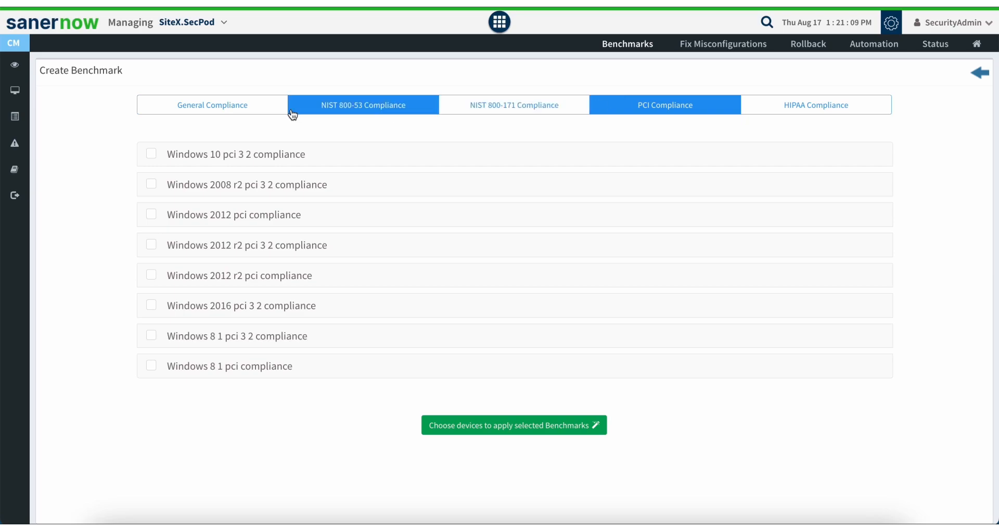
pyautogui.click(259, 112)
pyautogui.scroll(-5, 255, 336)
pyautogui.scroll(-15, 255, 336)
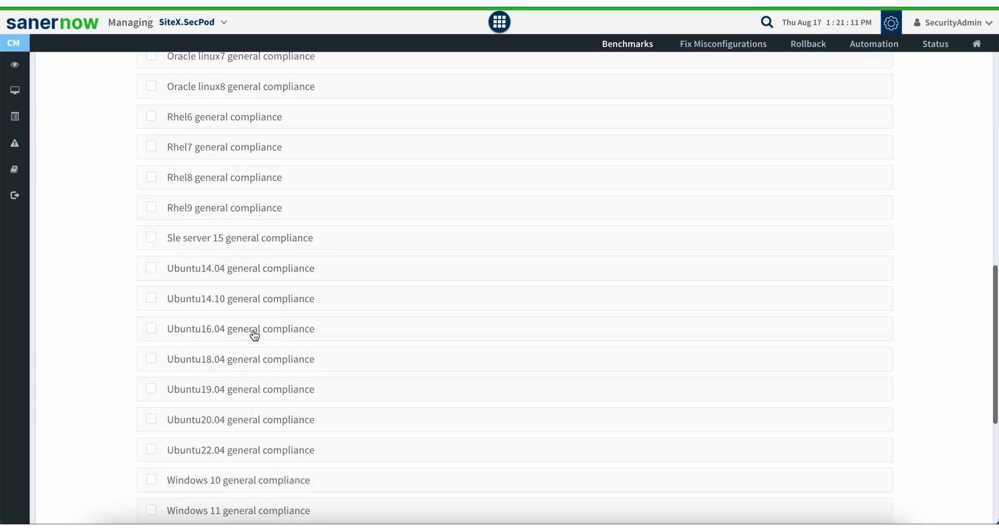
pyautogui.scroll(12, 247, 181)
pyautogui.scroll(10, 244, 176)
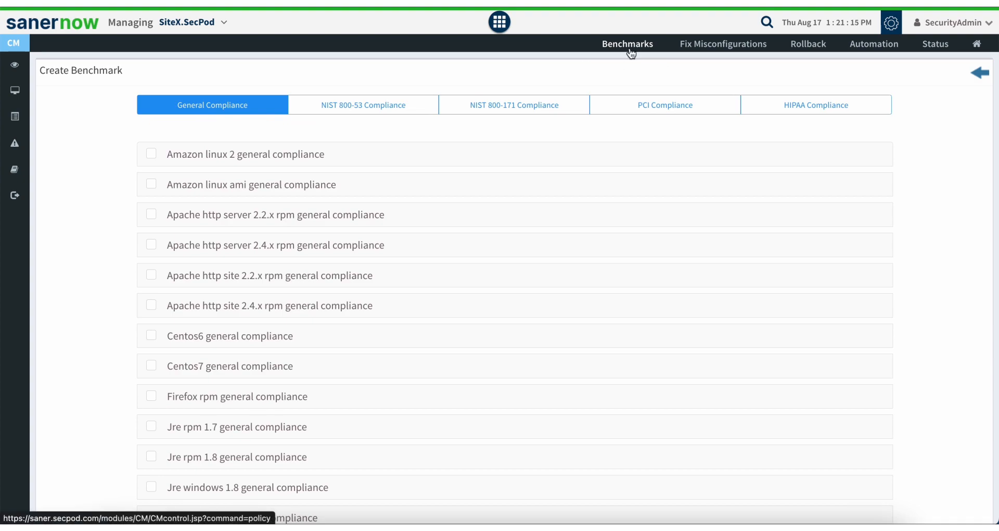
pyautogui.click(979, 74)
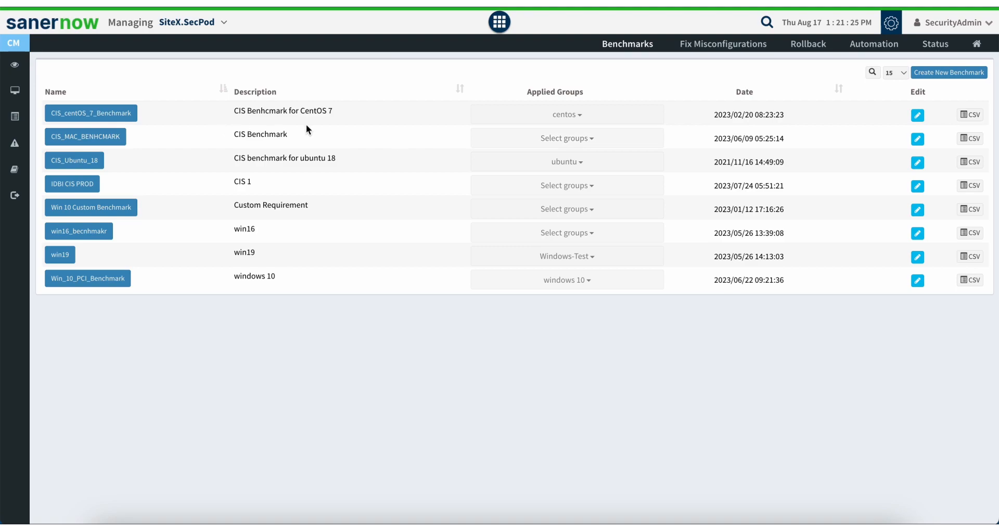
# - Return to the Compliance Management dashboard and look over its Benchmarks and Misconfigured Devices sections
pyautogui.click(978, 43)
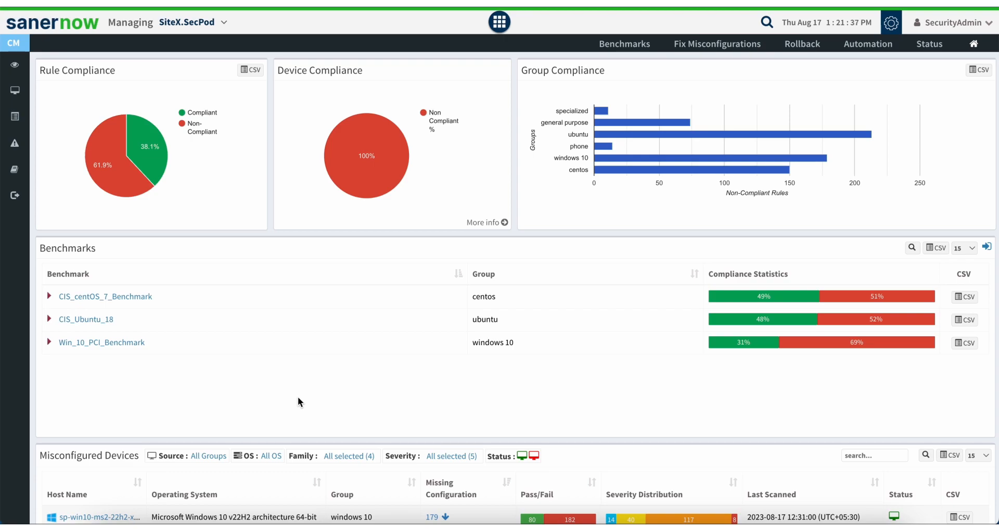
pyautogui.scroll(-3, 298, 397)
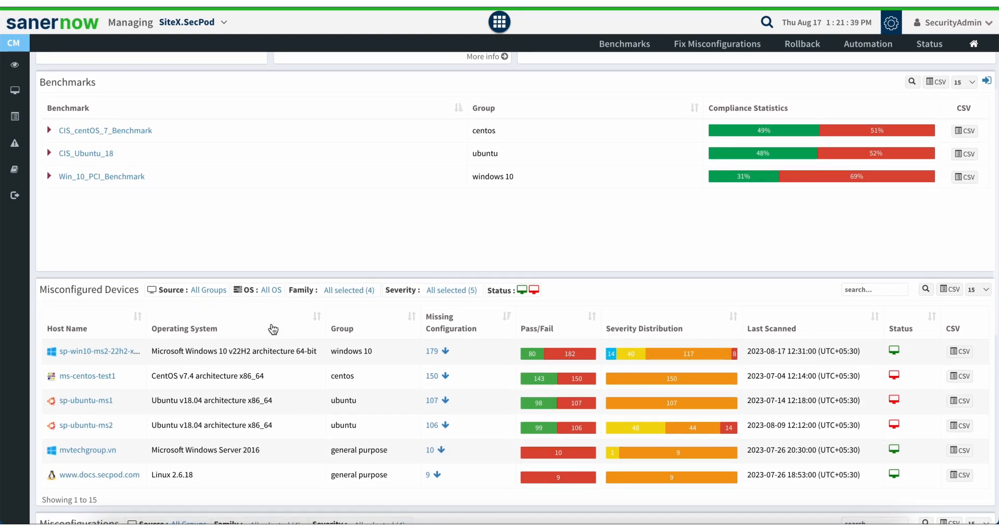
# - List the missing configurations of the Windows 10 host under Misconfigured Devices and review the entries
pyautogui.scroll(-3, 273, 329)
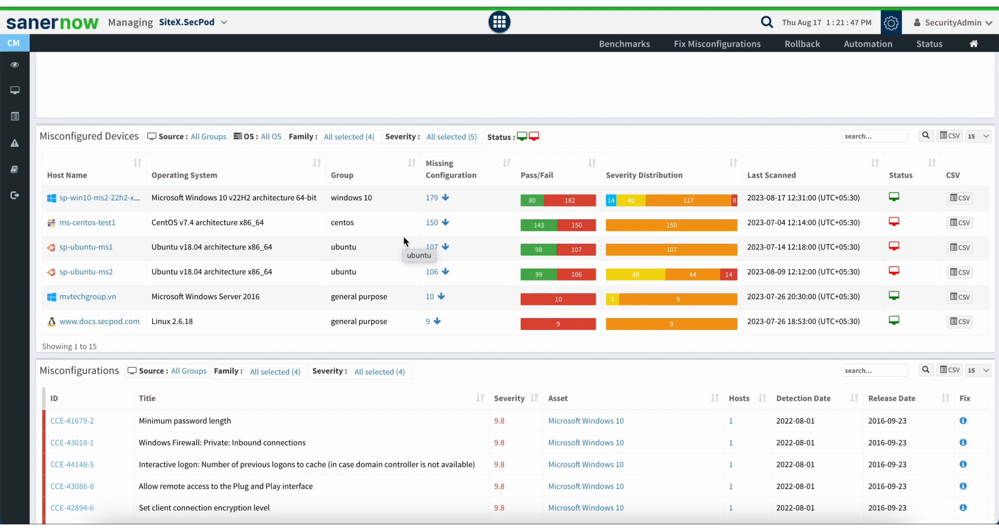
pyautogui.click(444, 199)
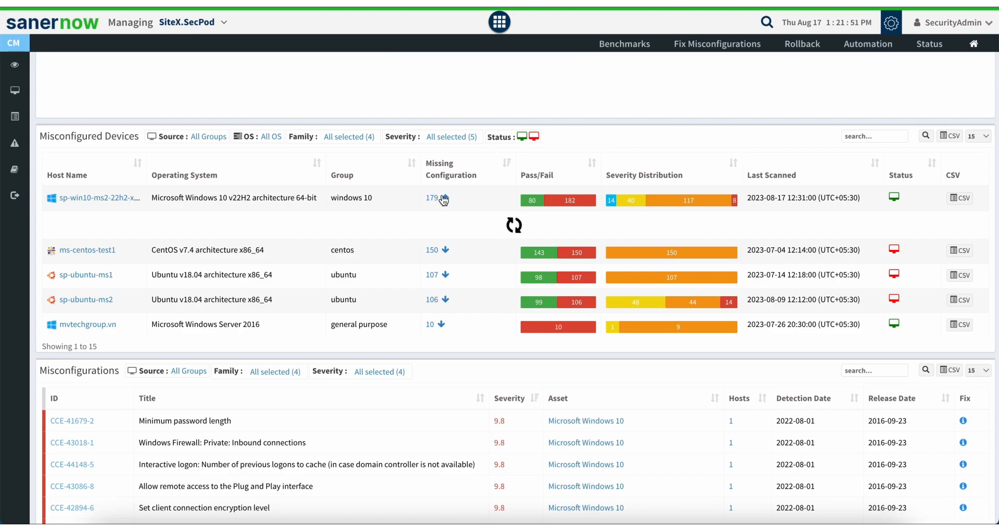
pyautogui.scroll(-10, 371, 208)
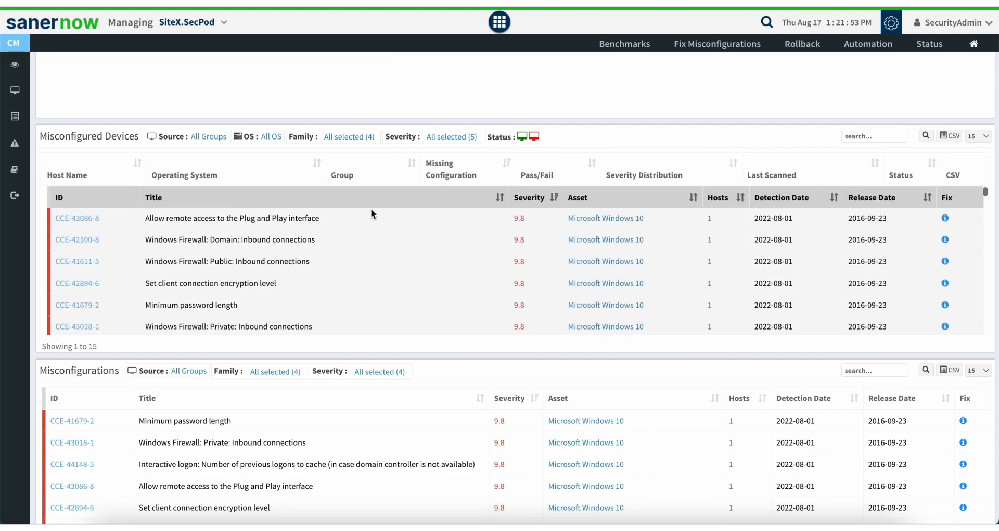
pyautogui.scroll(-10, 376, 284)
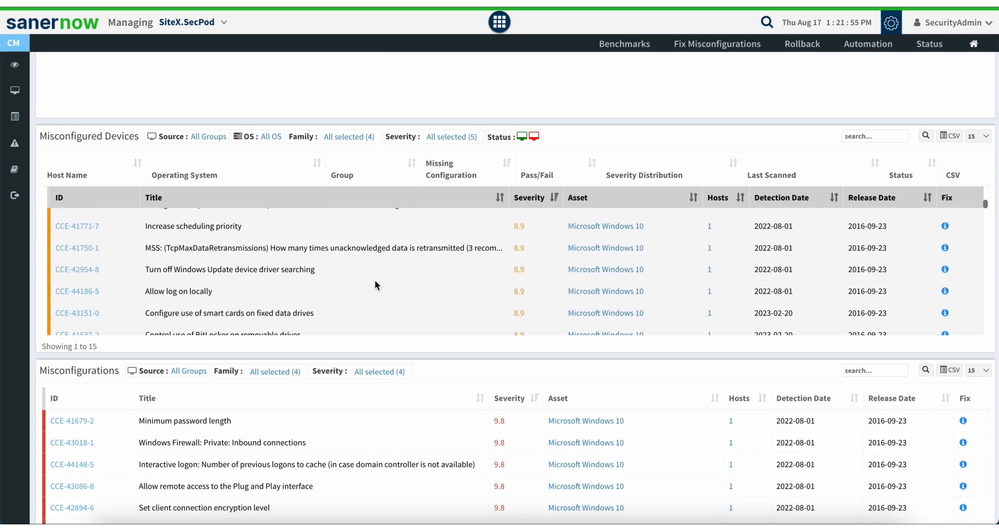
pyautogui.scroll(-4, 374, 279)
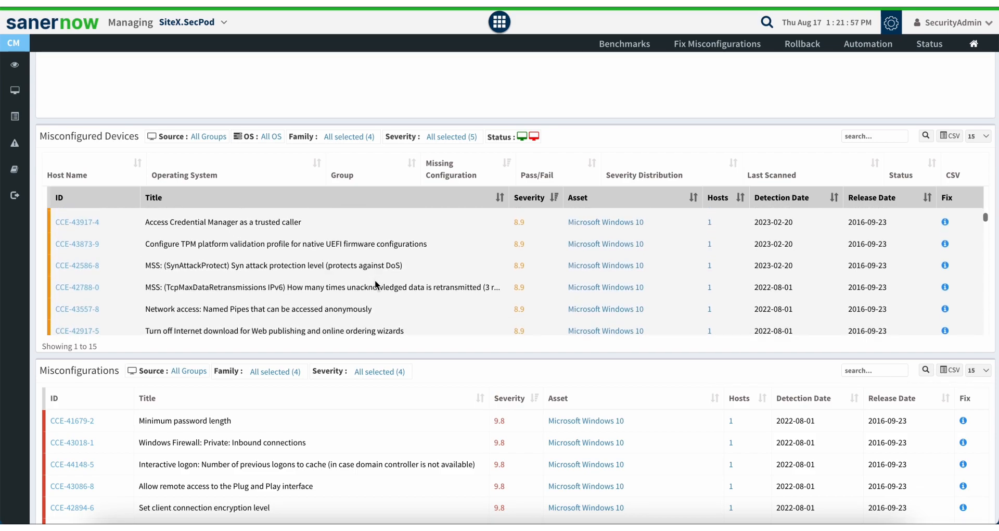
# - Review the dashboard's Misconfigurations, Top Deviant Assets and Top Remediation Recommendation sections
pyautogui.scroll(-5, 398, 348)
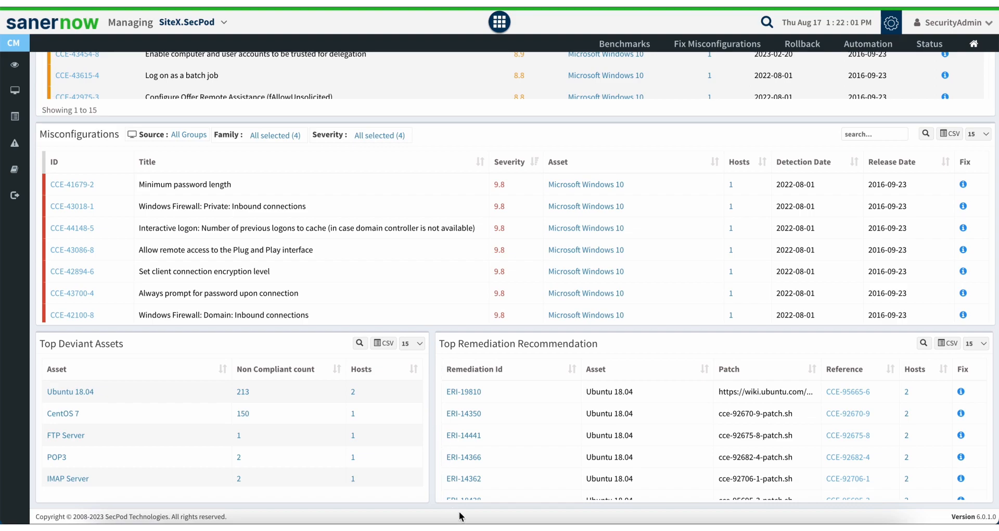
pyautogui.scroll(-2, 477, 467)
pyautogui.scroll(2, 479, 473)
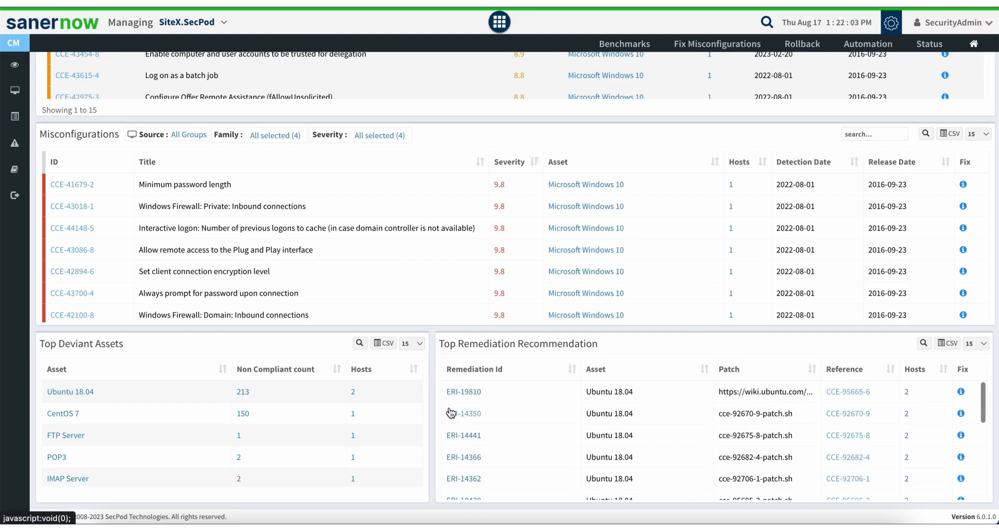
pyautogui.scroll(10, 451, 410)
pyautogui.scroll(5, 450, 408)
pyautogui.scroll(4, 448, 407)
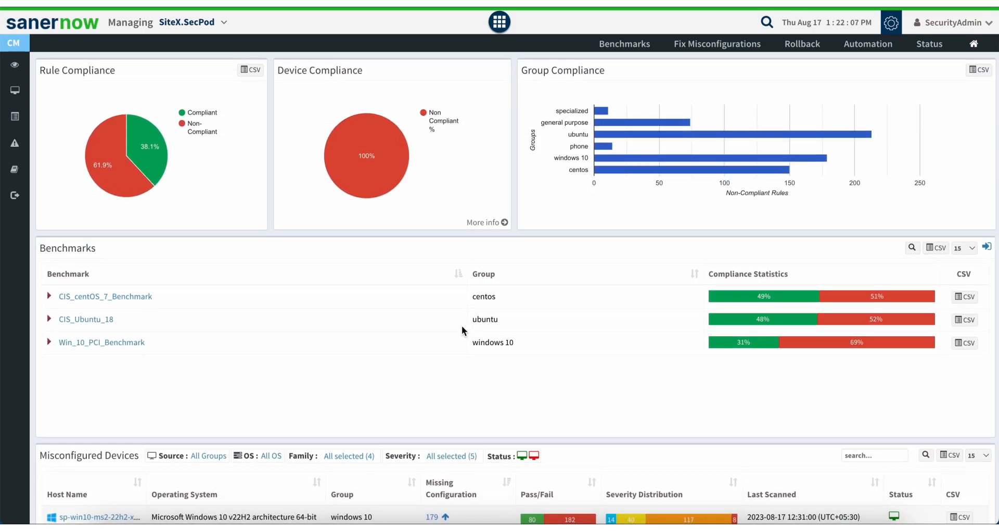
pyautogui.scroll(2, 462, 326)
# - In Fix Misconfigurations, expand the CentOS 7 patches and select the first four rules, starting with Allow Only SSH Protocol 2
pyautogui.click(686, 47)
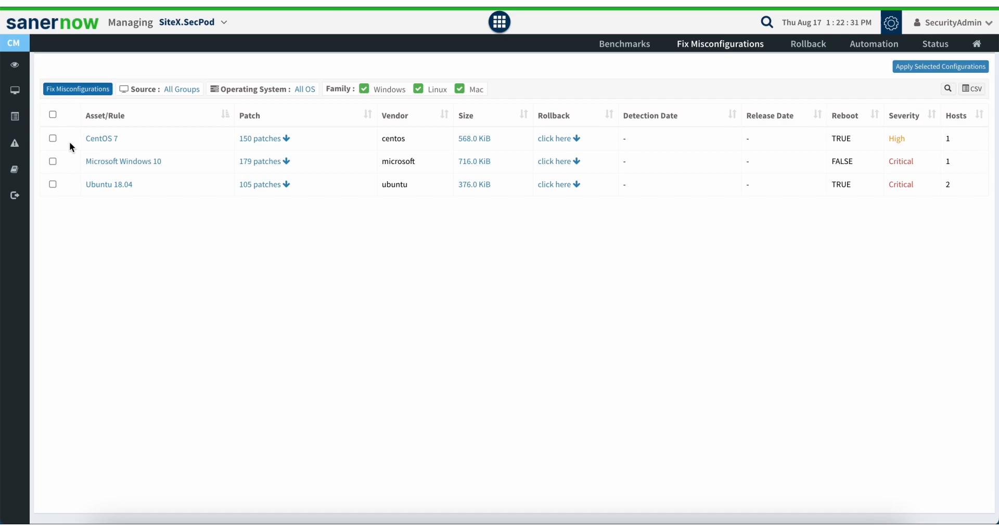
pyautogui.click(284, 139)
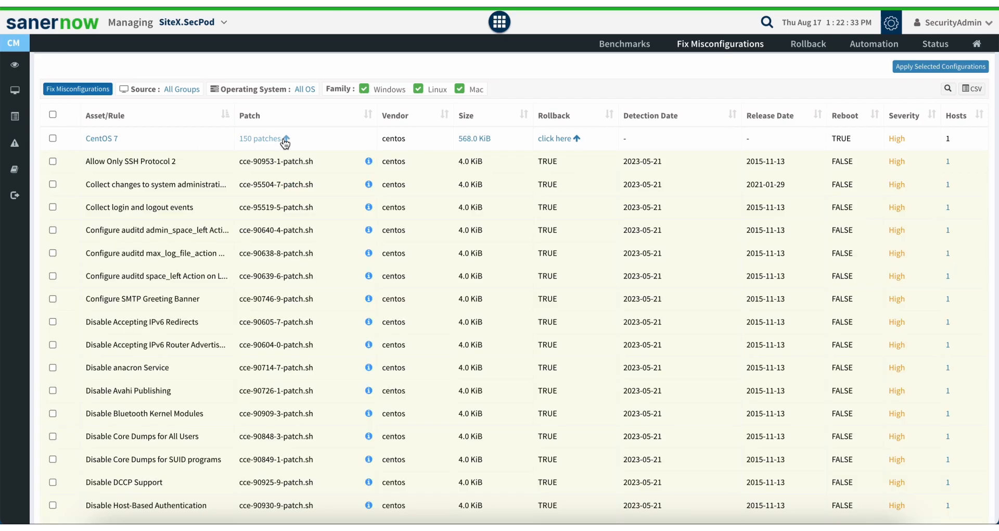
pyautogui.scroll(-3, 288, 363)
pyautogui.scroll(3, 286, 358)
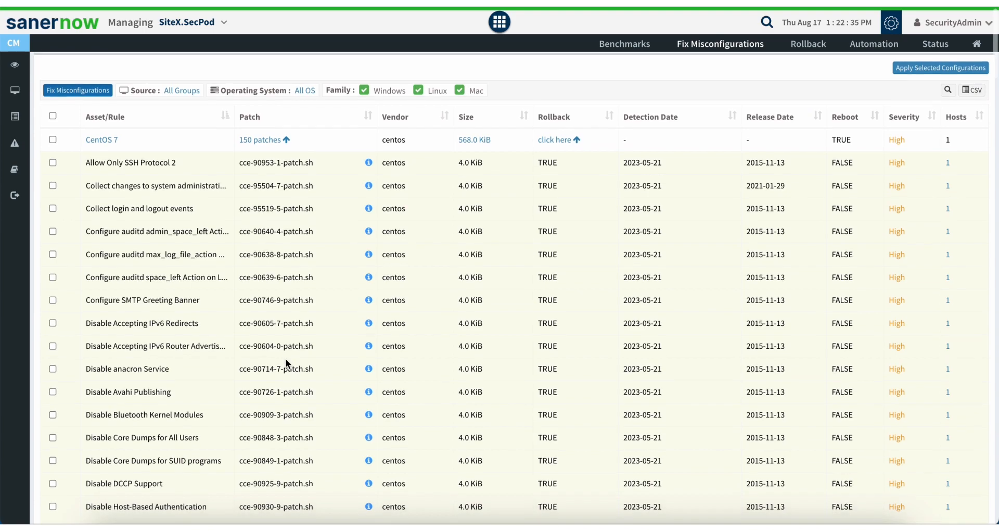
pyautogui.click(52, 162)
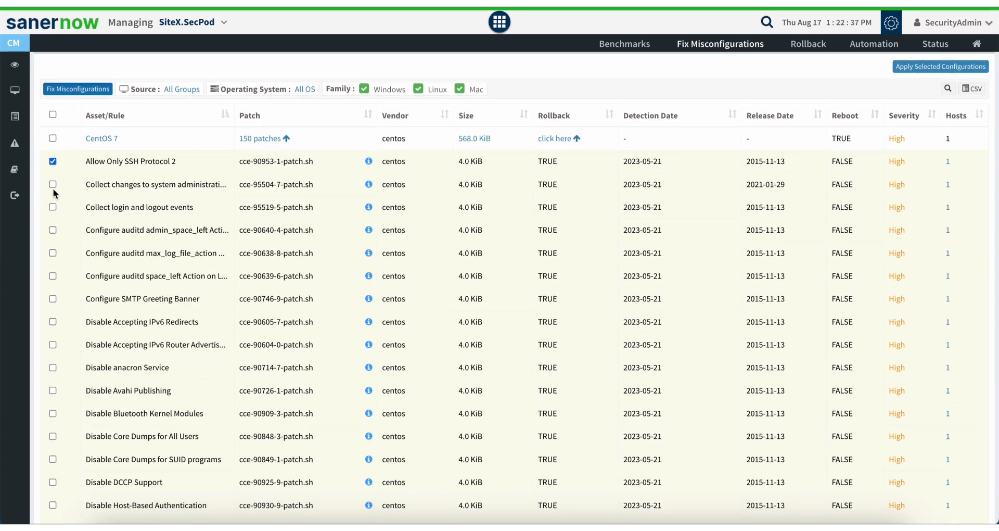
pyautogui.click(53, 185)
pyautogui.click(53, 208)
pyautogui.click(53, 230)
# - Draft a patching task for the selected configurations with all five task controls enabled, and discard it
pyautogui.click(936, 65)
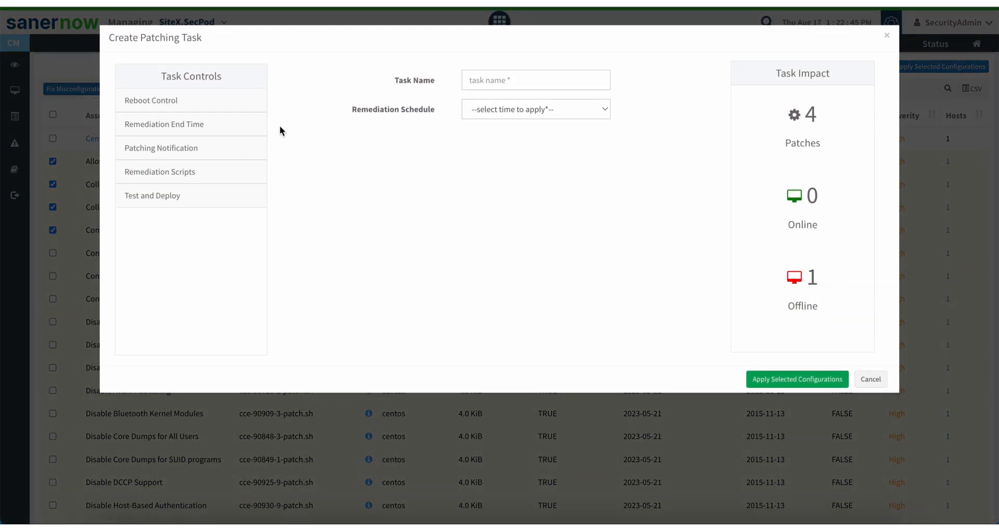
pyautogui.click(194, 103)
pyautogui.click(196, 127)
pyautogui.click(202, 145)
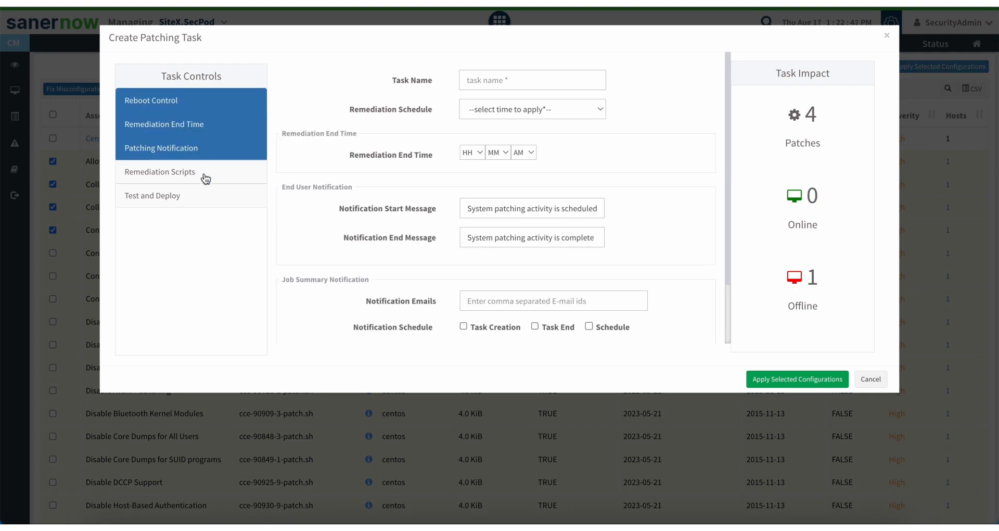
pyautogui.click(205, 178)
pyautogui.click(207, 195)
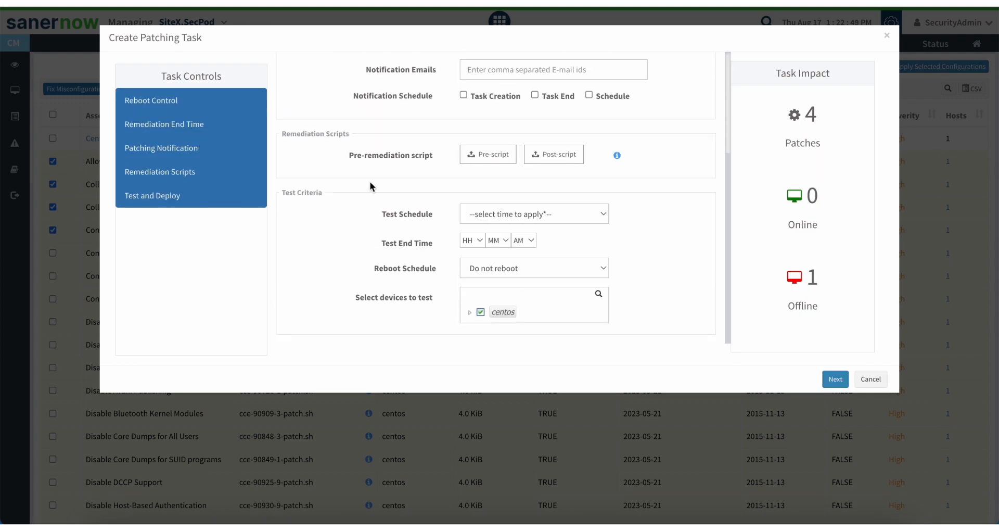
pyautogui.scroll(3, 370, 186)
pyautogui.click(875, 381)
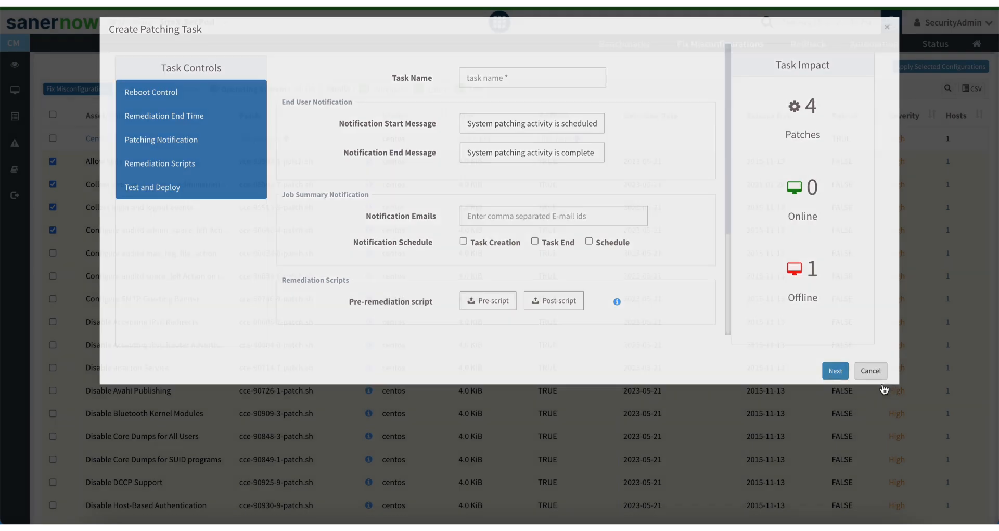
# - Draft a compliance automation rule covering all patch severities with a weekly schedule, and discard it
pyautogui.click(862, 50)
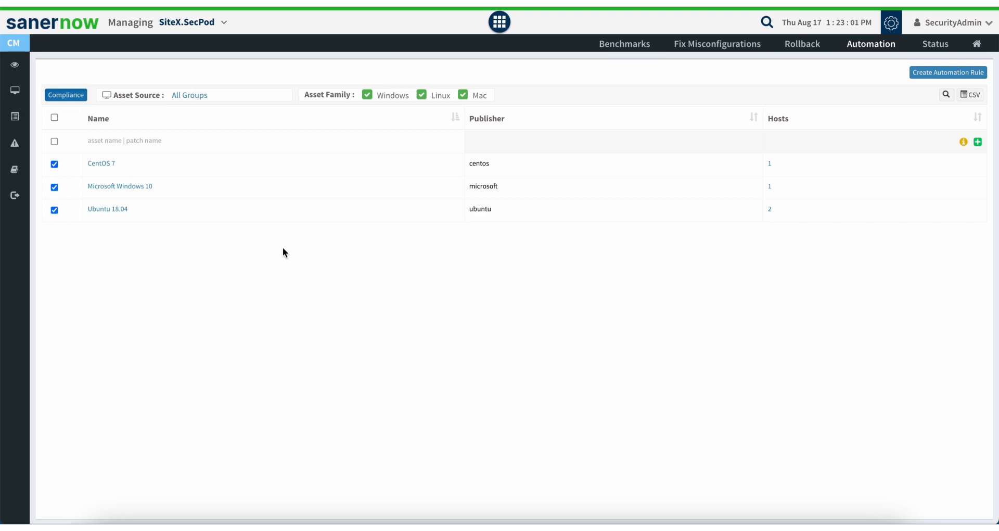
pyautogui.click(930, 73)
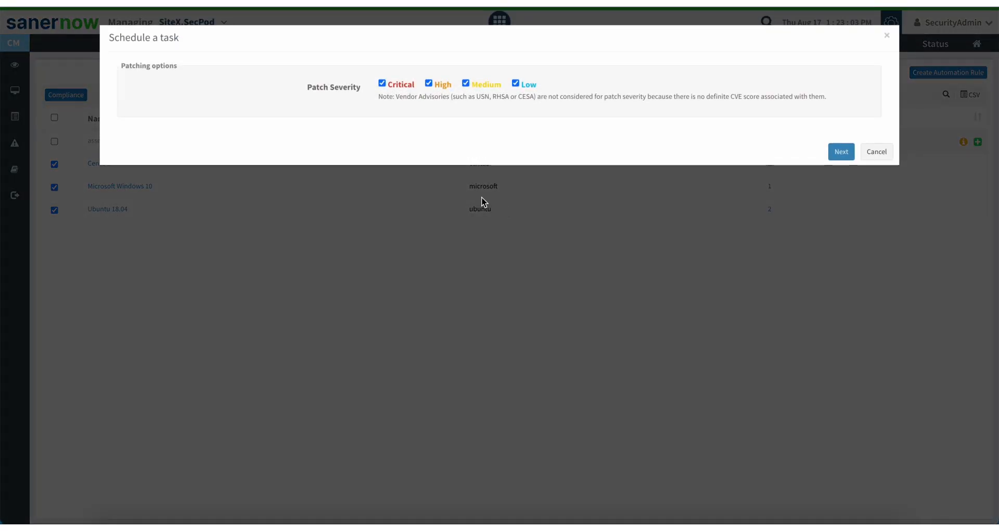
pyautogui.click(840, 152)
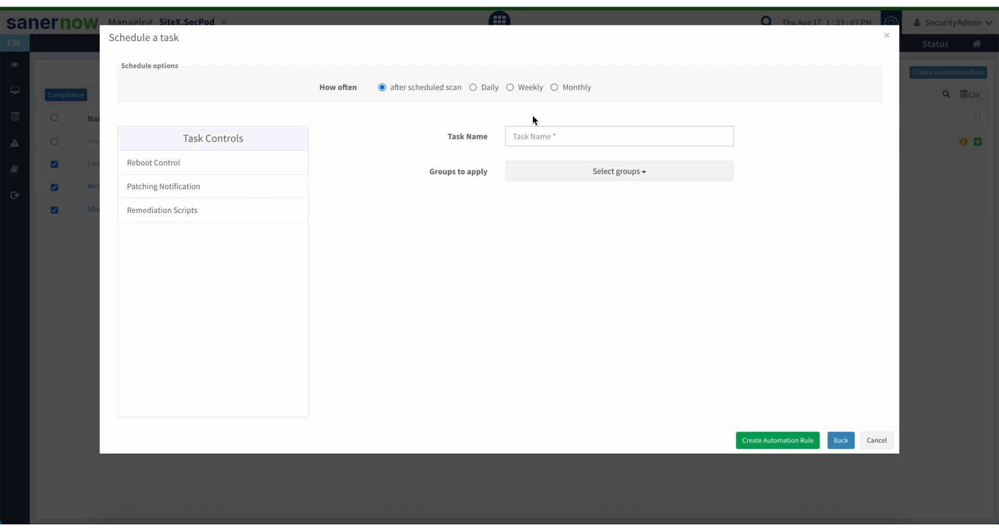
pyautogui.click(510, 87)
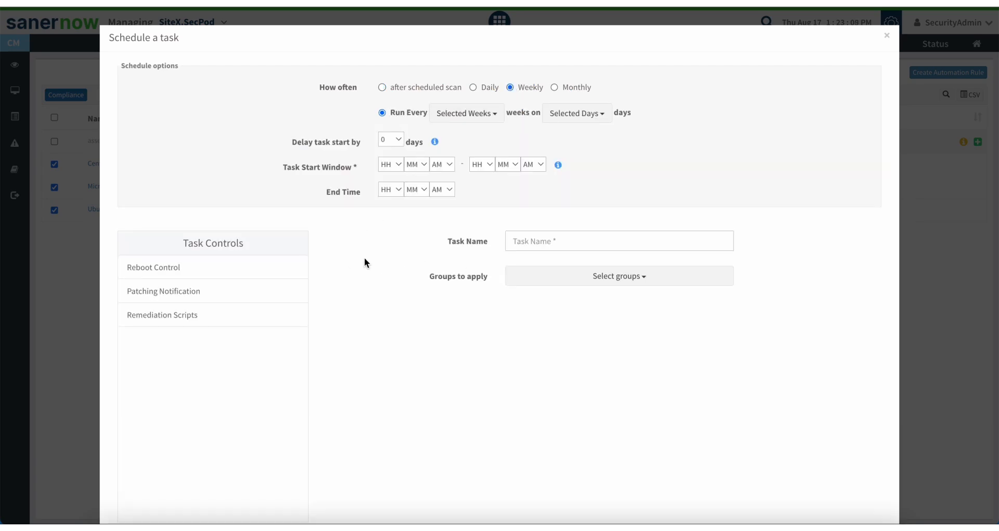
pyautogui.scroll(-1, 364, 262)
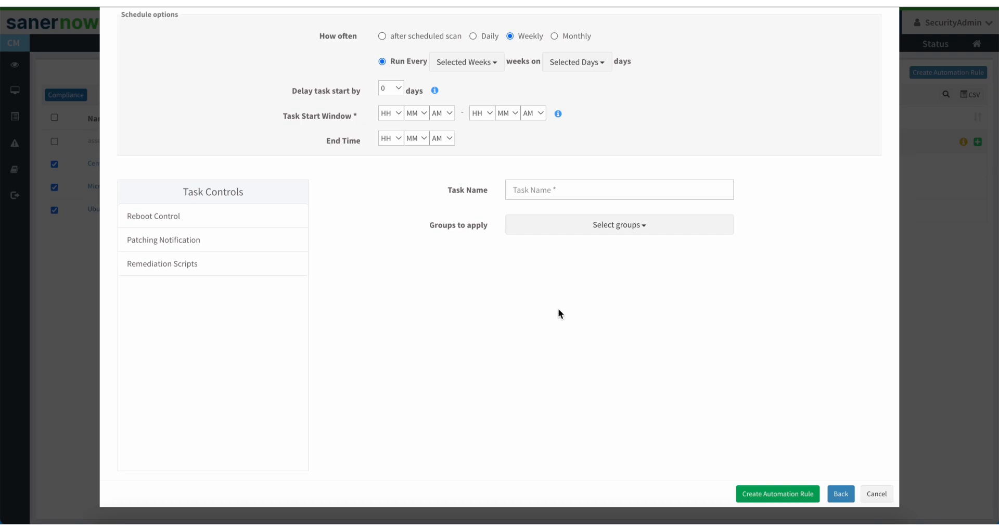
pyautogui.click(876, 493)
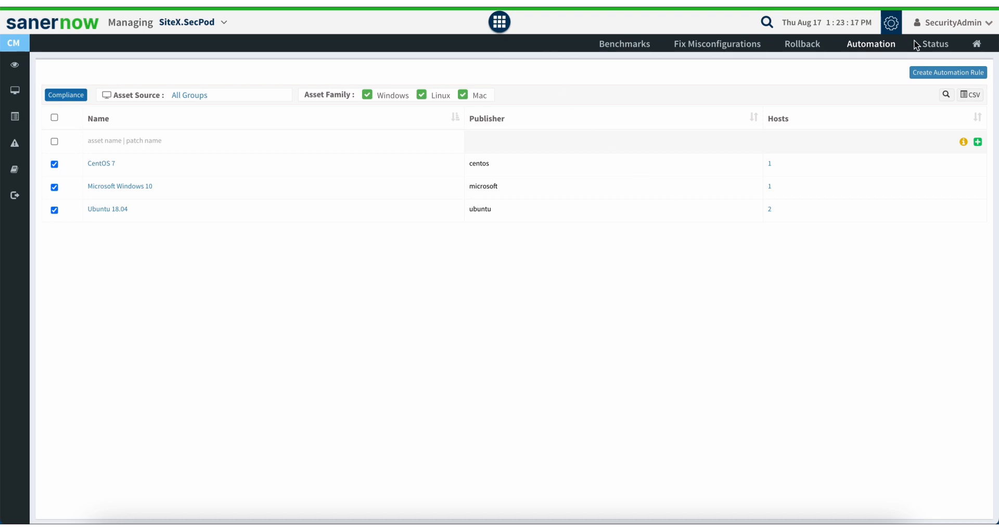
# - Return to the compliance dashboard and switch to the Risk Prioritization module
pyautogui.click(972, 48)
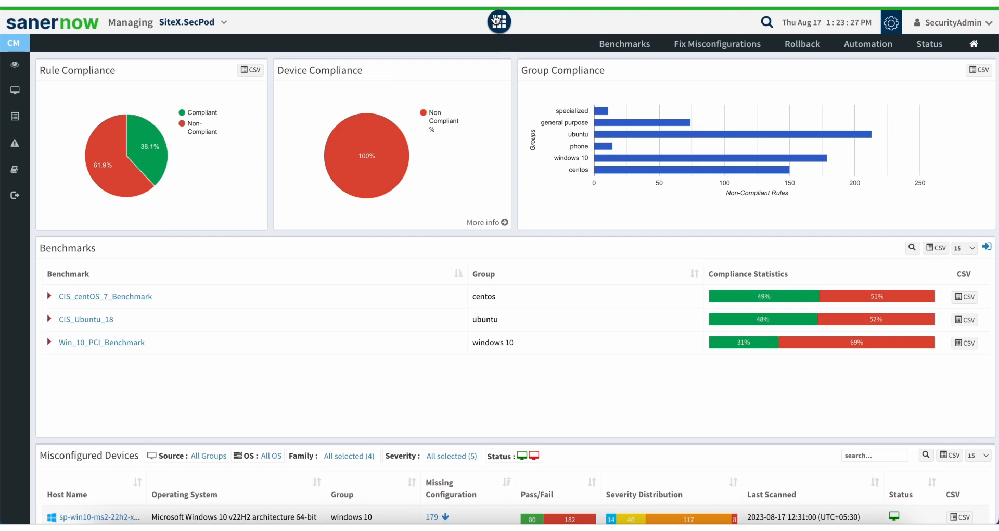
pyautogui.click(498, 21)
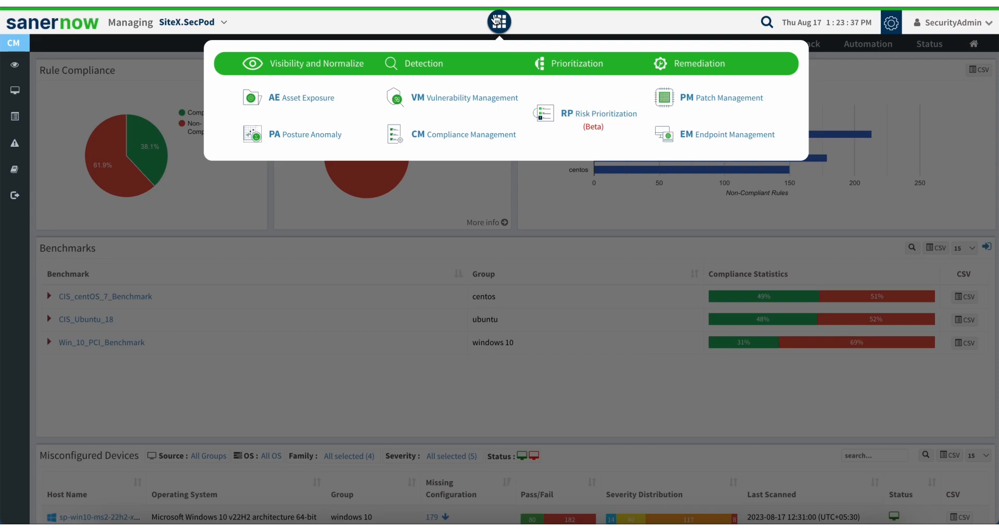
pyautogui.click(485, 234)
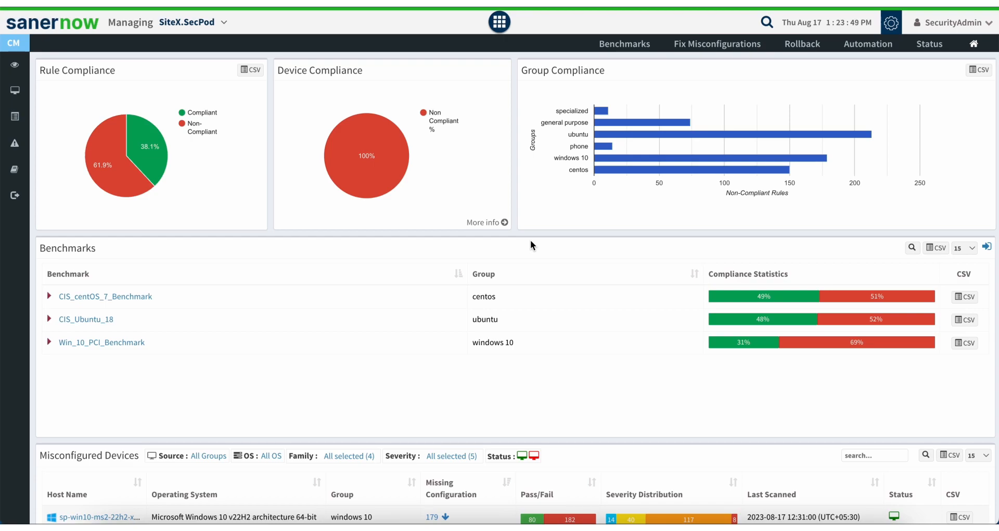
pyautogui.click(507, 32)
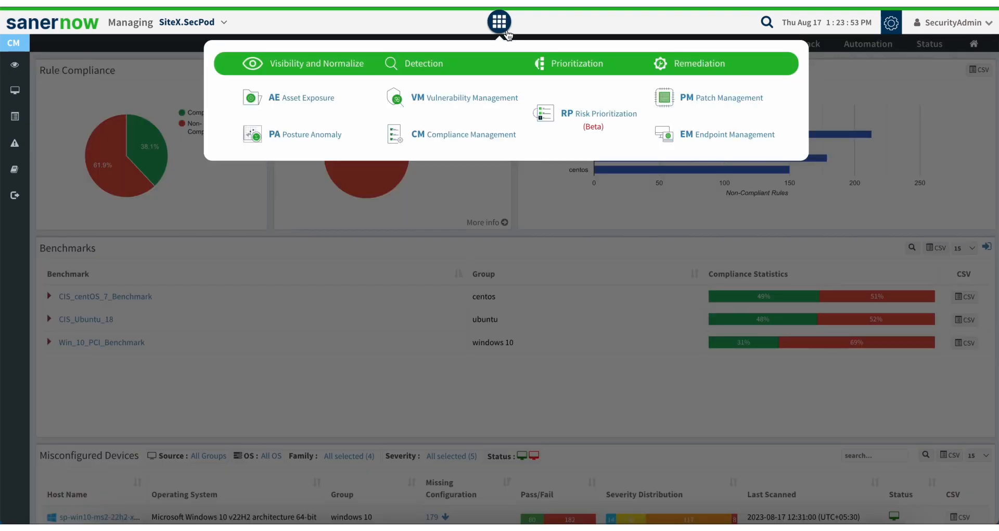
pyautogui.click(592, 121)
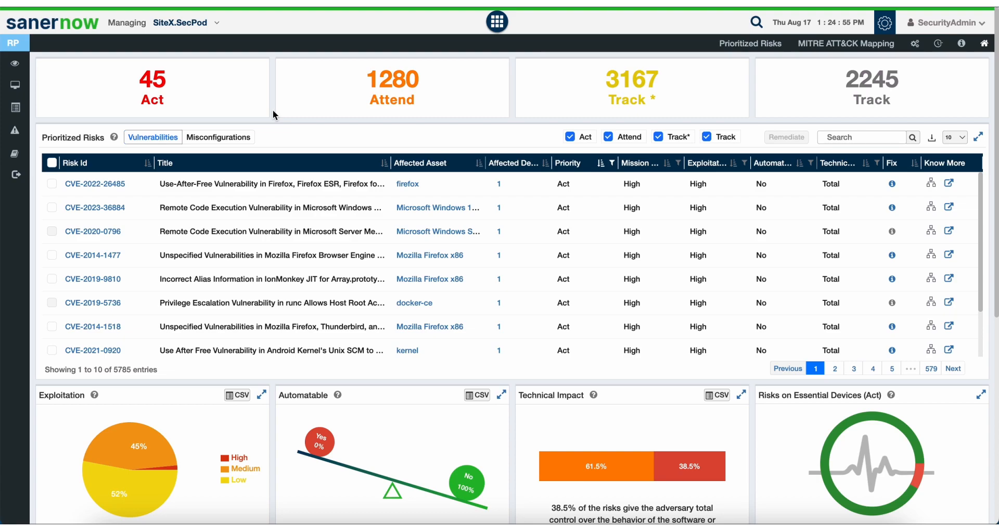
# - Read the descriptions of the Act, Attend and Track* risk categories
pyautogui.moveTo(121, 105)
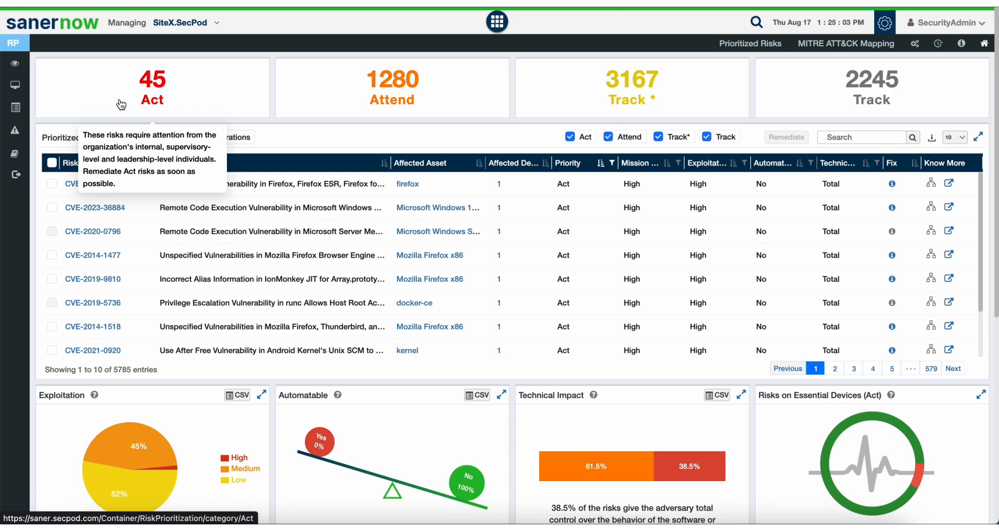
pyautogui.moveTo(281, 72)
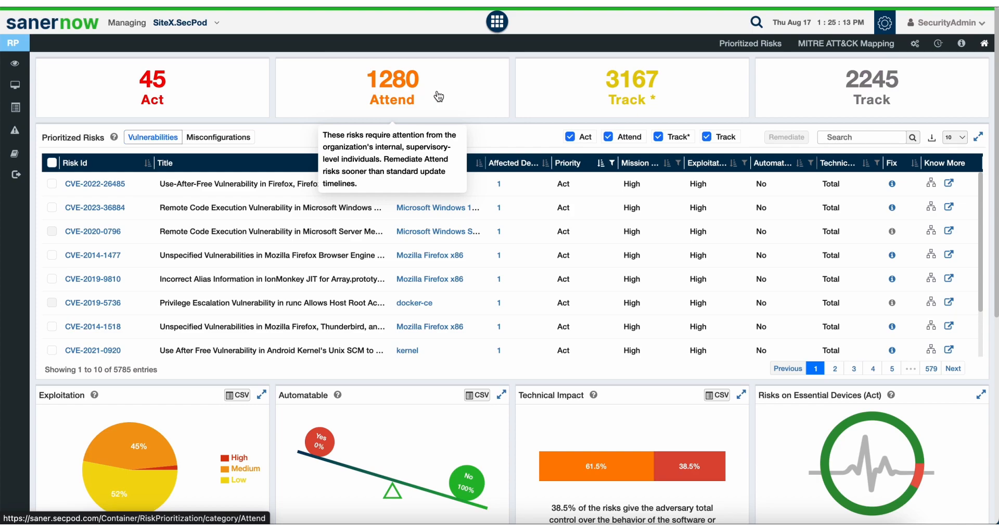
pyautogui.moveTo(608, 89)
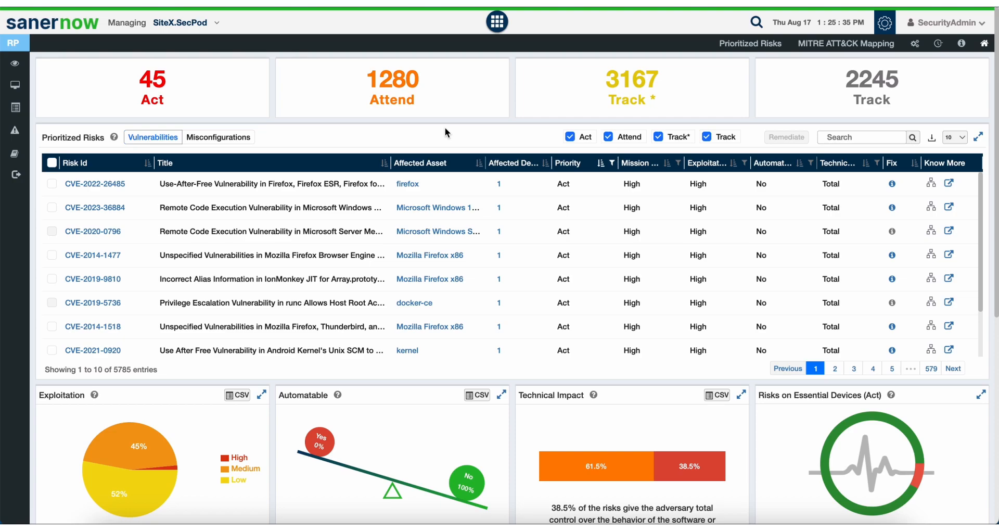
# - Examine the Risk Prioritization panels on exploitation, automatability, technical impact, mission prevalence, essential devices and critical software assets
pyautogui.scroll(-3, 444, 127)
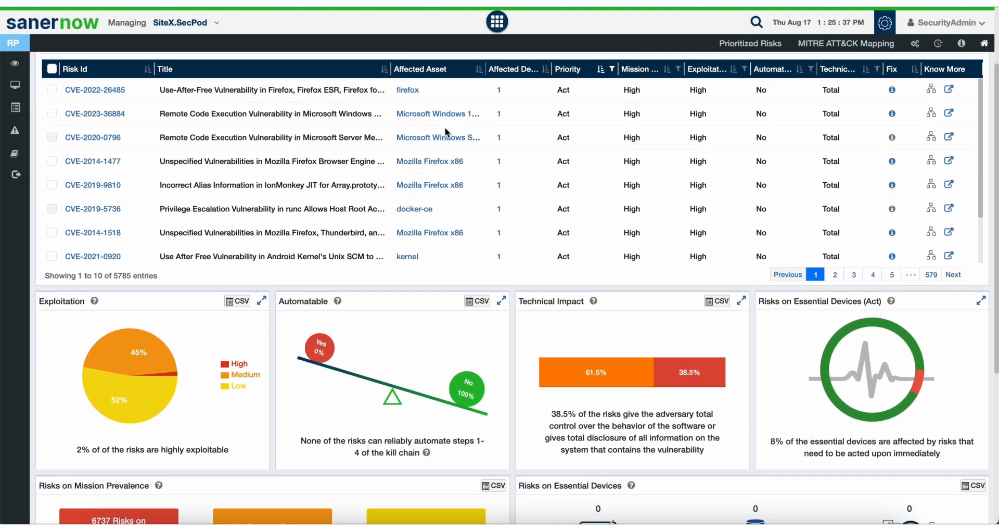
pyautogui.scroll(-2, 277, 296)
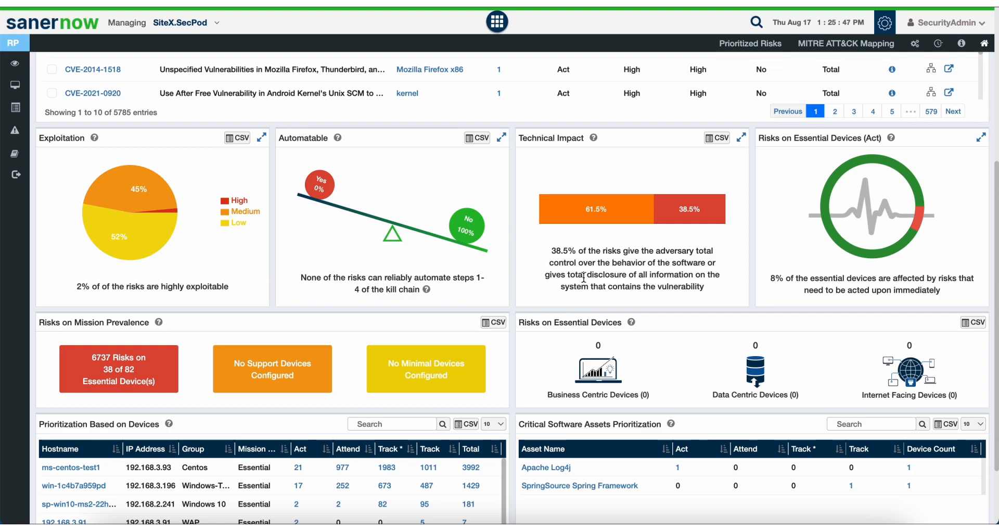
pyautogui.scroll(-2, 759, 258)
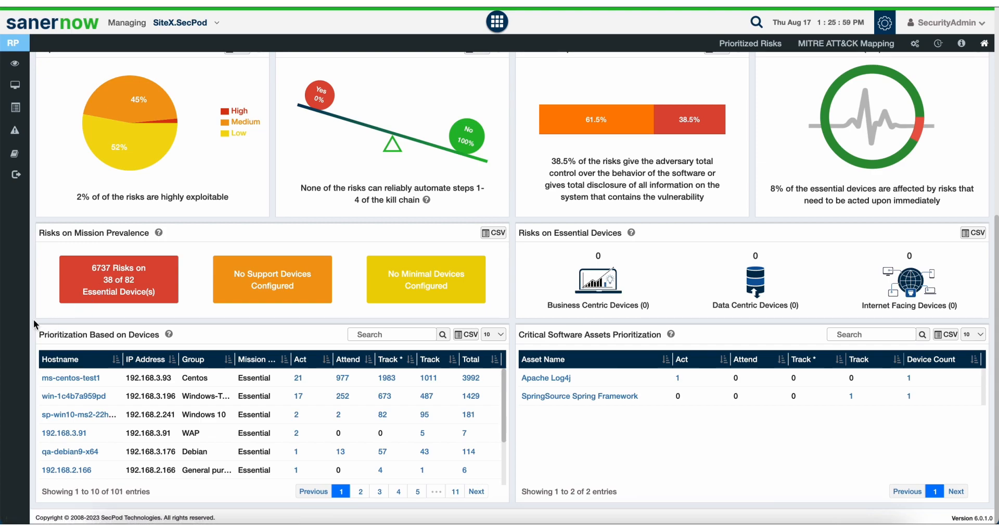
pyautogui.scroll(-2, 33, 321)
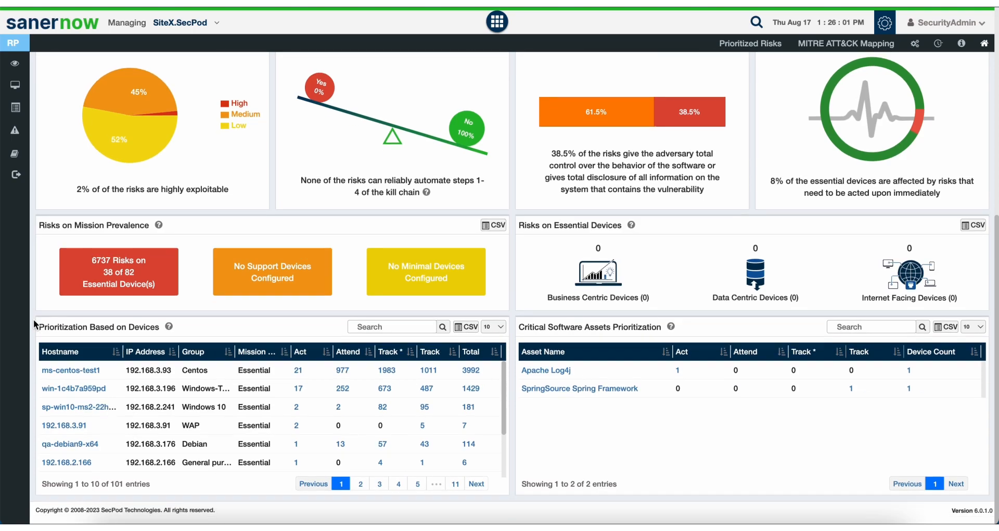
pyautogui.scroll(-3, 129, 418)
pyautogui.scroll(10, 129, 418)
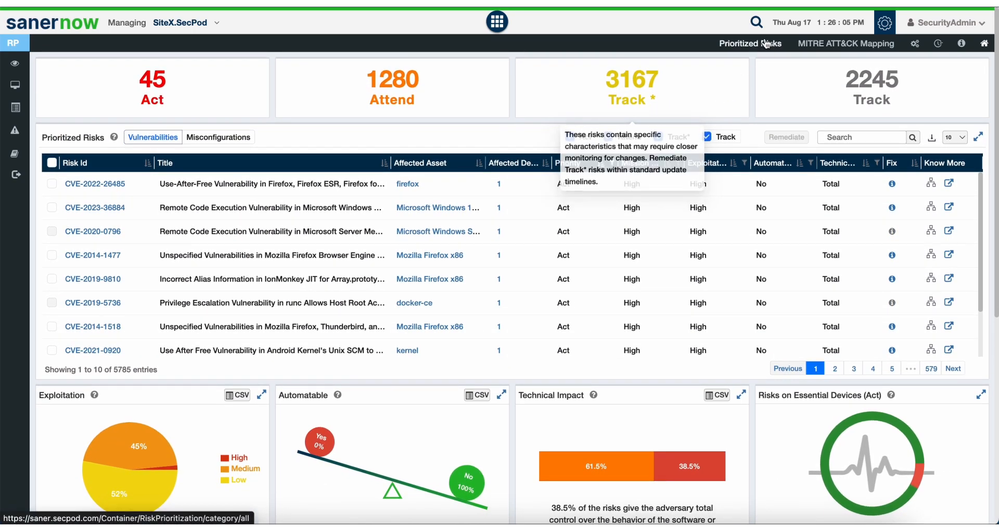
# - Open the full Prioritized Risks list and limit the vulnerabilities to the Act category, excluding Attend, Track* and Track
pyautogui.click(766, 43)
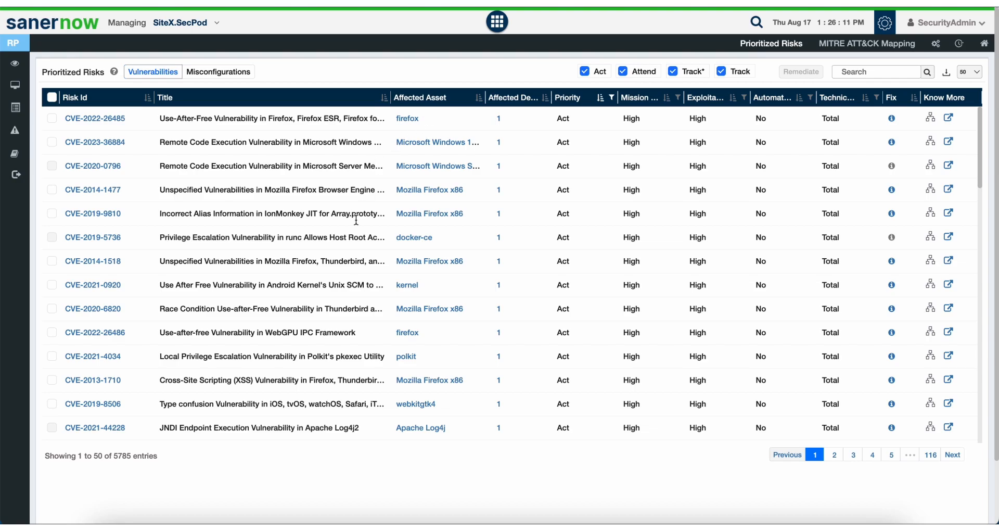
pyautogui.scroll(-15, 357, 292)
pyautogui.scroll(15, 357, 292)
pyautogui.click(623, 71)
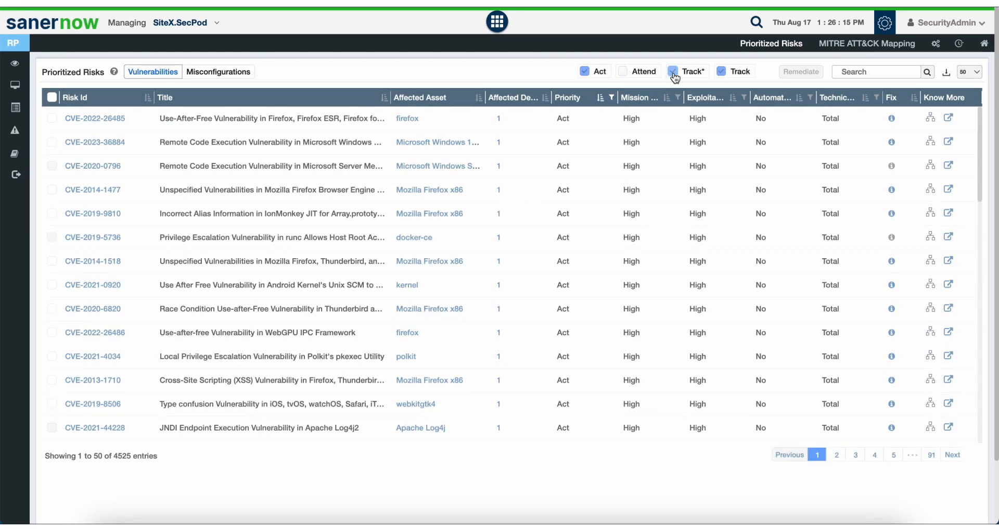
pyautogui.click(673, 71)
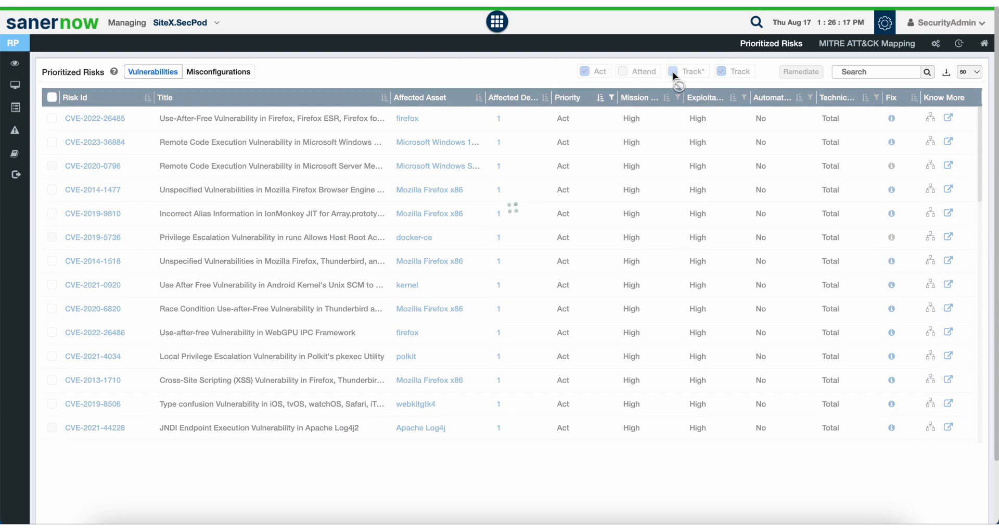
pyautogui.click(722, 73)
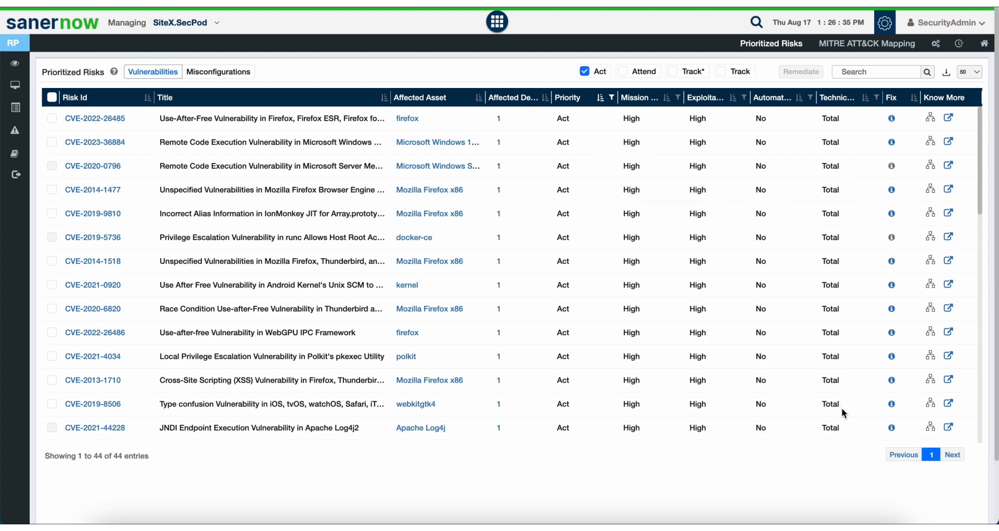
pyautogui.scroll(-15, 841, 407)
pyautogui.scroll(15, 842, 408)
# - Open the MITRE ATT&CK Framework Mapping and examine how the listed risks map to tactics, techniques and mitigations
pyautogui.click(869, 48)
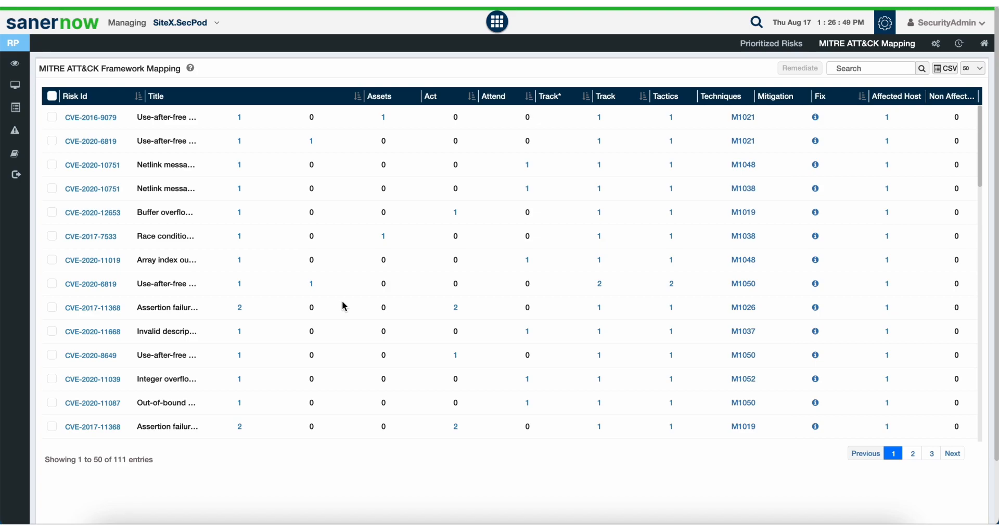
pyautogui.scroll(-15, 342, 302)
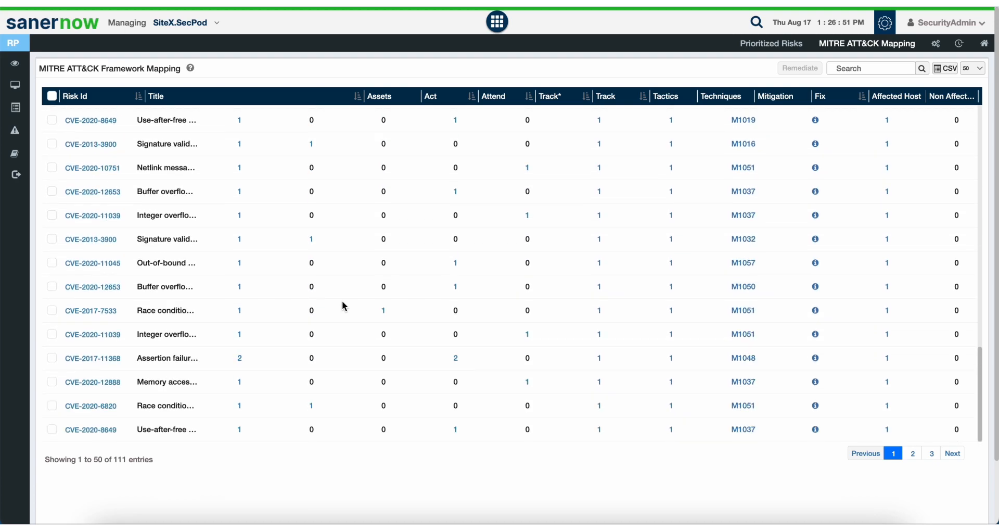
pyautogui.scroll(10, 342, 301)
pyautogui.scroll(2, 343, 306)
pyautogui.scroll(-15, 342, 301)
pyautogui.scroll(3, 373, 480)
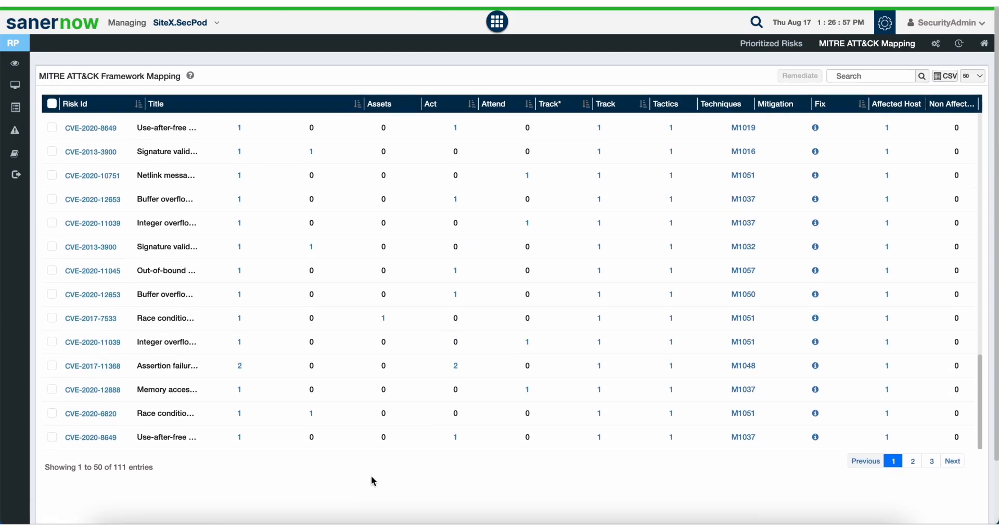
pyautogui.scroll(2, 542, 222)
pyautogui.scroll(10, 543, 224)
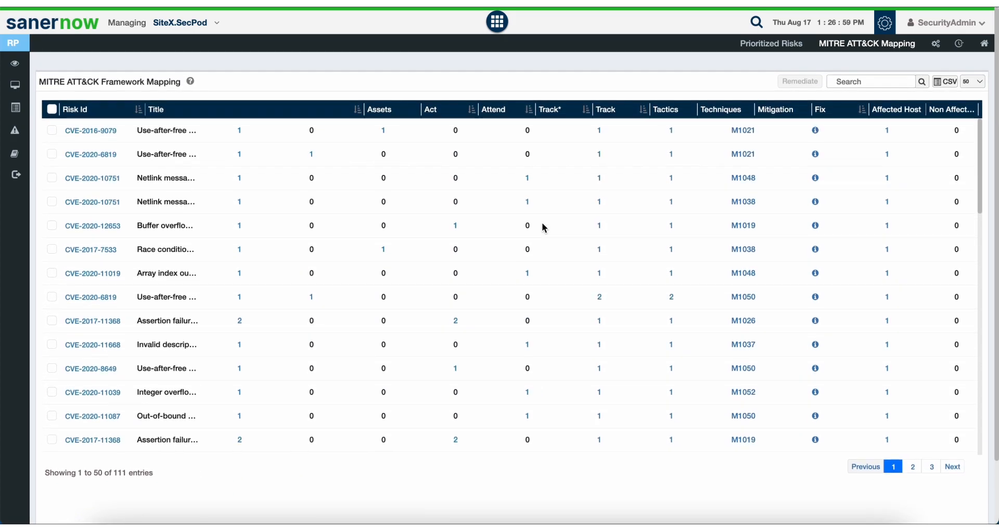
# - Open the Risk Prioritization configuration and examine the critical devices and critical software assets questions
pyautogui.click(937, 46)
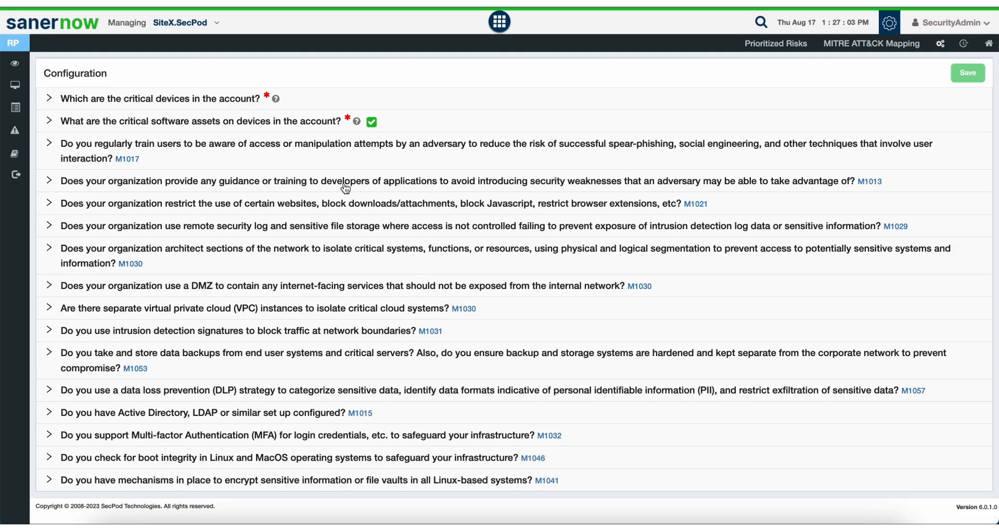
pyautogui.click(49, 100)
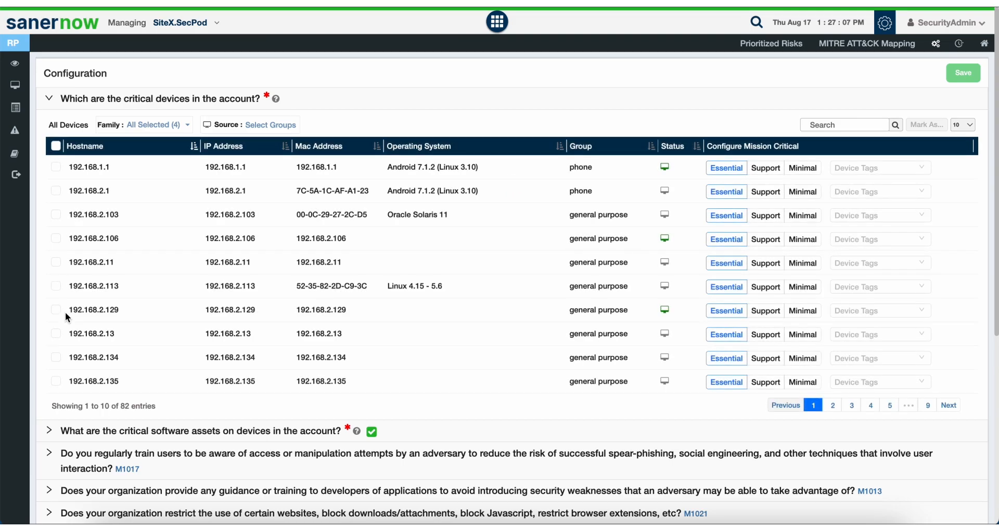
pyautogui.scroll(-4, 191, 286)
pyautogui.scroll(5, 190, 285)
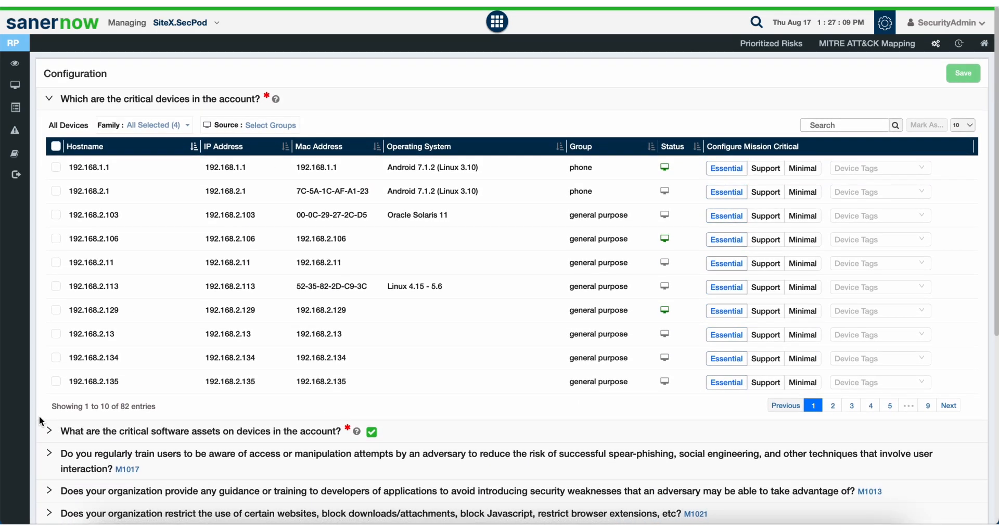
pyautogui.click(50, 430)
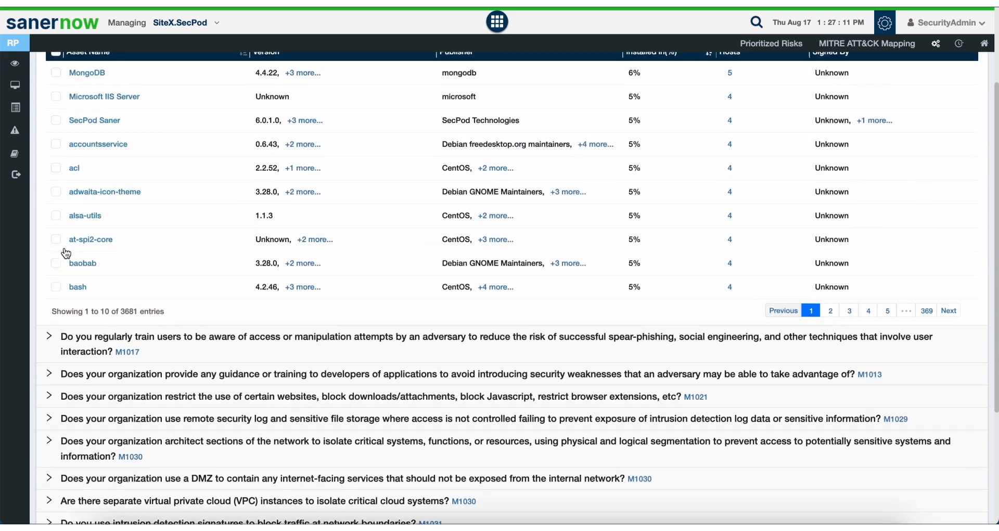
# - Review the yes/no configuration questions on user training, developer guidance, website restrictions, log storage, network segmentation, DMZ, VPC and intrusion detection
pyautogui.click(49, 392)
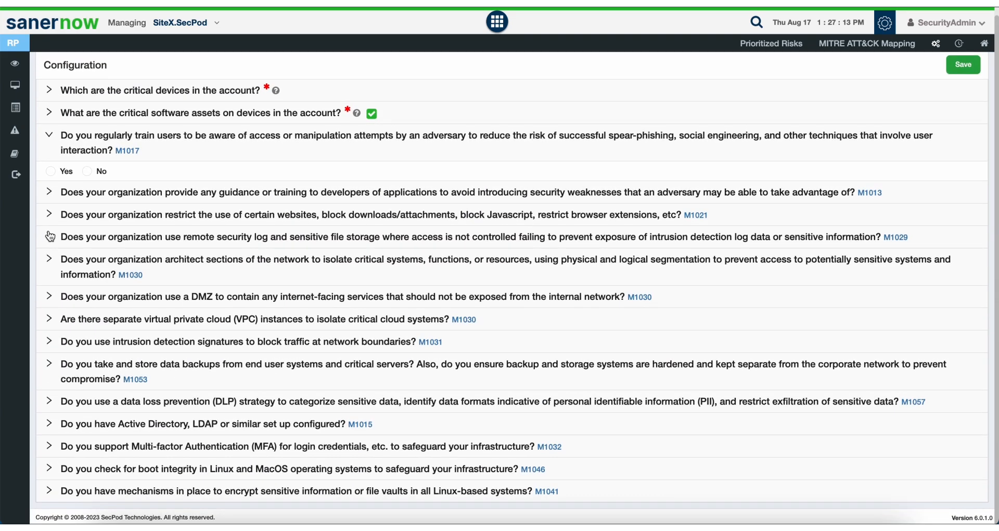
pyautogui.click(50, 202)
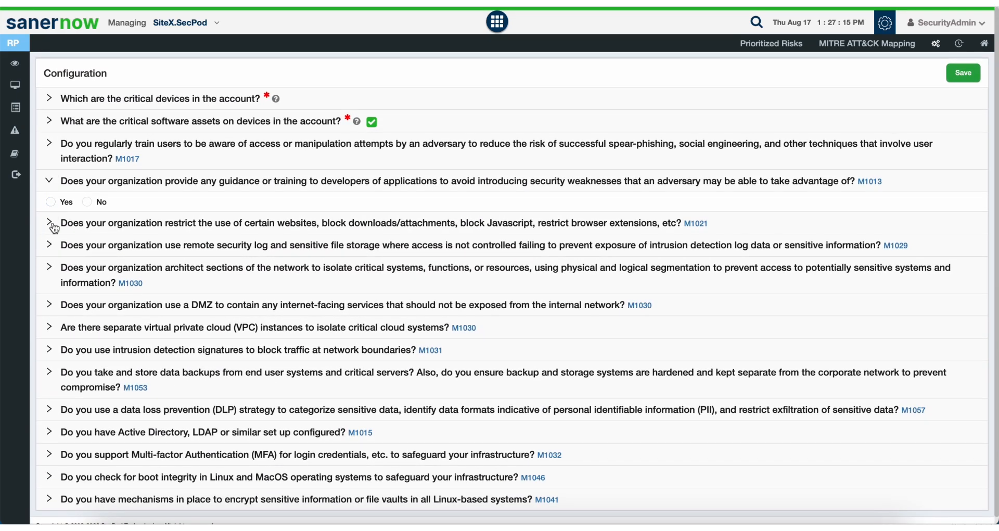
pyautogui.click(51, 220)
pyautogui.click(50, 245)
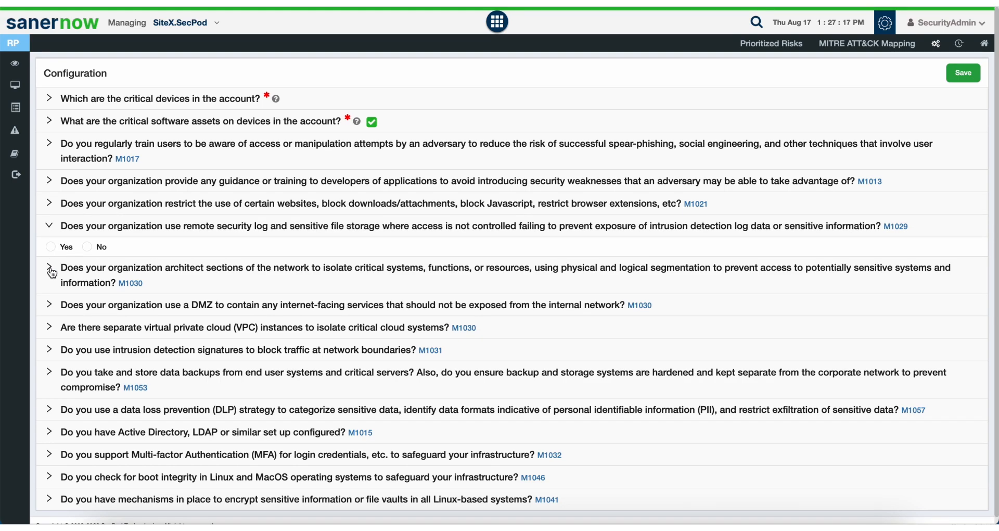
pyautogui.click(50, 268)
pyautogui.click(50, 304)
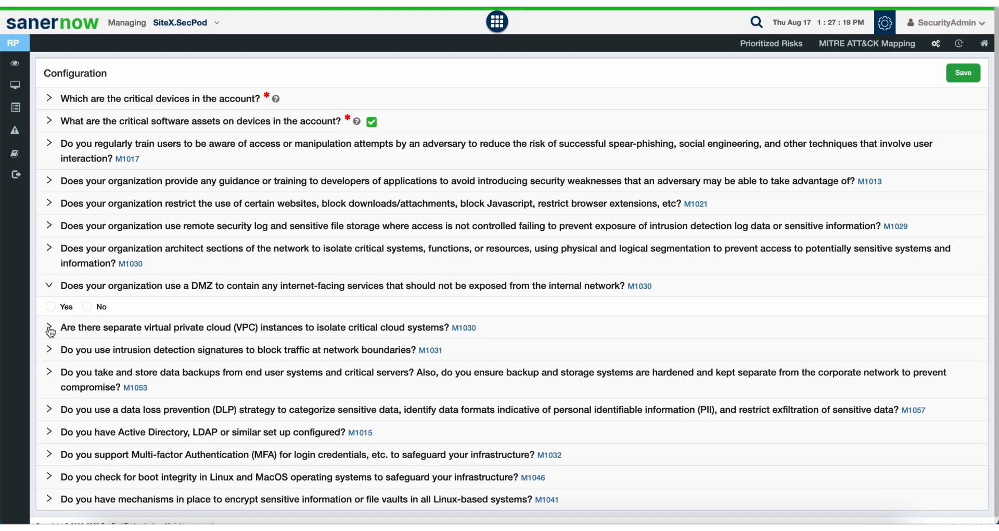
pyautogui.click(50, 328)
pyautogui.click(51, 347)
pyautogui.click(501, 261)
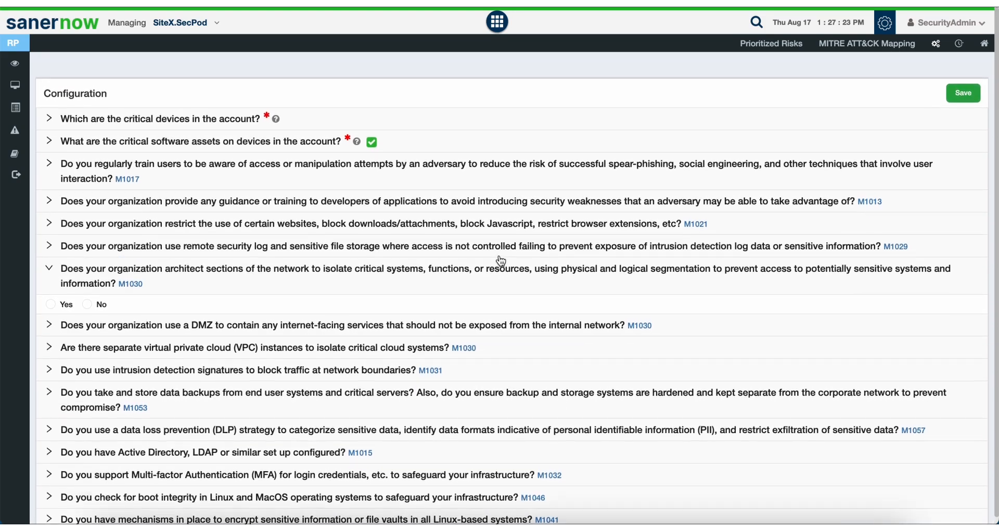
# - Switch to the Patch Management module
pyautogui.click(497, 22)
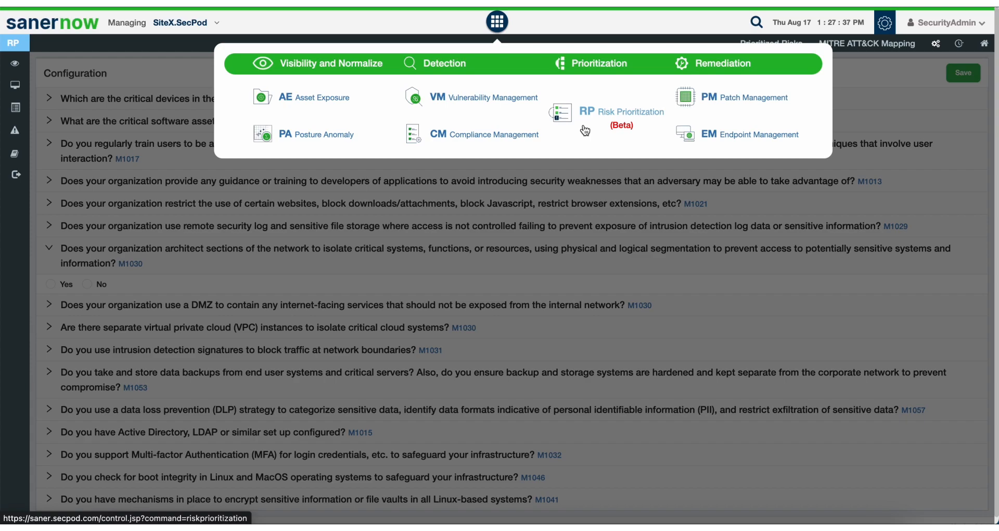
pyautogui.click(718, 107)
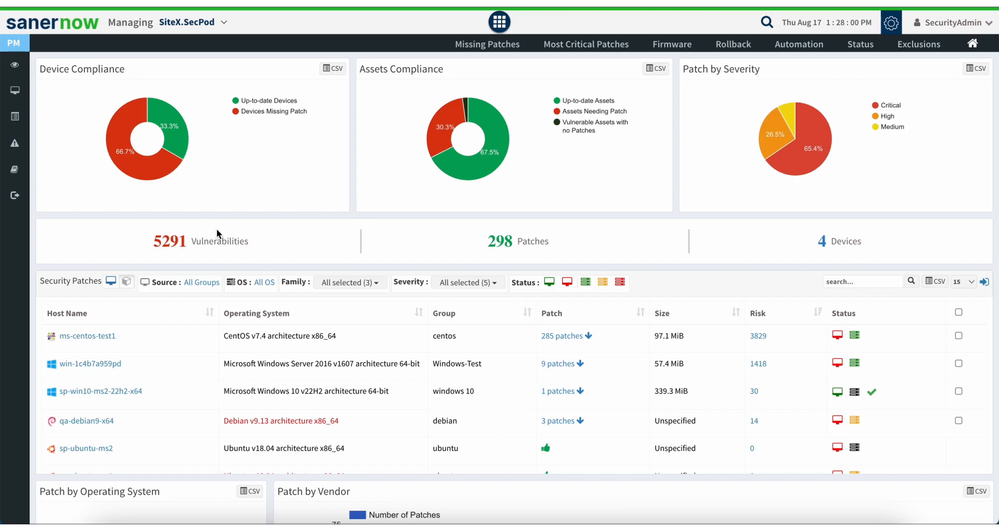
pyautogui.tripleClick(148, 243)
pyautogui.click(306, 226)
pyautogui.click(499, 22)
pyautogui.click(354, 208)
# - Examine the Patch Management dashboard's security patches, vendor, aging, patching impact, installed patches and job status panels
pyautogui.scroll(-4, 402, 230)
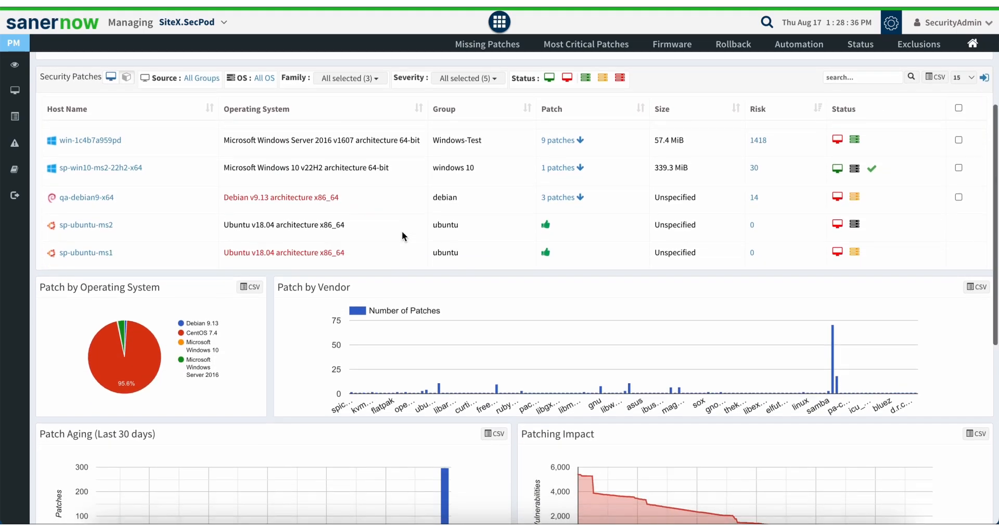
pyautogui.scroll(-6, 402, 230)
pyautogui.scroll(-1, 542, 249)
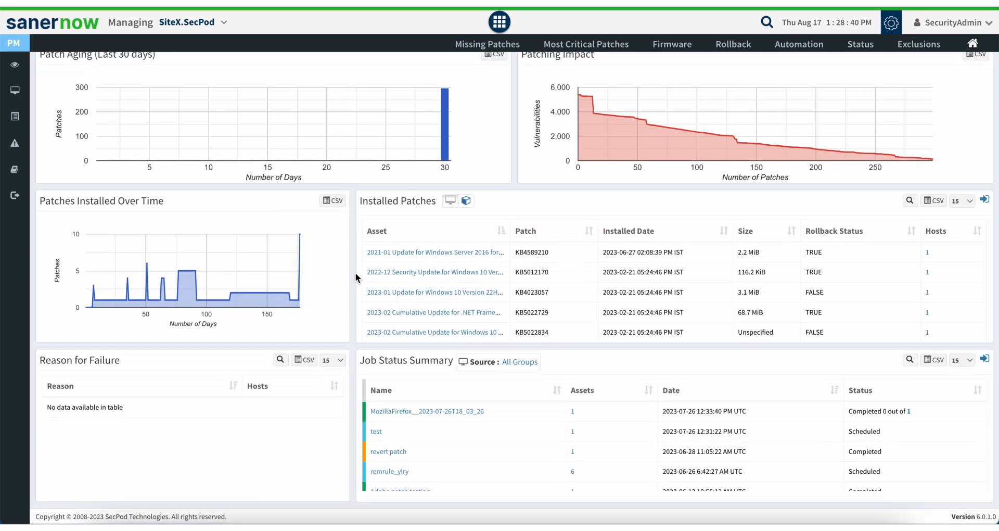
pyautogui.scroll(1, 356, 274)
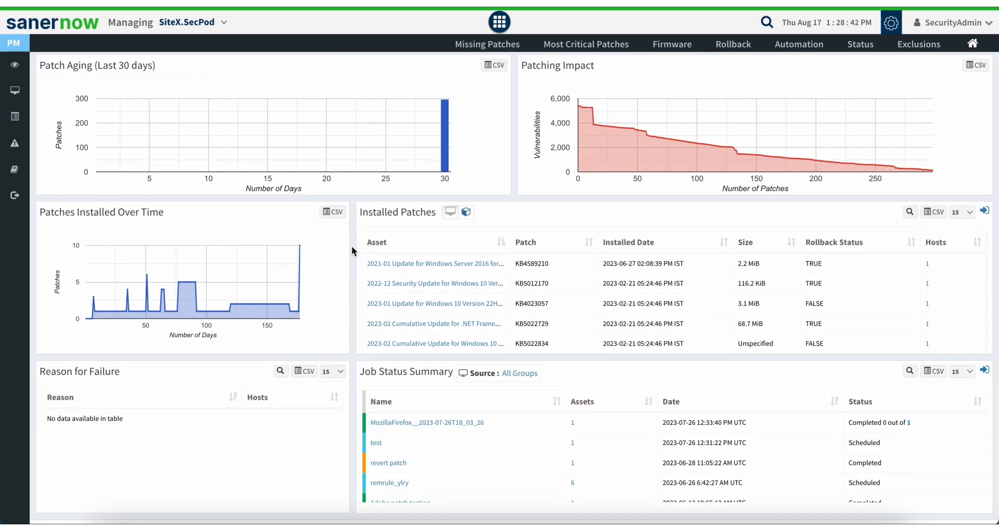
pyautogui.scroll(12, 352, 251)
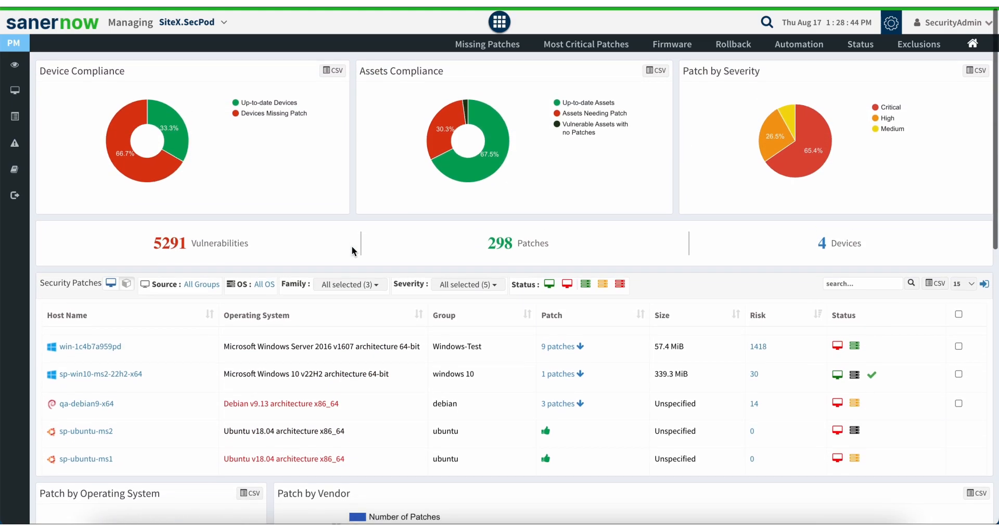
pyautogui.scroll(-12, 358, 242)
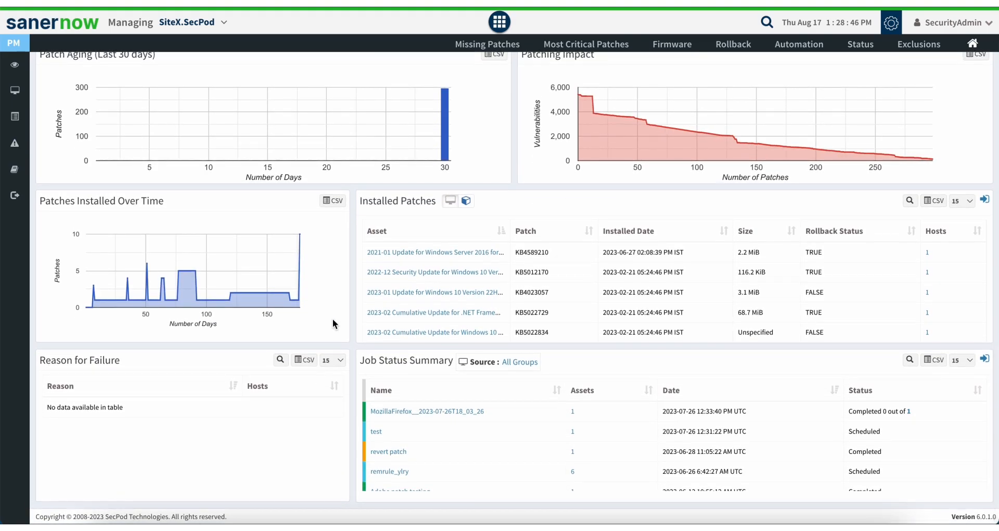
pyautogui.scroll(12, 363, 266)
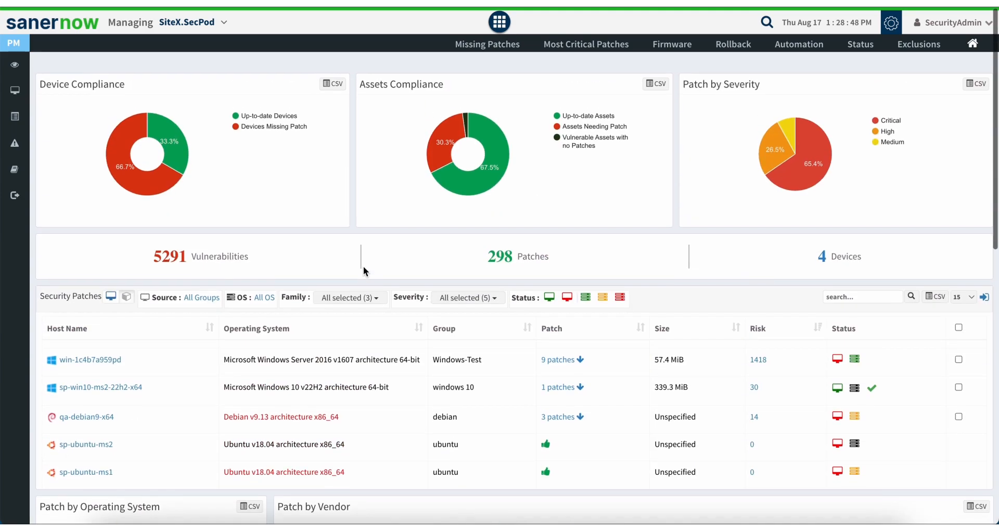
# - Open the missing patches list, review the non-security patches and return to the security patches
pyautogui.click(483, 45)
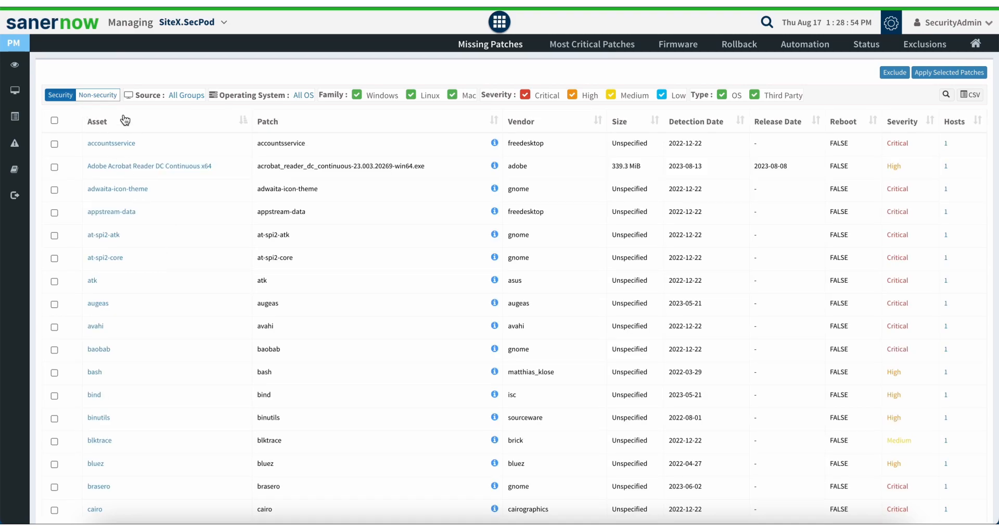
pyautogui.click(102, 96)
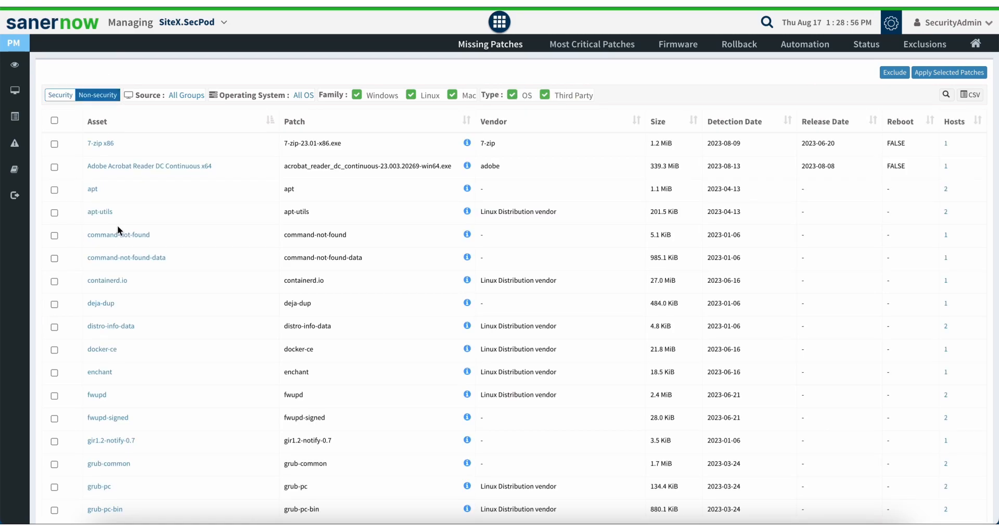
pyautogui.scroll(-10, 147, 332)
pyautogui.scroll(12, 148, 329)
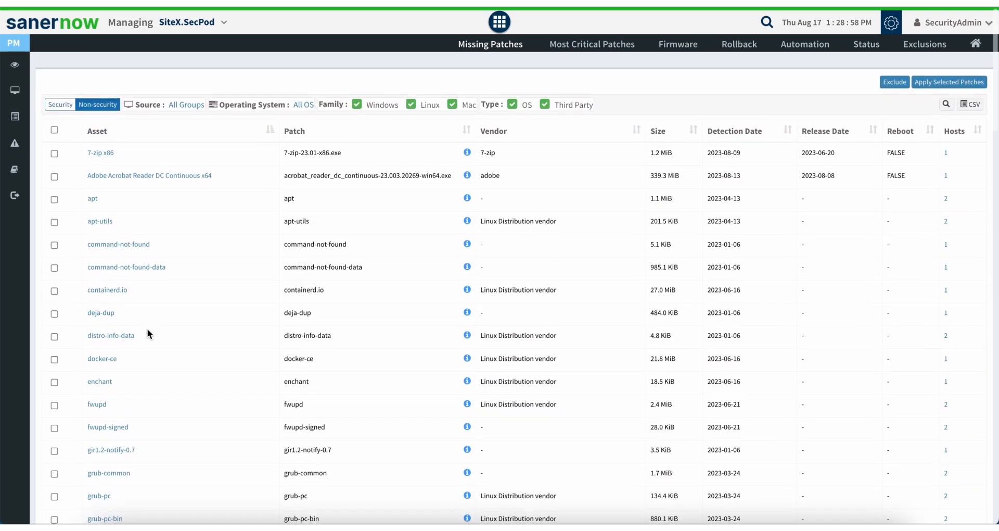
pyautogui.click(59, 99)
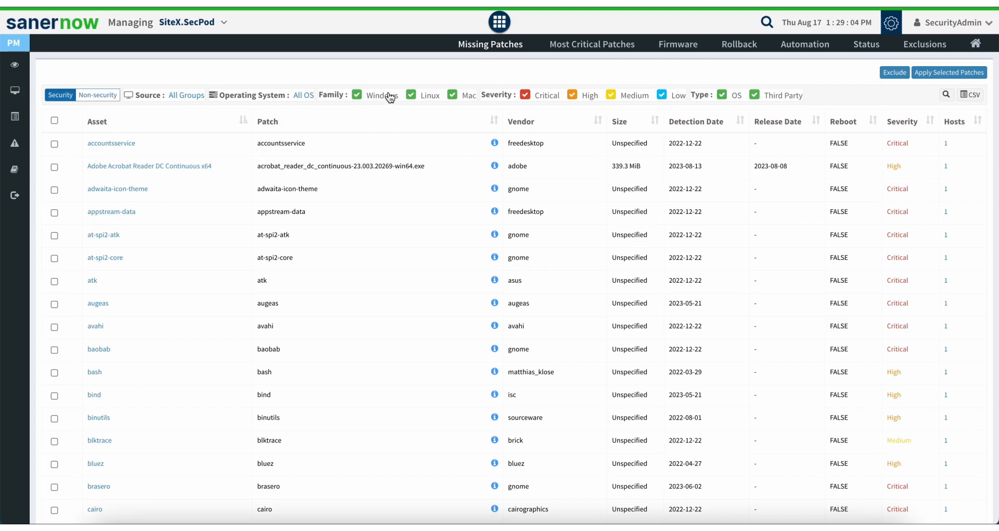
# - Filter the missing security patches to the Windows family and Critical severity only
pyautogui.click(411, 95)
pyautogui.click(451, 97)
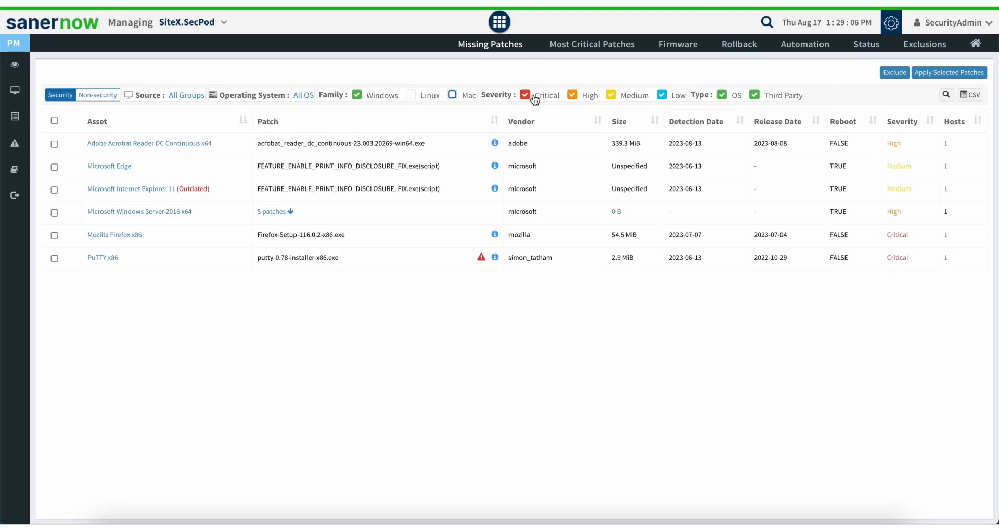
pyautogui.click(572, 95)
pyautogui.click(615, 99)
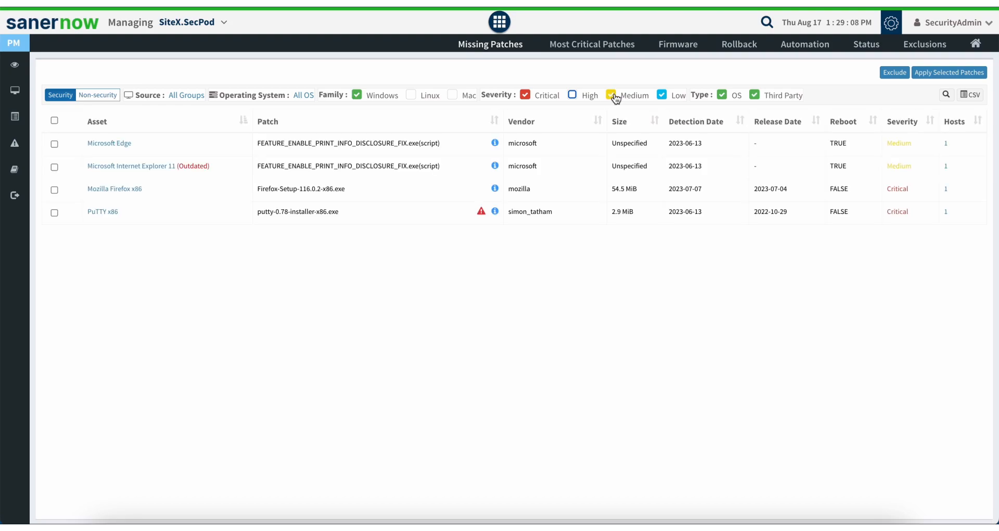
pyautogui.click(663, 96)
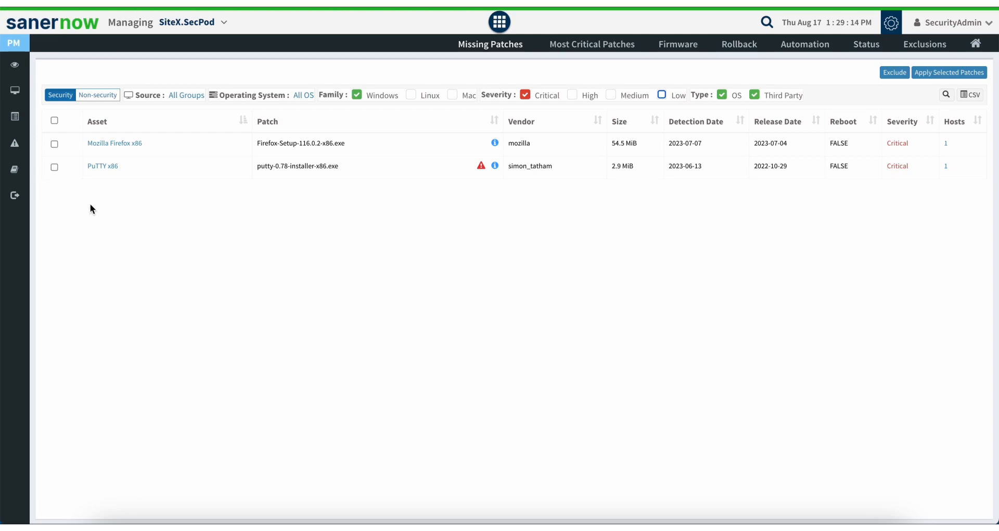
# - Select the Mozilla Firefox x86 and PuTTY x86 patches and limit the source to the windows 10 device group
pyautogui.click(54, 144)
pyautogui.click(187, 97)
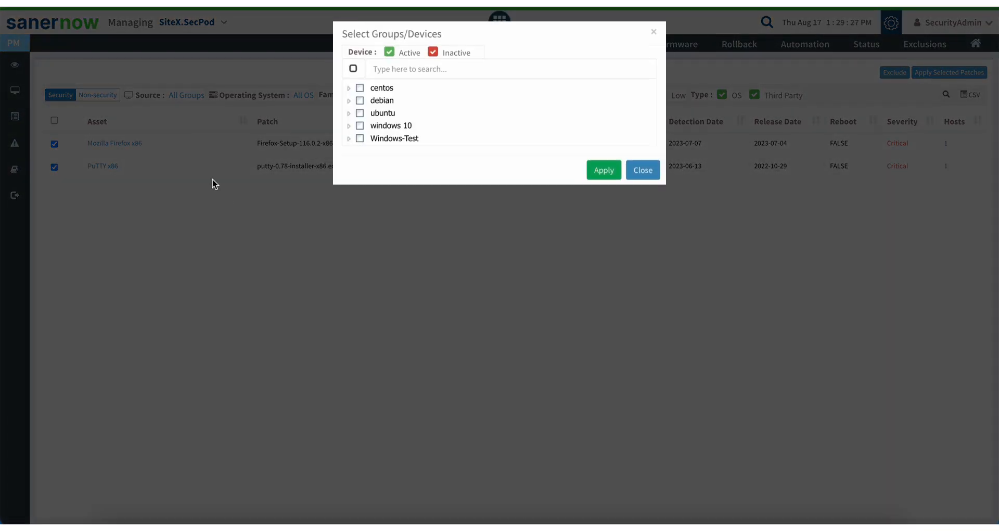
pyautogui.click(360, 129)
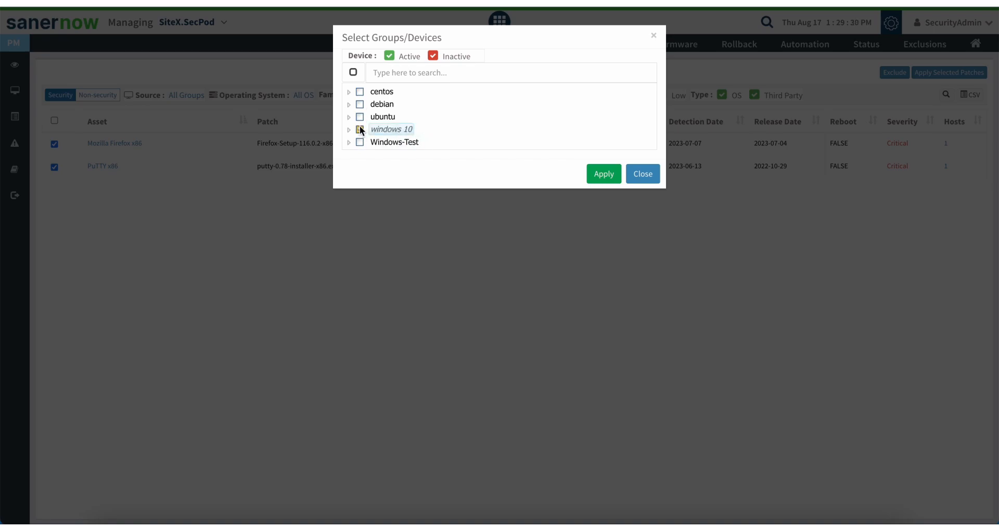
pyautogui.click(608, 175)
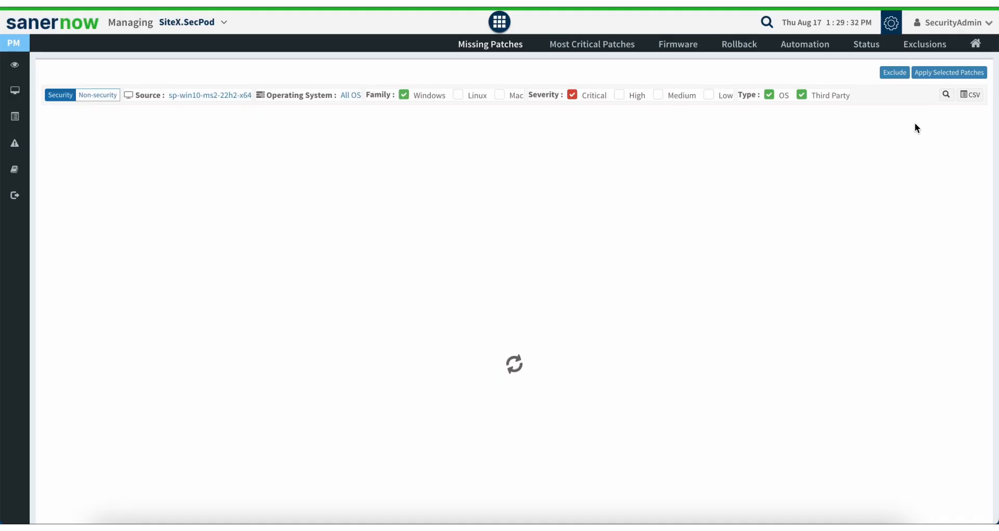
# - Add the Windows-Test, debian and ubuntu groups to the missing patches source and apply the selection
pyautogui.click(200, 97)
pyautogui.click(359, 142)
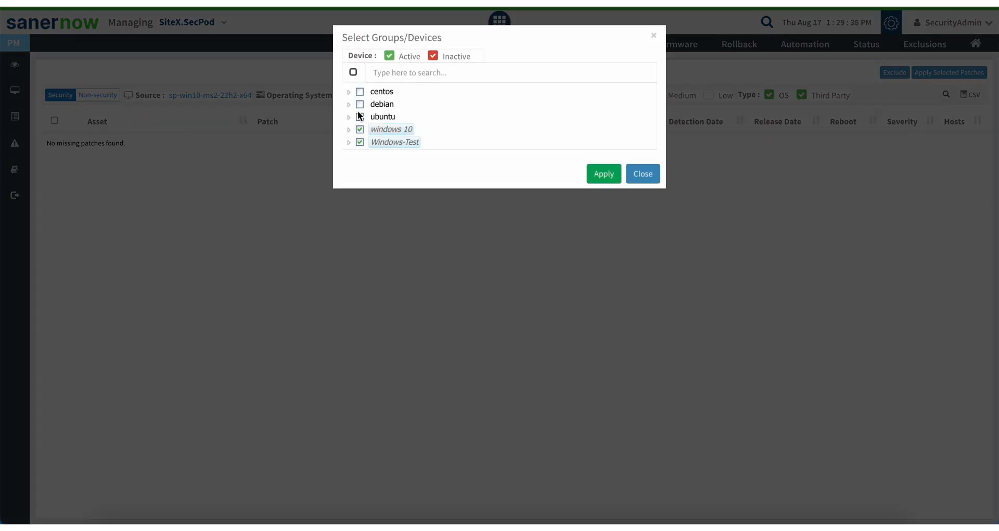
pyautogui.click(359, 103)
pyautogui.click(360, 116)
pyautogui.click(604, 174)
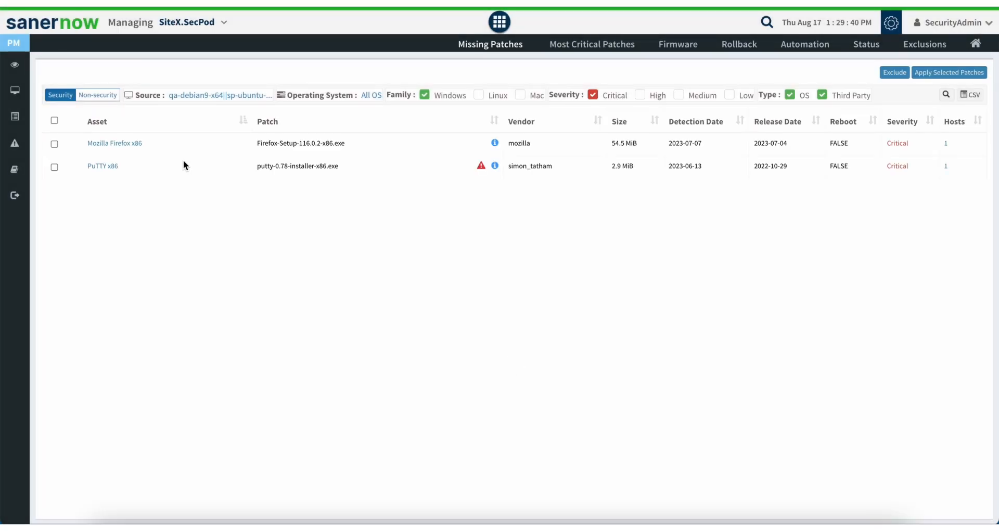
# - Select the Mozilla Firefox x86 and PuTTY x86 patches and start a patching task for them
pyautogui.click(55, 144)
pyautogui.click(54, 167)
pyautogui.click(949, 72)
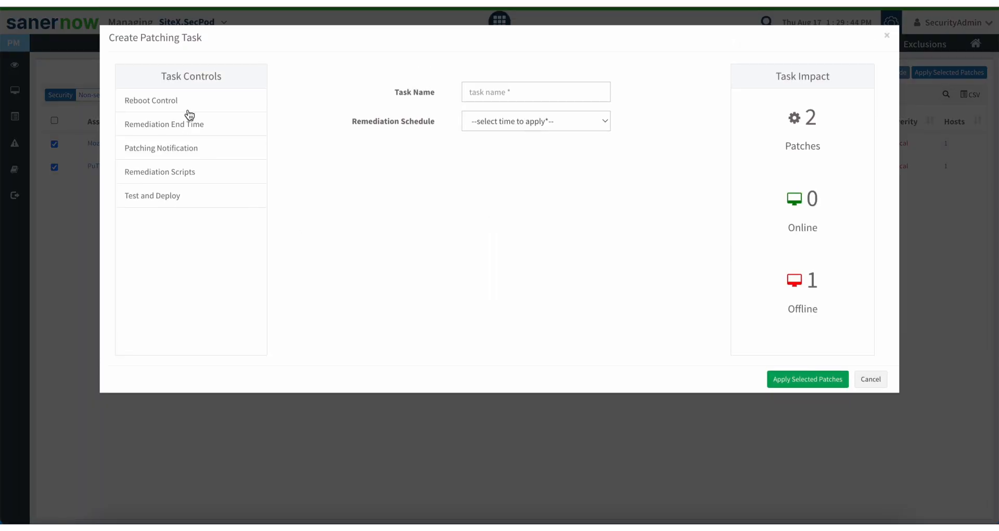
# - Show the reboot control for the patching task and review the remediation schedule and reboot schedule options
pyautogui.click(173, 102)
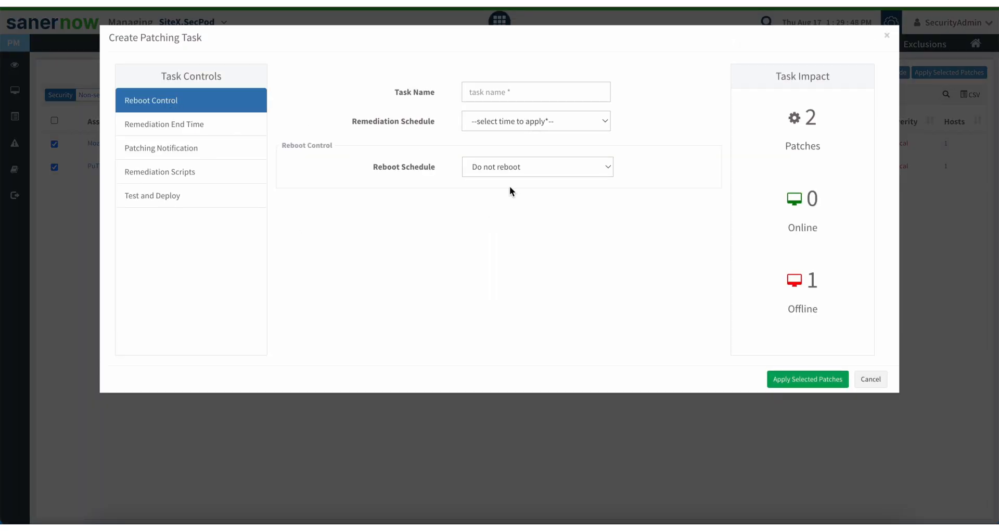
pyautogui.click(495, 126)
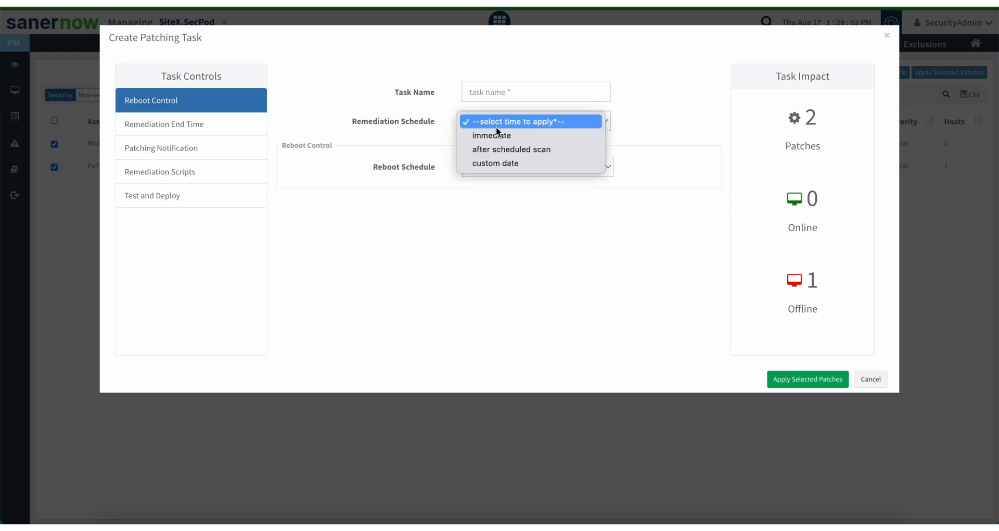
pyautogui.click(382, 217)
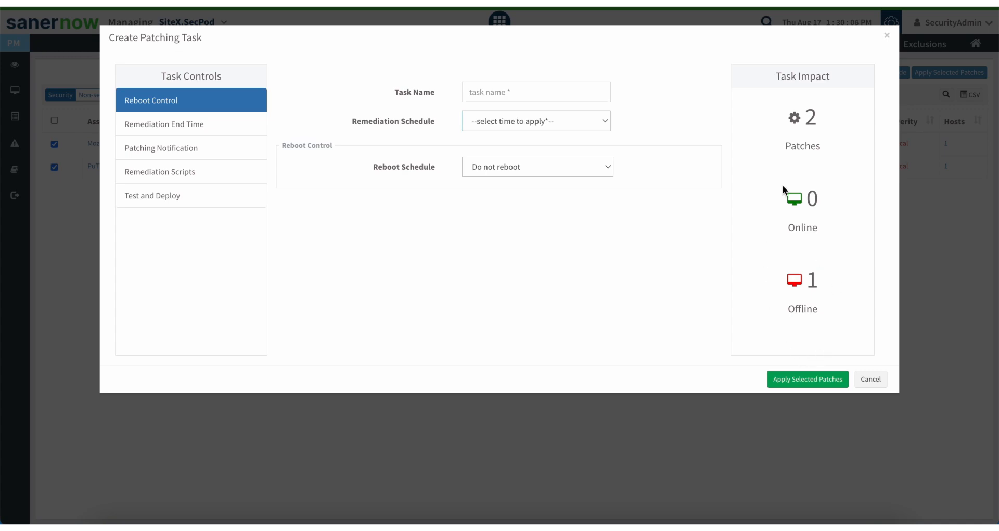
pyautogui.click(472, 167)
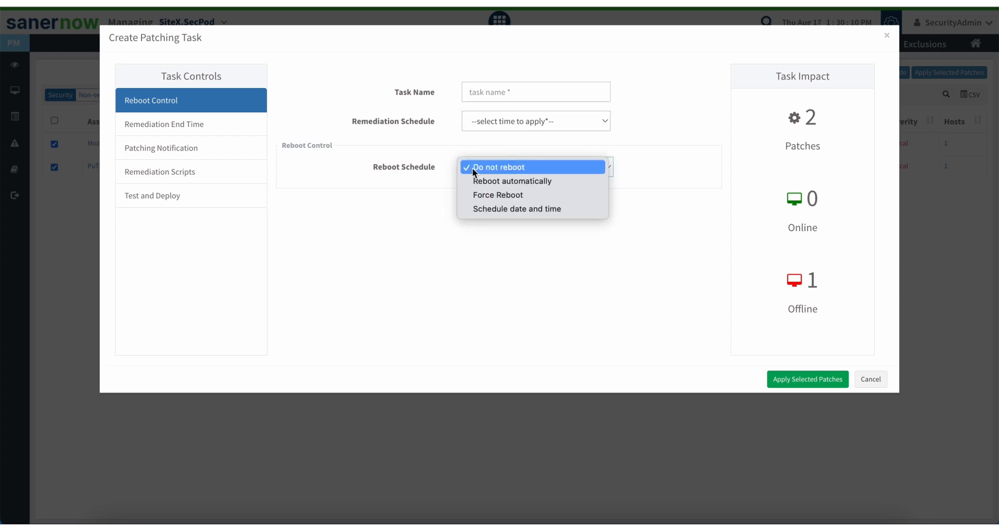
pyautogui.click(345, 259)
# - Show the remediation end time control and review its hour, minute and AM/PM choices without setting a time
pyautogui.click(185, 127)
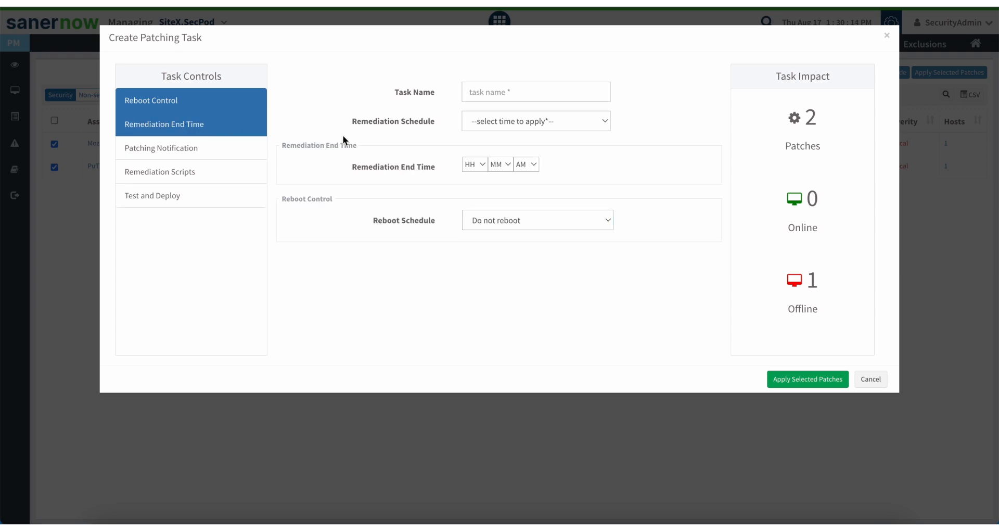
pyautogui.click(465, 164)
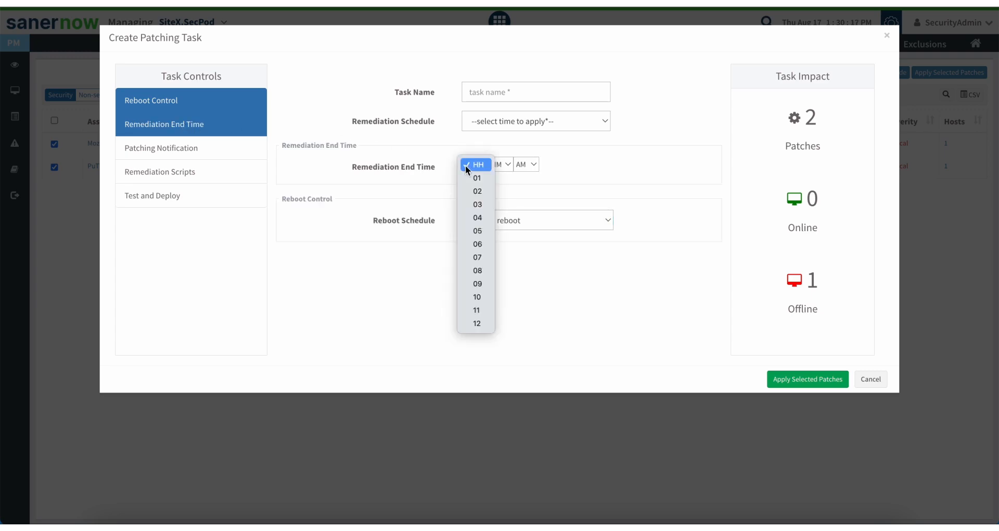
pyautogui.click(416, 244)
pyautogui.click(496, 164)
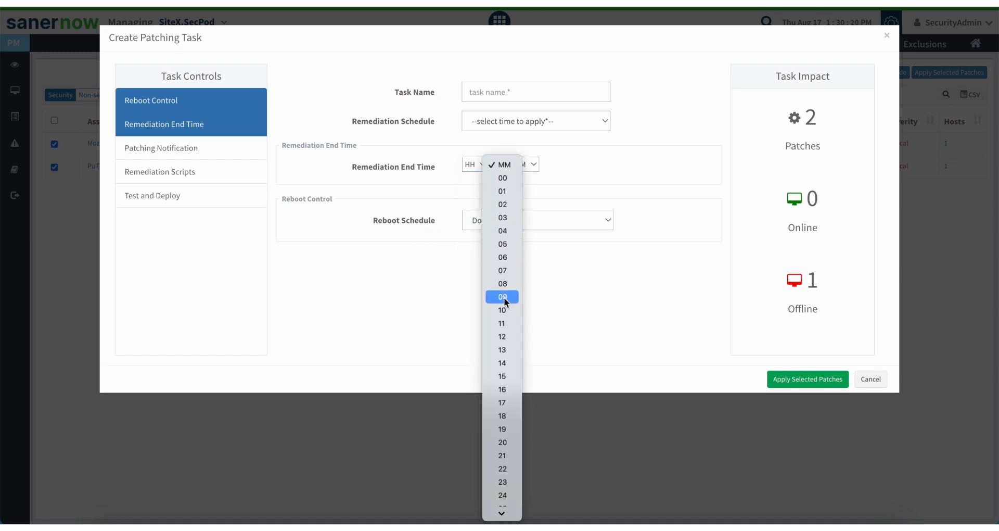
pyautogui.click(559, 257)
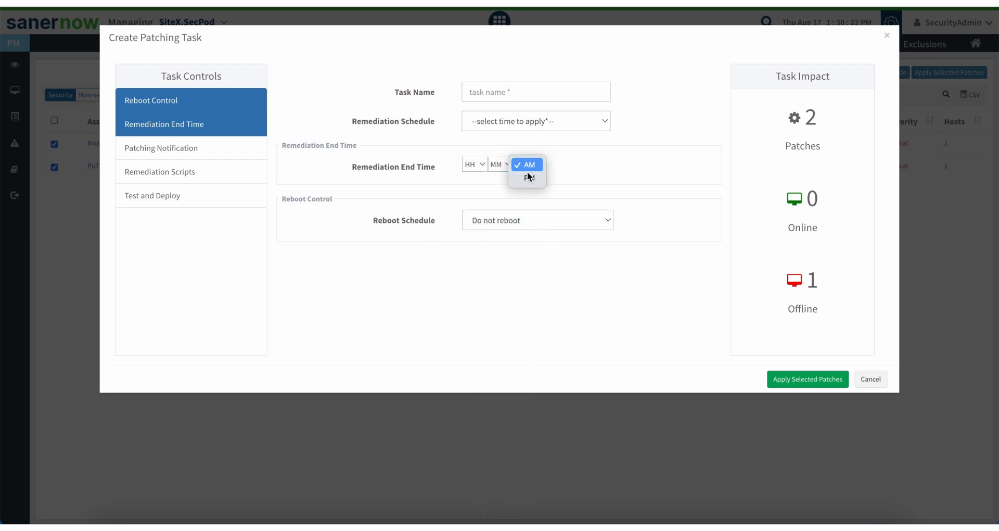
pyautogui.click(501, 227)
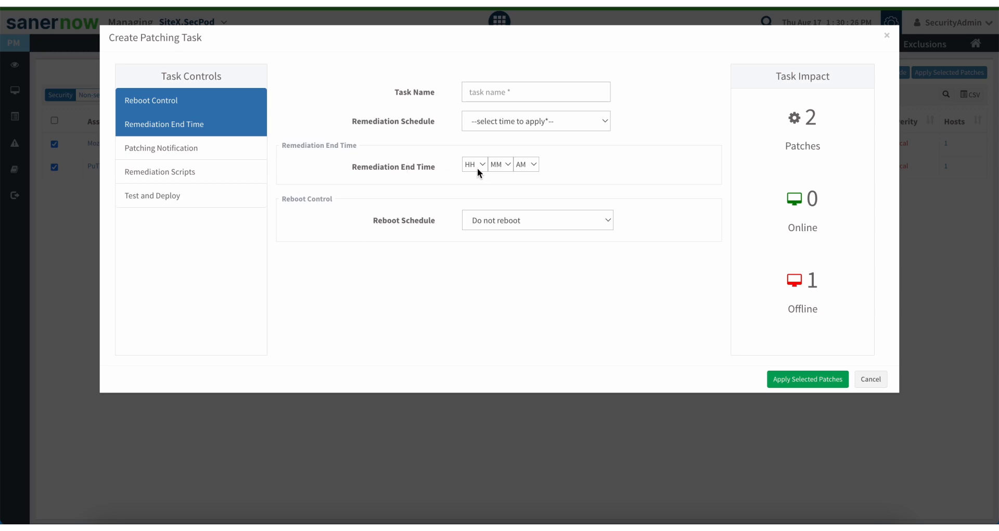
# - Show the patching notification and remediation scripts controls and review the notification messages, e-mail settings and script uploads
pyautogui.click(186, 151)
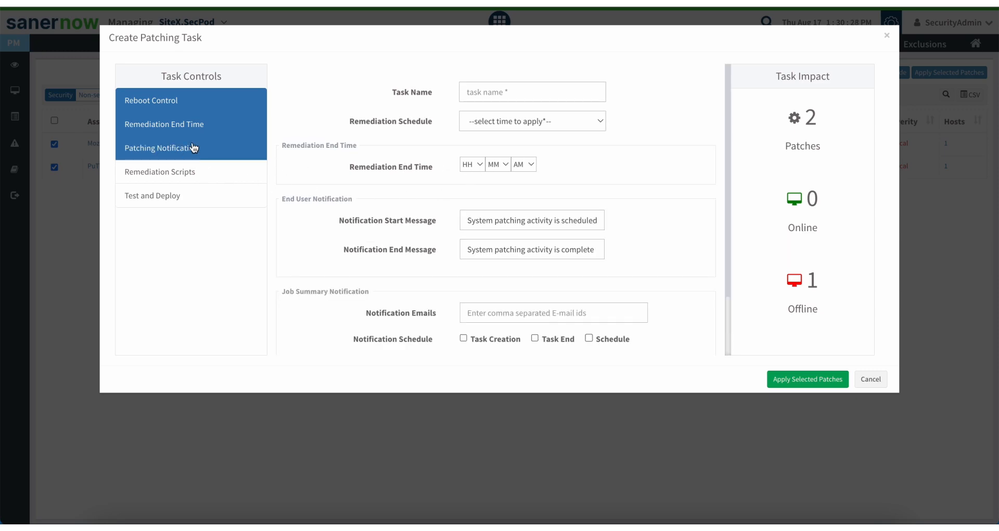
pyautogui.scroll(-3, 397, 256)
pyautogui.scroll(3, 397, 256)
pyautogui.tripleClick(473, 221)
pyautogui.click(423, 222)
pyautogui.click(168, 176)
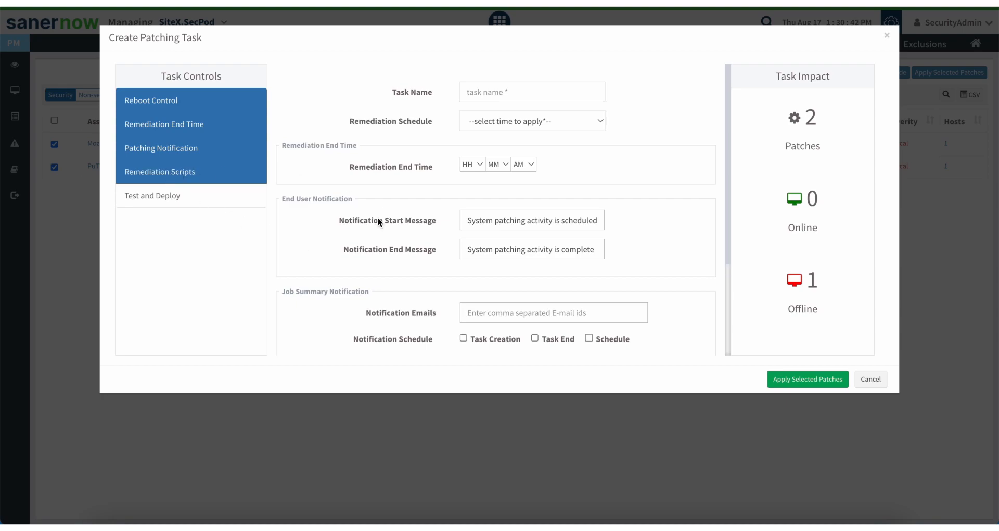
pyautogui.scroll(-3, 417, 279)
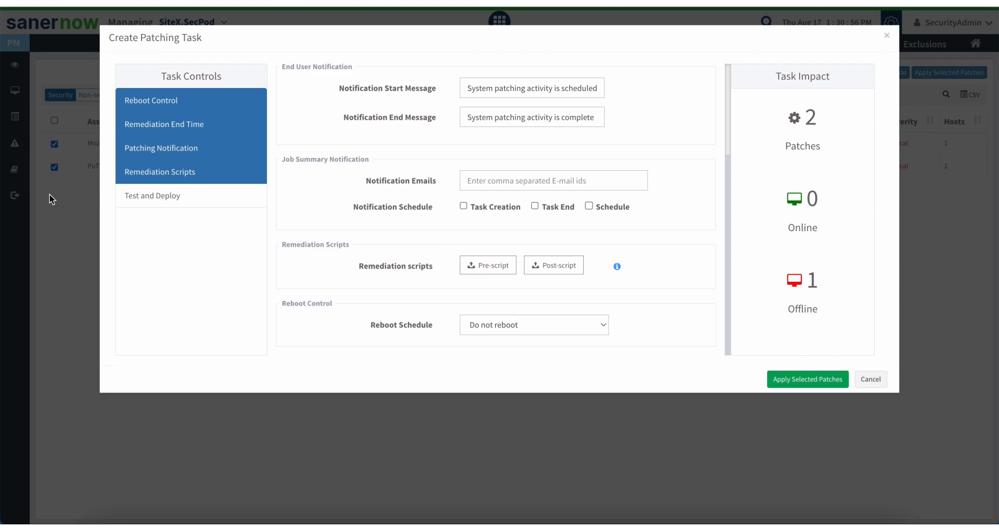
# - Show the Test and Deploy criteria, review the test schedule options and cancel the patching task
pyautogui.click(156, 194)
pyautogui.scroll(-1, 311, 264)
pyautogui.scroll(-3, 311, 265)
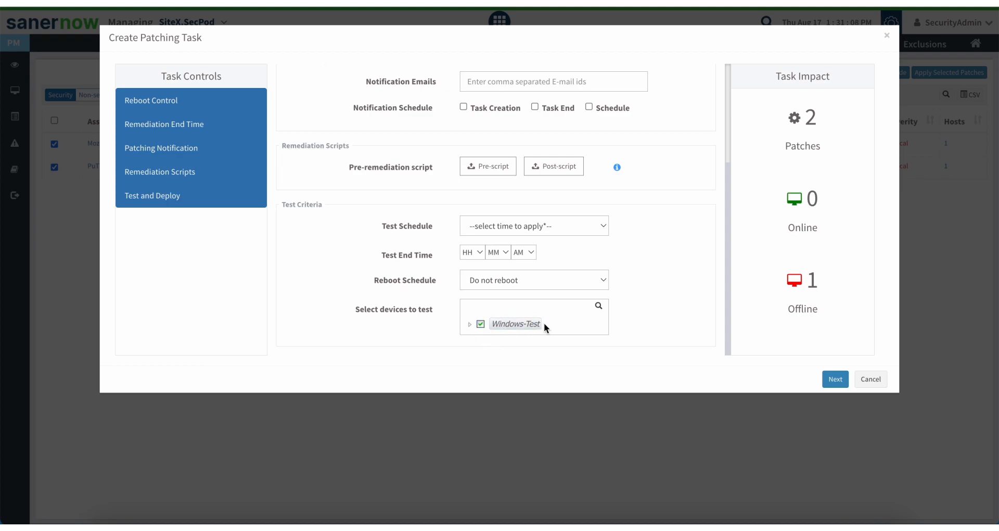
pyautogui.click(544, 226)
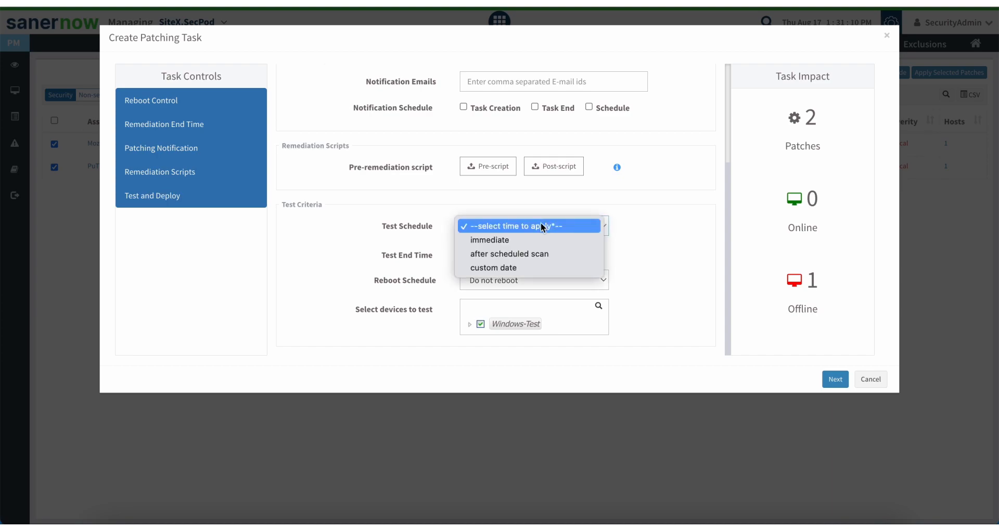
pyautogui.click(405, 274)
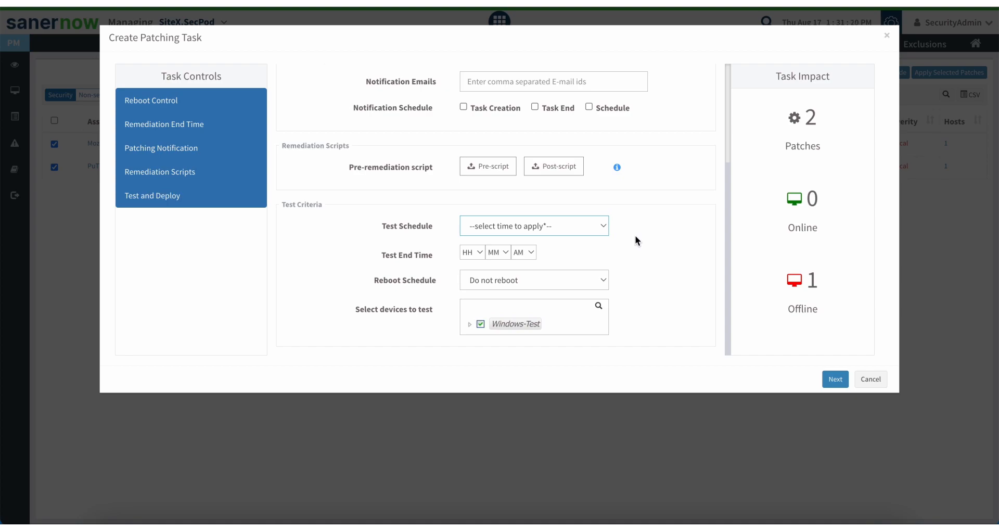
pyautogui.click(879, 382)
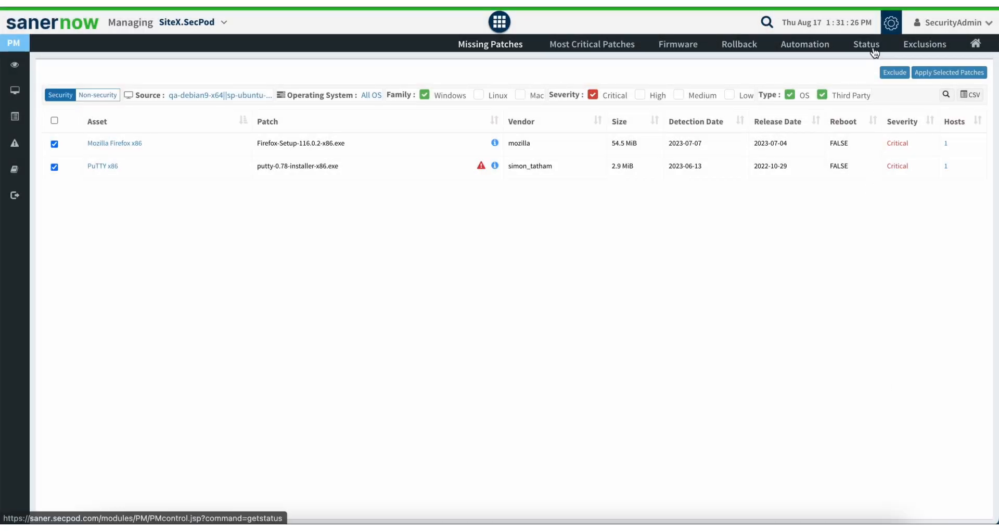
# - Open patch automation and select the 7-zip x86, abrt, both accountsservice and Adobe acrobat chrome extension assets
pyautogui.click(804, 46)
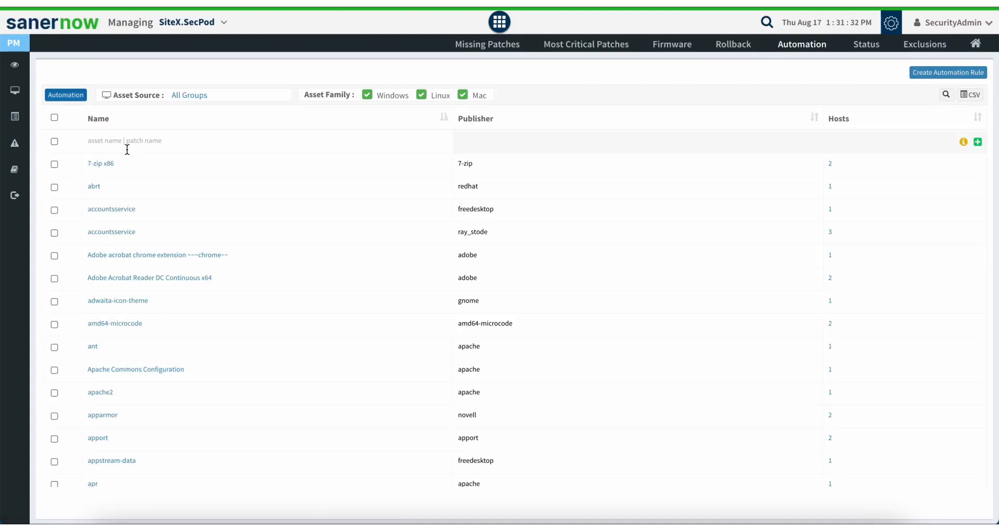
pyautogui.scroll(-5, 148, 278)
pyautogui.scroll(5, 148, 279)
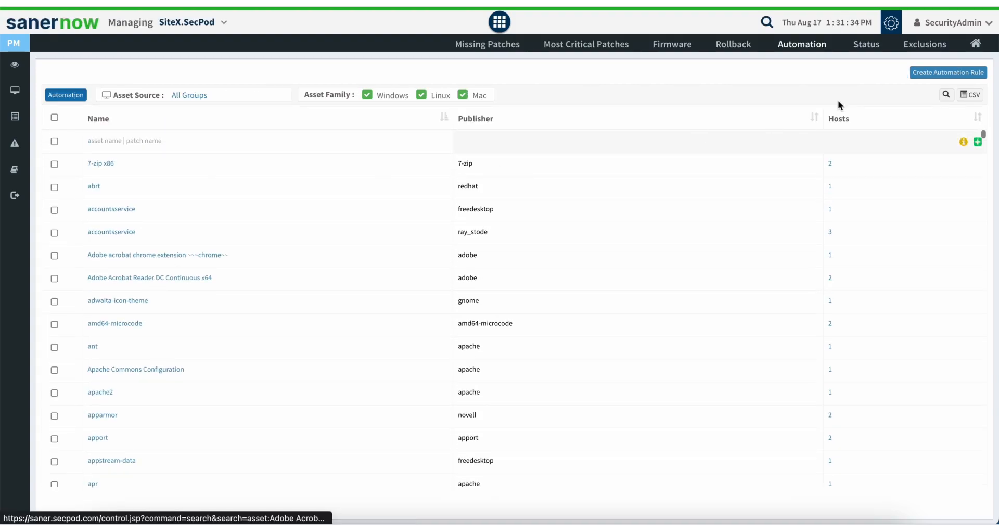
pyautogui.click(54, 164)
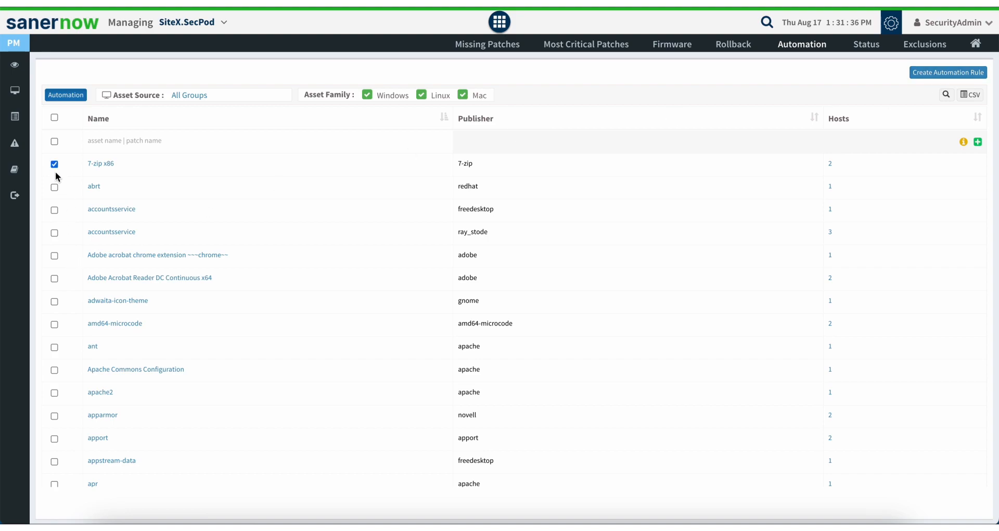
pyautogui.click(54, 188)
pyautogui.click(55, 211)
pyautogui.click(54, 233)
pyautogui.click(55, 256)
# - Start an automation rule, compare the patch installation types and proceed to scheduling with only security patches
pyautogui.click(932, 74)
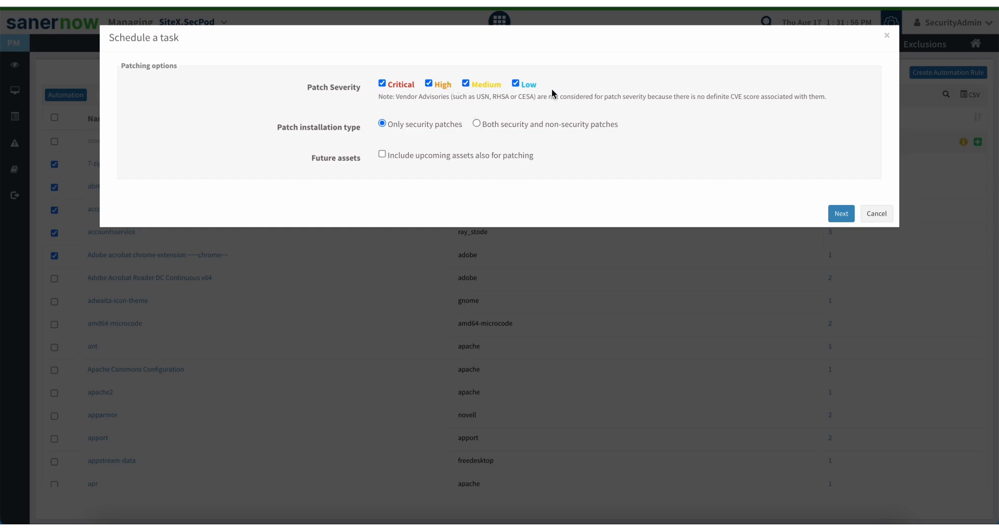
pyautogui.click(477, 124)
pyautogui.click(383, 123)
pyautogui.click(836, 213)
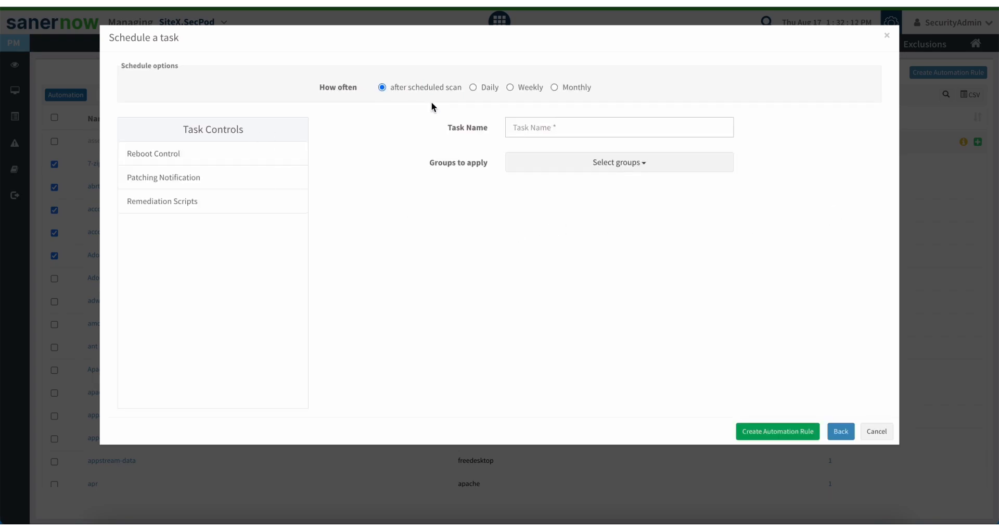
# - Compare the weekly, monthly and after scheduled scan frequencies for the automation rule, ending on monthly
pyautogui.click(510, 87)
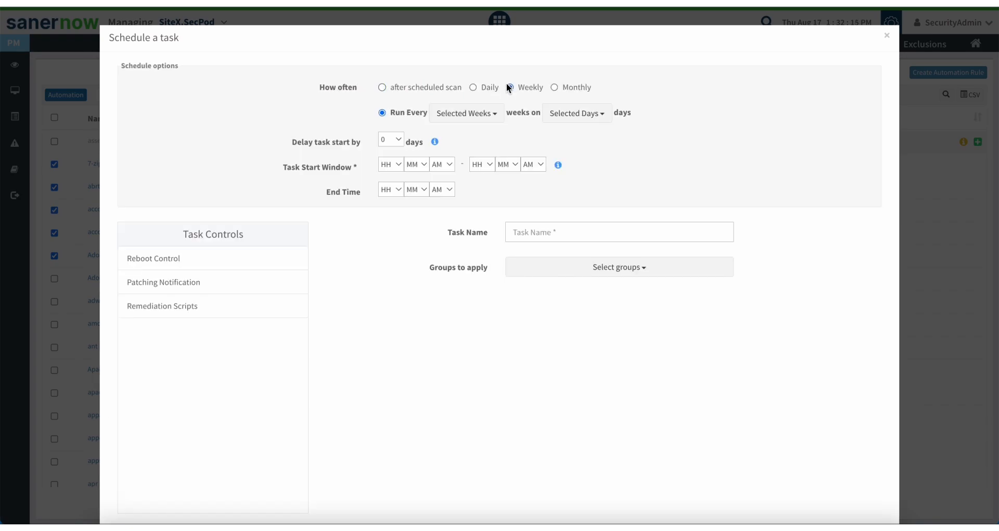
pyautogui.click(556, 87)
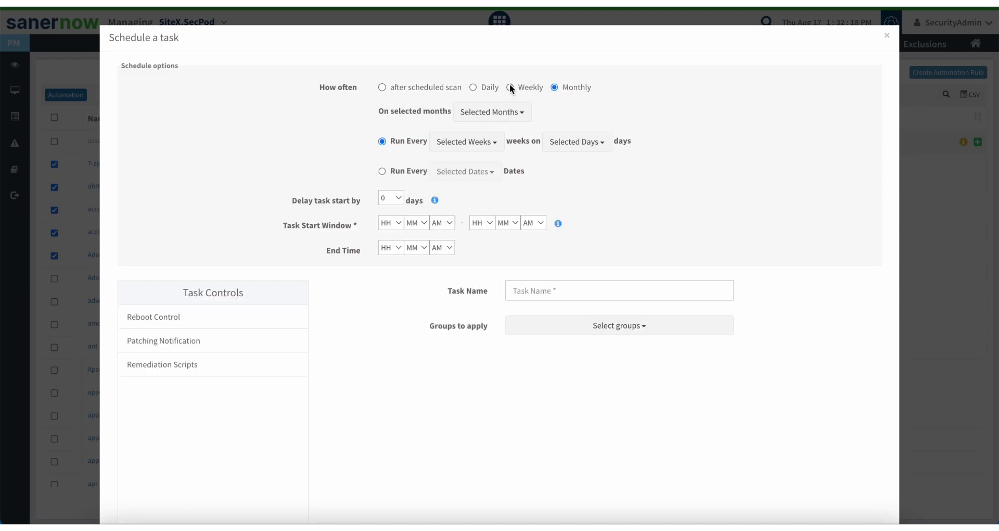
pyautogui.click(381, 87)
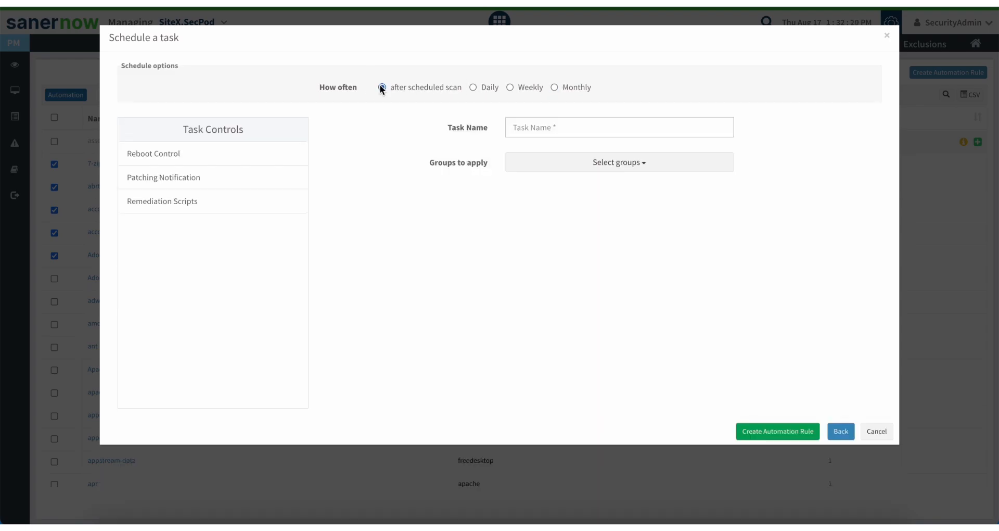
pyautogui.click(509, 88)
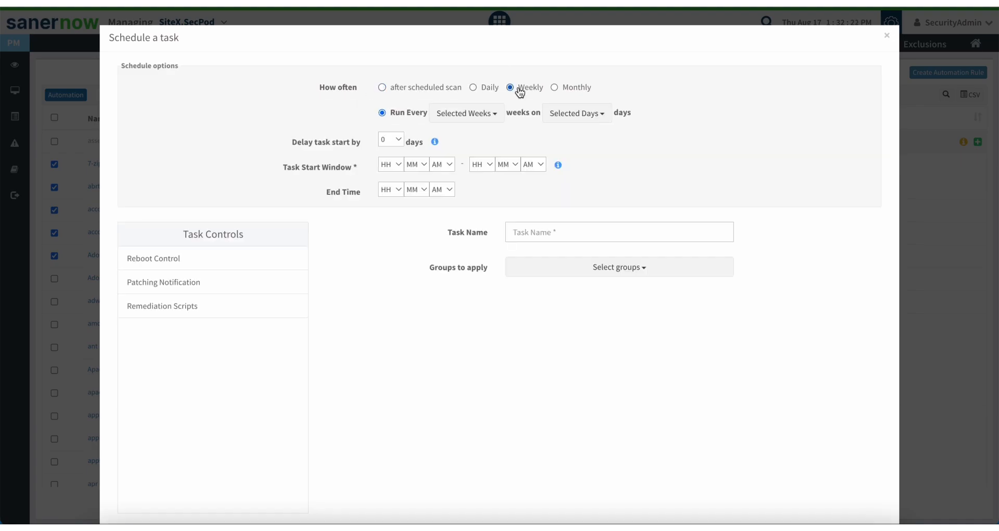
pyautogui.click(567, 90)
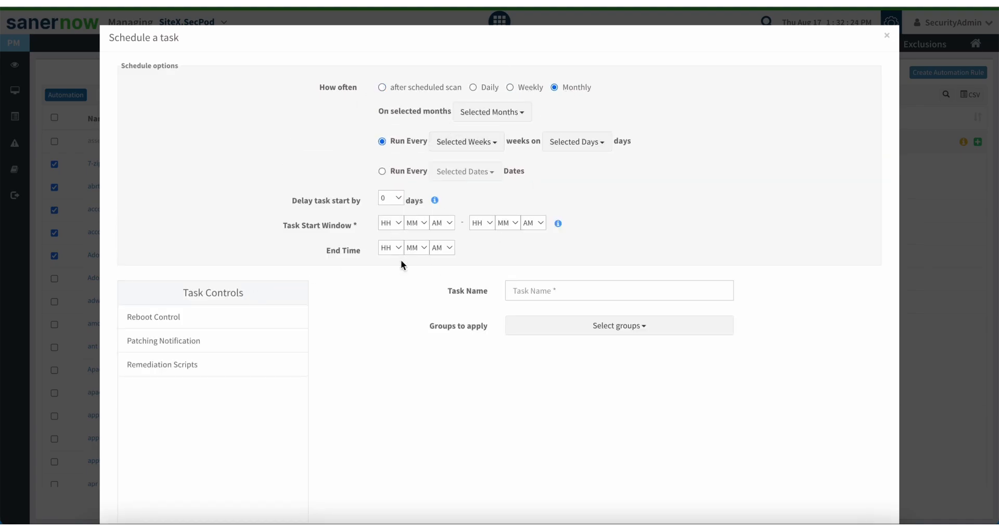
# - Show the rule's reboot control, patching notification and remediation scripts settings, review them and cancel the automation rule
pyautogui.click(180, 317)
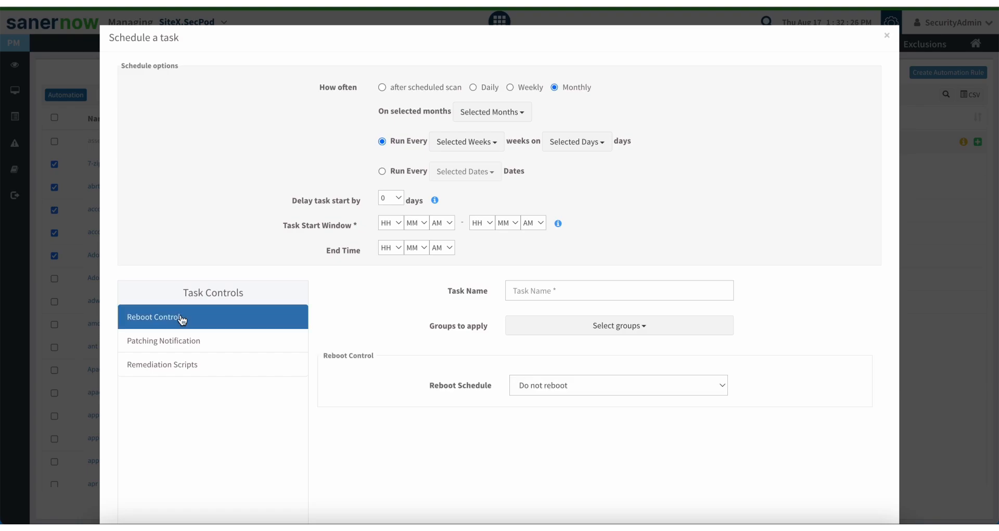
pyautogui.click(188, 345)
pyautogui.click(195, 364)
pyautogui.scroll(-5, 323, 408)
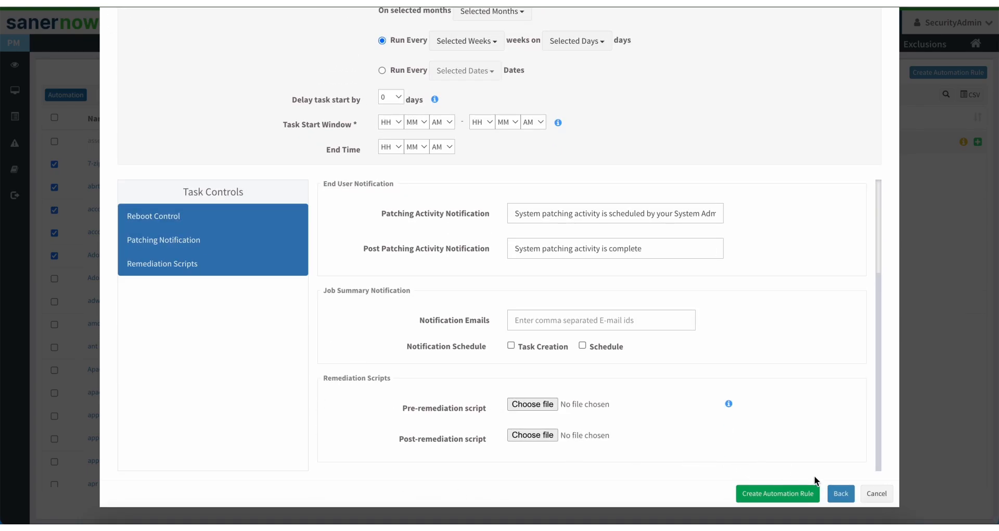
pyautogui.click(878, 494)
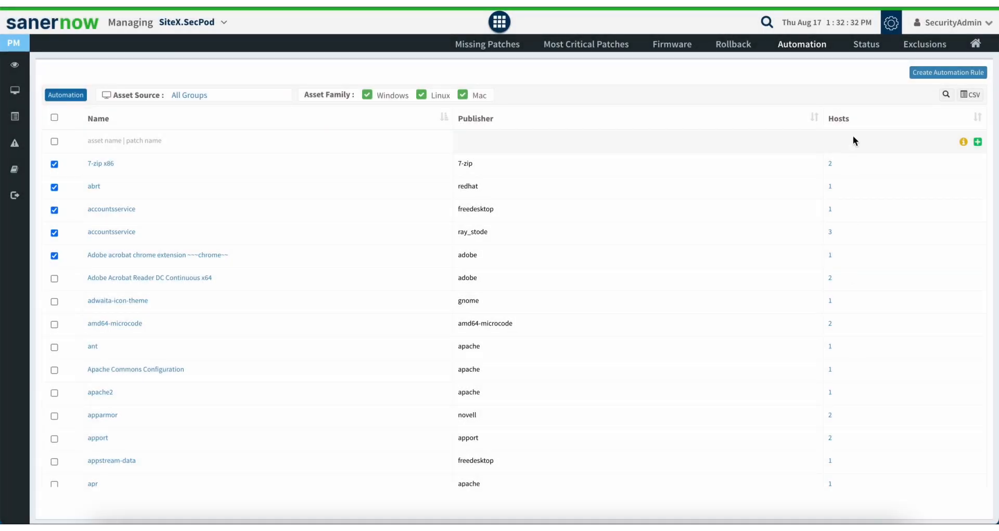
# - Review the patching job status, the installed patches available for rollback and the firmware patches in turn
pyautogui.click(865, 45)
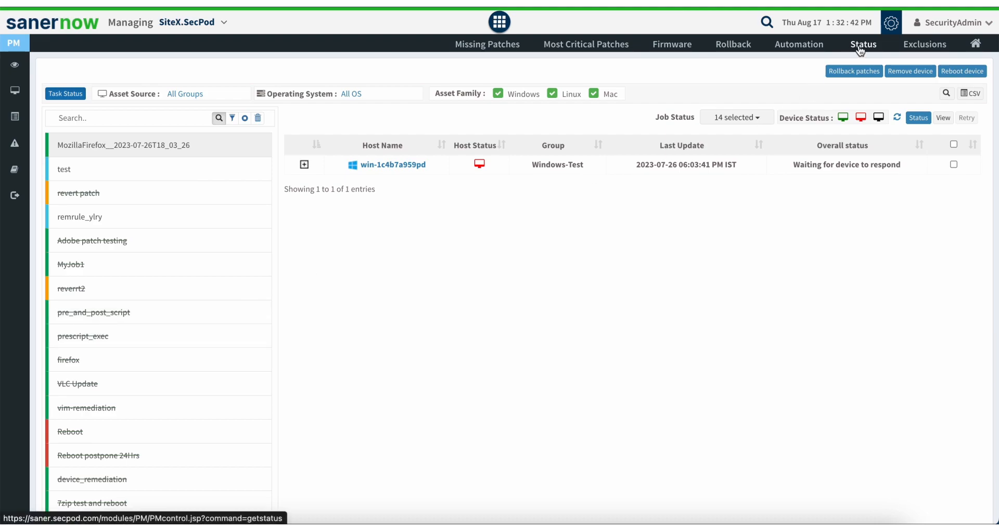
pyautogui.click(727, 48)
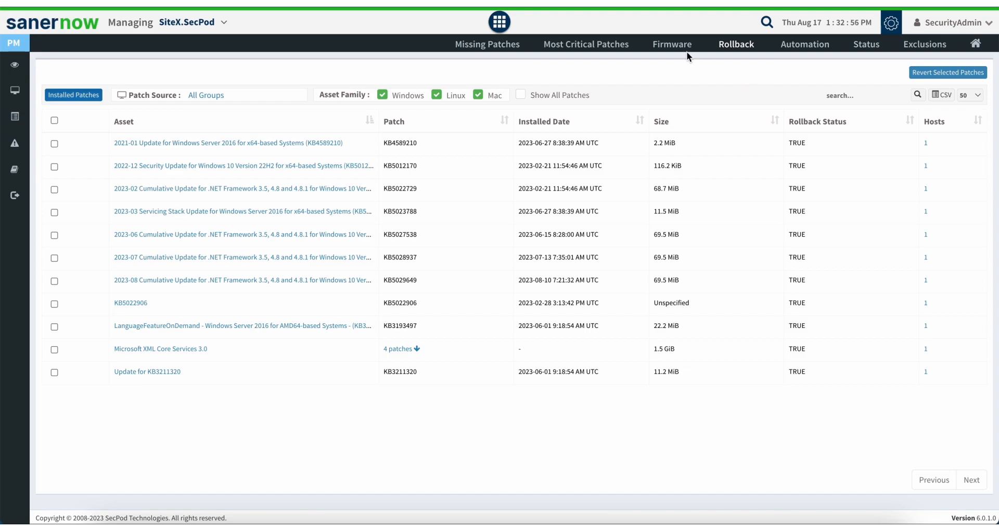
pyautogui.click(672, 46)
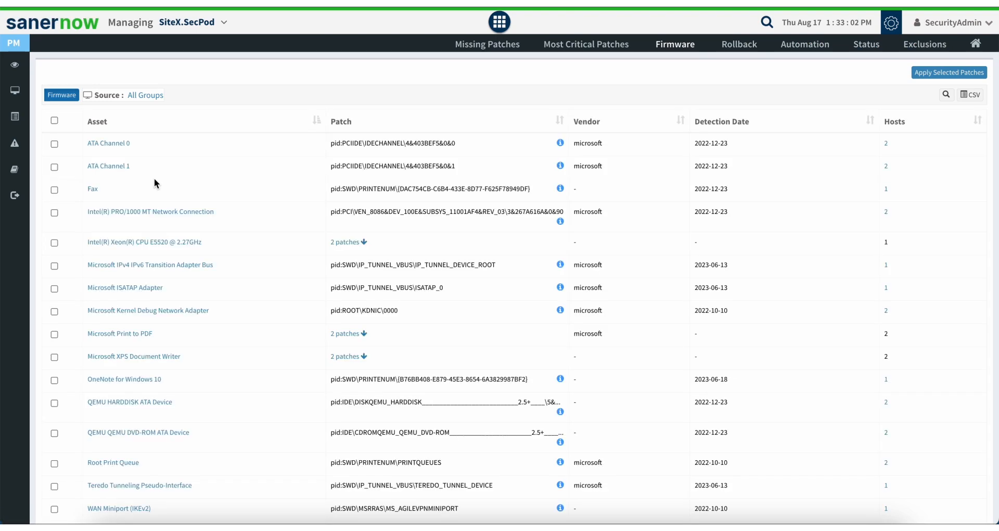
# - Look through the full list of firmware patches for all groups
pyautogui.scroll(-1, 99, 384)
pyautogui.scroll(-4, 243, 283)
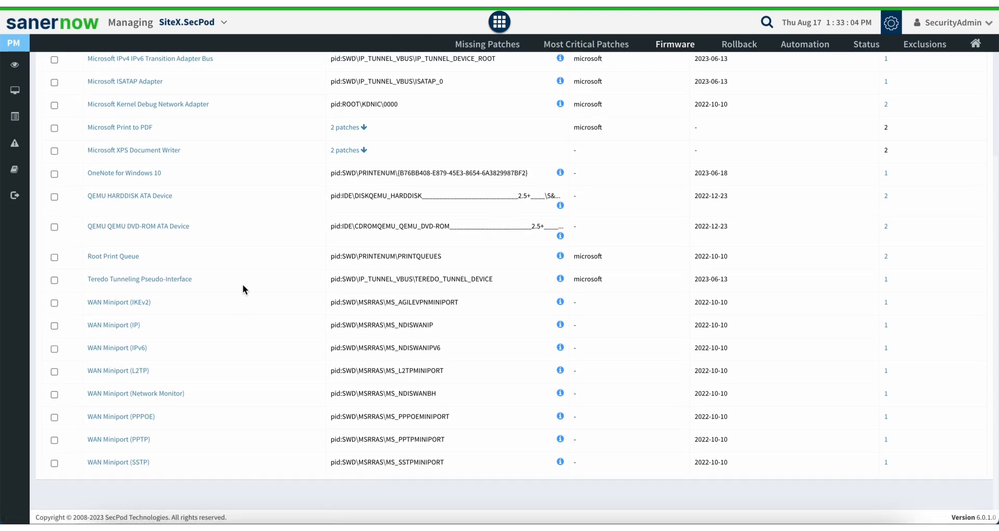
pyautogui.scroll(5, 242, 284)
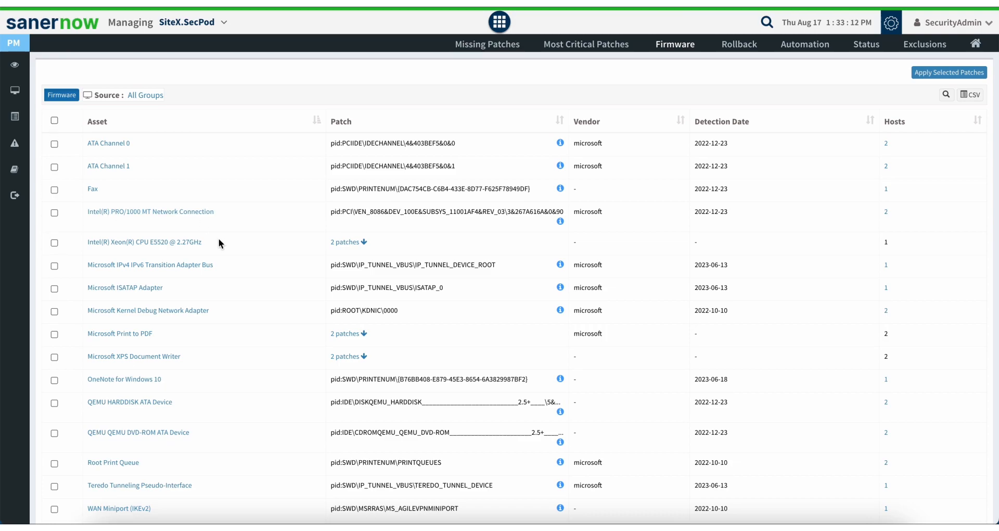
# - Review the most critical patches and the excluded patch policies, ending on the Patch Management dashboard
pyautogui.click(605, 44)
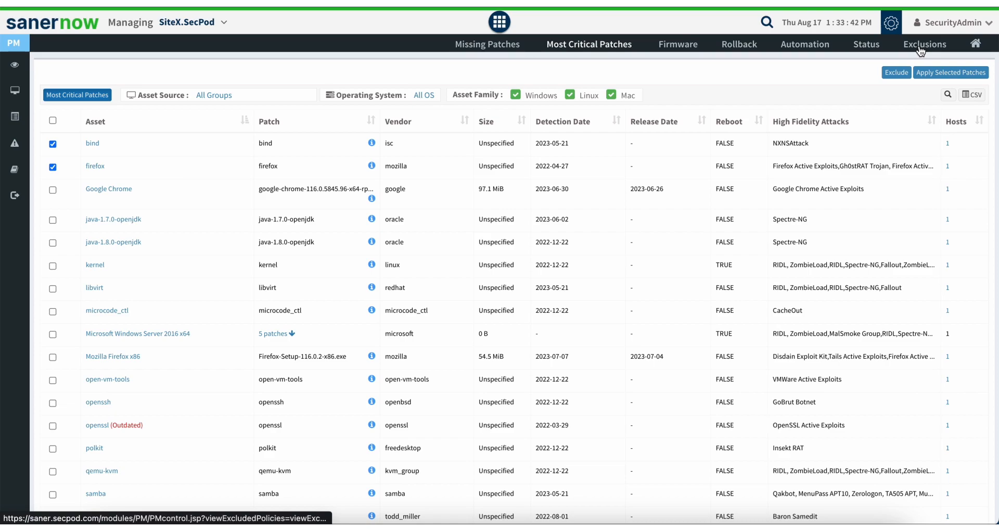
pyautogui.click(493, 52)
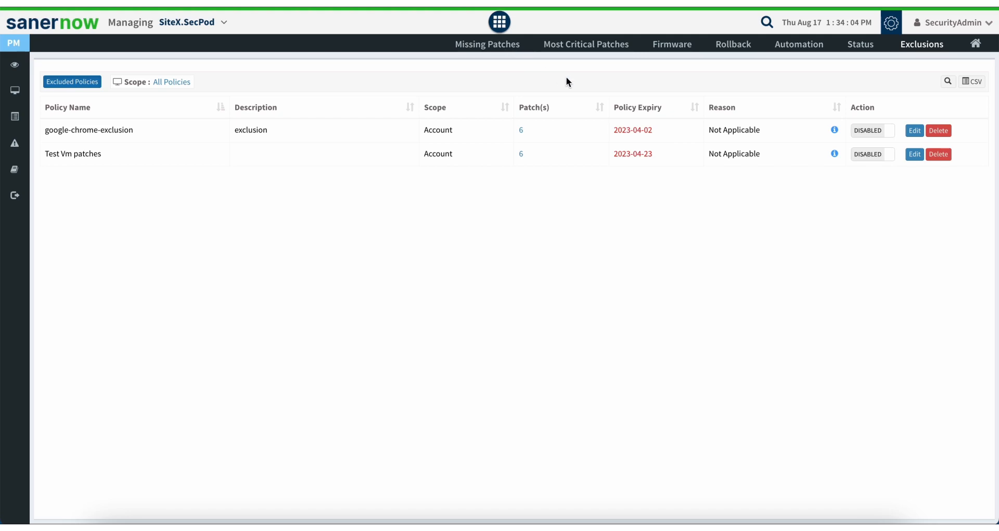
pyautogui.click(975, 45)
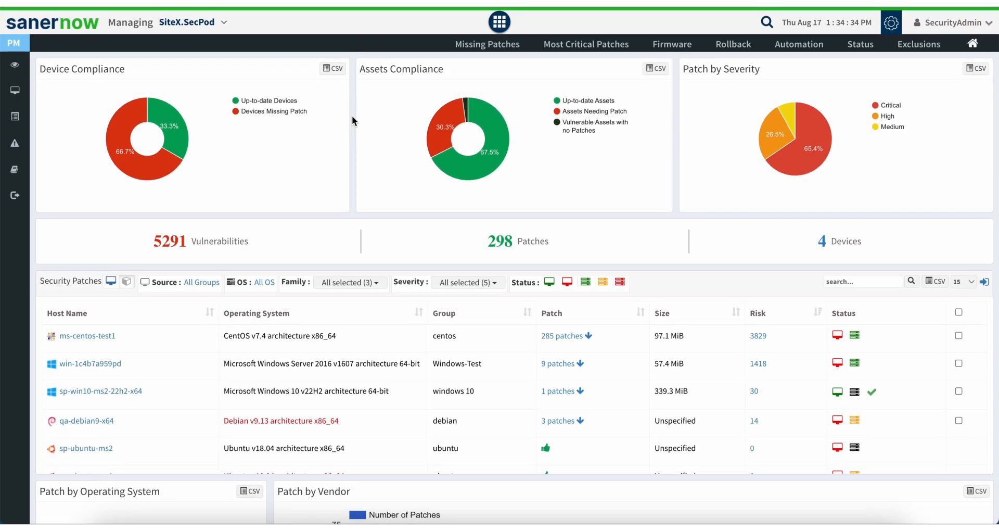
# - Switch to the Endpoint Management module and look through its device dashboard and the available Windows checks
pyautogui.click(498, 23)
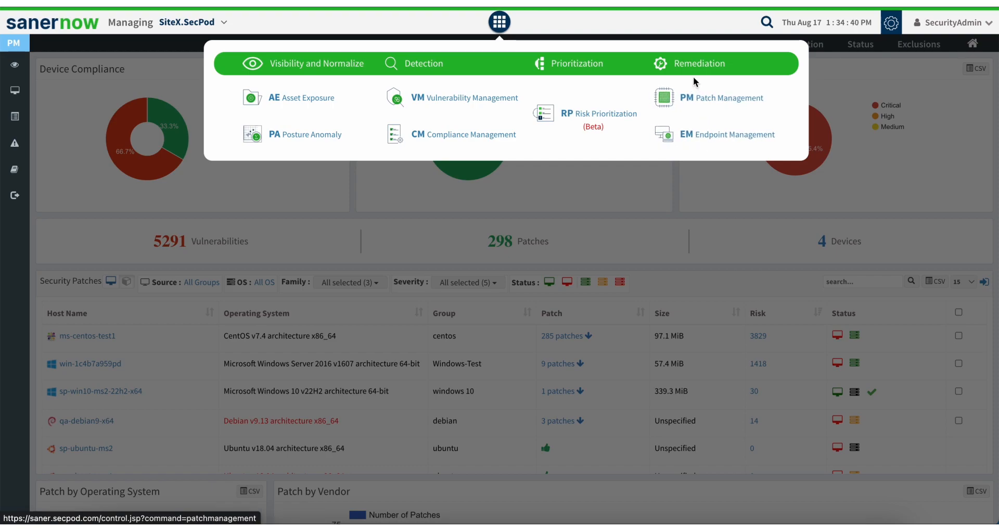
pyautogui.click(695, 141)
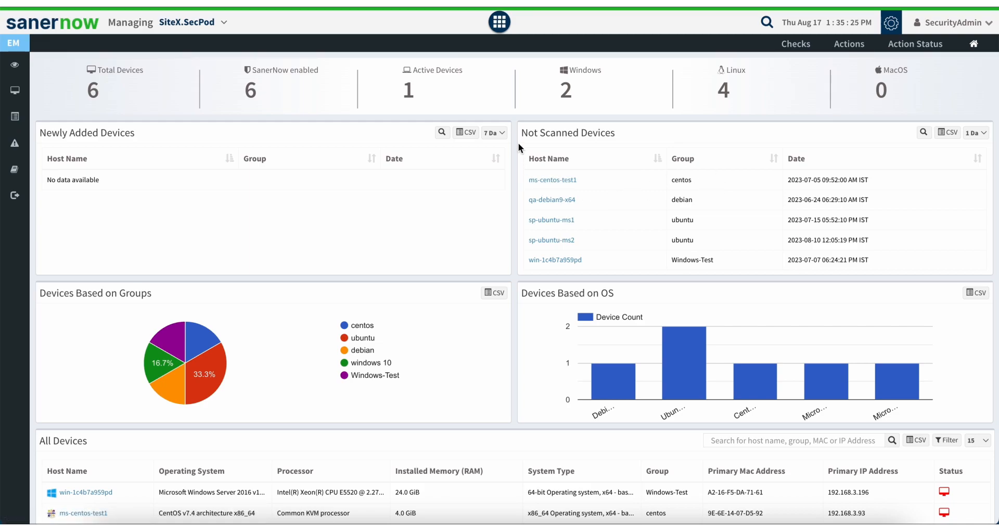
pyautogui.scroll(-10, 513, 303)
pyautogui.scroll(10, 514, 307)
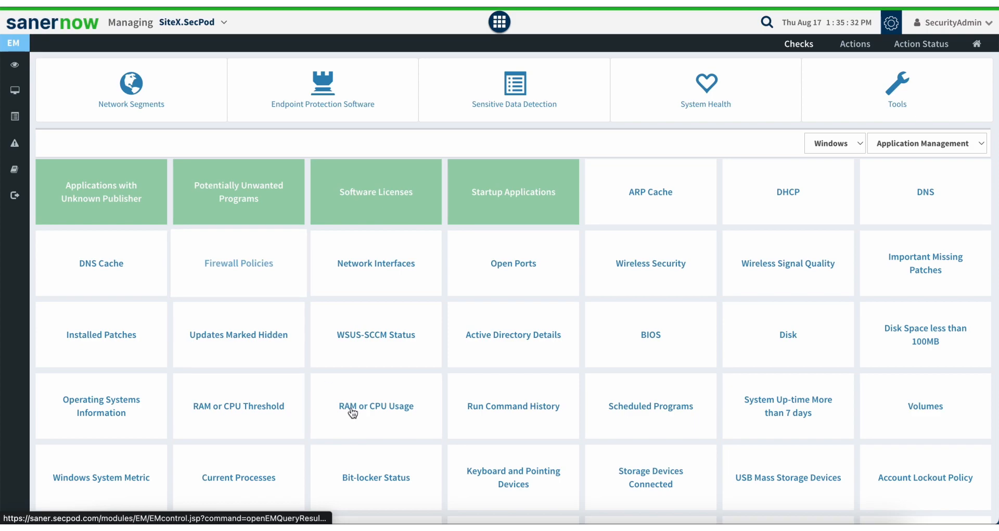
pyautogui.scroll(-5, 507, 333)
pyautogui.scroll(5, 504, 318)
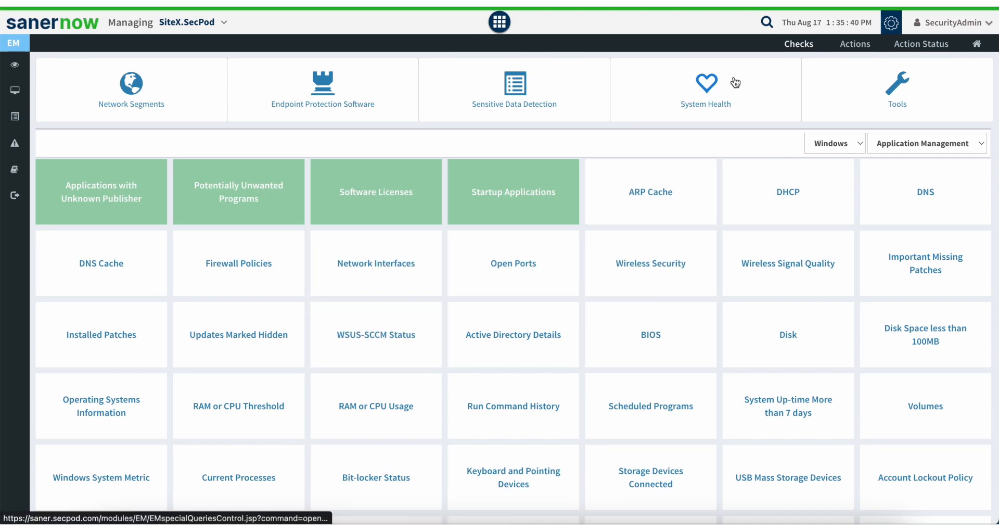
# - Review the System Health and Endpoint Protection Software checks in turn and return to the checks overview
pyautogui.click(696, 84)
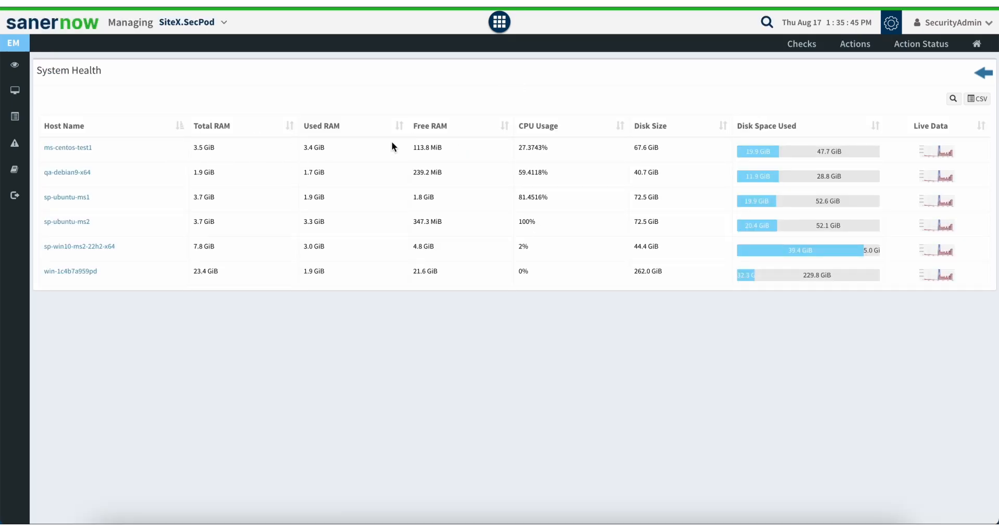
pyautogui.click(985, 74)
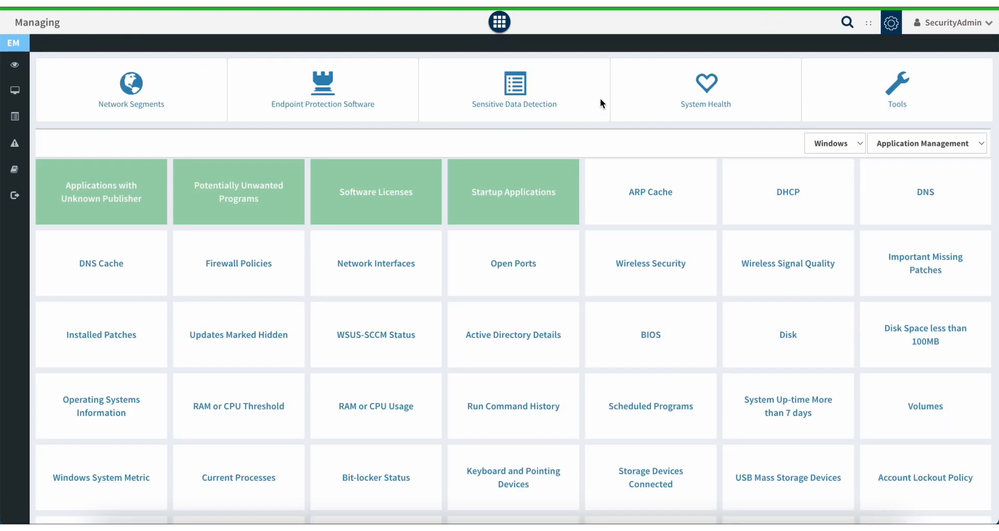
pyautogui.click(326, 95)
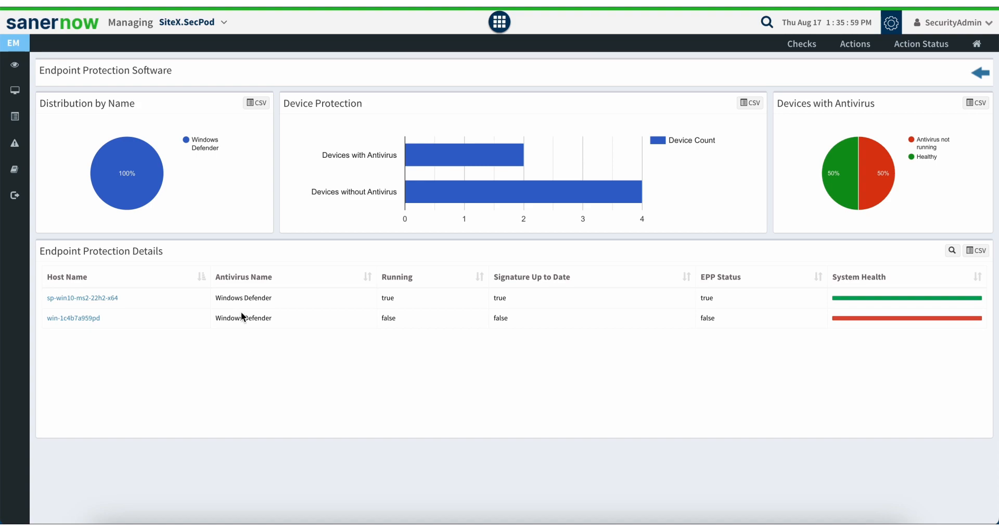
pyautogui.click(977, 73)
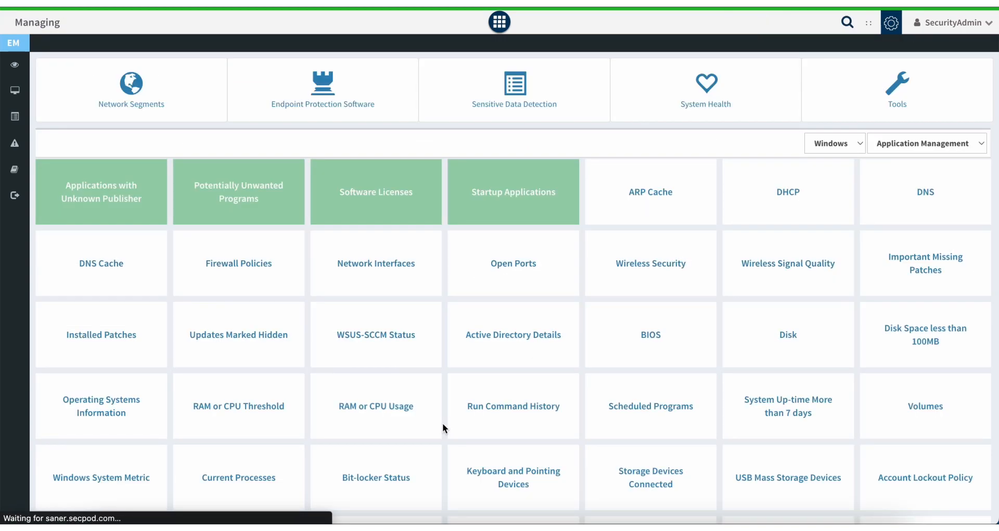
# - Show the Running Services check for Windows and examine its service list and possible actions
pyautogui.scroll(-5, 442, 423)
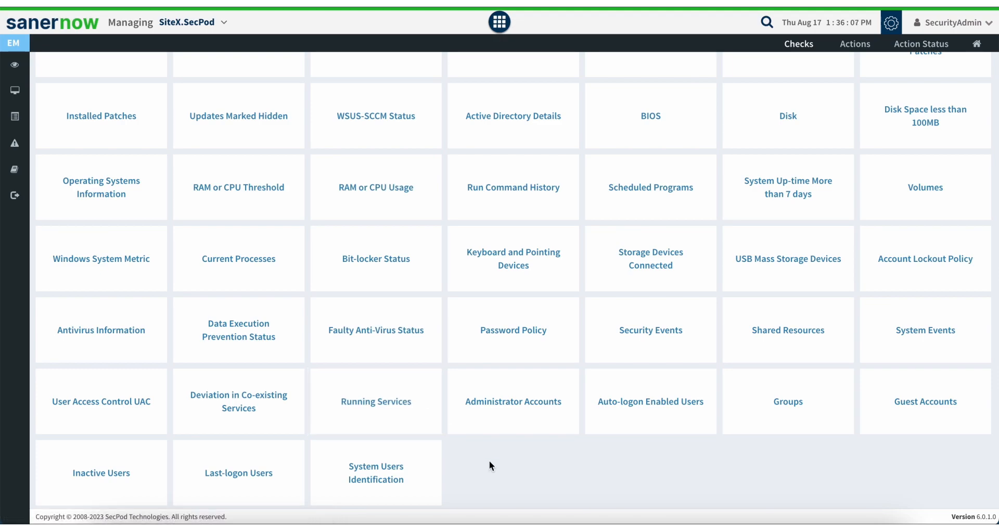
pyautogui.click(363, 398)
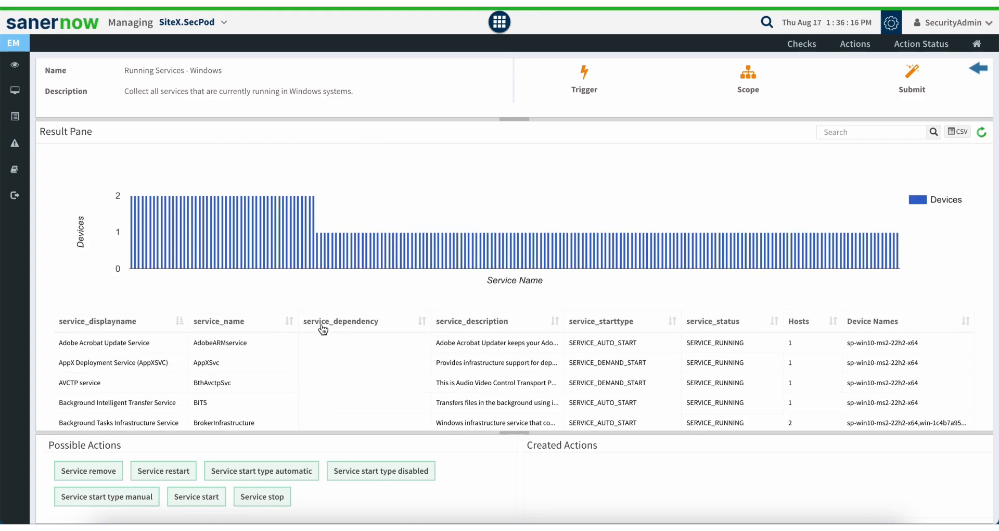
pyautogui.scroll(-10, 262, 291)
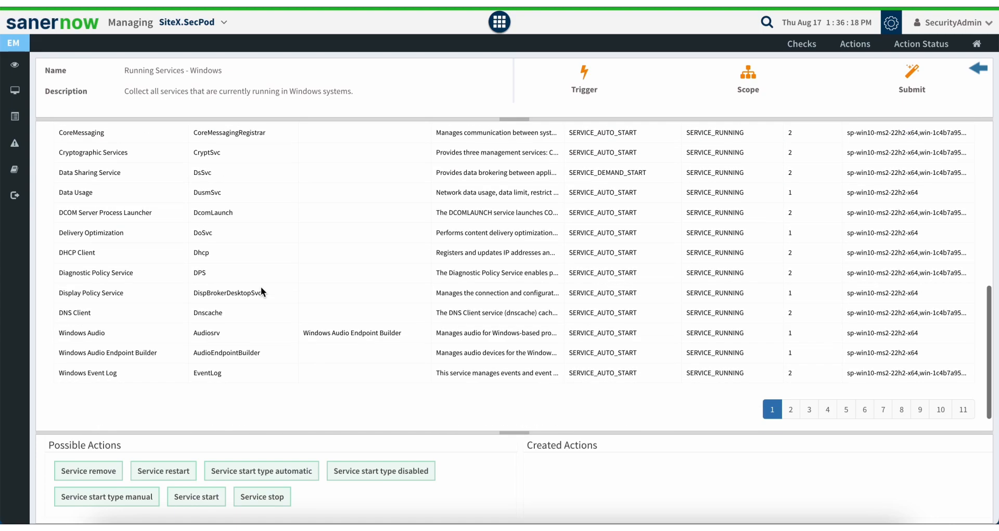
pyautogui.scroll(-1, 261, 287)
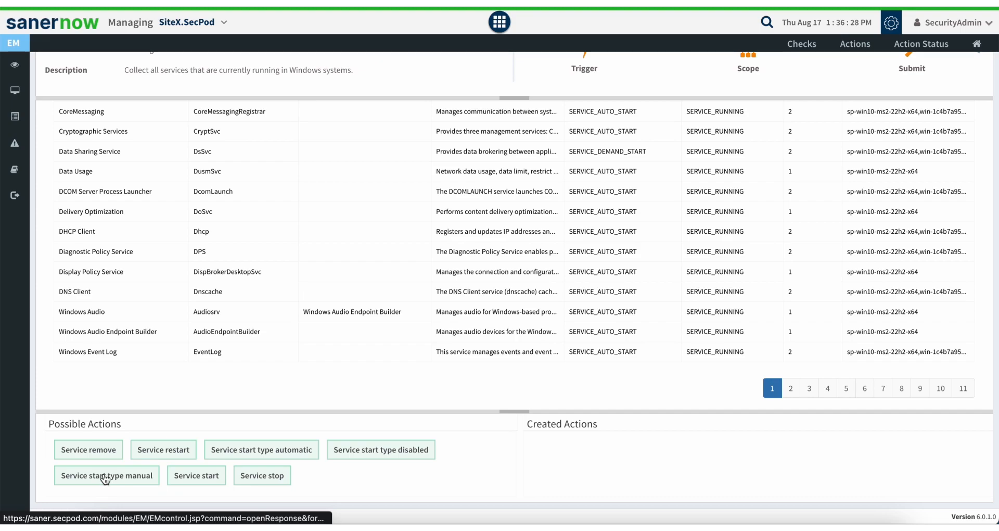
pyautogui.scroll(2, 579, 426)
pyautogui.scroll(8, 570, 310)
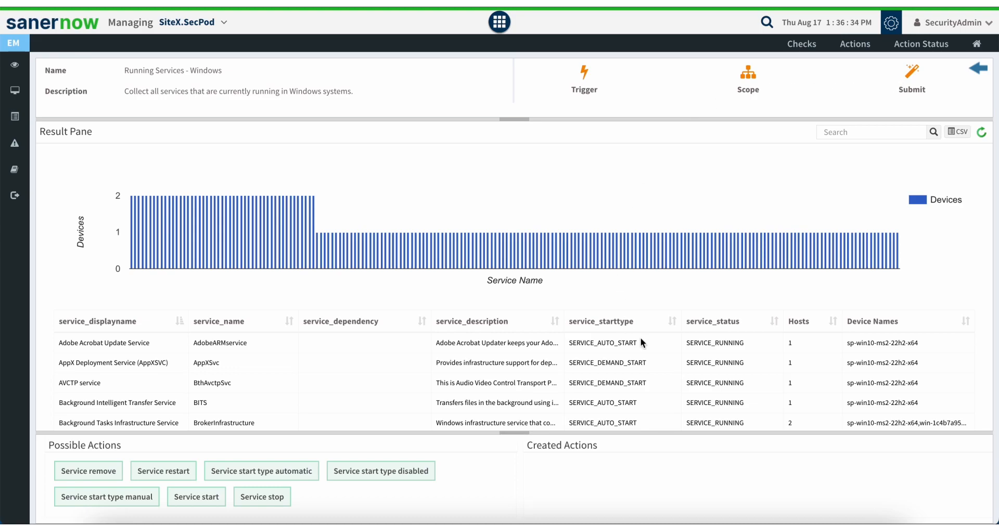
# - Return to the checks overview and view the operating system and category filter options, keeping Windows and Application Management
pyautogui.click(811, 48)
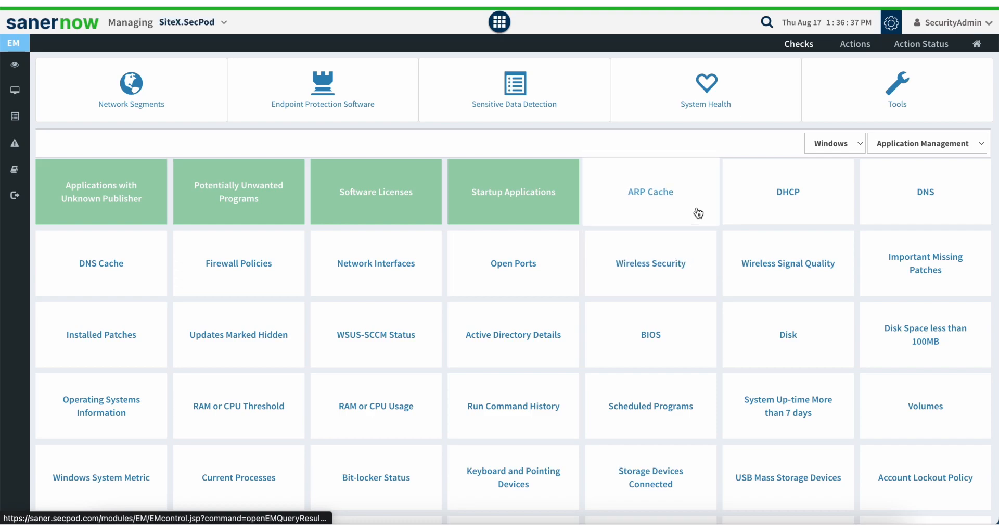
pyautogui.scroll(-5, 487, 368)
pyautogui.scroll(5, 489, 364)
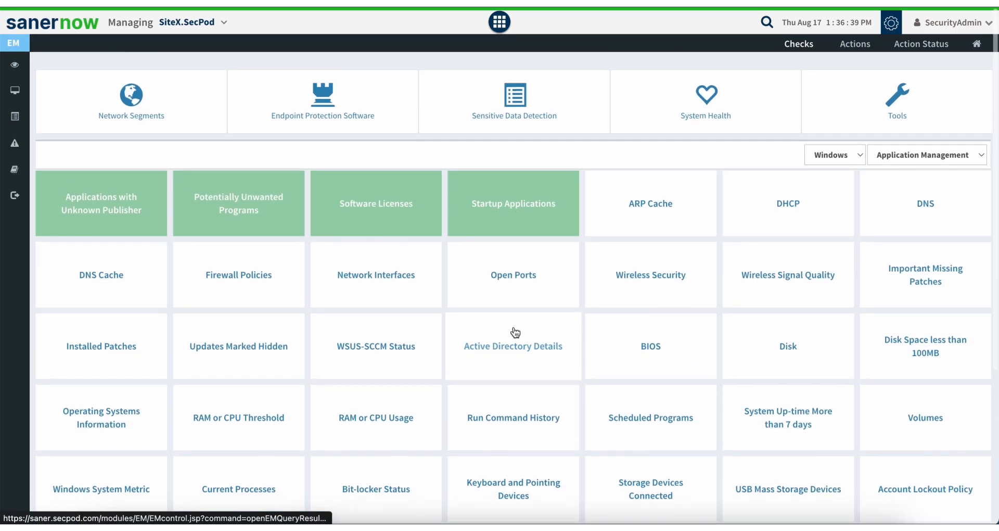
pyautogui.click(853, 143)
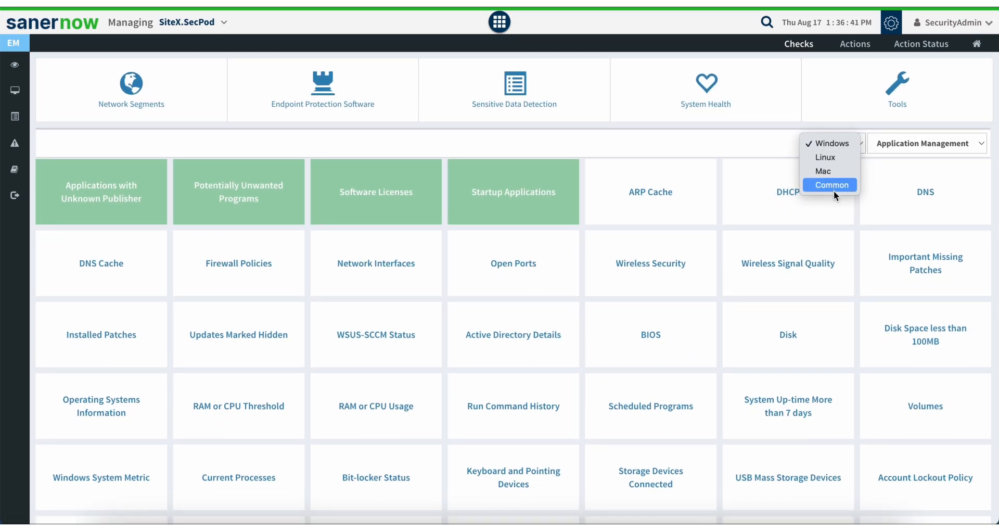
pyautogui.click(763, 146)
pyautogui.click(910, 143)
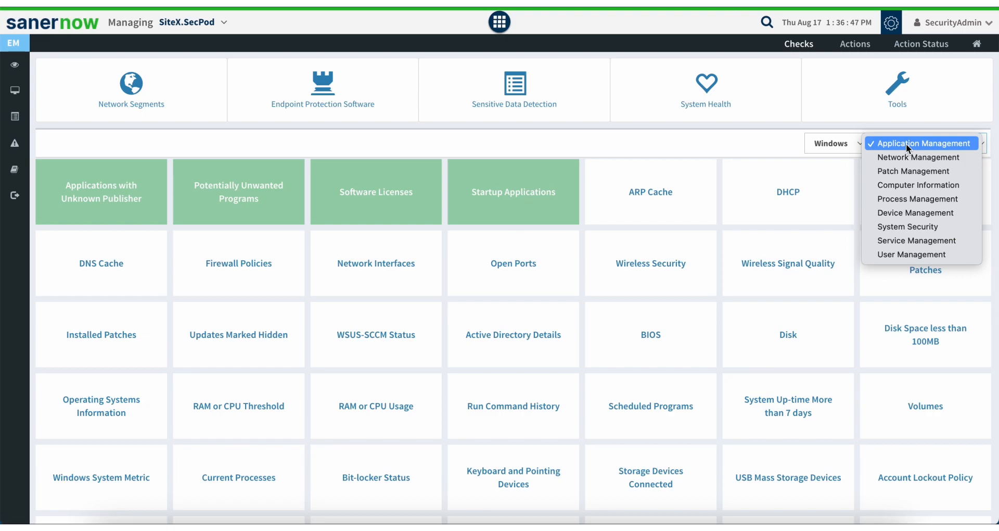
pyautogui.click(720, 136)
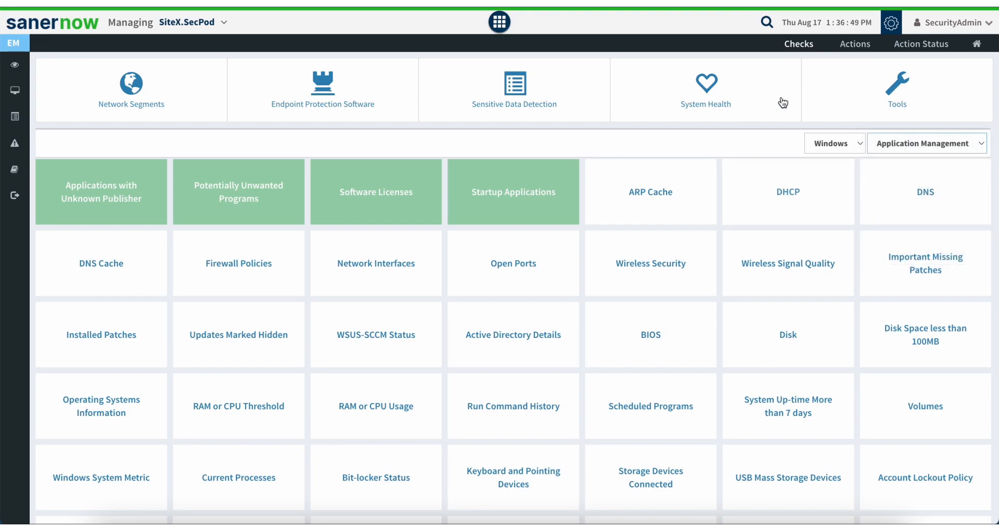
# - Show the Application and Device Control response among the endpoint actions, review its action choices and leave without creating it
pyautogui.click(856, 45)
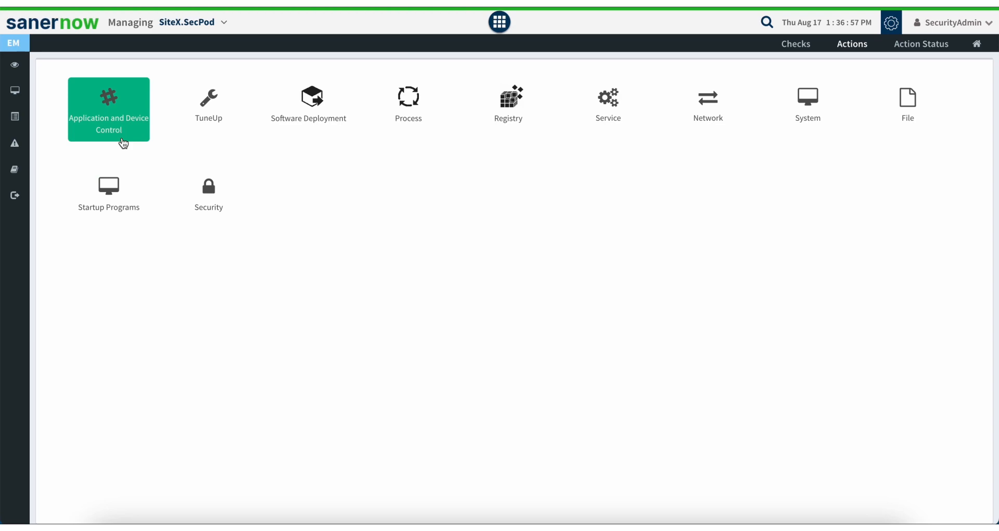
pyautogui.click(123, 100)
pyautogui.click(212, 169)
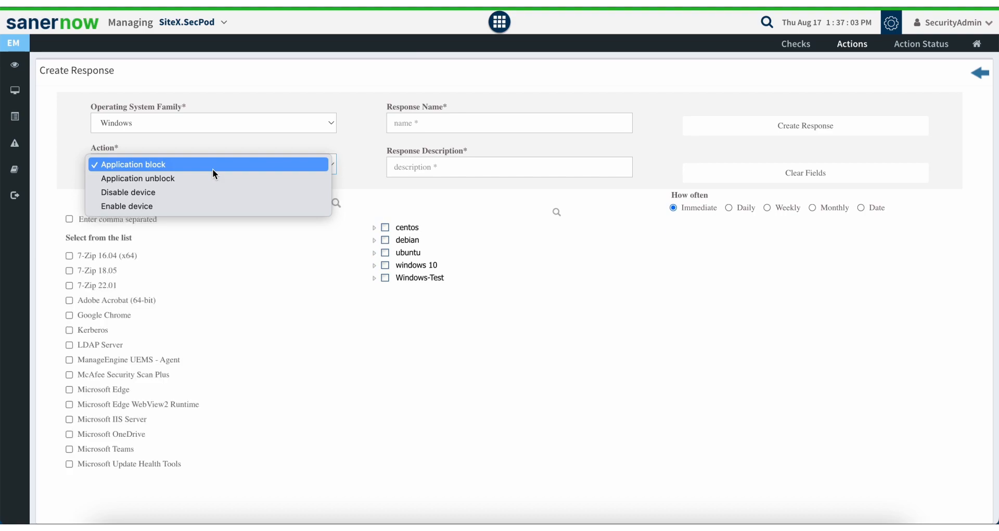
pyautogui.click(213, 168)
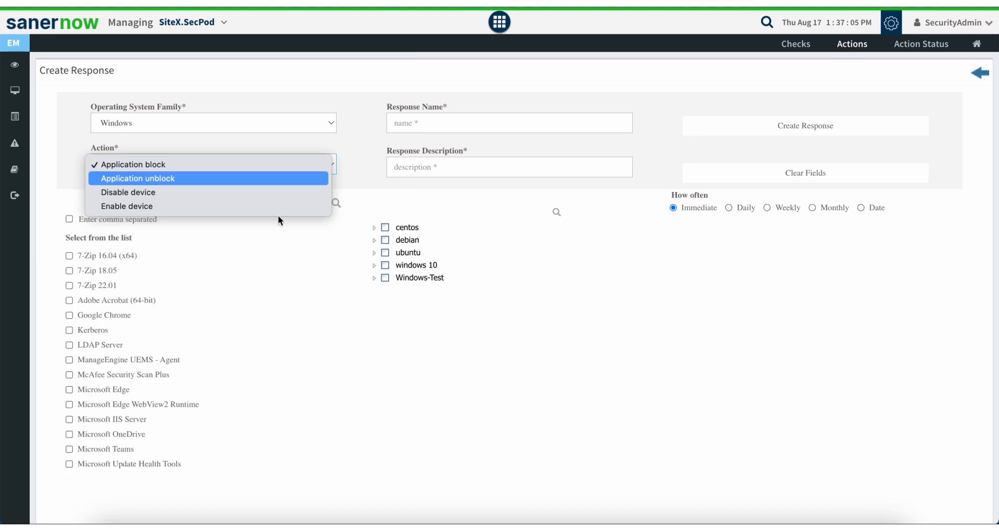
pyautogui.click(979, 73)
# - Show the TuneUp response, review the actions offered for Registry CleanUp and leave without creating it
pyautogui.click(241, 119)
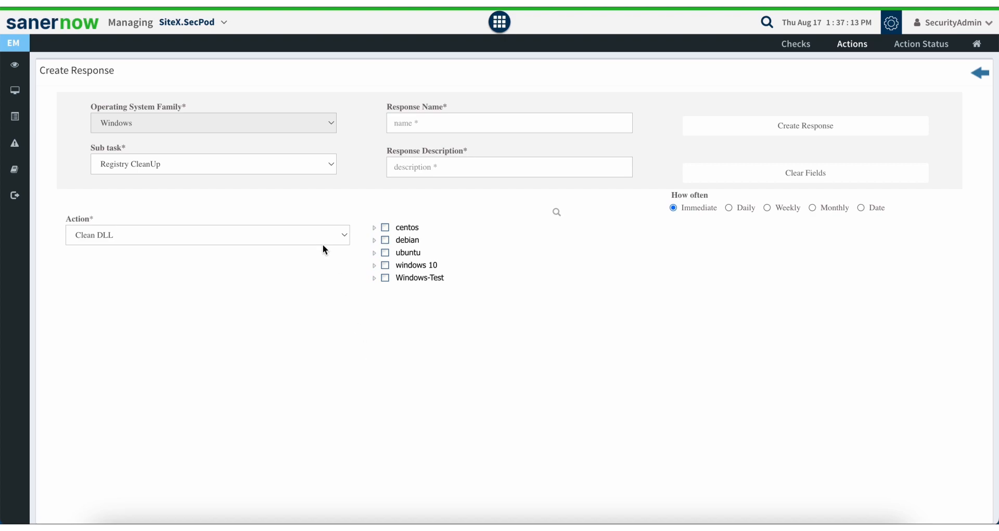
pyautogui.click(323, 247)
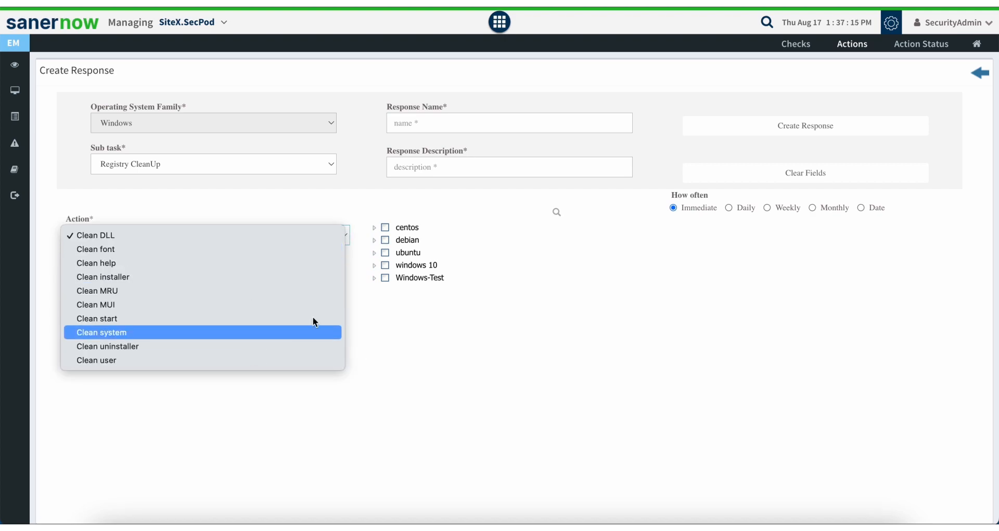
pyautogui.click(583, 359)
pyautogui.click(980, 73)
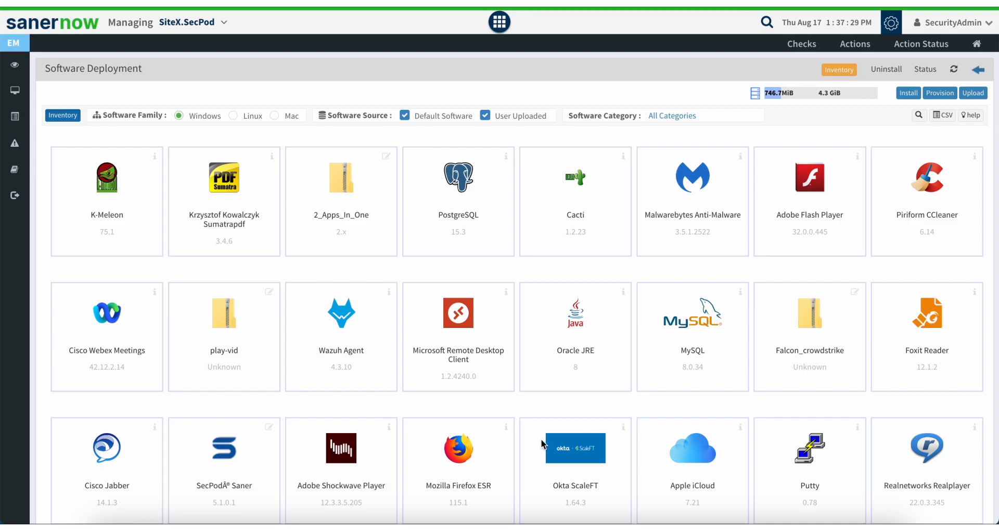
# - Look through the Windows software inventory available for Software Deployment
pyautogui.scroll(-7, 446, 318)
pyautogui.scroll(-12, 445, 314)
pyautogui.scroll(14, 445, 315)
pyautogui.scroll(6, 445, 315)
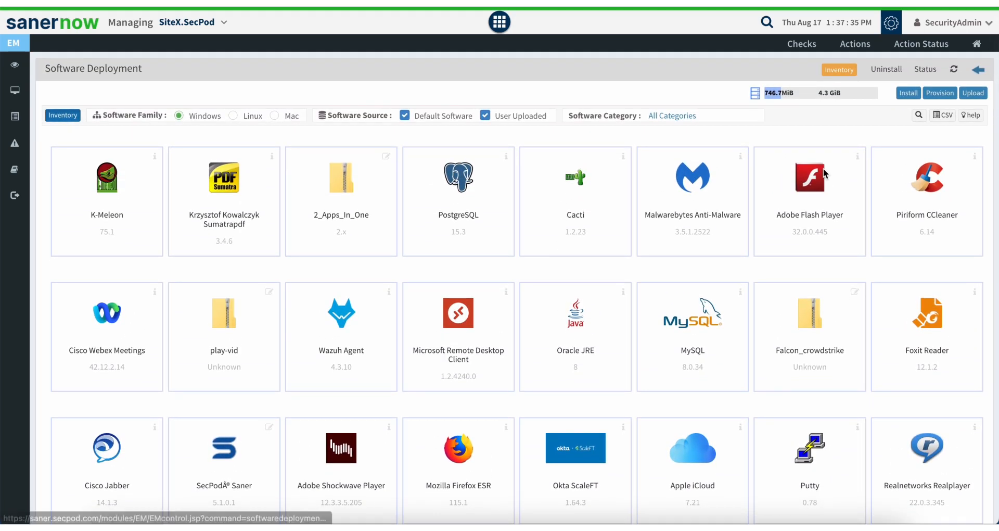
# - Show the software package upload dialog, close it without uploading and display the Asset Selection help
pyautogui.click(973, 93)
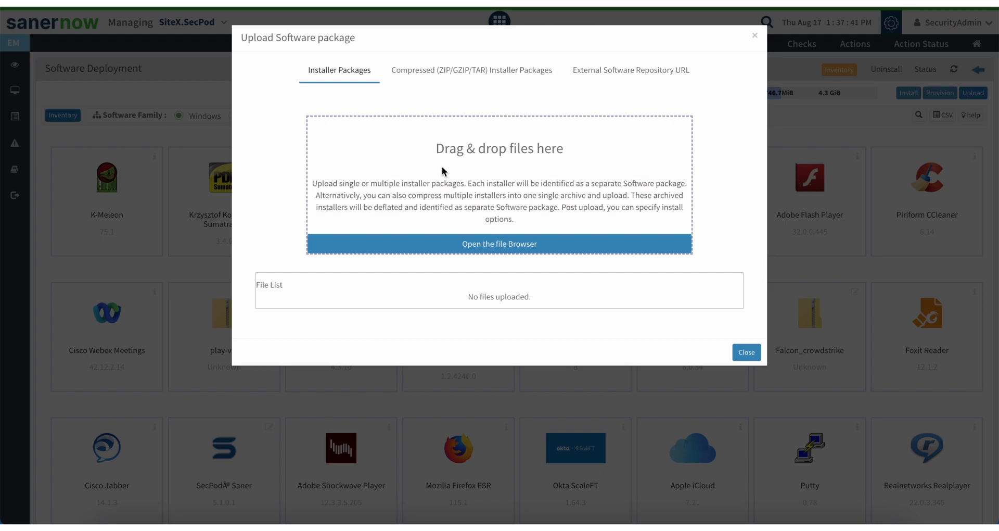
pyautogui.click(747, 353)
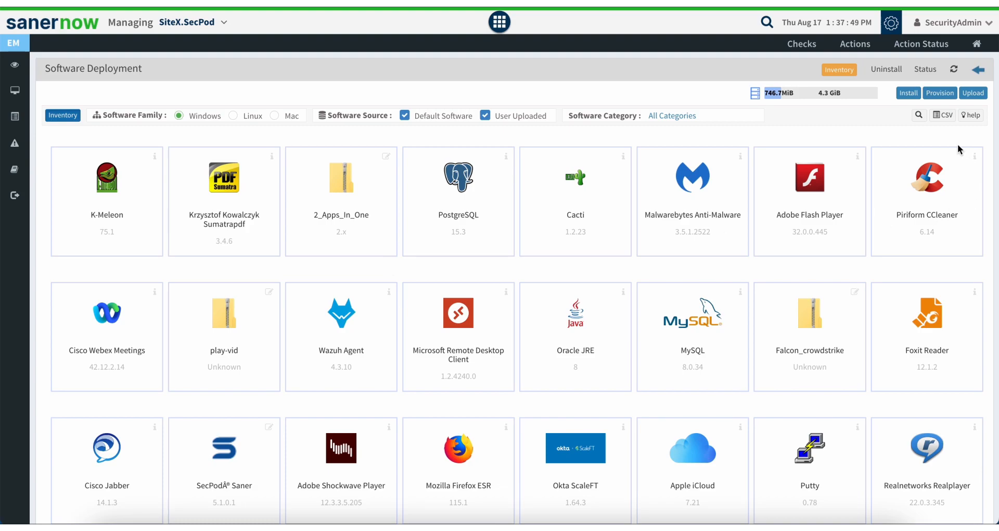
pyautogui.click(967, 119)
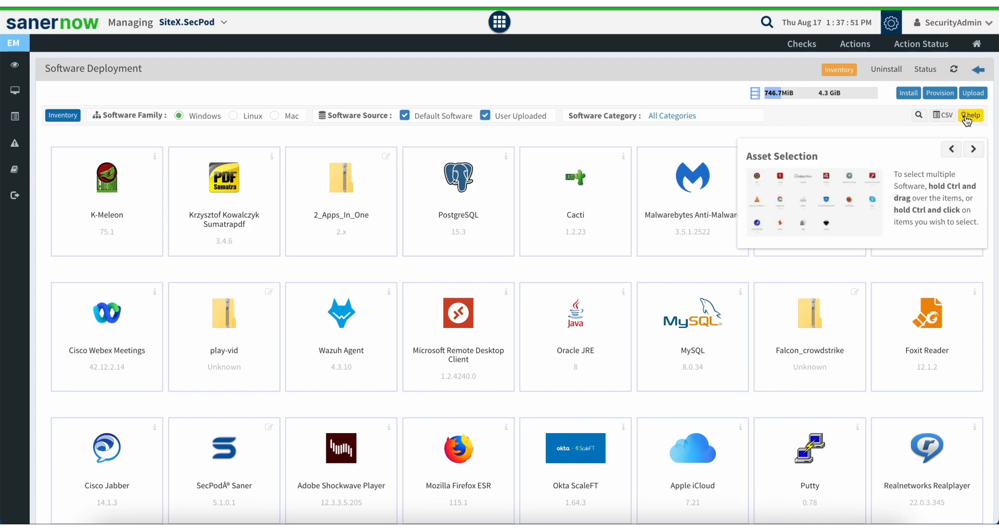
# - Review the installer, compressed and external repository URL upload options, leave without uploading and hide the help
pyautogui.click(972, 95)
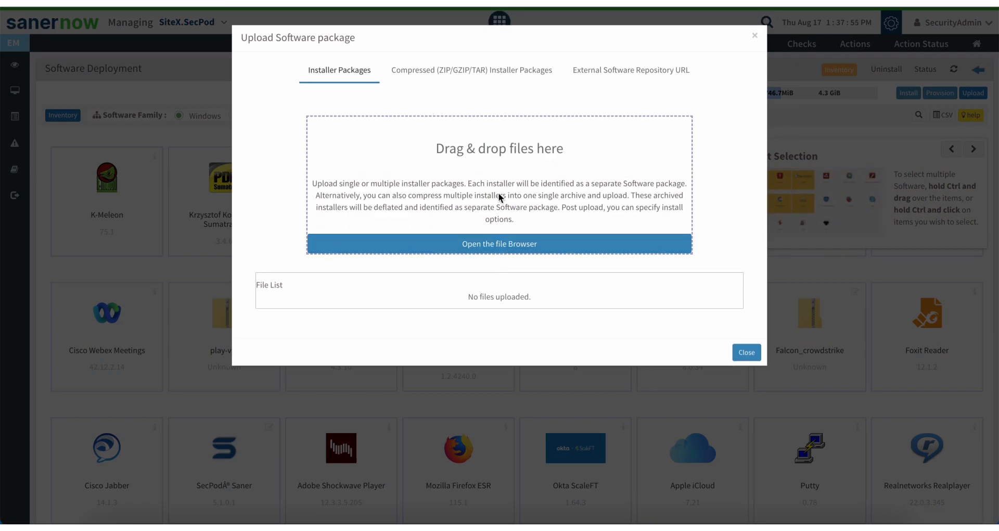
pyautogui.click(456, 71)
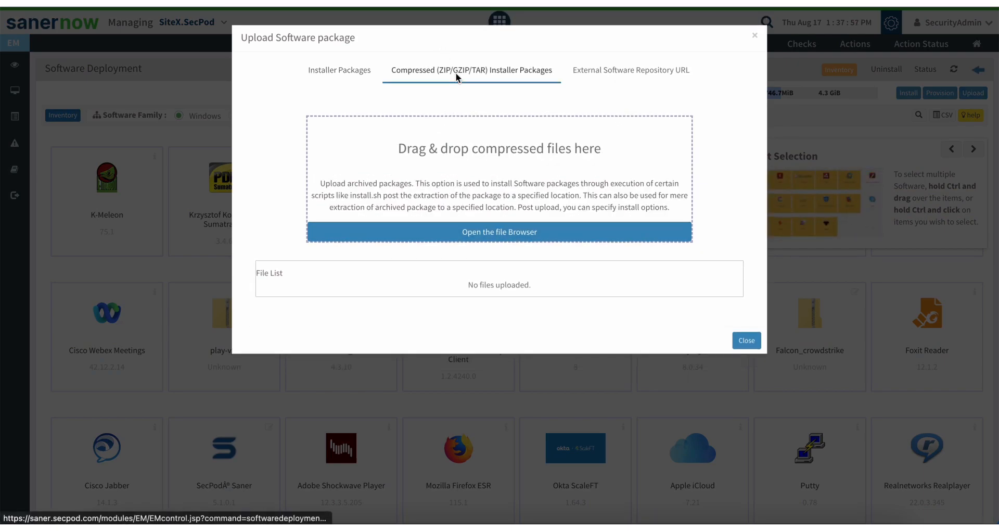
pyautogui.click(625, 74)
pyautogui.click(328, 69)
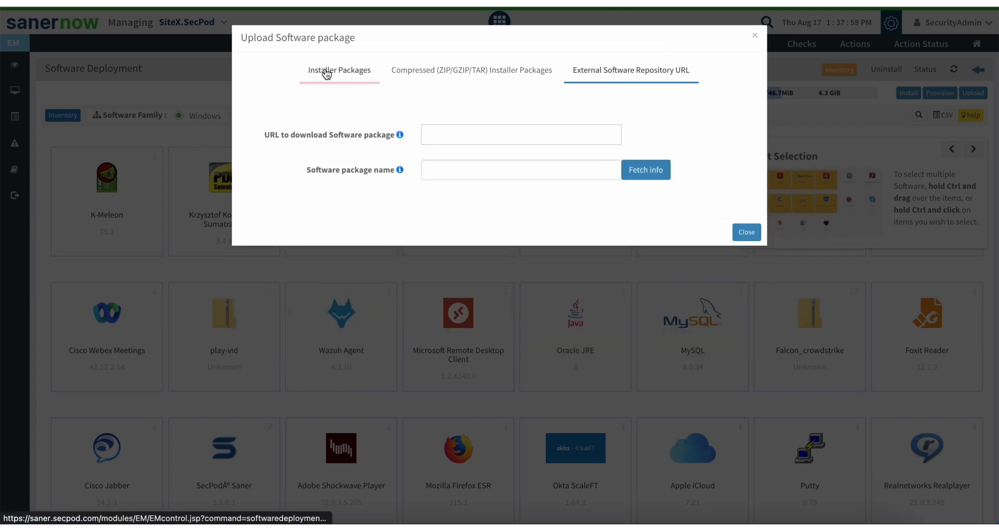
pyautogui.click(116, 303)
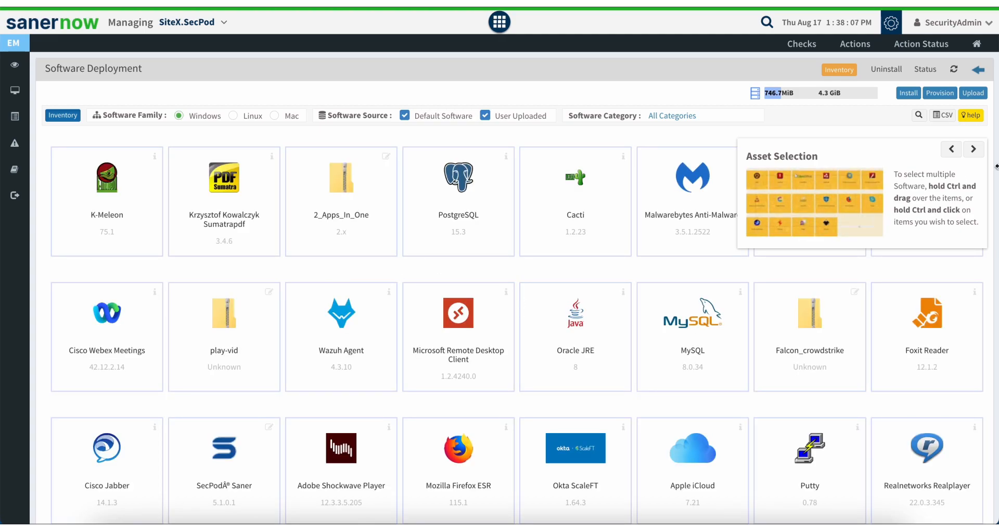
pyautogui.click(973, 120)
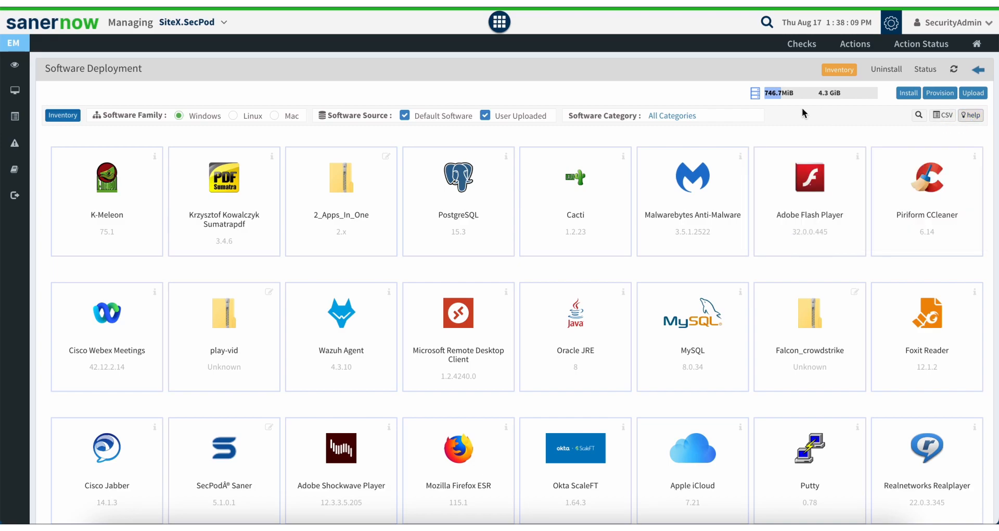
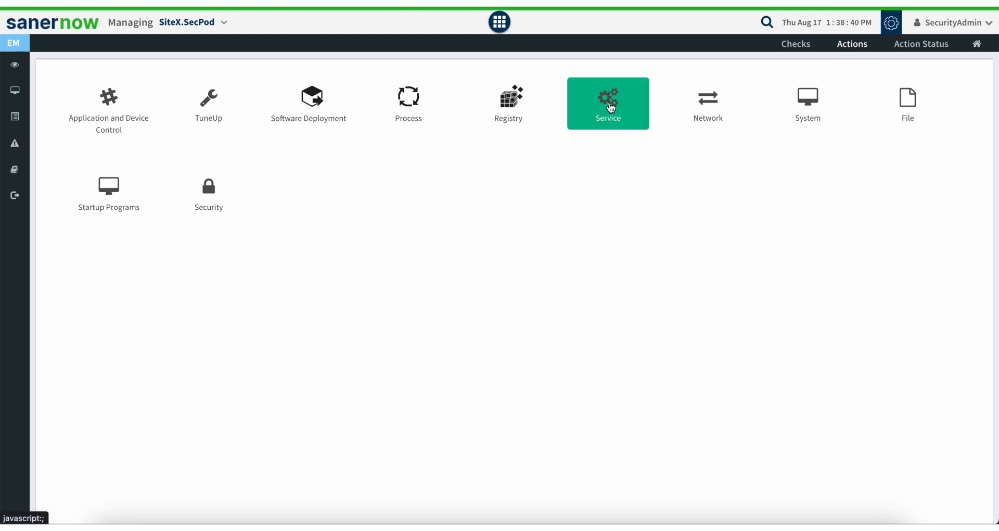
# - Show the Service, Network and Startup Programs response forms one after another, leaving each without creating a response
pyautogui.click(612, 108)
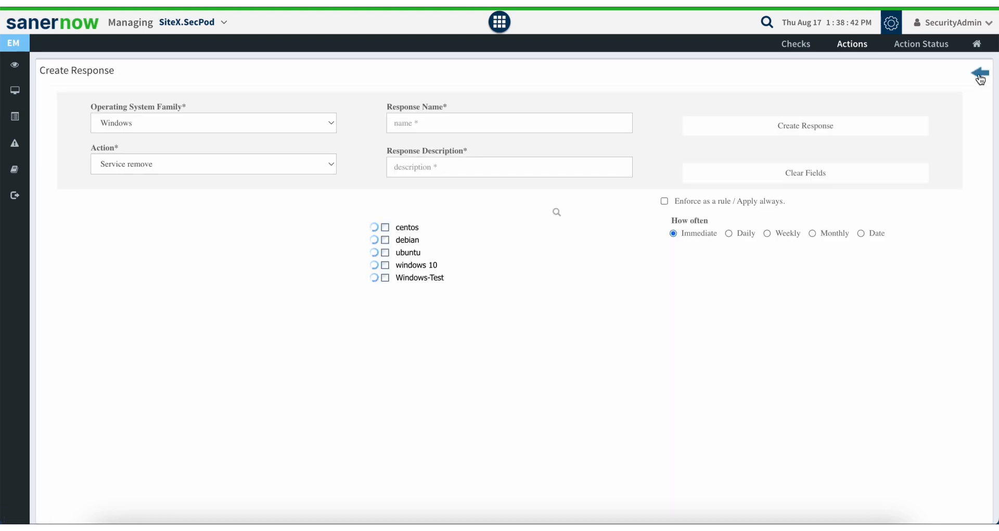
pyautogui.click(979, 76)
pyautogui.click(708, 102)
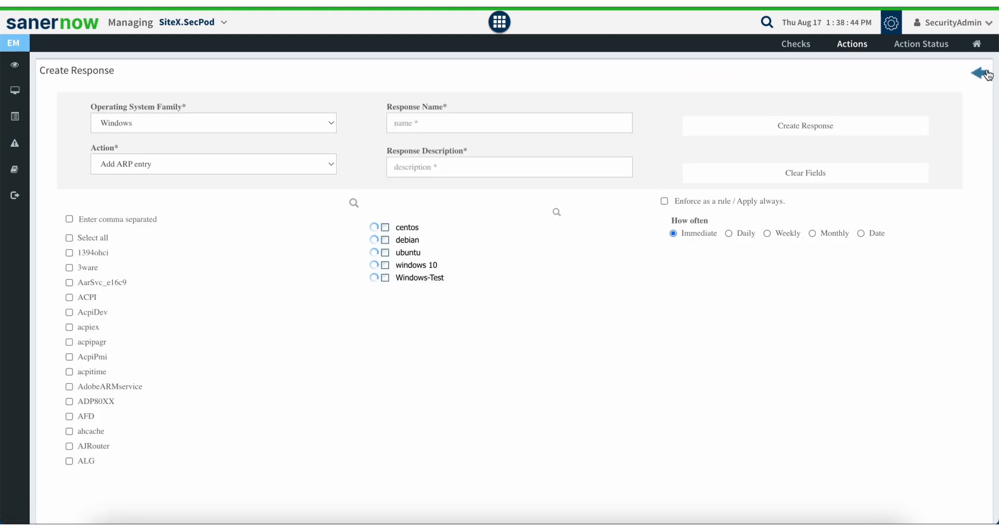
pyautogui.click(985, 74)
pyautogui.click(91, 192)
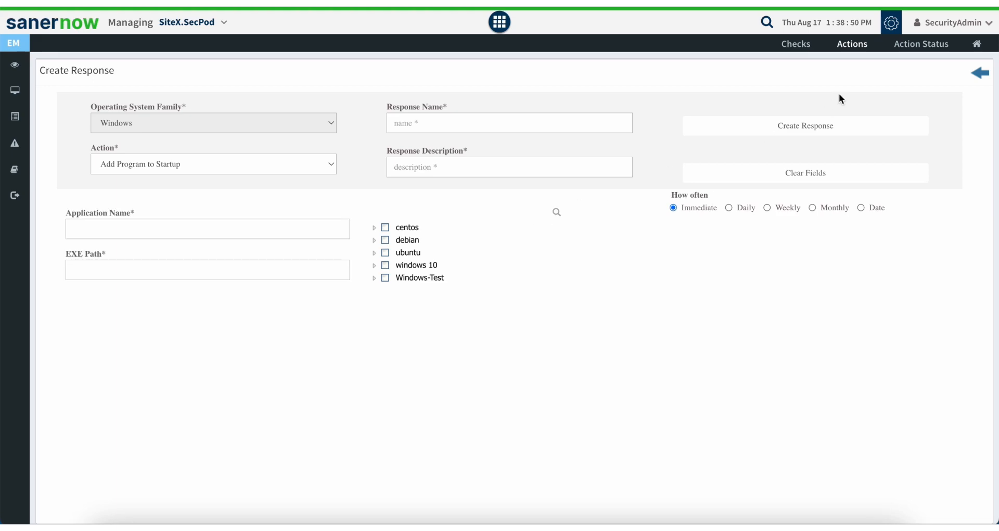
pyautogui.click(984, 74)
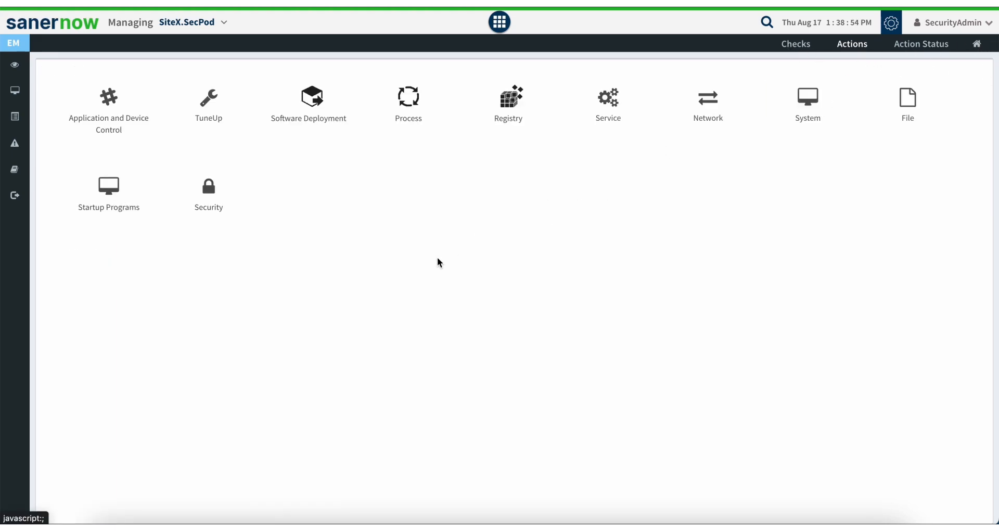
# - Examine the Endpoint Management dashboard's device overview, checks, actions, Detection Summary and Response Summary
pyautogui.scroll(-1, 423, 386)
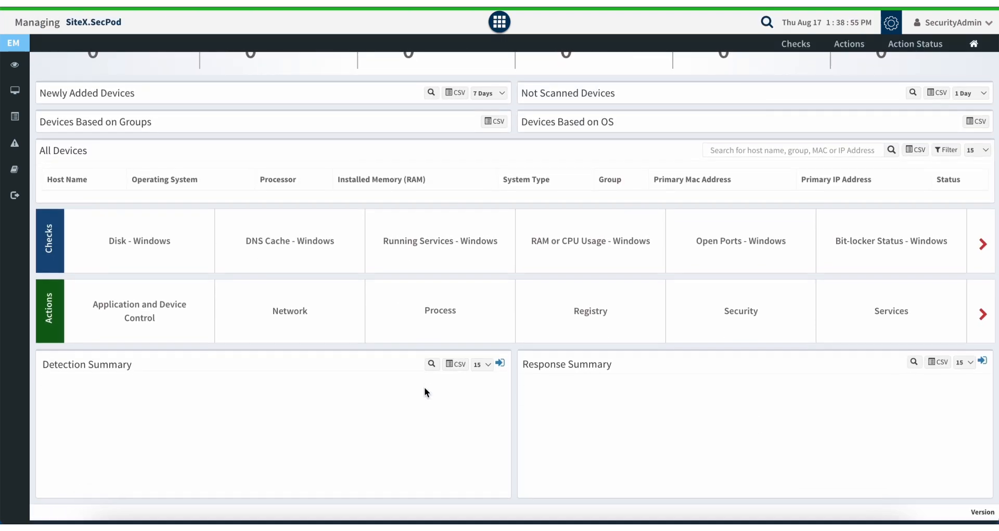
pyautogui.scroll(-5, 510, 317)
pyautogui.scroll(-1, 513, 333)
pyautogui.scroll(6, 513, 333)
pyautogui.scroll(-8, 513, 333)
pyautogui.scroll(8, 513, 333)
pyautogui.scroll(-8, 513, 333)
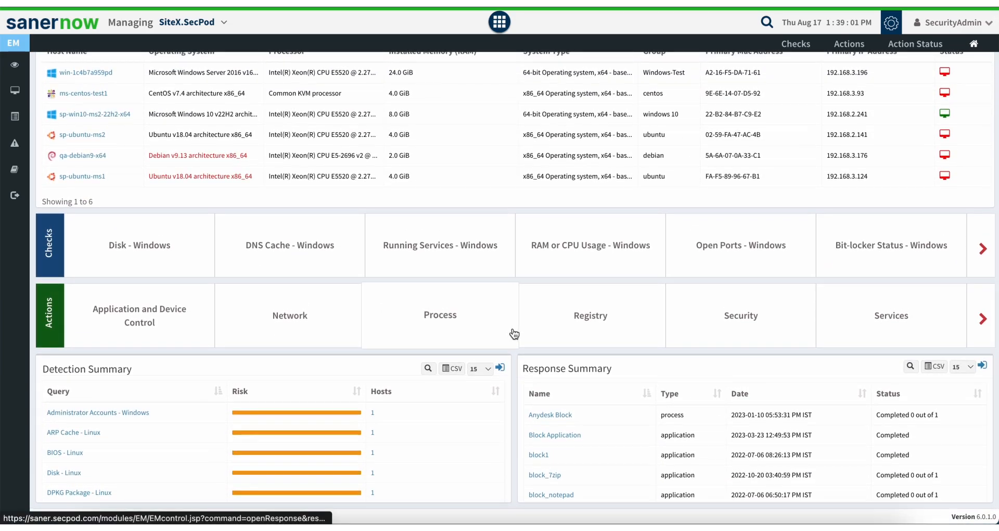
pyautogui.scroll(8, 514, 334)
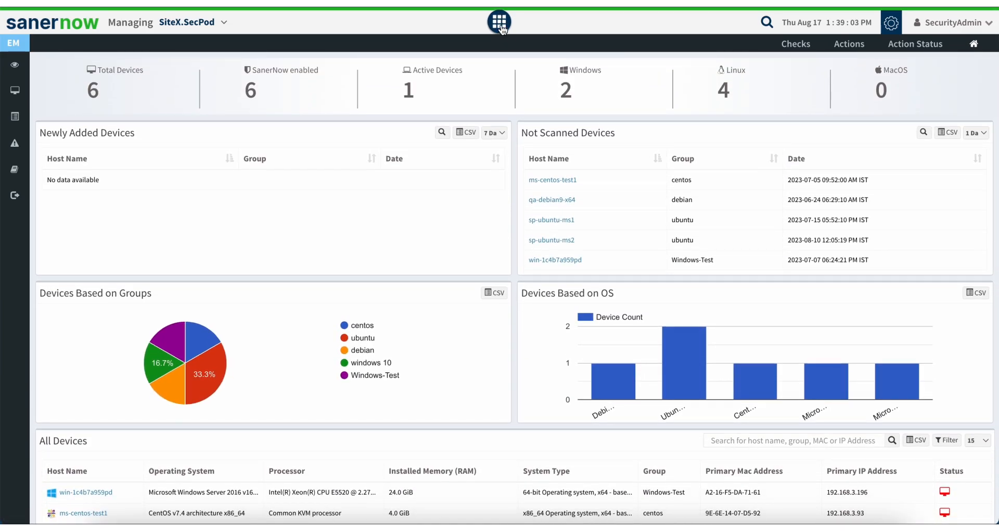
# - Revisit the endpoint checks and actions overviews, and show the list of SanerNow modules
pyautogui.click(500, 26)
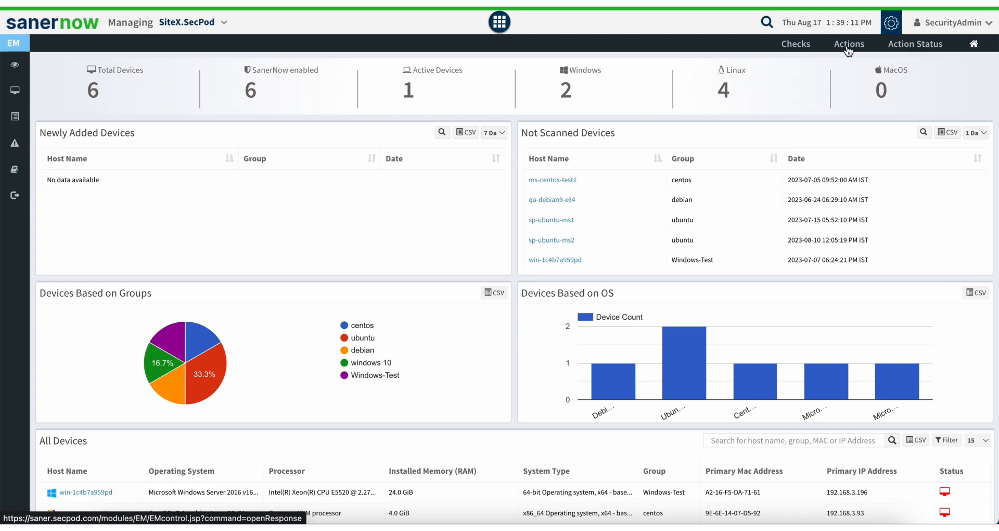
pyautogui.click(804, 46)
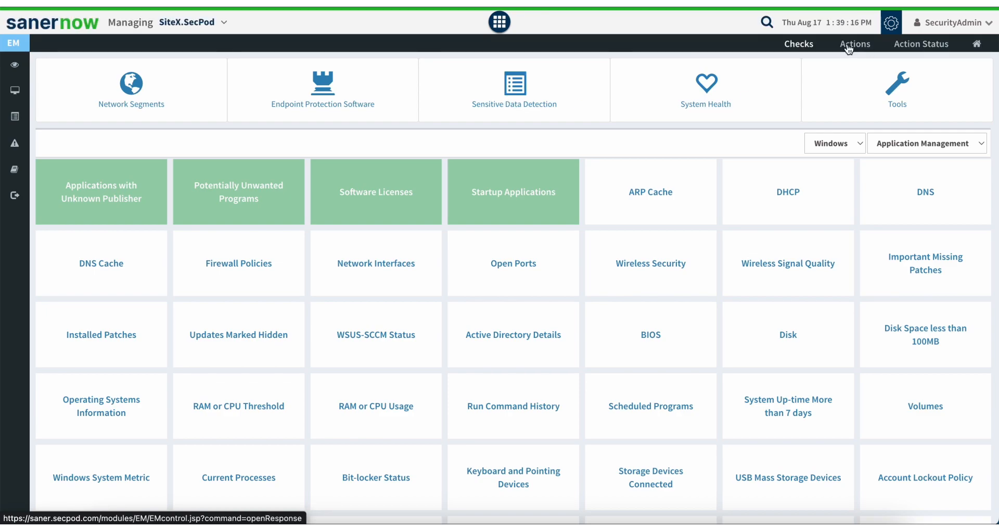
pyautogui.click(848, 47)
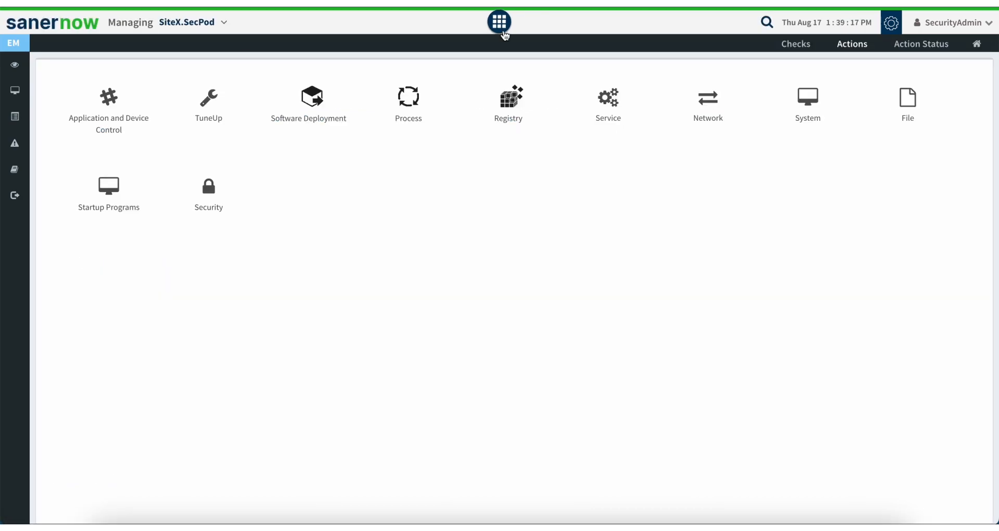
pyautogui.click(502, 30)
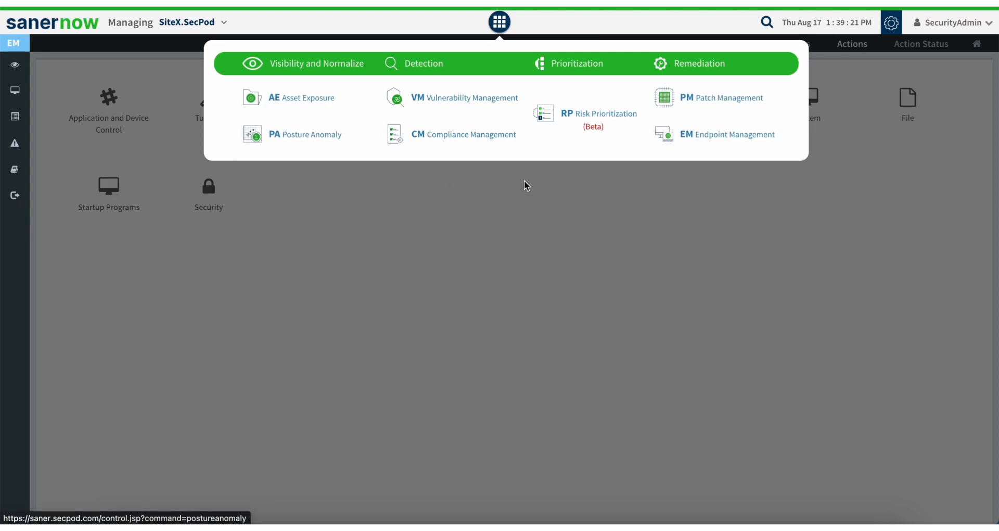
pyautogui.click(256, 234)
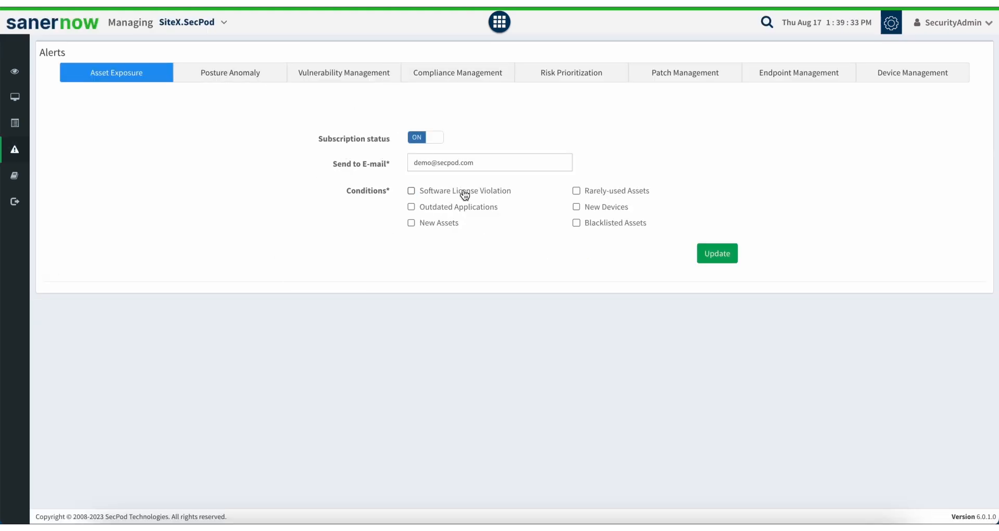
# - Review the alert settings for each module from Posture Anomaly through Device Management without changing them
pyautogui.click(246, 82)
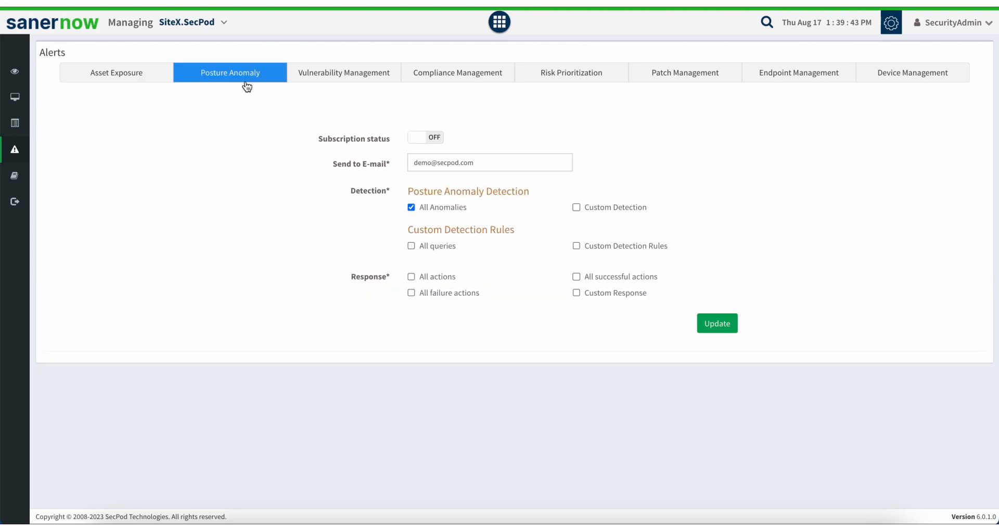
pyautogui.click(356, 68)
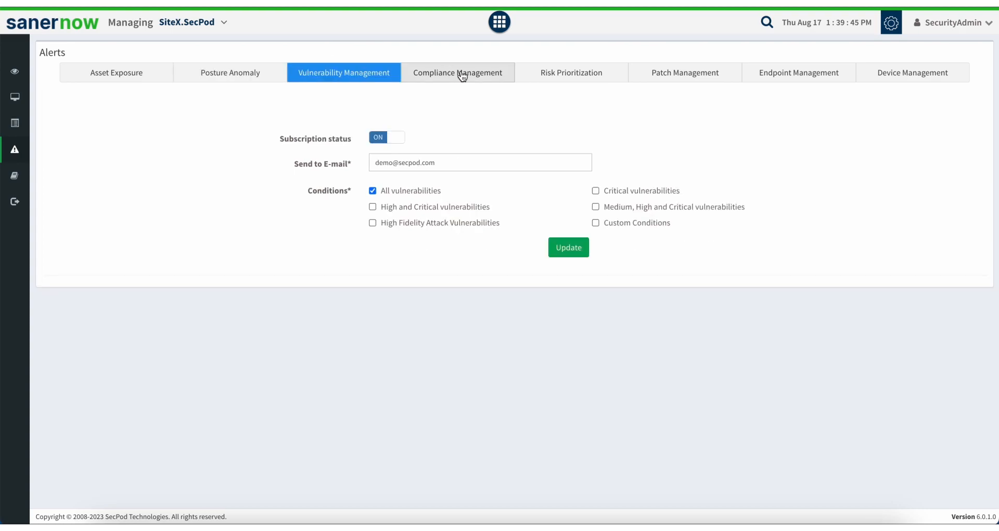
pyautogui.click(462, 76)
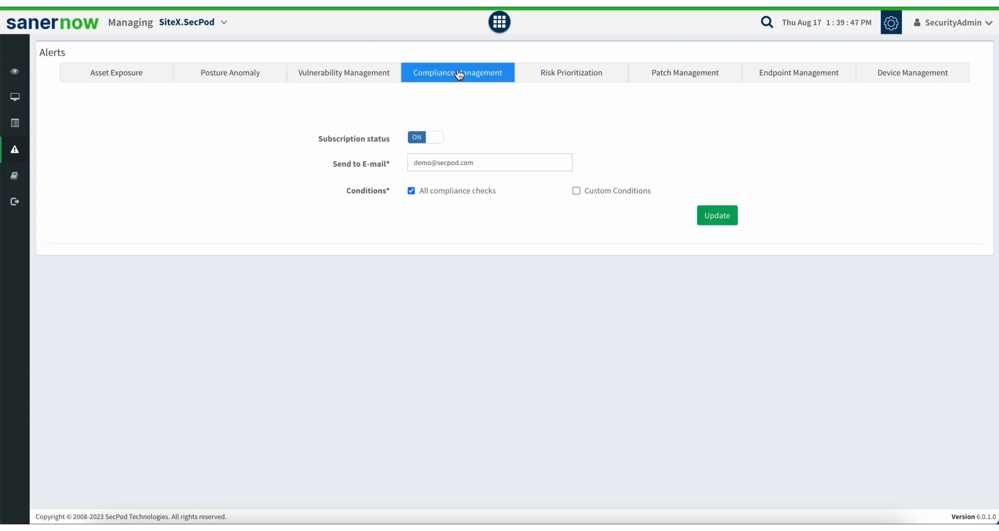
pyautogui.click(585, 76)
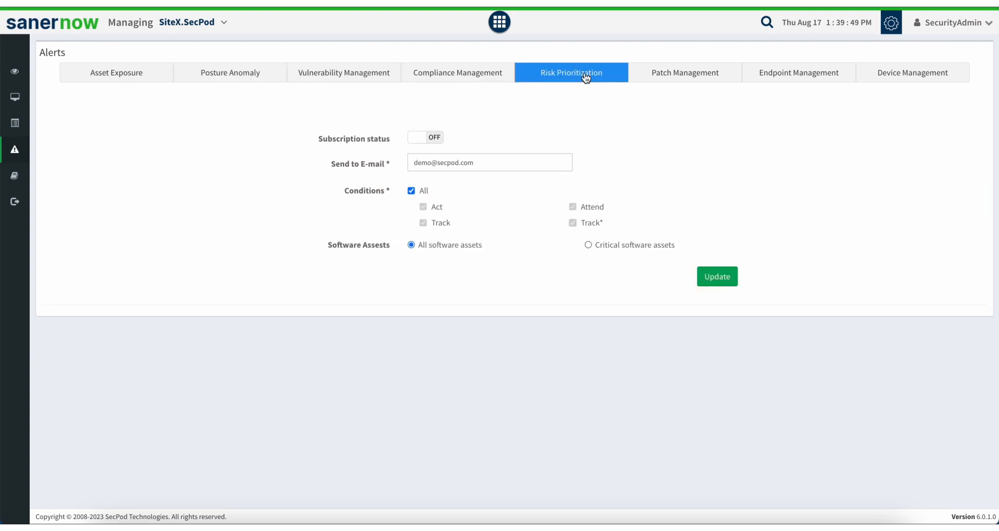
pyautogui.click(669, 73)
pyautogui.click(591, 73)
pyautogui.click(775, 78)
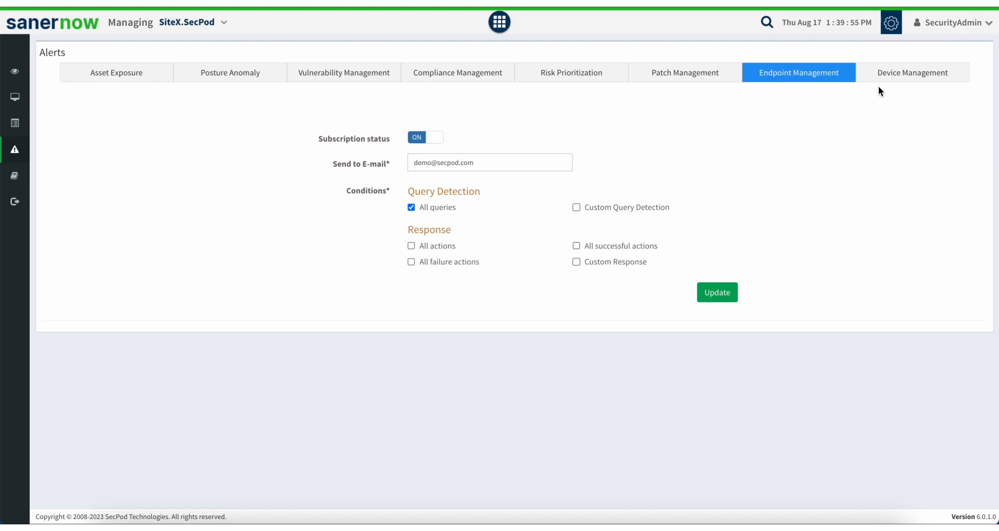
pyautogui.click(919, 78)
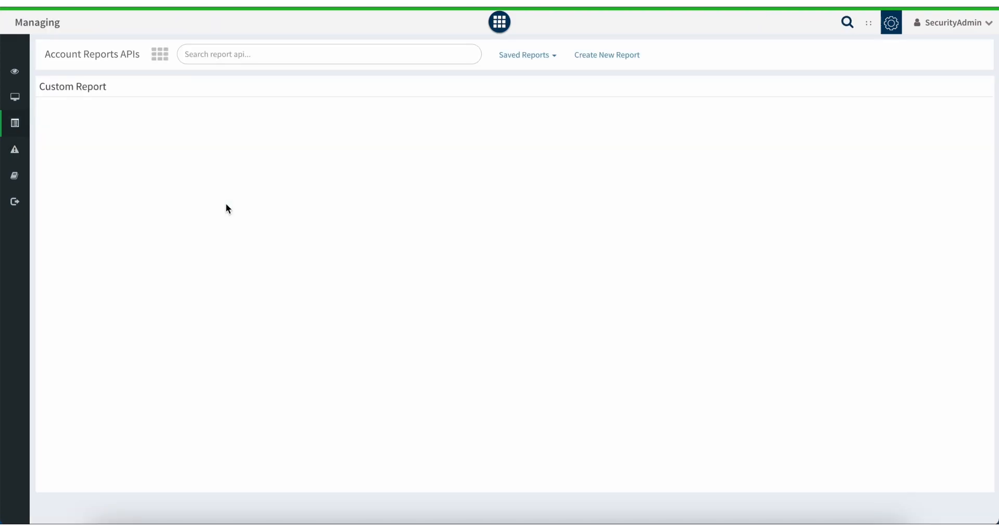
# - Show the canned Vulnerability Report from the saved reports and look through its sections
pyautogui.click(527, 61)
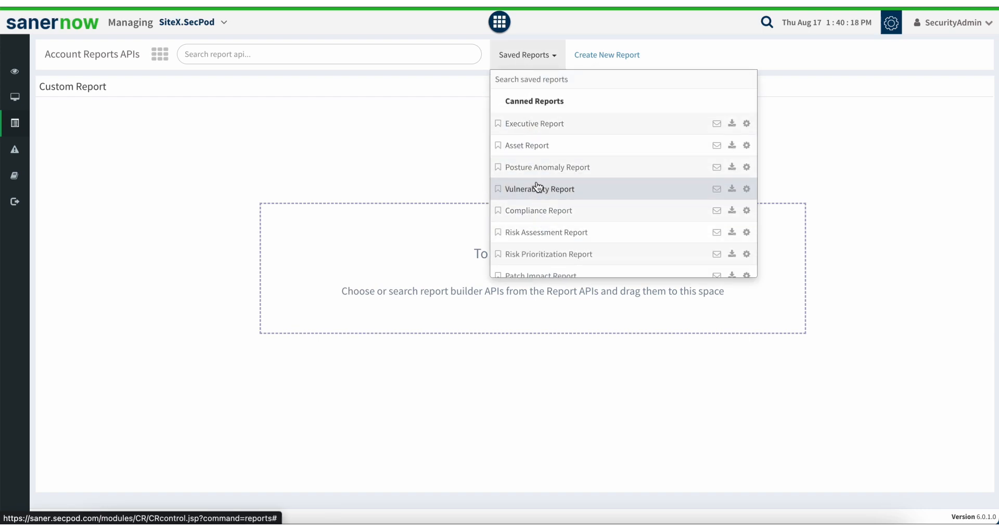
pyautogui.click(538, 188)
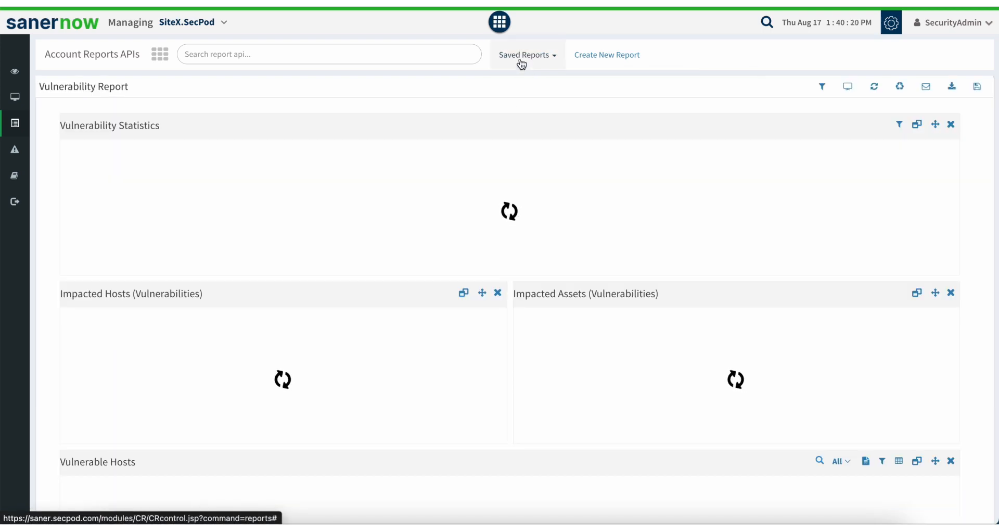
pyautogui.scroll(-15, 536, 288)
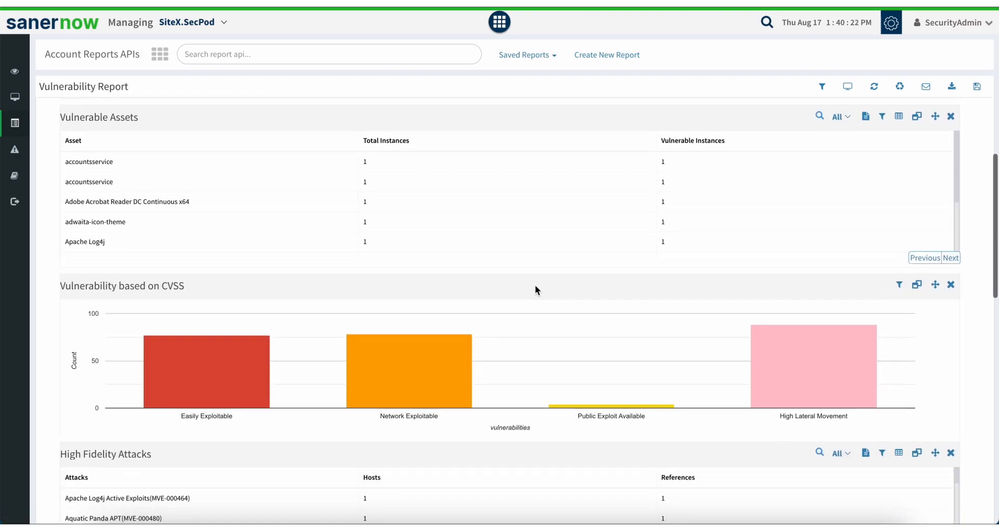
pyautogui.scroll(-11, 536, 288)
pyautogui.scroll(20, 536, 288)
pyautogui.scroll(-19, 536, 288)
pyautogui.scroll(20, 535, 290)
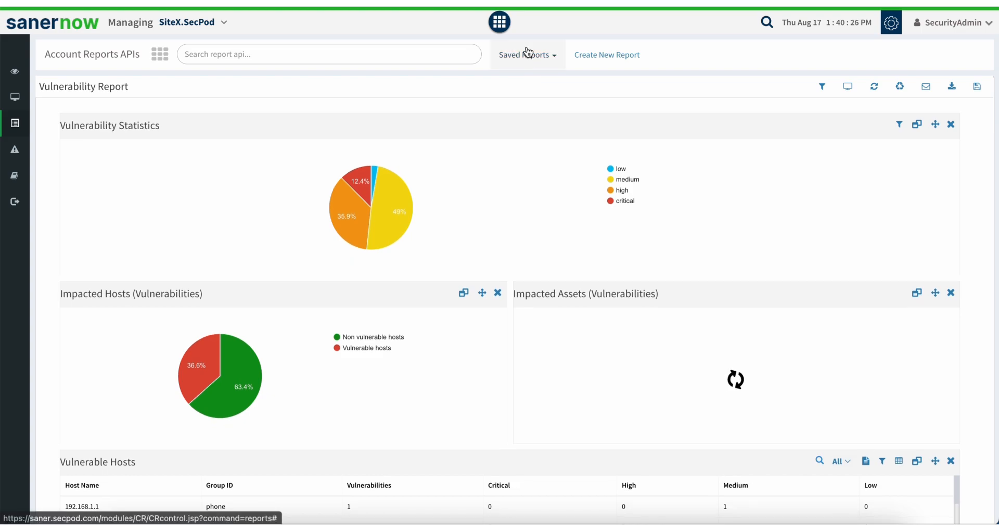
# - View the canned Compliance Report, Risk Assessment Report and Risk Prioritization Report in turn
pyautogui.click(527, 55)
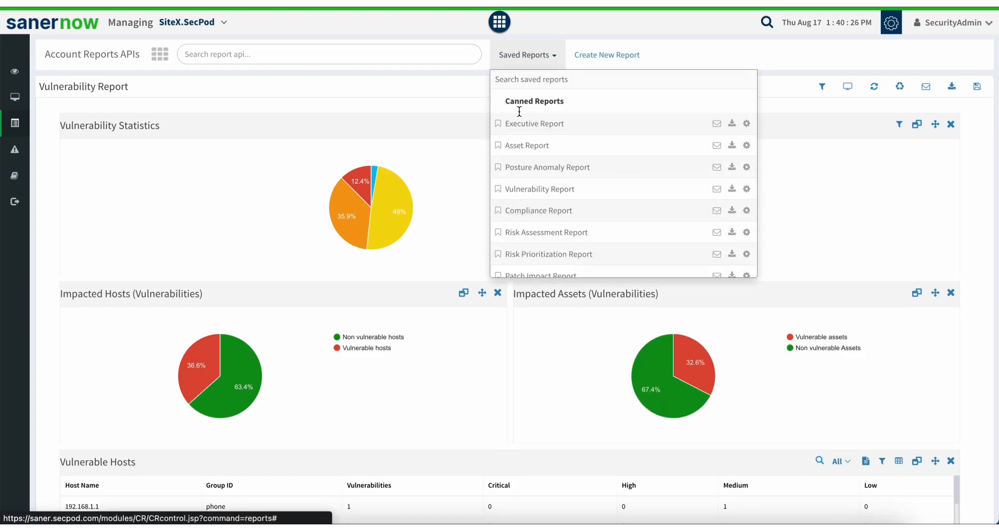
pyautogui.click(539, 211)
pyautogui.click(524, 57)
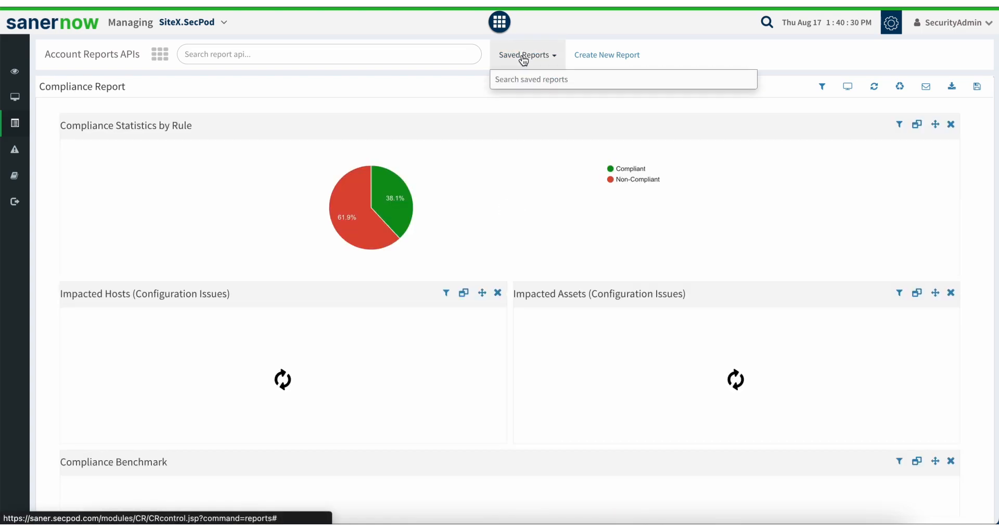
pyautogui.click(529, 236)
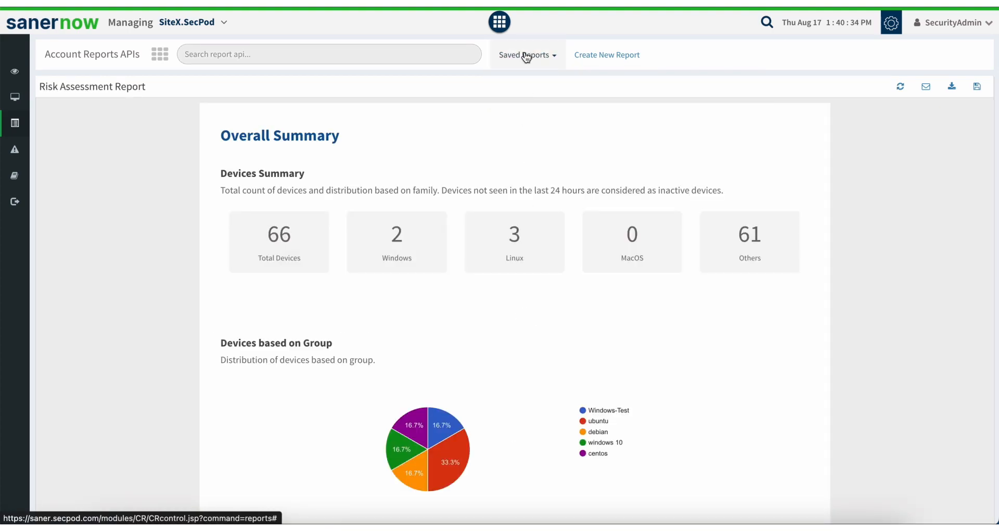
pyautogui.click(527, 57)
pyautogui.click(546, 248)
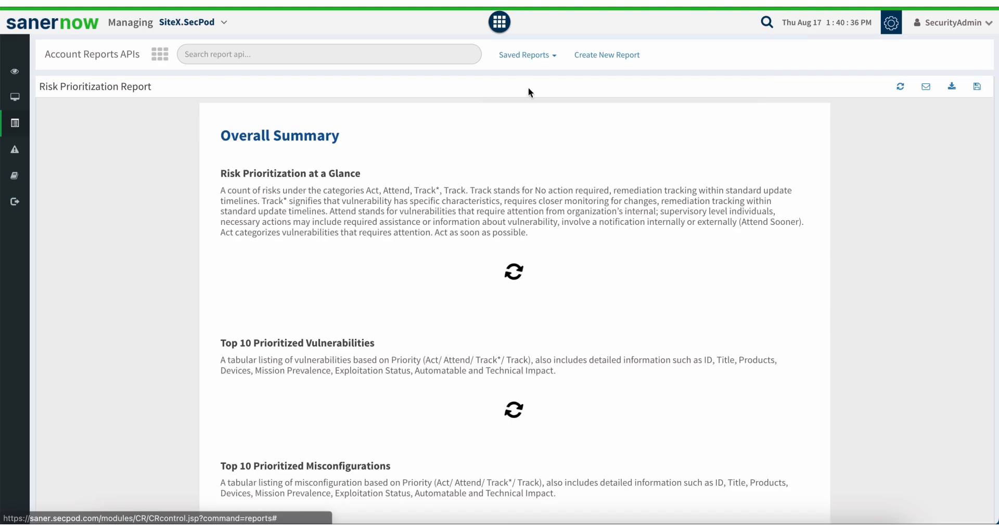
# - View the canned Patch Impact Report and Patch Report in turn, and show the remaining saved reports
pyautogui.click(532, 58)
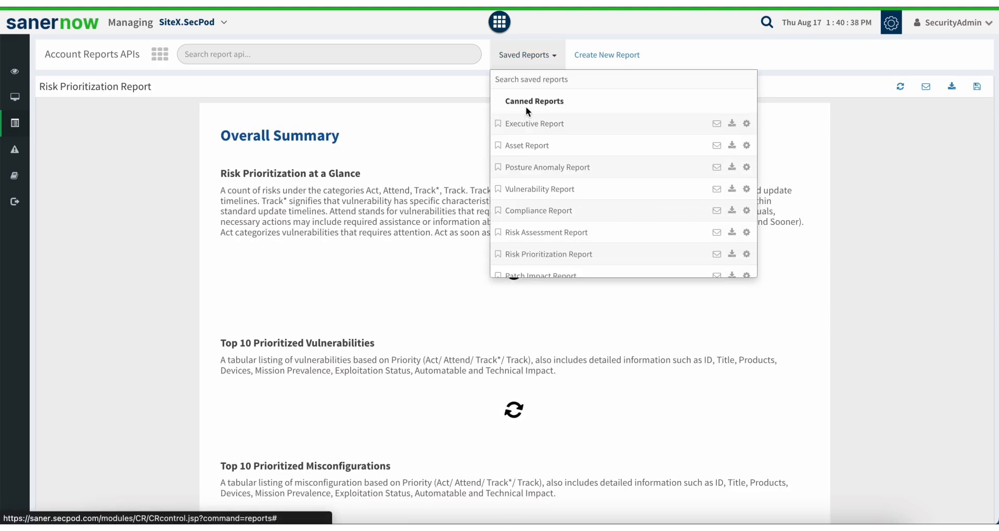
pyautogui.scroll(-2, 535, 232)
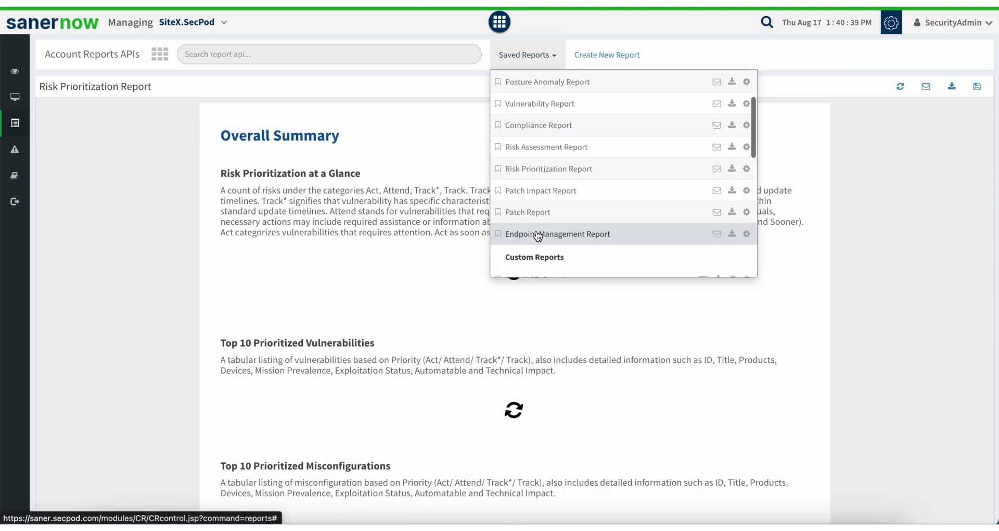
pyautogui.click(532, 201)
pyautogui.click(510, 54)
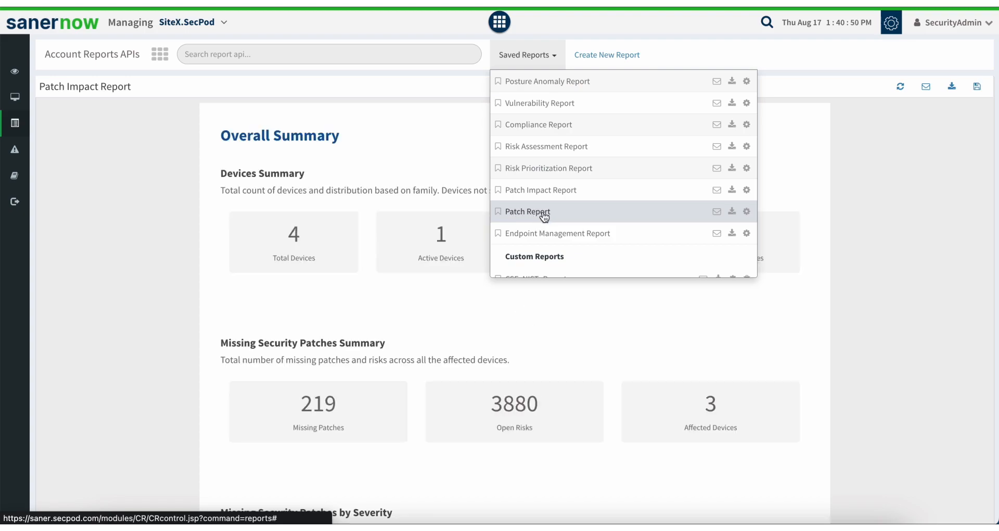
pyautogui.click(513, 212)
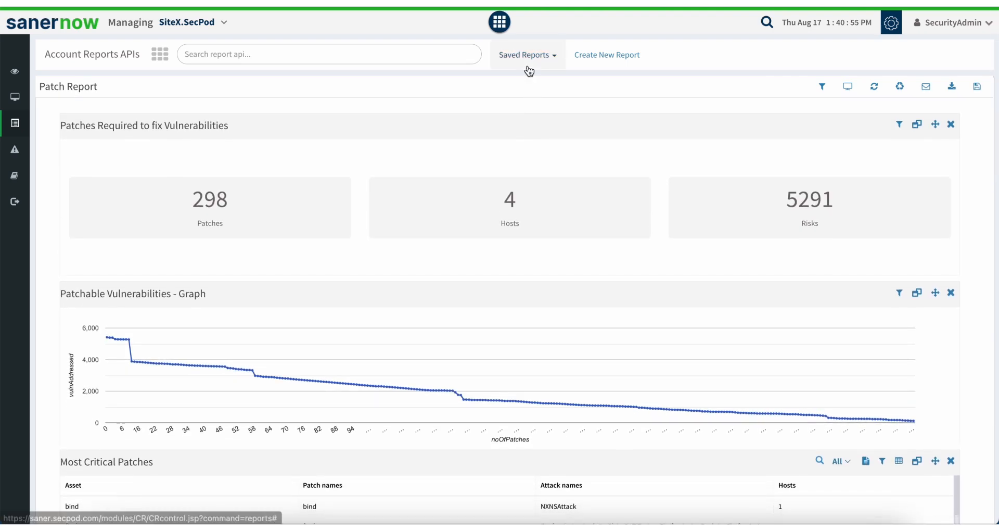
pyautogui.click(529, 71)
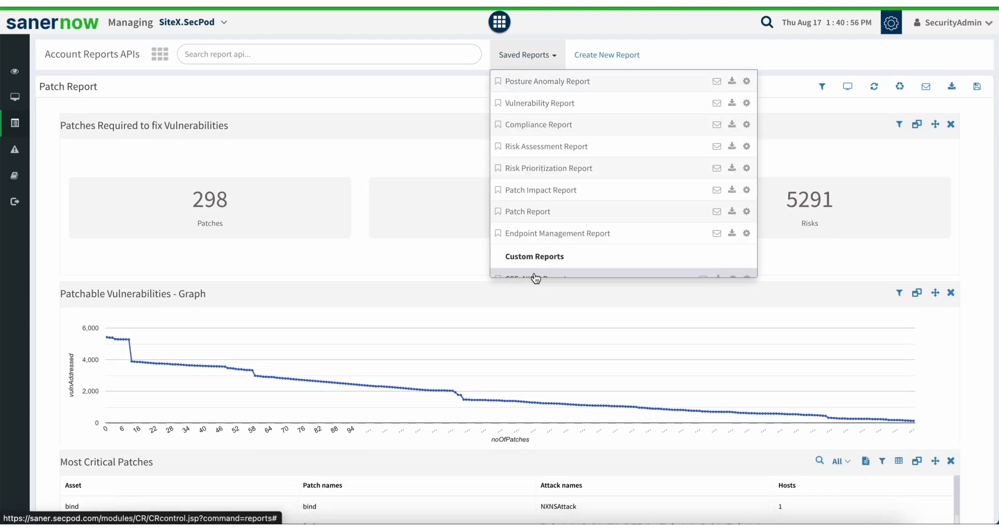
pyautogui.click(439, 218)
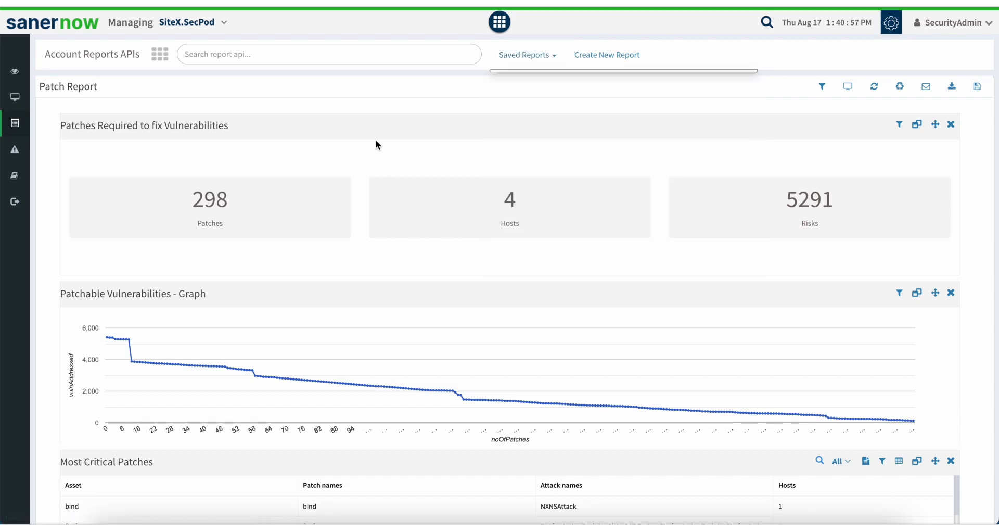
# - Start a new custom report and look through the available report APIs, from Device Information through Posture Anomaly to the vulnerability reports
pyautogui.click(608, 61)
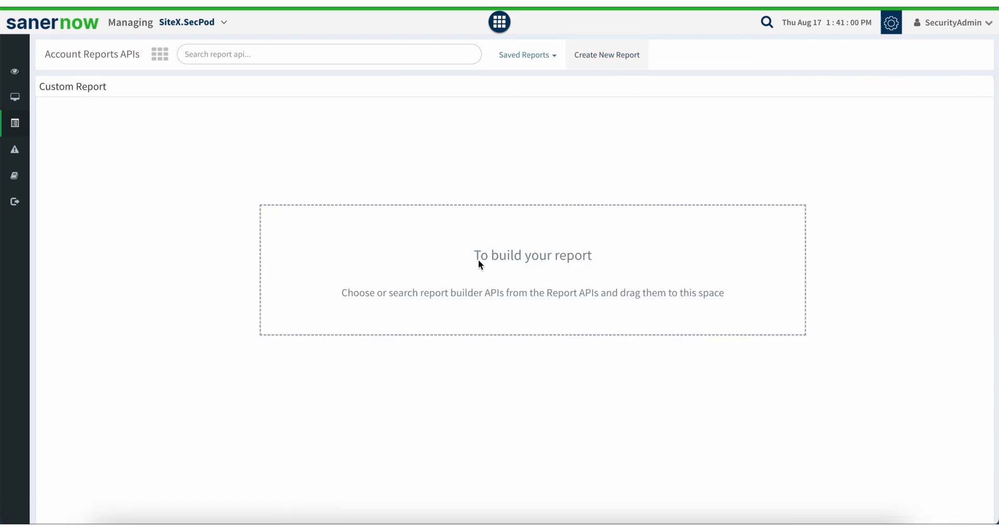
pyautogui.click(158, 55)
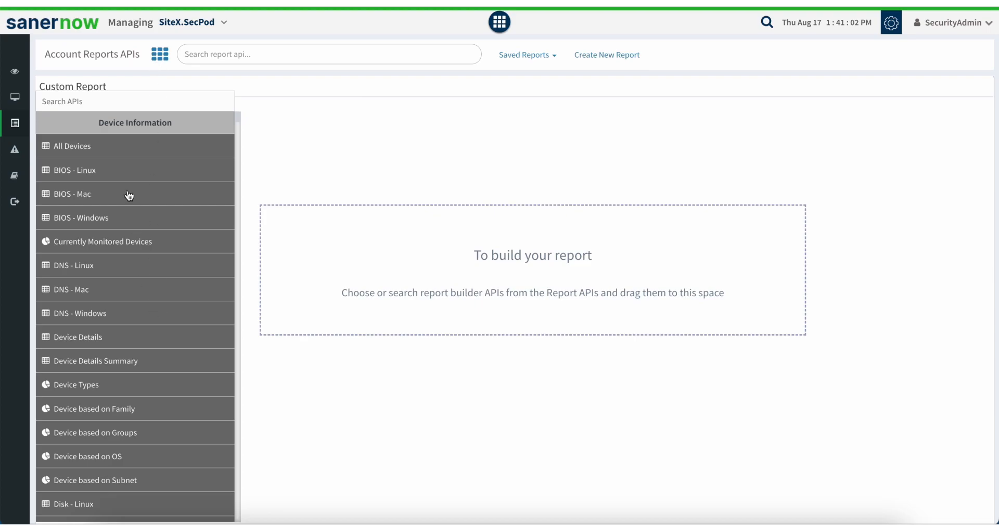
pyautogui.scroll(-20, 140, 358)
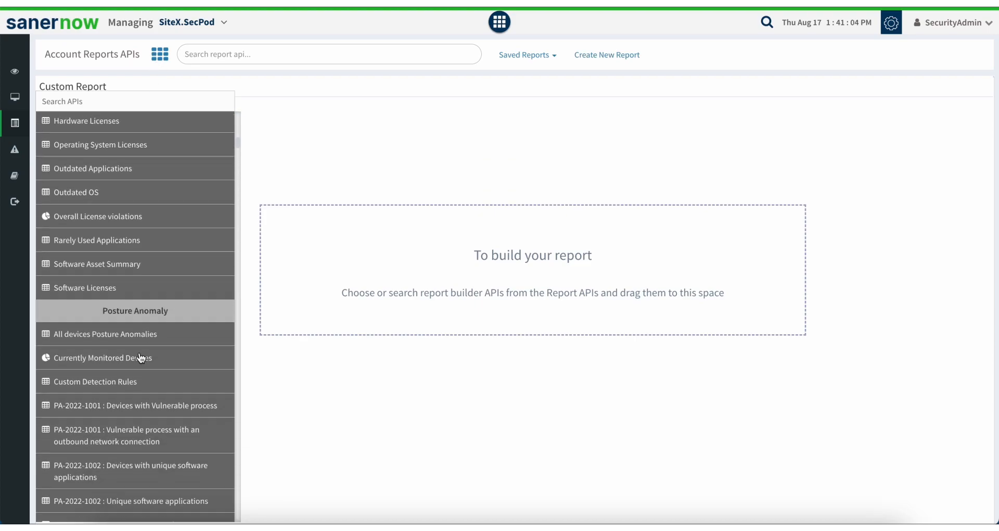
pyautogui.scroll(-20, 137, 359)
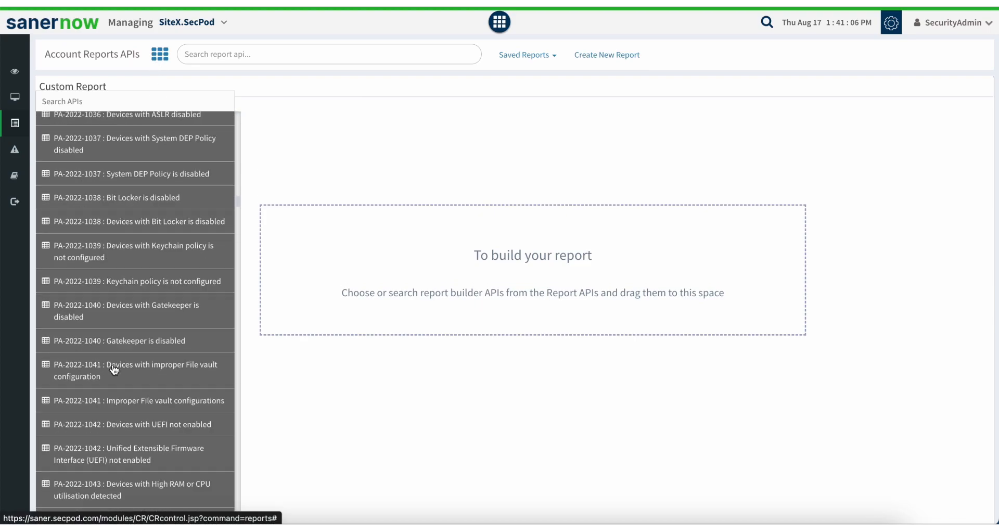
pyautogui.scroll(-20, 115, 370)
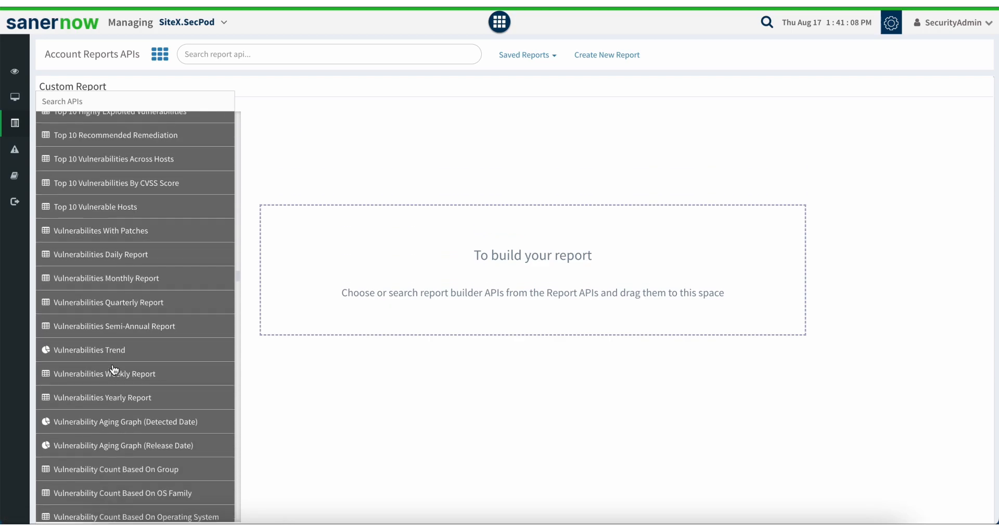
pyautogui.scroll(-20, 114, 370)
# - Add misconfiguration widgets to the custom report, including Misconfigurations, Misconfiguration Fixing Trend, Misconfigurations Quarterly Report, New Misconfigurations Trend, Non-Compliant Devices and Weekly Misconfiguration Fixing Trend
pyautogui.click(114, 219)
pyautogui.click(112, 267)
pyautogui.click(122, 410)
pyautogui.scroll(-10, 121, 406)
pyautogui.click(118, 327)
pyautogui.click(127, 402)
pyautogui.scroll(-6, 125, 391)
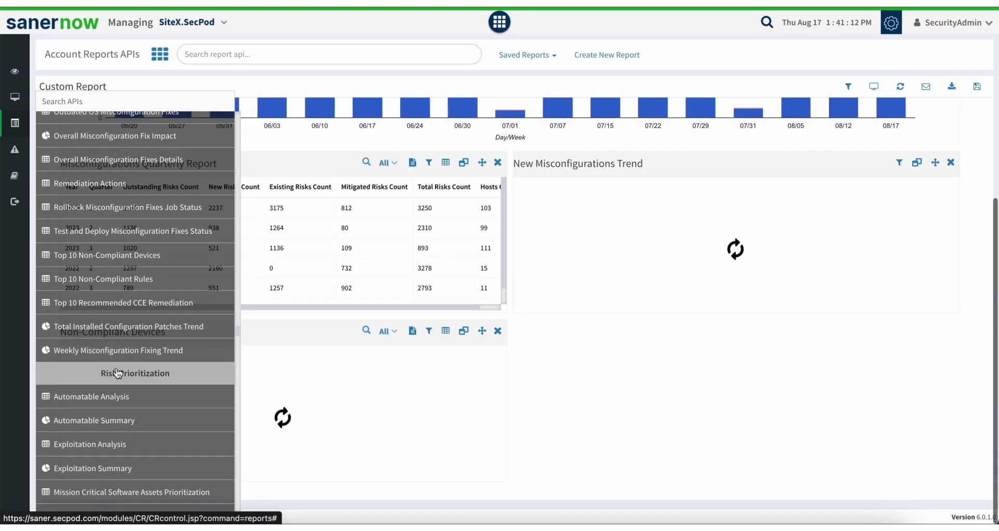
pyautogui.scroll(-5, 121, 287)
pyautogui.click(682, 380)
pyautogui.scroll(-3, 138, 383)
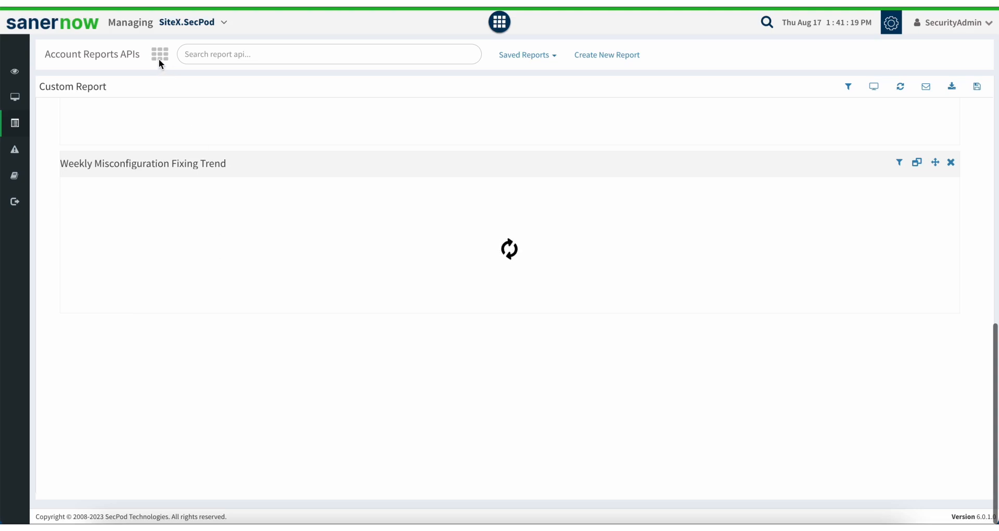
pyautogui.scroll(15, 225, 309)
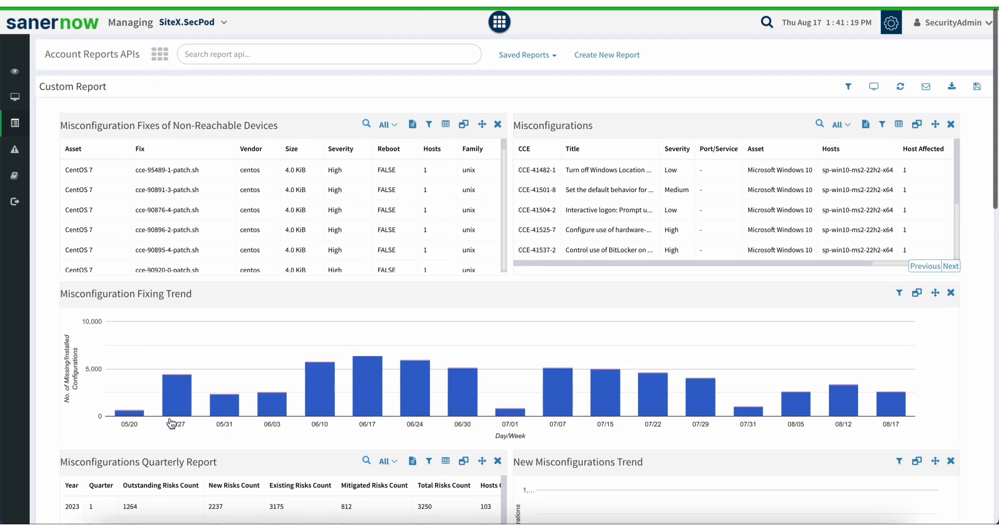
# - Review the custom report's filter options and the column choices of the Misconfigurations table without changing them
pyautogui.click(848, 86)
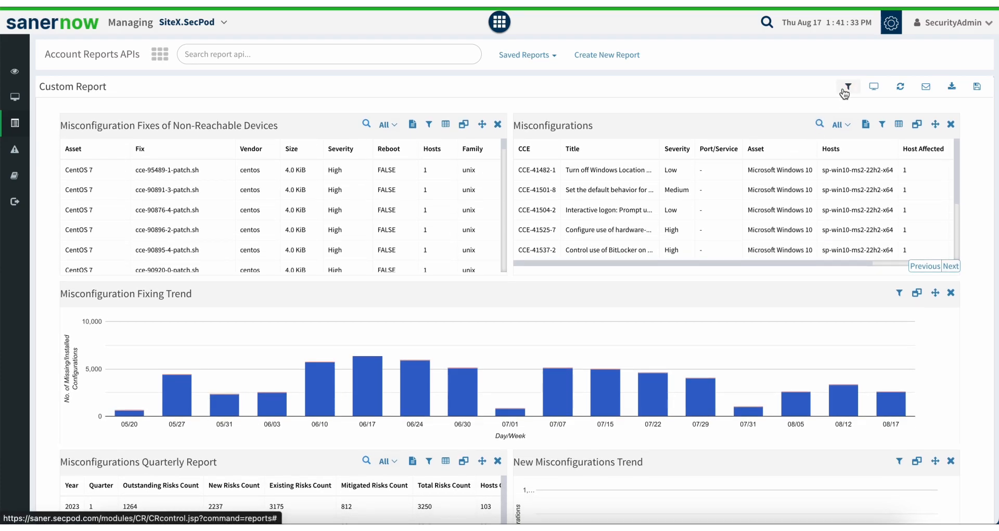
pyautogui.click(849, 87)
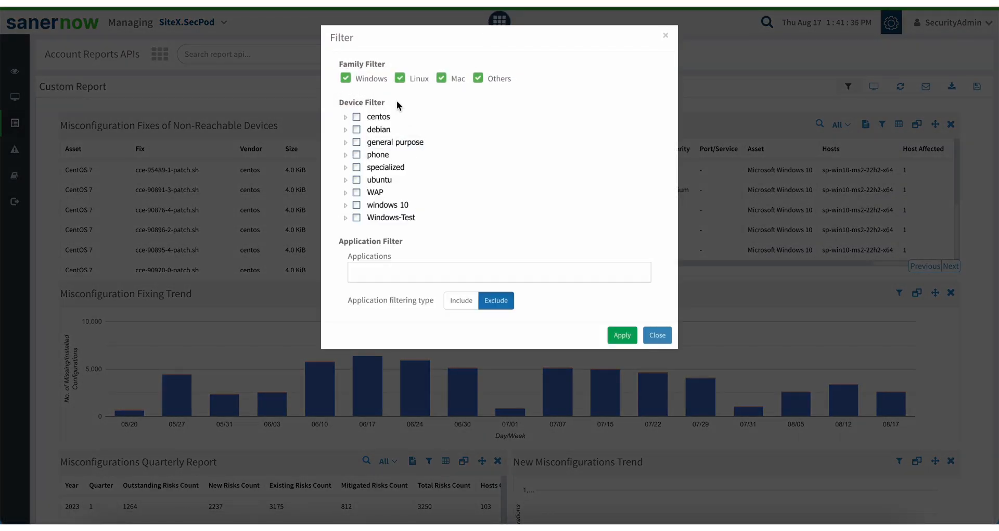
pyautogui.click(663, 338)
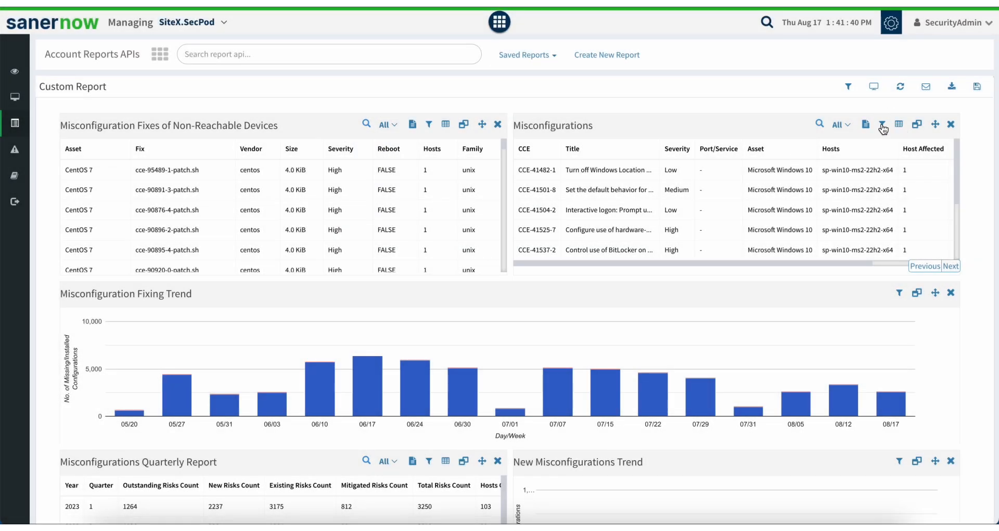
pyautogui.click(897, 123)
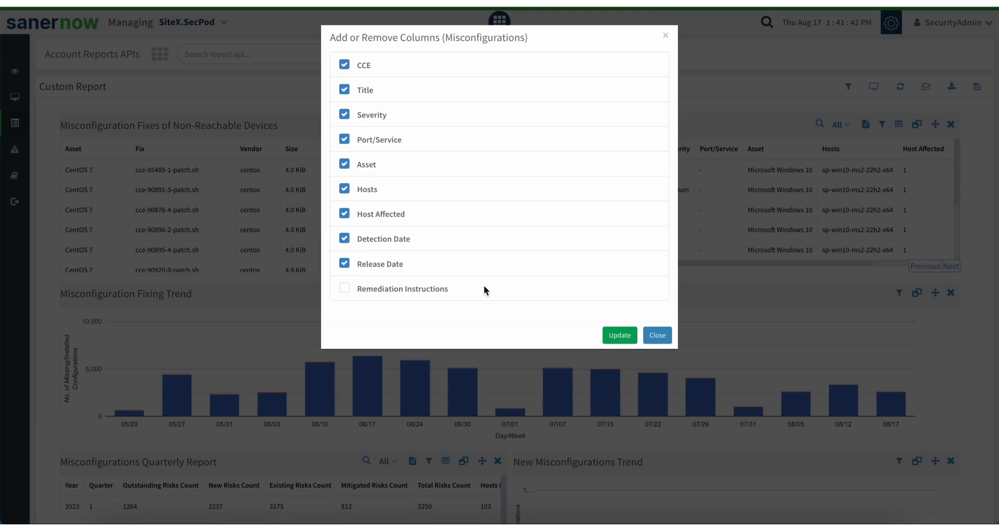
pyautogui.click(657, 333)
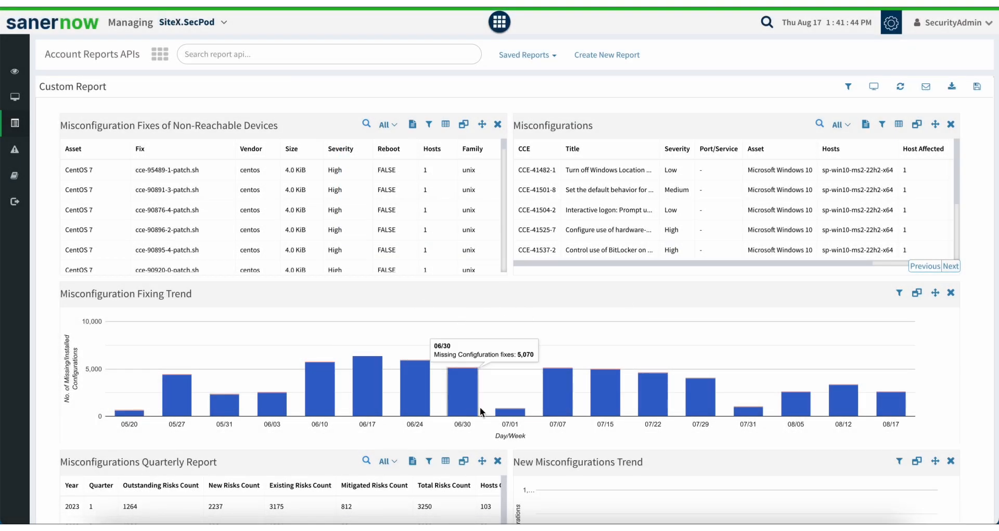
# - Look through the custom report down to the Weekly Misconfiguration Fixing Trend chart and show the report's download option
pyautogui.scroll(-5, 503, 310)
pyautogui.scroll(5, 504, 310)
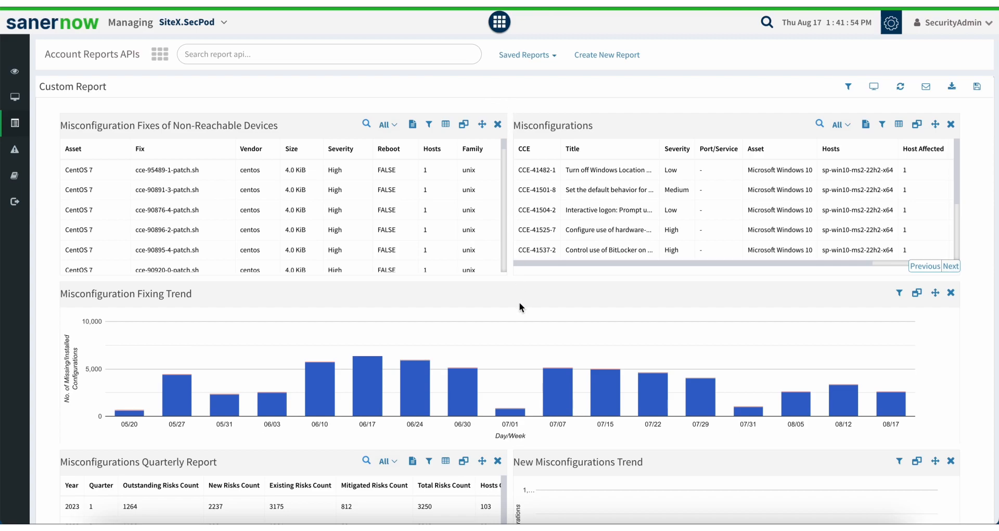
pyautogui.scroll(-15, 519, 301)
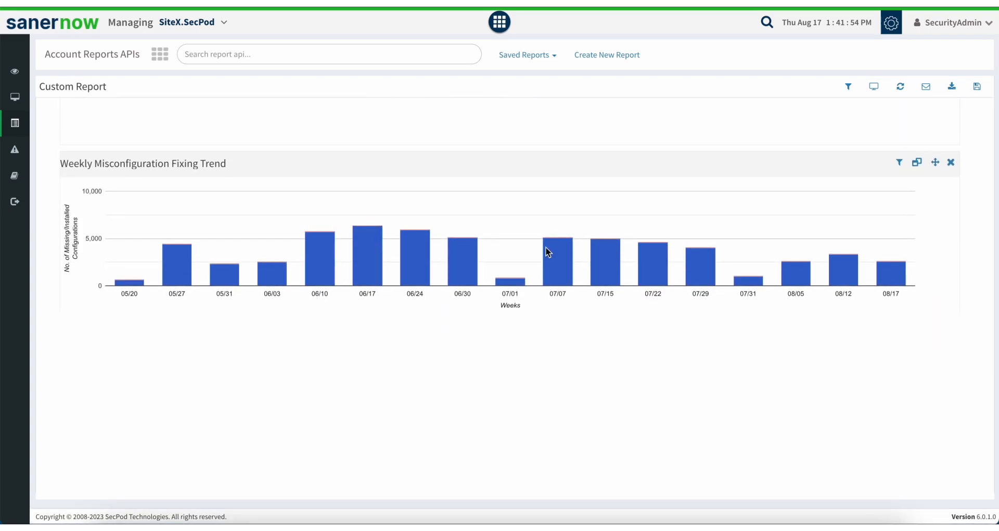
pyautogui.click(950, 89)
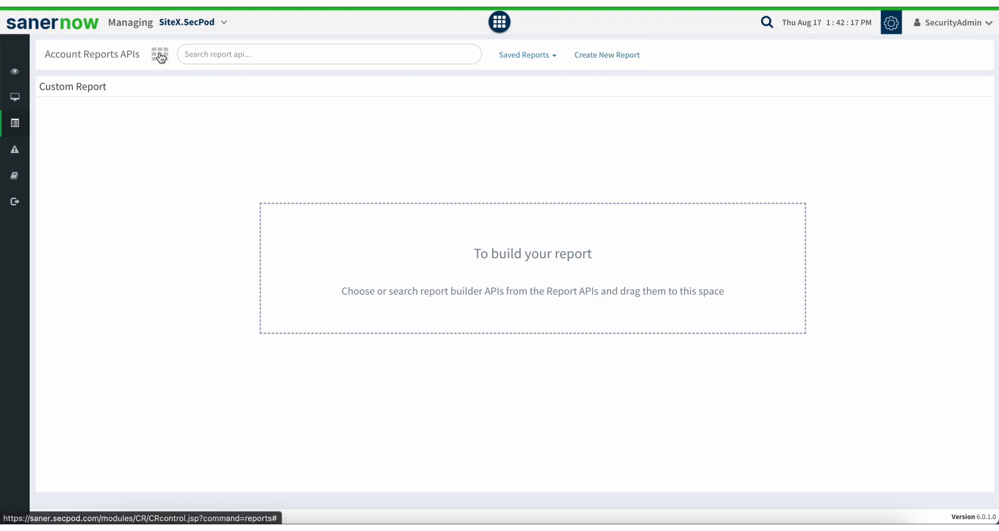
# - Build a custom report from DNS - Linux, Device based on Family, Device based on OS, Disk - Mac and Assets Based On Publisher
pyautogui.click(160, 55)
pyautogui.click(118, 265)
pyautogui.click(118, 408)
pyautogui.click(127, 462)
pyautogui.click(127, 519)
pyautogui.scroll(-10, 128, 429)
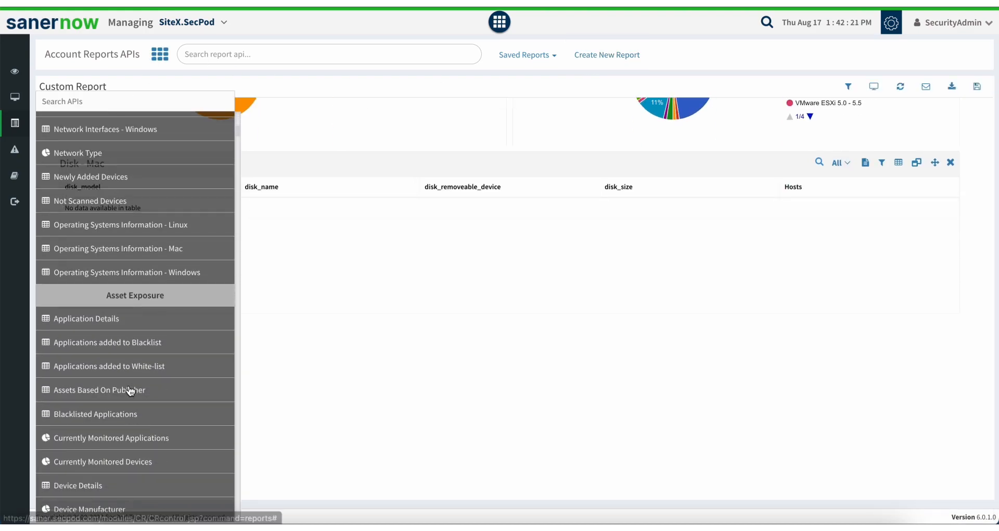
pyautogui.click(130, 391)
# - Show the custom report's save options with Report Backup switched on, and leave them without saving
pyautogui.click(977, 88)
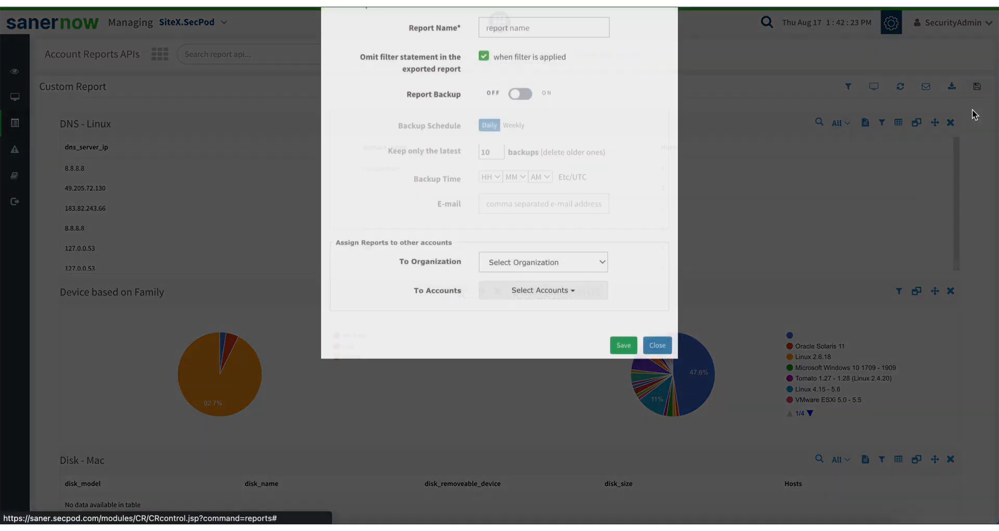
pyautogui.click(515, 129)
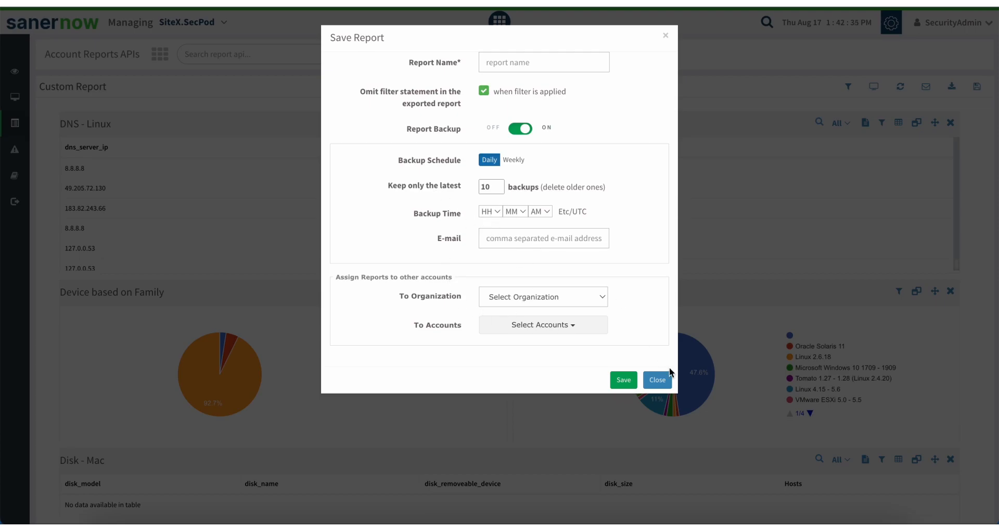
pyautogui.click(657, 379)
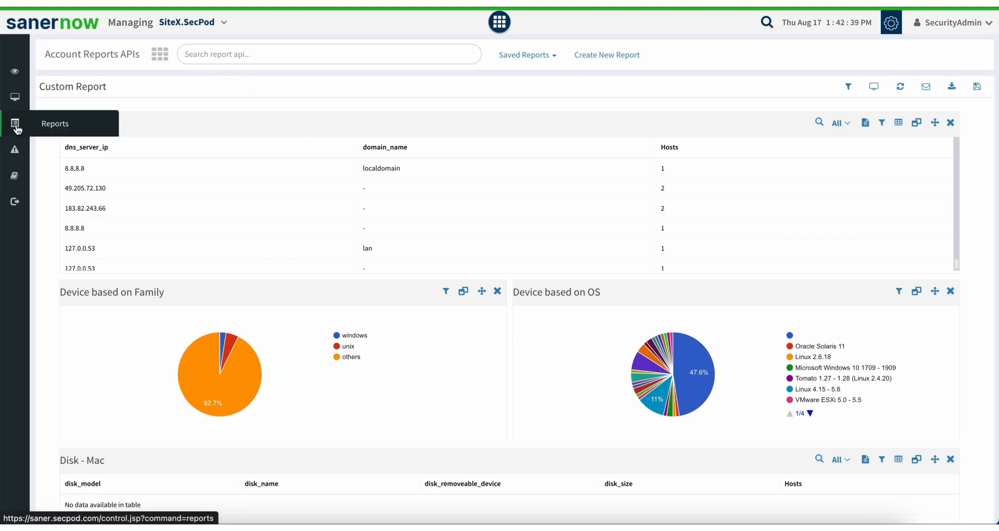
# - Switch from the SiteX.SecPod account to the SecPod organization and open the organization-level reports
pyautogui.click(223, 23)
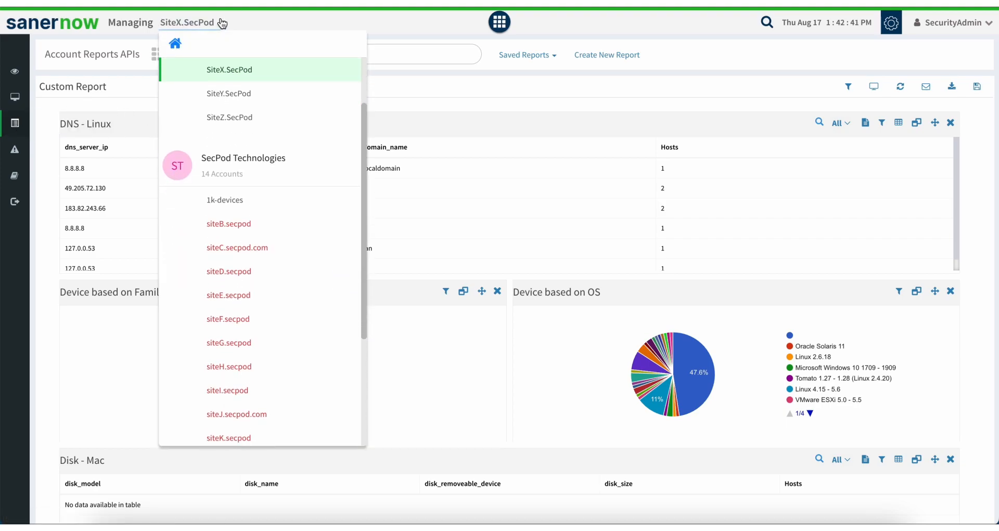
pyautogui.scroll(3, 240, 87)
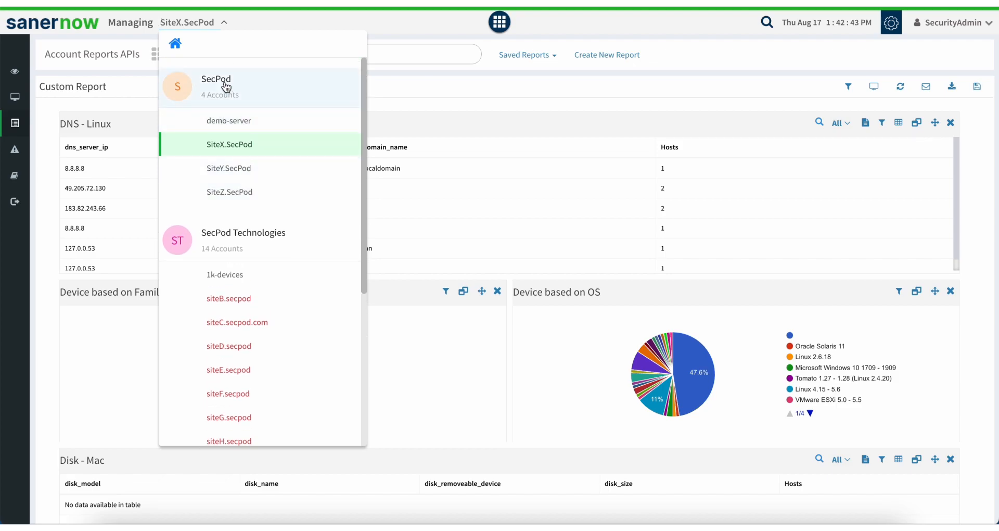
pyautogui.click(226, 87)
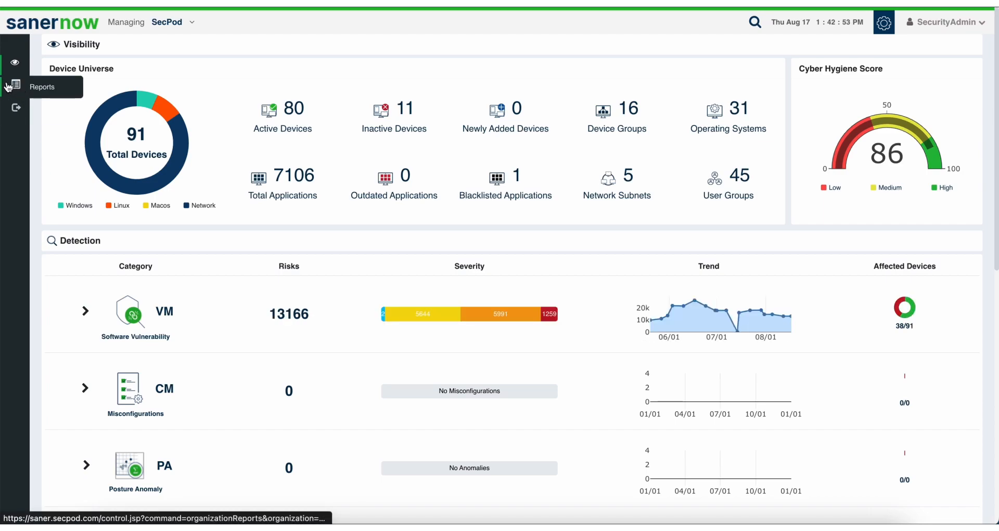
pyautogui.click(169, 22)
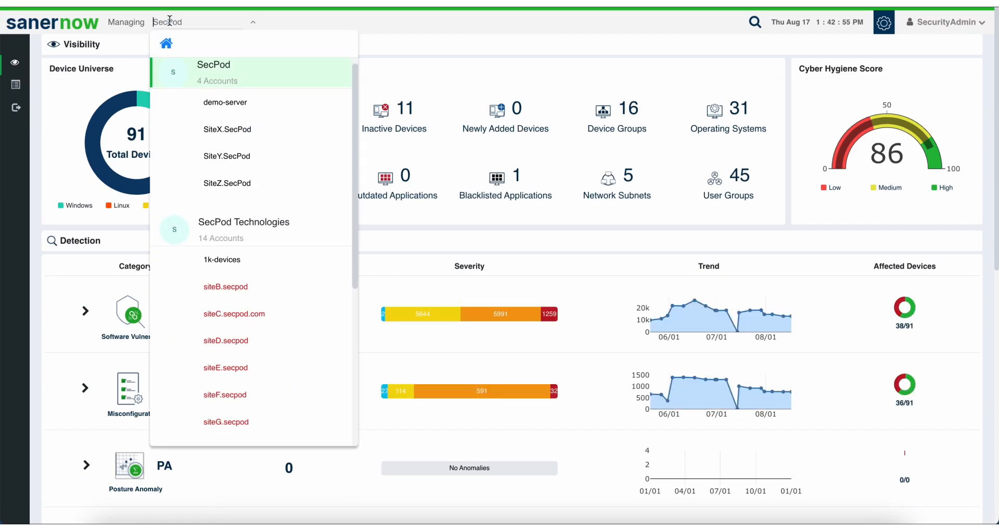
pyautogui.click(56, 97)
pyautogui.click(16, 84)
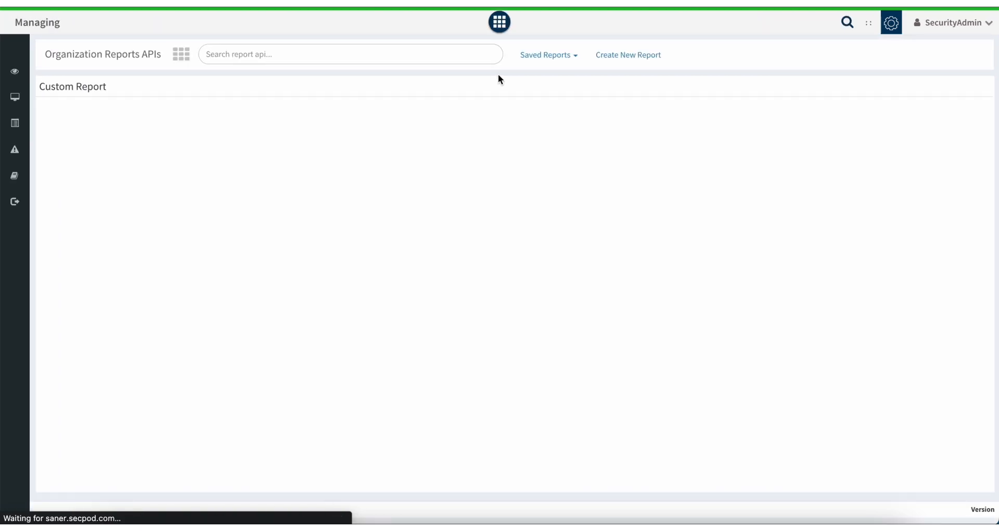
# - View the canned Organization Risk Assessment Report and review the list of saved organization reports
pyautogui.click(560, 60)
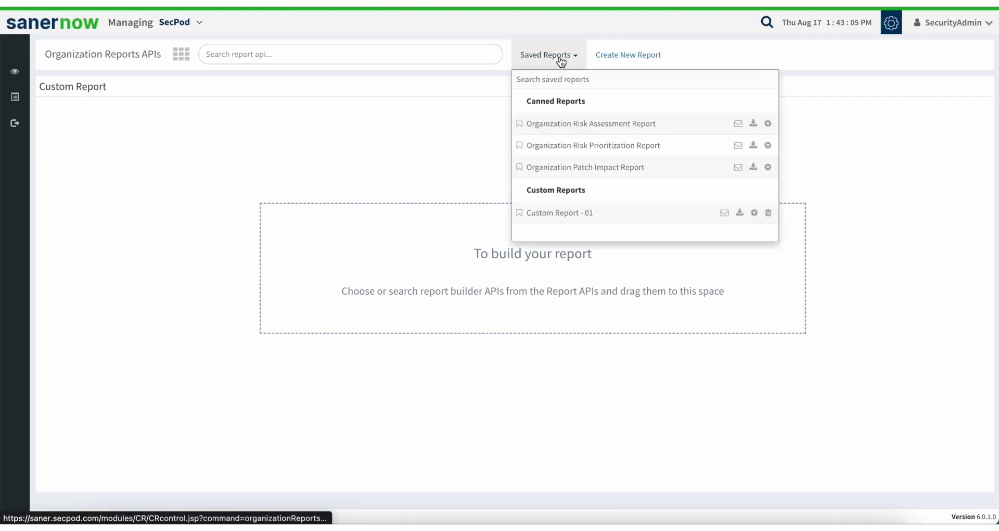
pyautogui.click(572, 124)
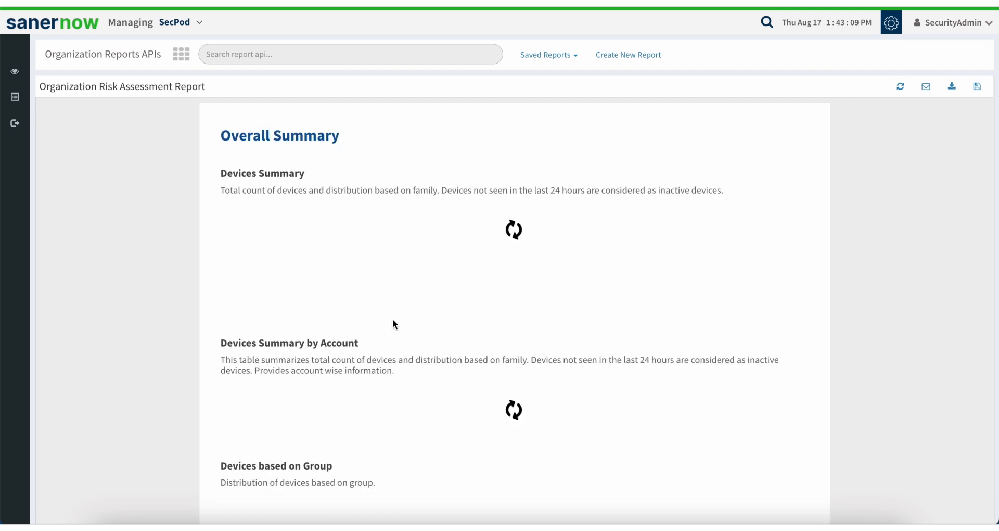
pyautogui.click(546, 60)
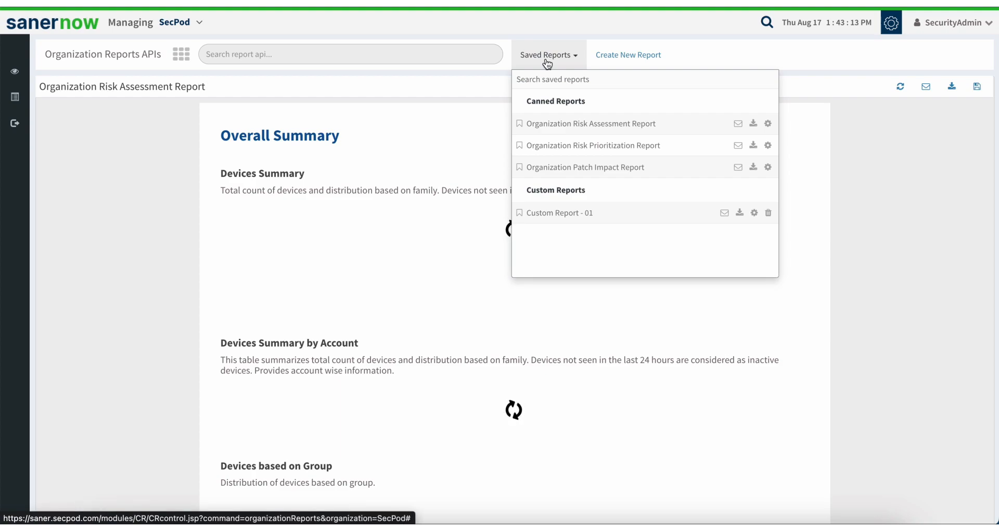
pyautogui.click(547, 61)
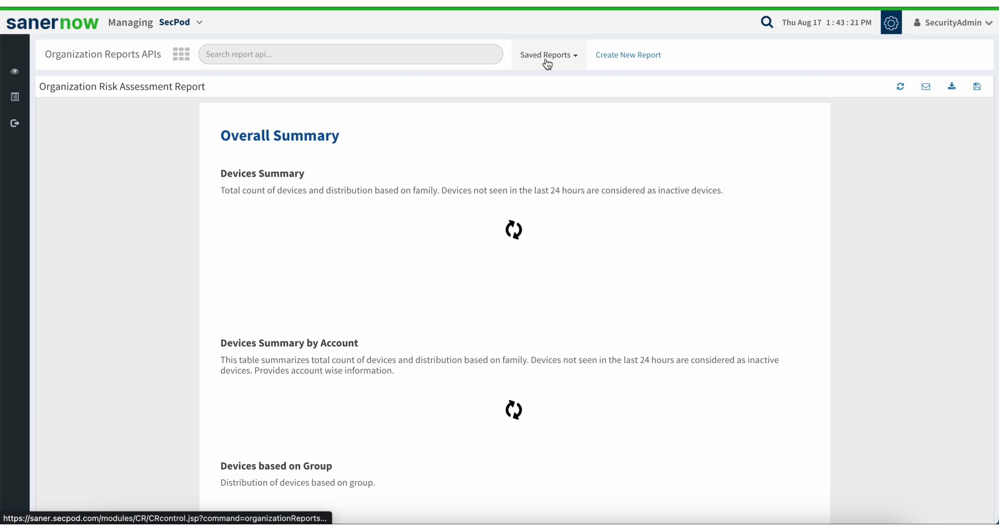
# - Open the canned Organization Patch Impact Report, examine its device summaries, missing security patches and vulnerability trend, and leave the report
pyautogui.click(548, 62)
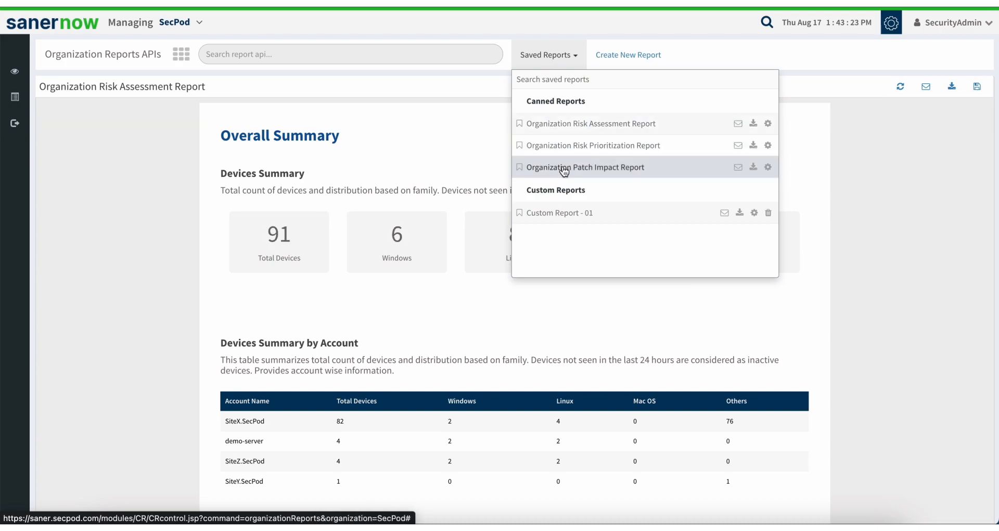
pyautogui.click(564, 170)
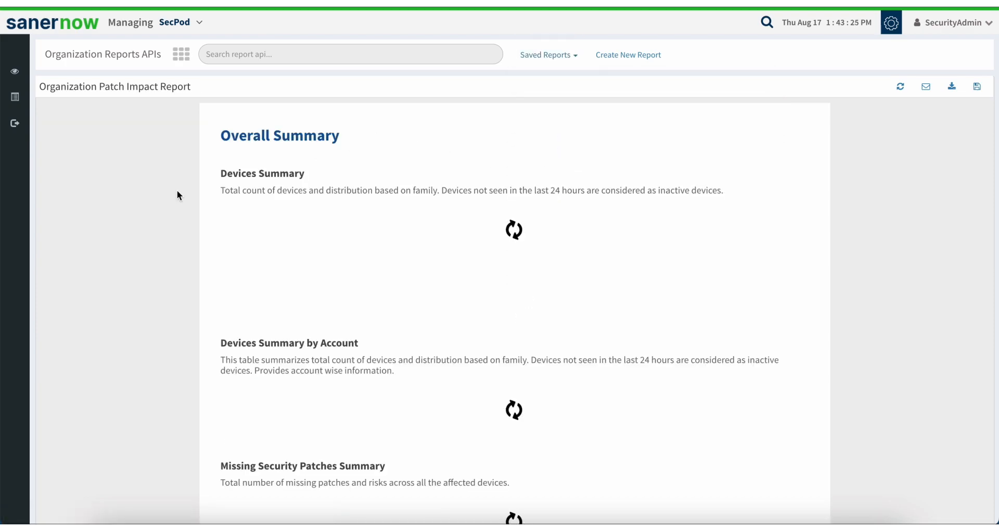
pyautogui.scroll(-15, 186, 354)
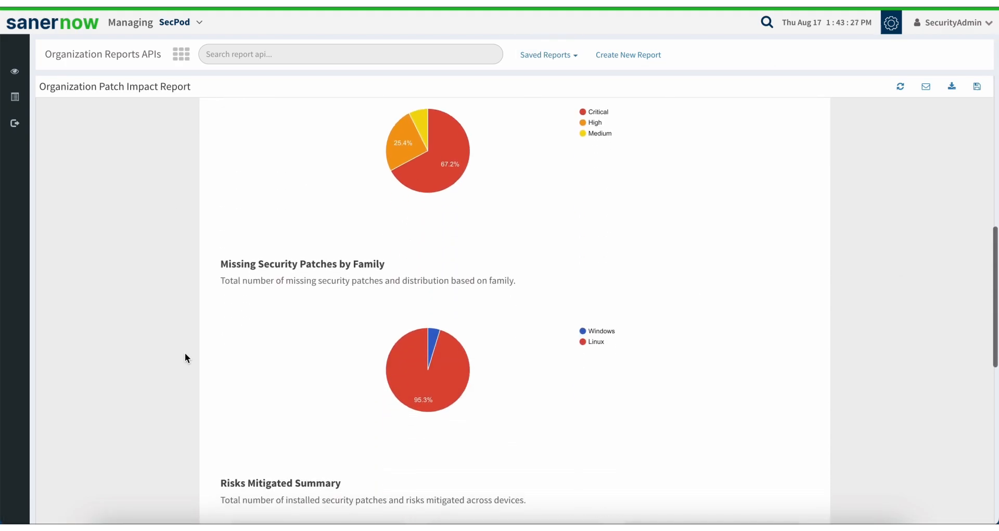
pyautogui.scroll(-10, 185, 352)
pyautogui.scroll(14, 186, 351)
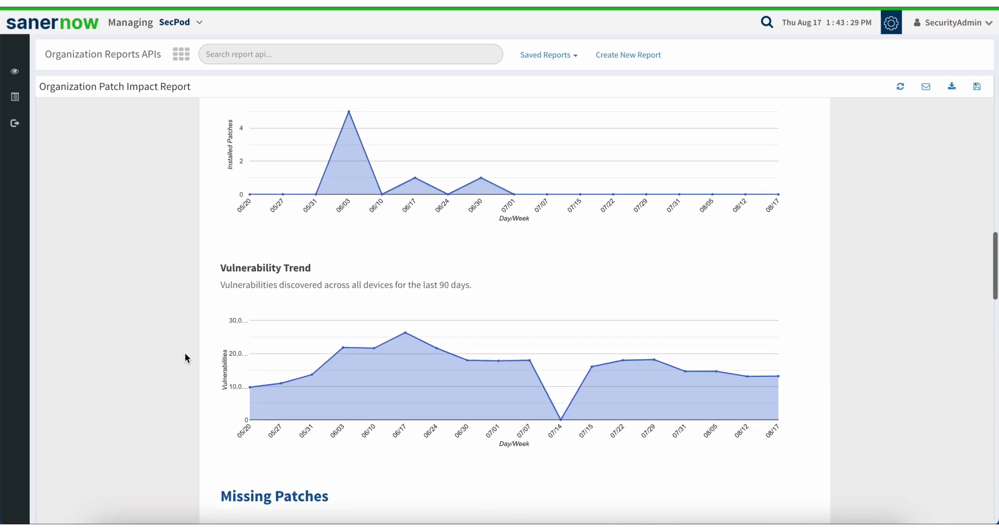
pyautogui.scroll(10, 185, 351)
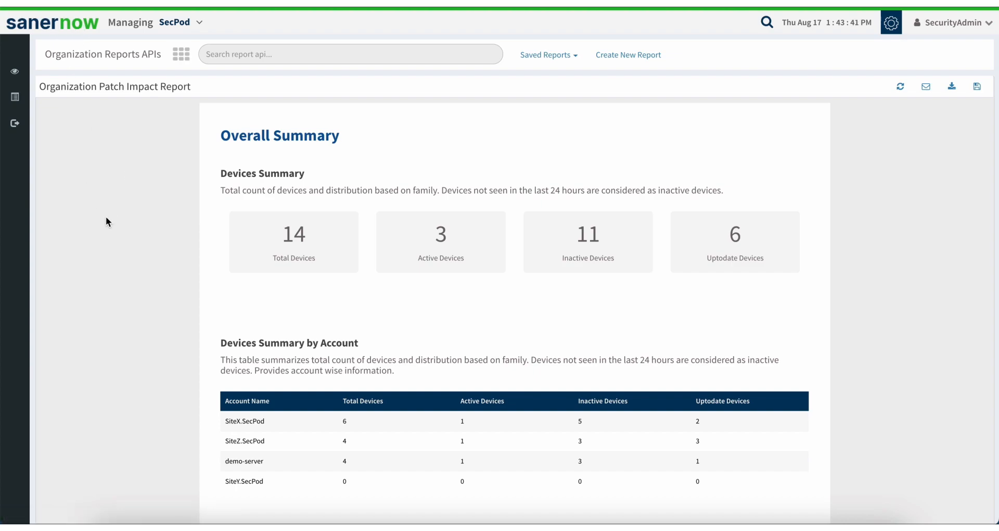
pyautogui.scroll(1, 105, 222)
pyautogui.scroll(-1, 106, 222)
pyautogui.click(65, 36)
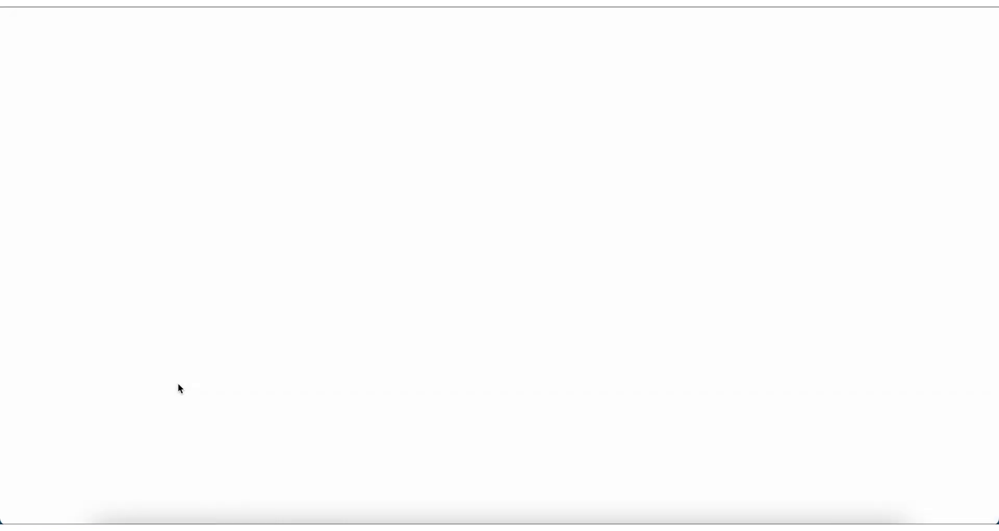